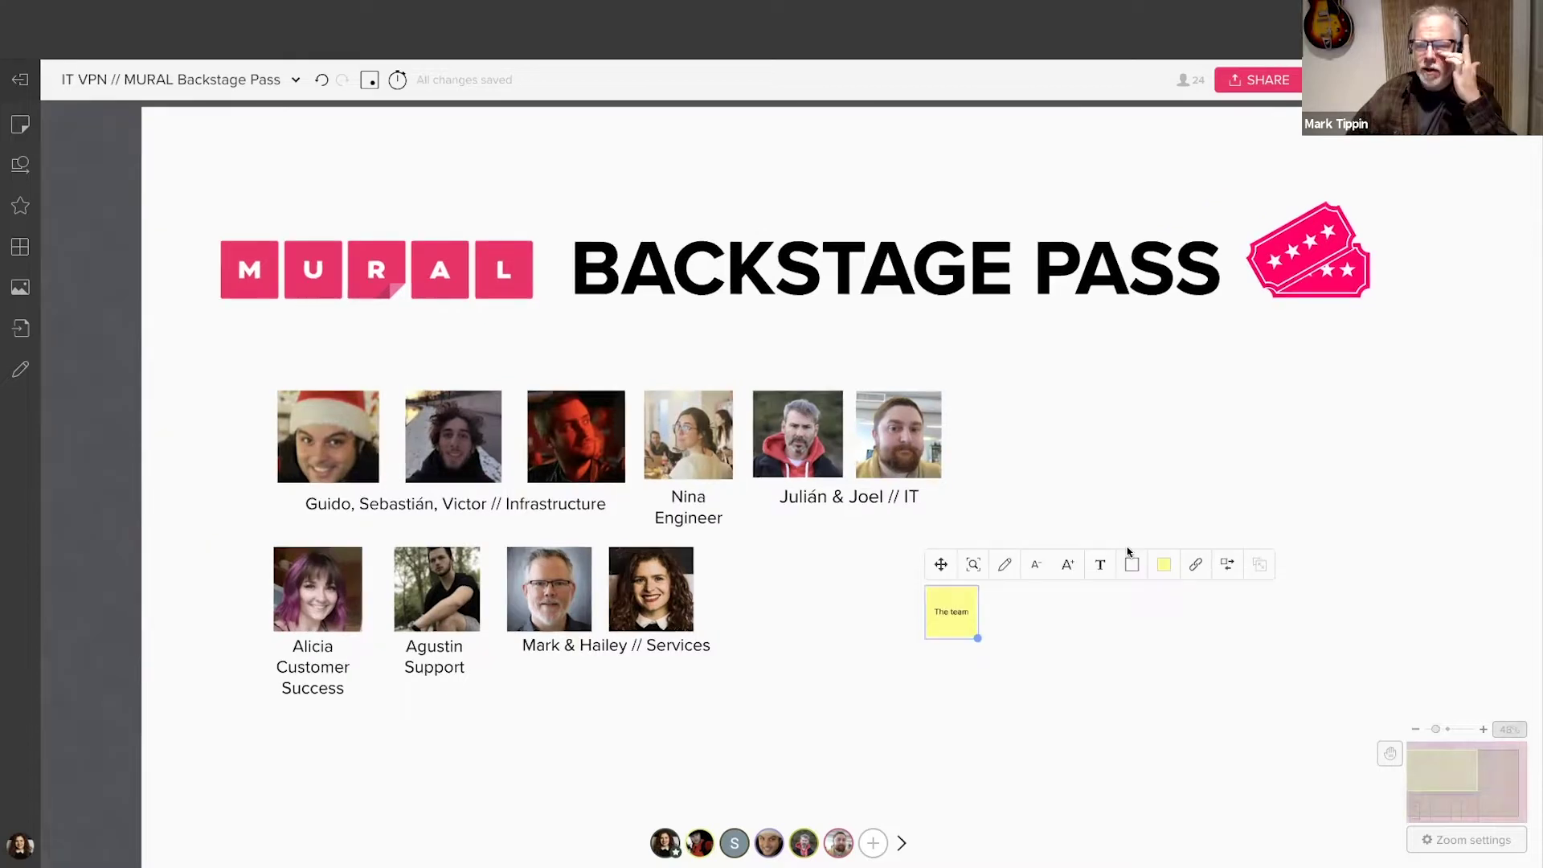
- Convert "The team" sticky note to a 3x5 sticky note and place it just below the MURAL logo
{"action": "left_click", "coordinate": [1221, 565]}
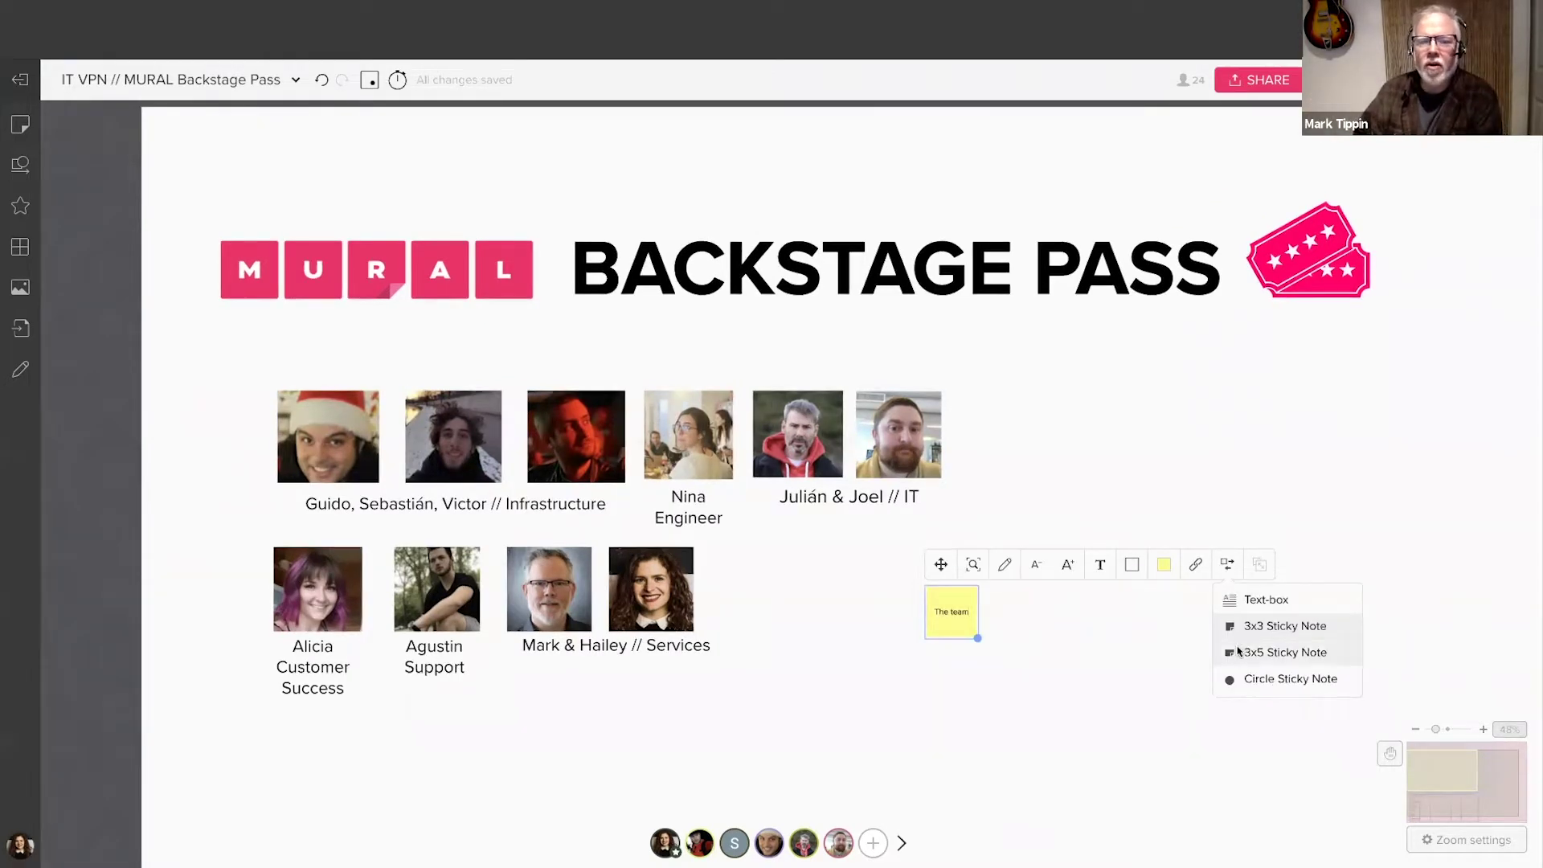
{"action": "left_click", "coordinate": [1238, 648]}
{"action": "left_click_drag", "start_coordinate": [1092, 627], "coordinate": [394, 366]}
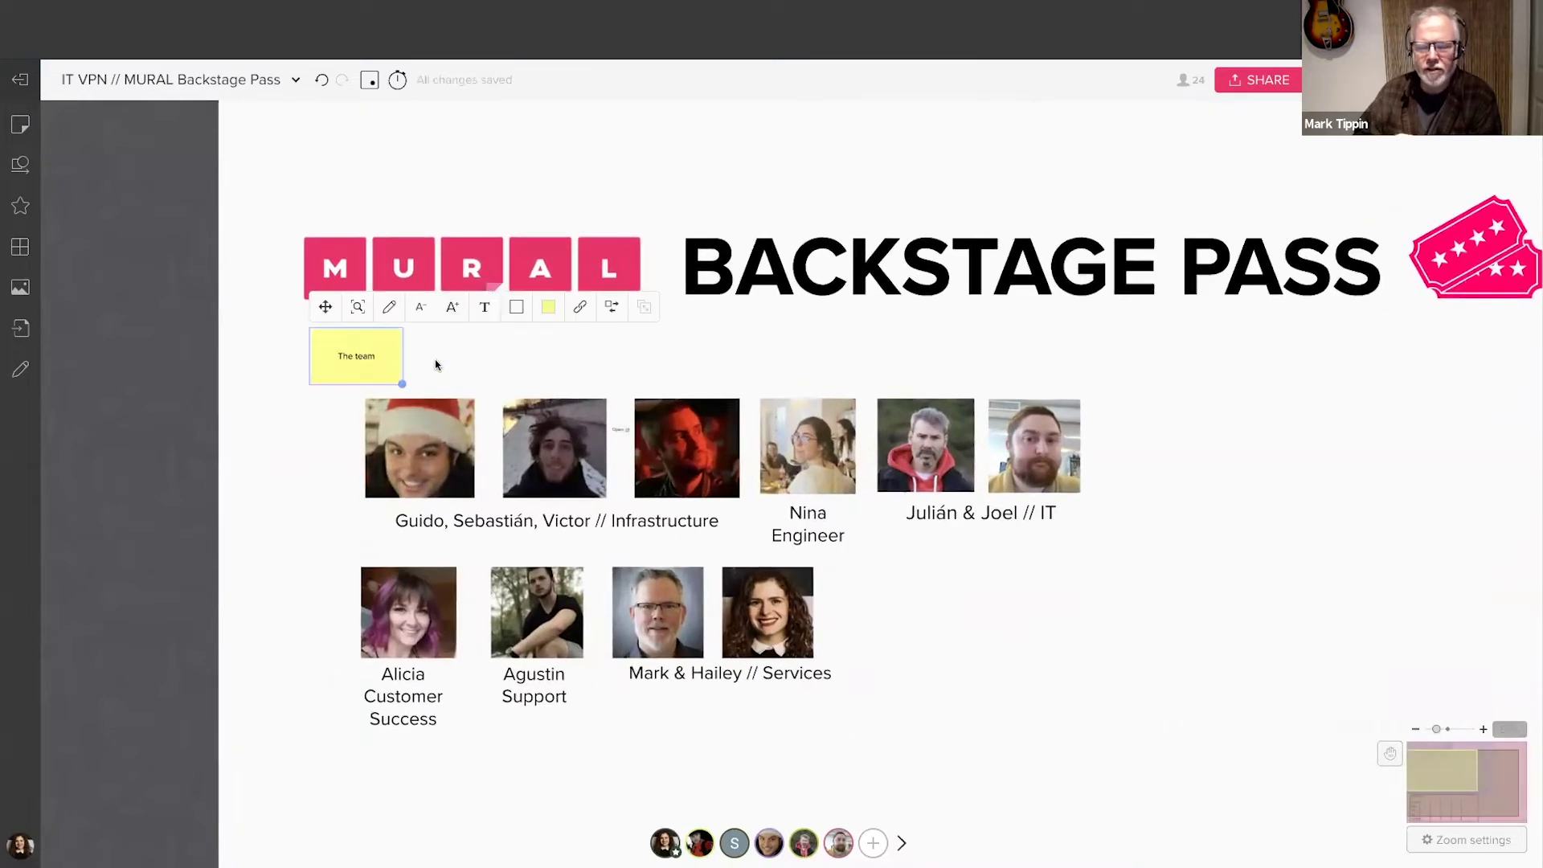
{"action": "scroll", "coordinate": [435, 359], "scroll_direction": "up", "scroll_amount": 1}
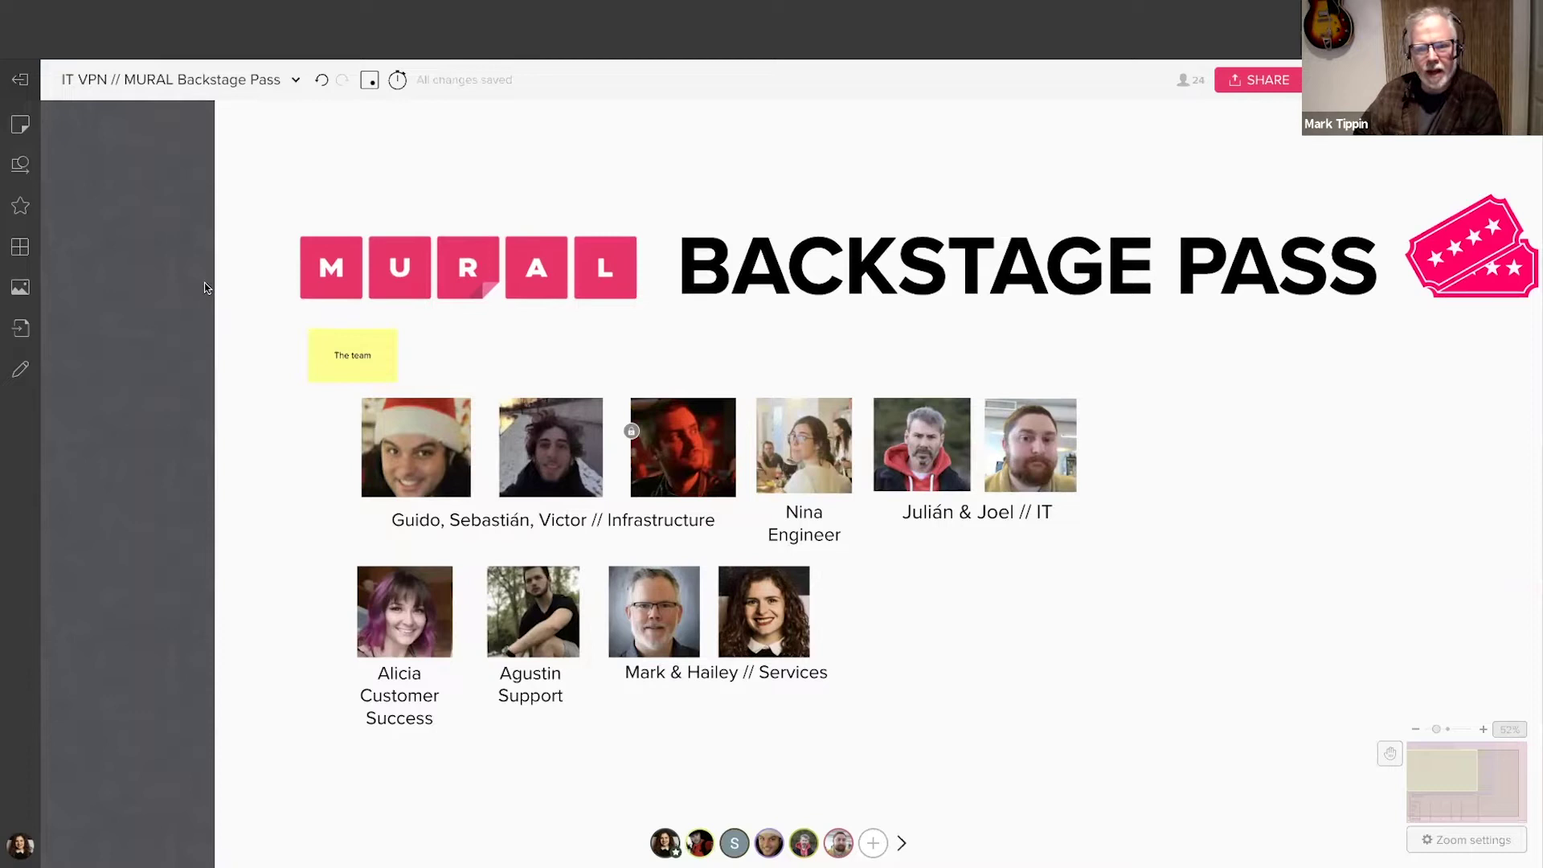
- Add a star icon to the first photo in the upper row and colour it yellow
{"action": "left_click", "coordinate": [36, 218]}
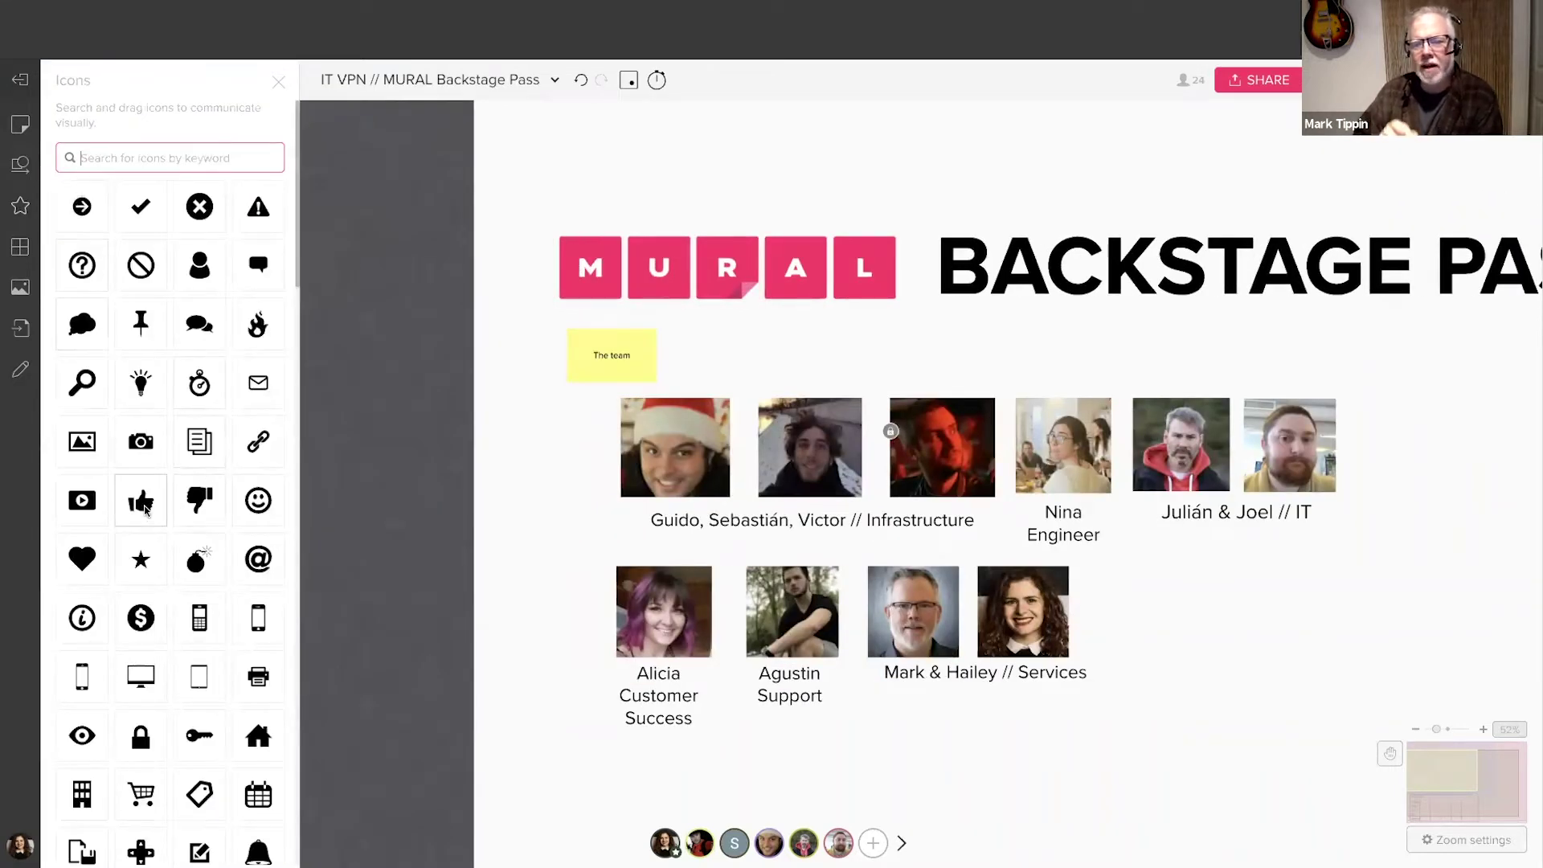
{"action": "left_click_drag", "start_coordinate": [140, 559], "coordinate": [614, 483]}
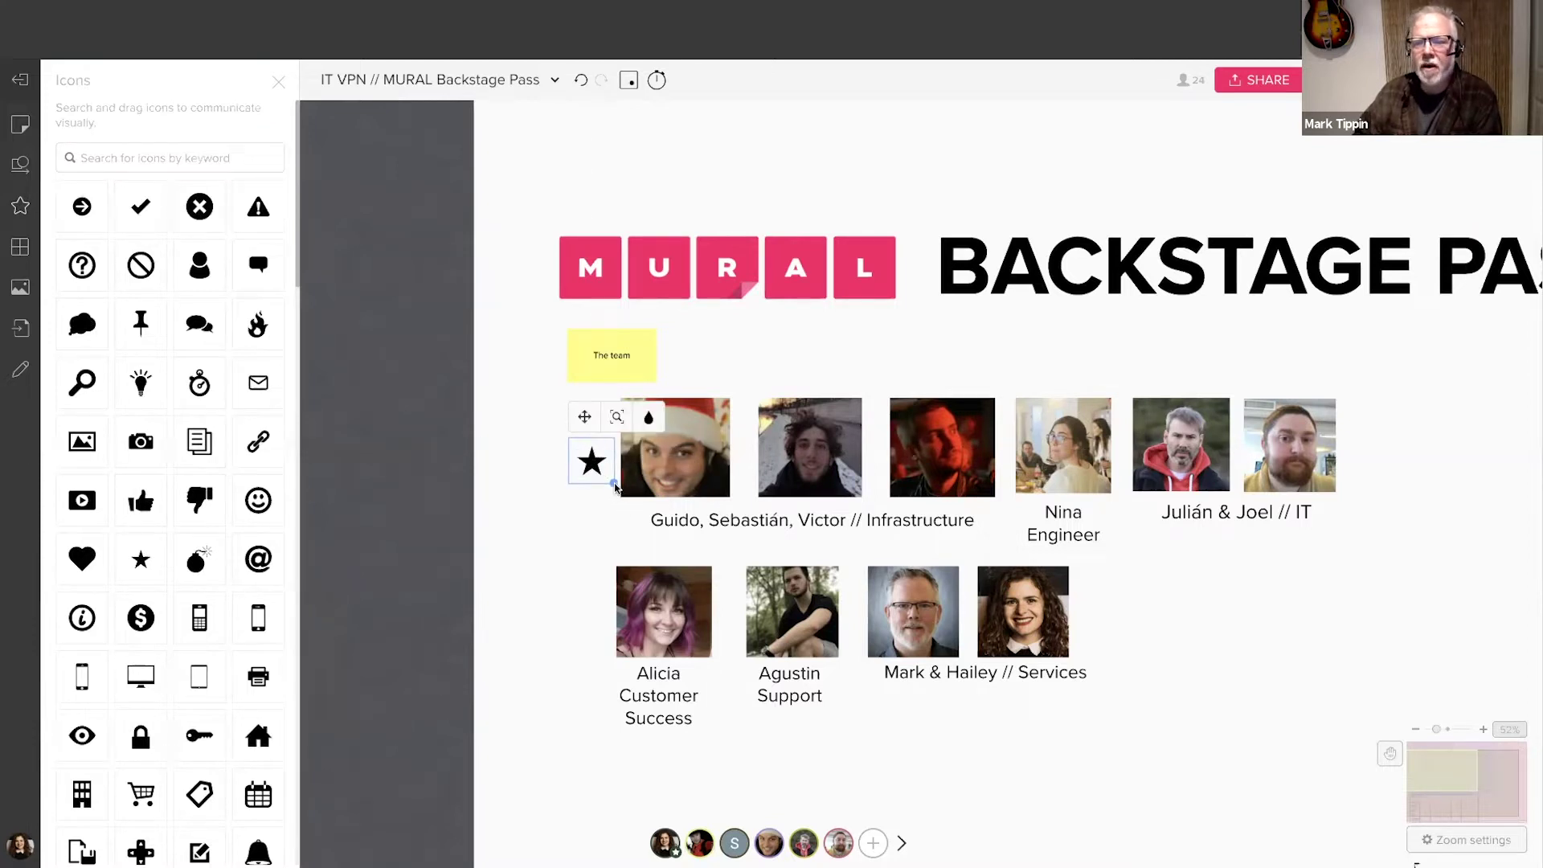
{"action": "left_click", "coordinate": [648, 417]}
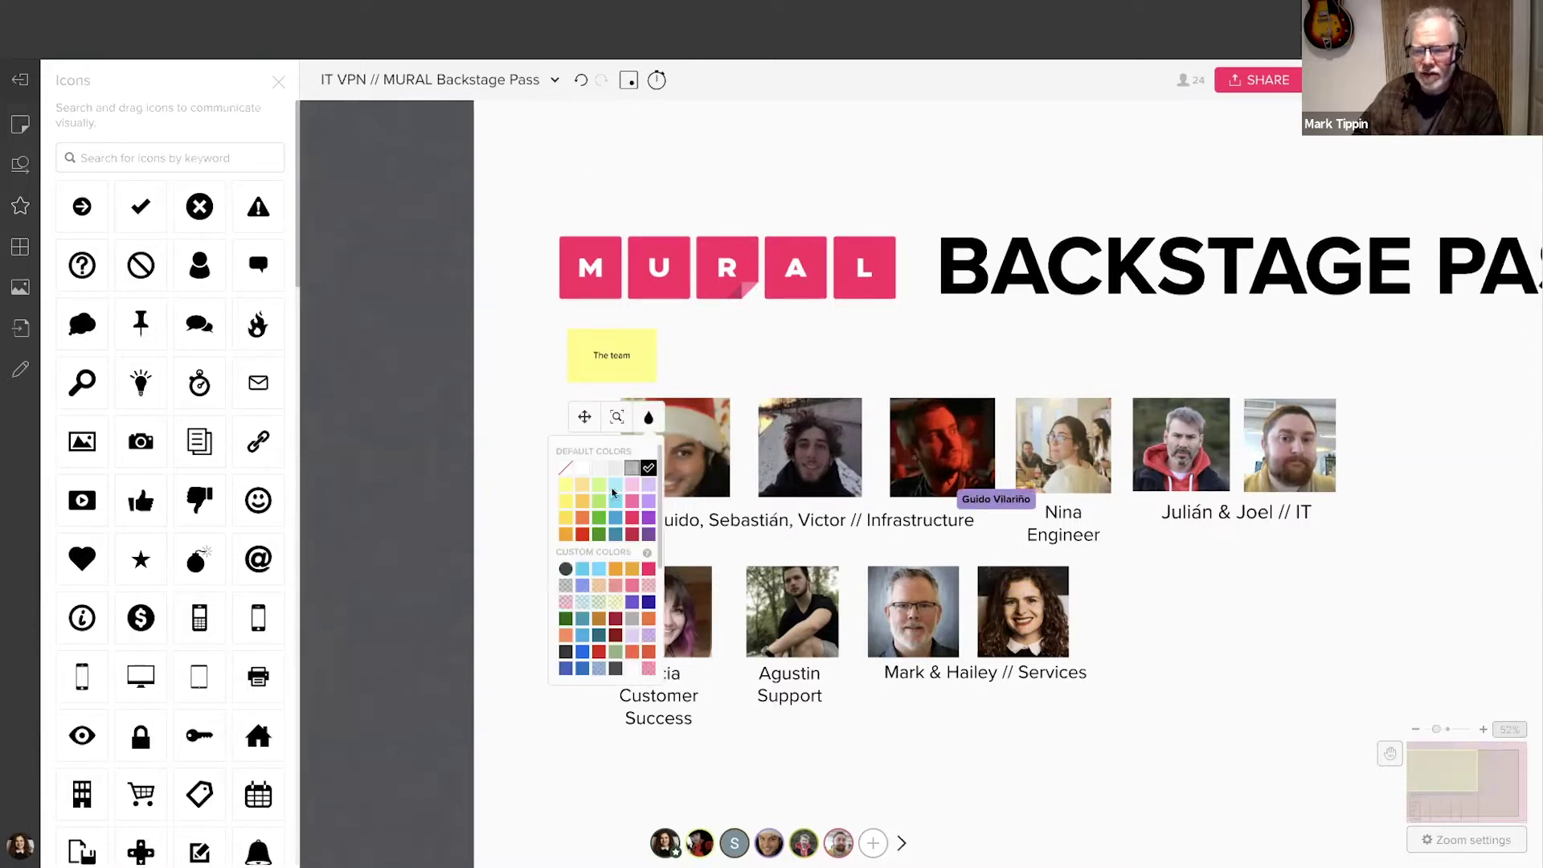
{"action": "left_click", "coordinate": [568, 500]}
{"action": "left_click", "coordinate": [523, 520]}
- Place a second star on the second photo of the upper row and colour it light green
{"action": "left_click_drag", "start_coordinate": [586, 468], "coordinate": [848, 480]}
{"action": "left_click", "coordinate": [898, 433]}
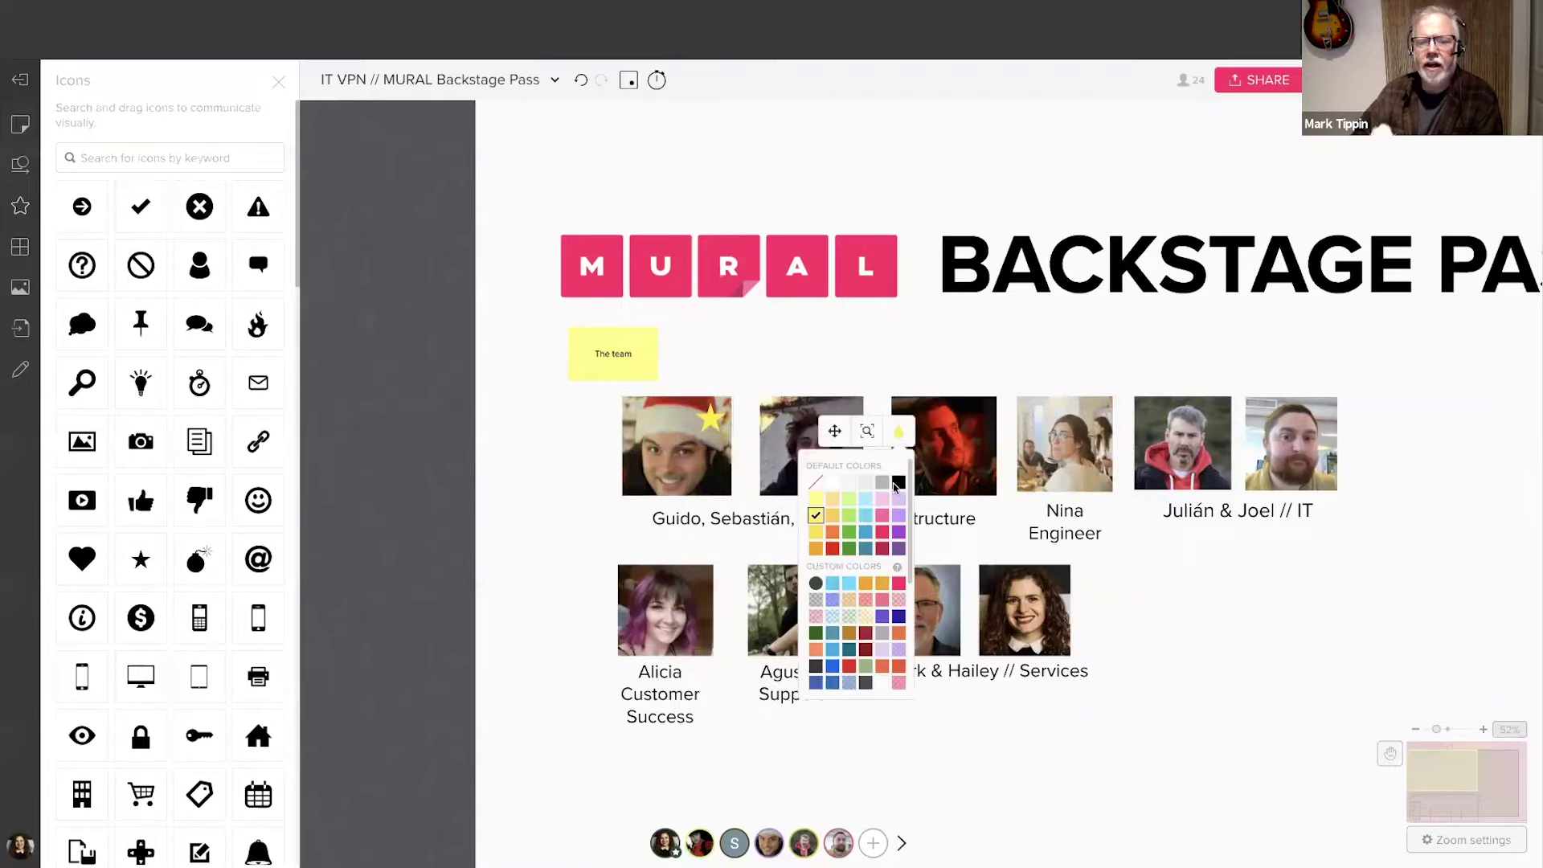
{"action": "left_click", "coordinate": [849, 520]}
{"action": "left_click", "coordinate": [1213, 607]}
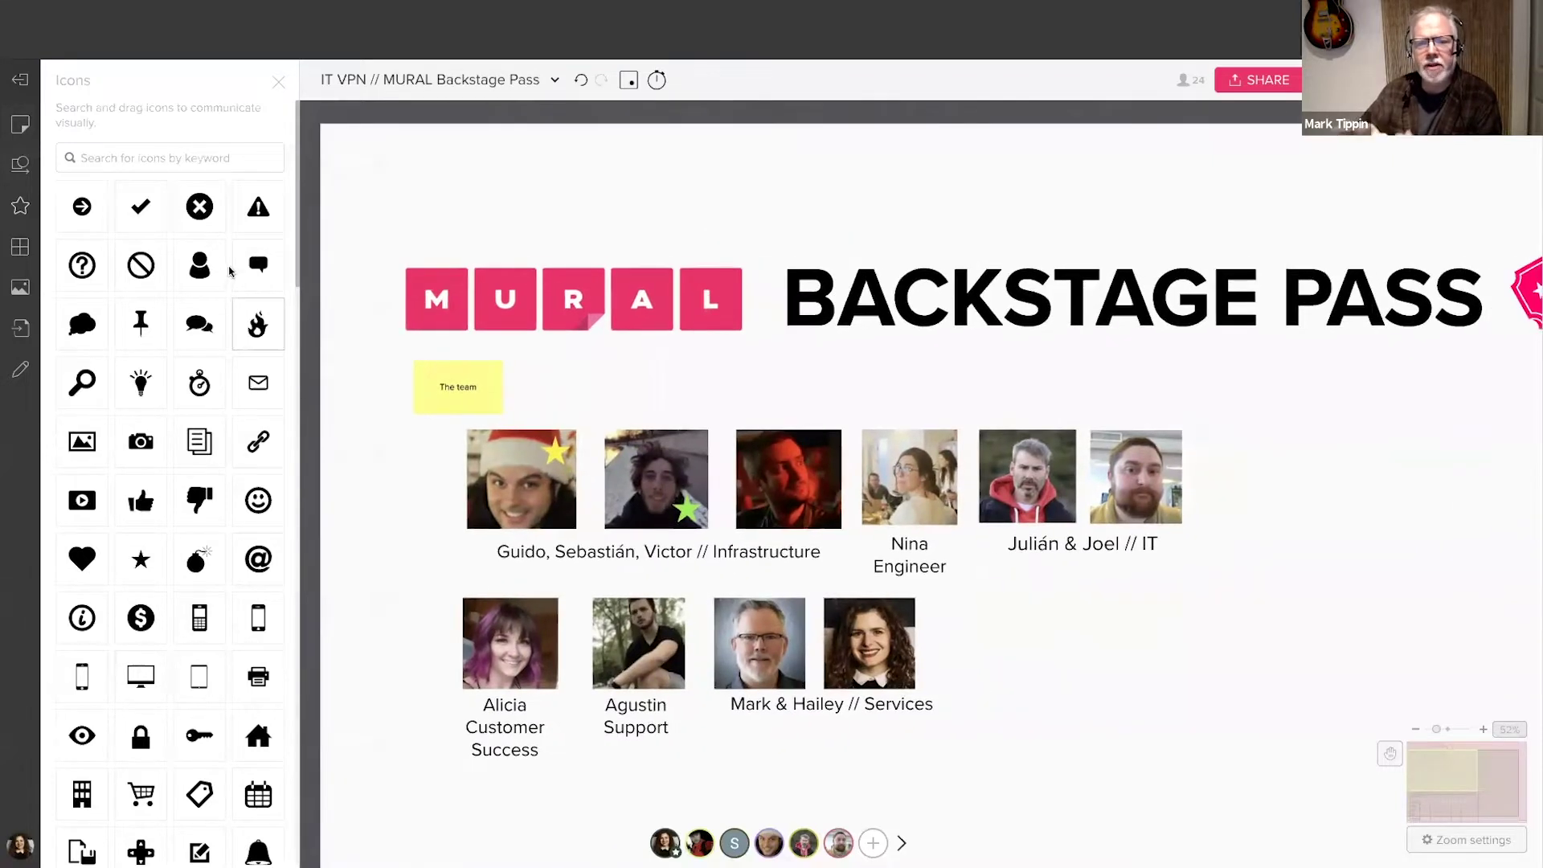
- Add a heart icon to the third photo of the upper row and colour it pink
{"action": "left_click_drag", "start_coordinate": [82, 558], "coordinate": [882, 452]}
{"action": "left_click", "coordinate": [821, 421]}
{"action": "left_click", "coordinate": [786, 479]}
- Copy the pink heart and place the duplicate on the lower corner of the fifth photo in the upper row
{"action": "key", "text": "super+v"}
{"action": "left_click", "coordinate": [752, 460]}
{"action": "key", "text": "super+c"}
{"action": "key", "text": "super+v"}
{"action": "left_click_drag", "start_coordinate": [760, 464], "coordinate": [999, 519]}
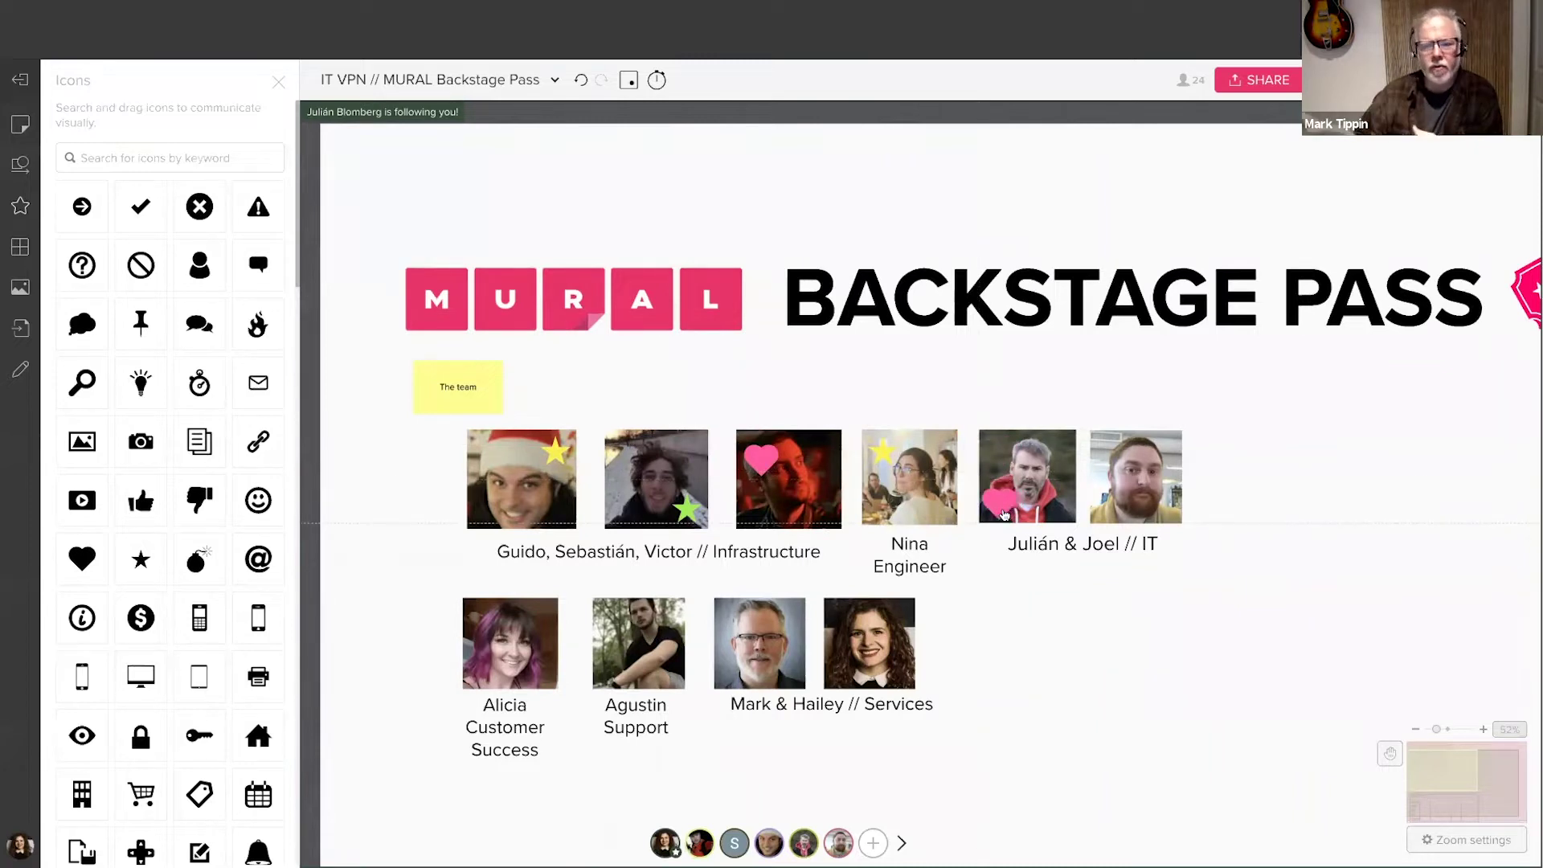
- Place another copy of the heart on the sixth photo of the upper row and colour it light purple
{"action": "key", "text": "super+v"}
{"action": "left_click_drag", "start_coordinate": [1095, 466], "coordinate": [1125, 454]}
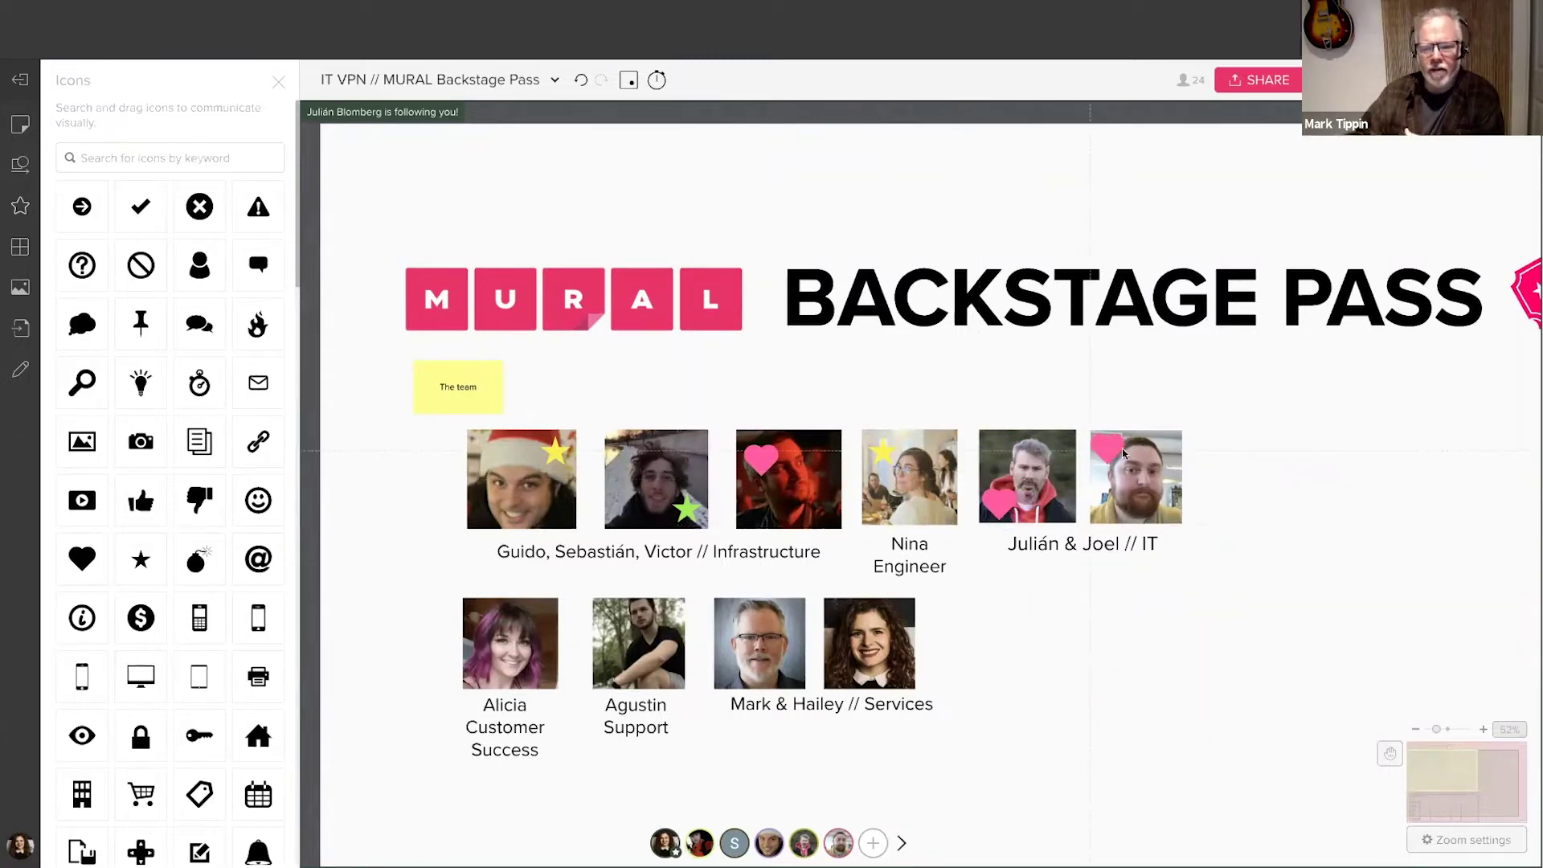
{"action": "left_click", "coordinate": [1167, 411]}
{"action": "left_click", "coordinate": [1167, 500]}
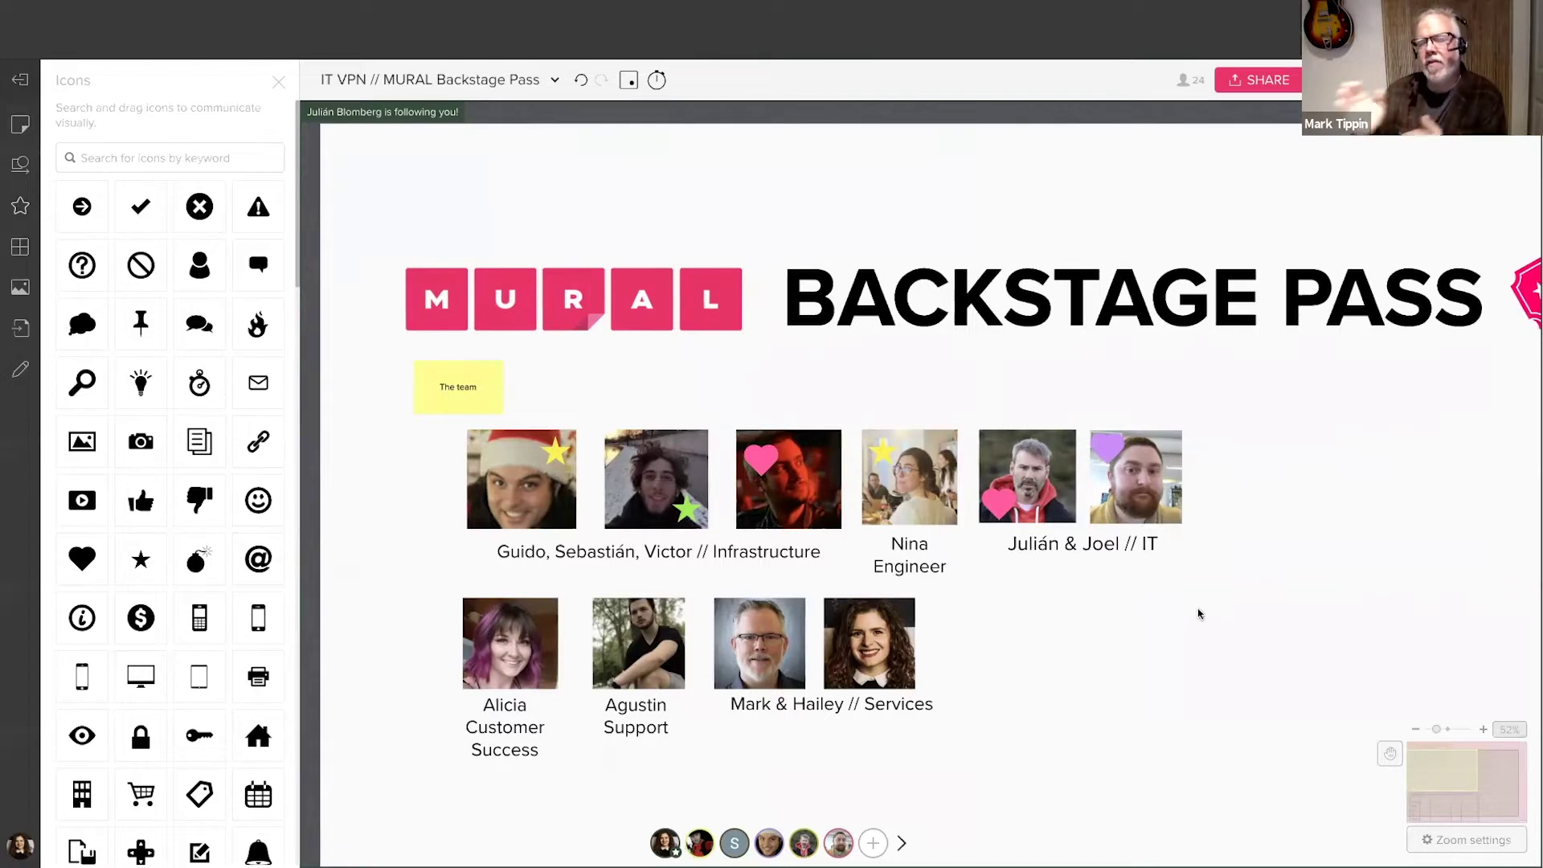
- Search the icon library for "technology"
{"action": "scroll", "coordinate": [1205, 620], "scroll_direction": "down", "scroll_amount": 3}
{"action": "scroll", "coordinate": [1017, 663], "scroll_direction": "down", "scroll_amount": 2}
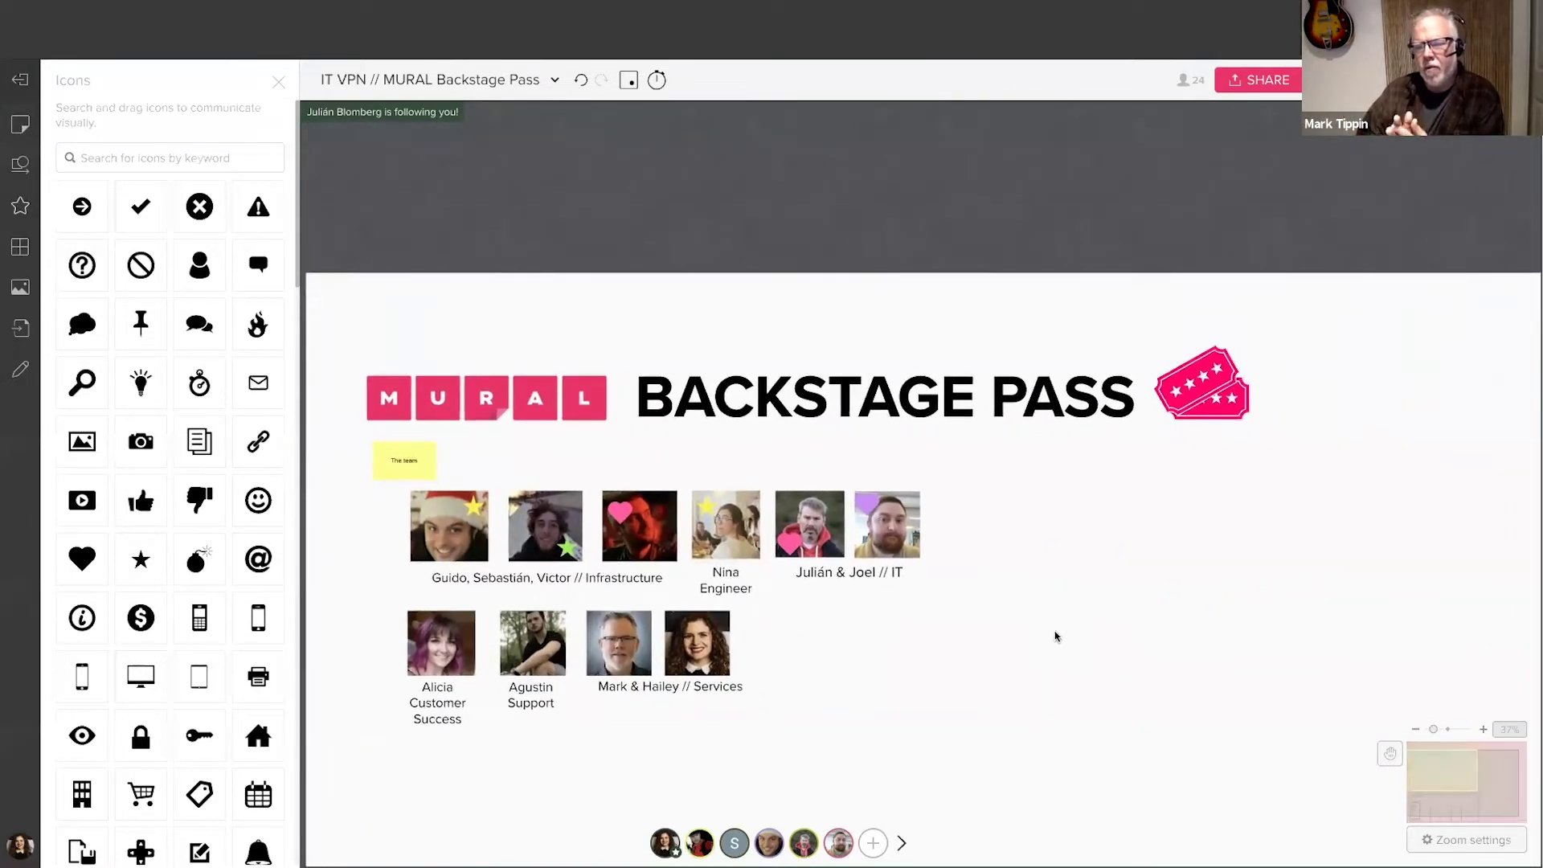
{"action": "left_click", "coordinate": [107, 154]}
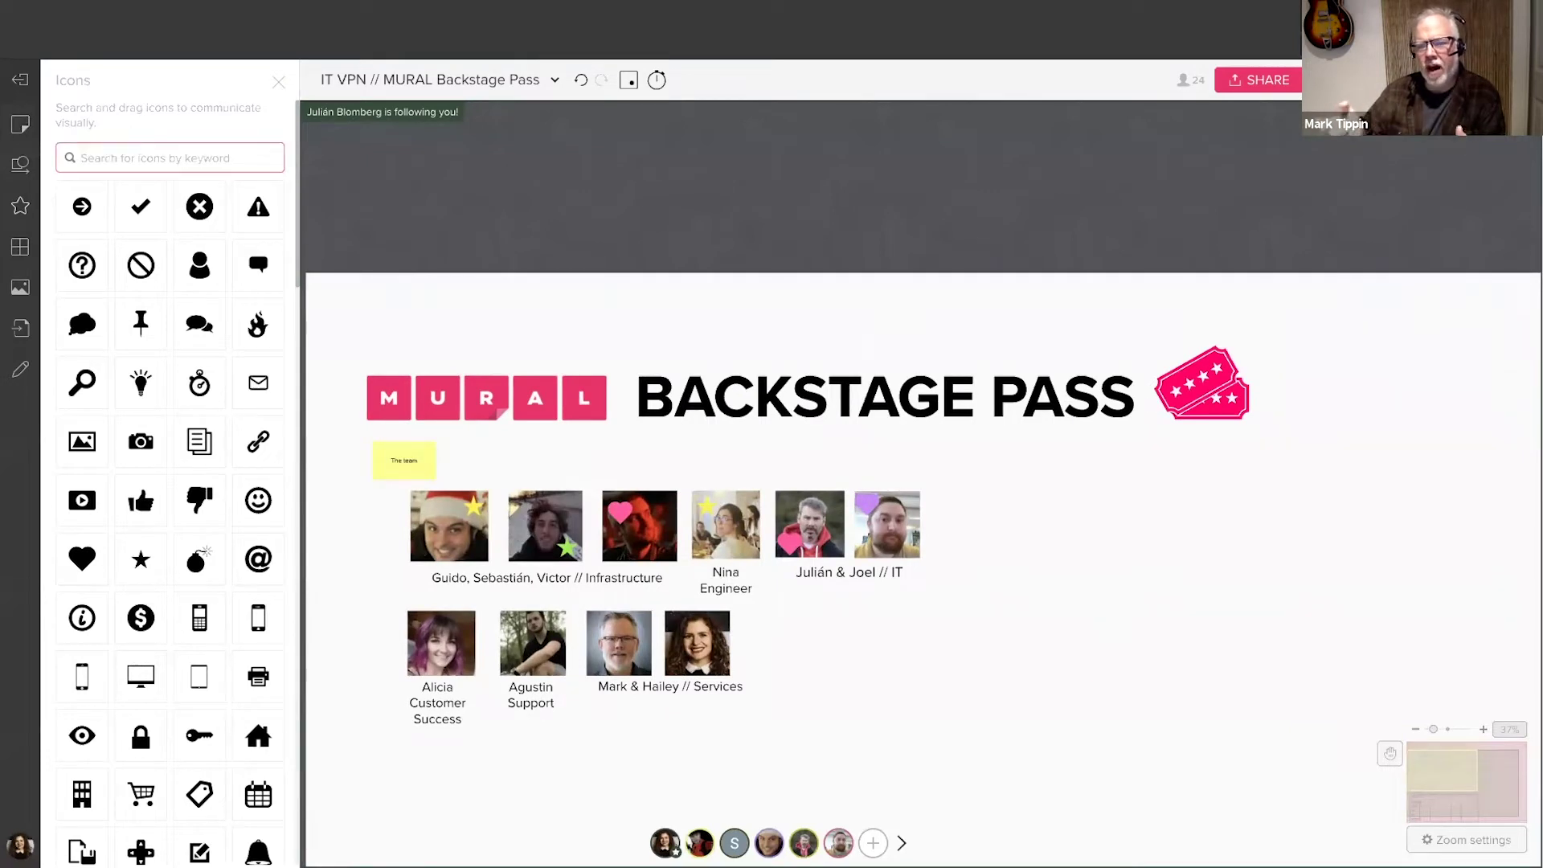
{"action": "type", "text": "tech"}
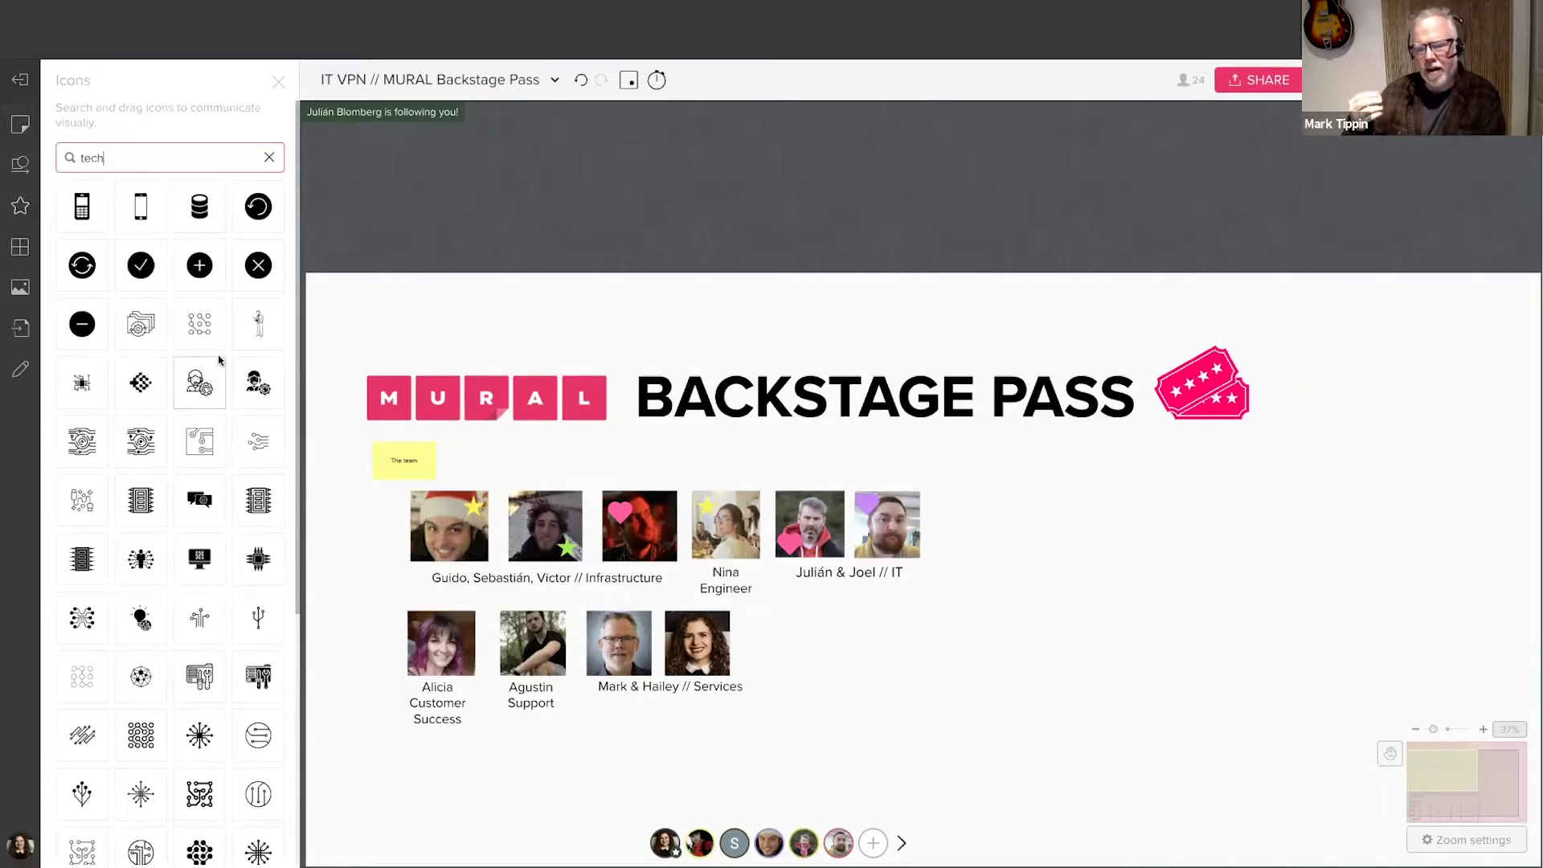
{"action": "scroll", "coordinate": [220, 354], "scroll_direction": "down", "scroll_amount": 2}
{"action": "scroll", "coordinate": [225, 329], "scroll_direction": "up", "scroll_amount": 2}
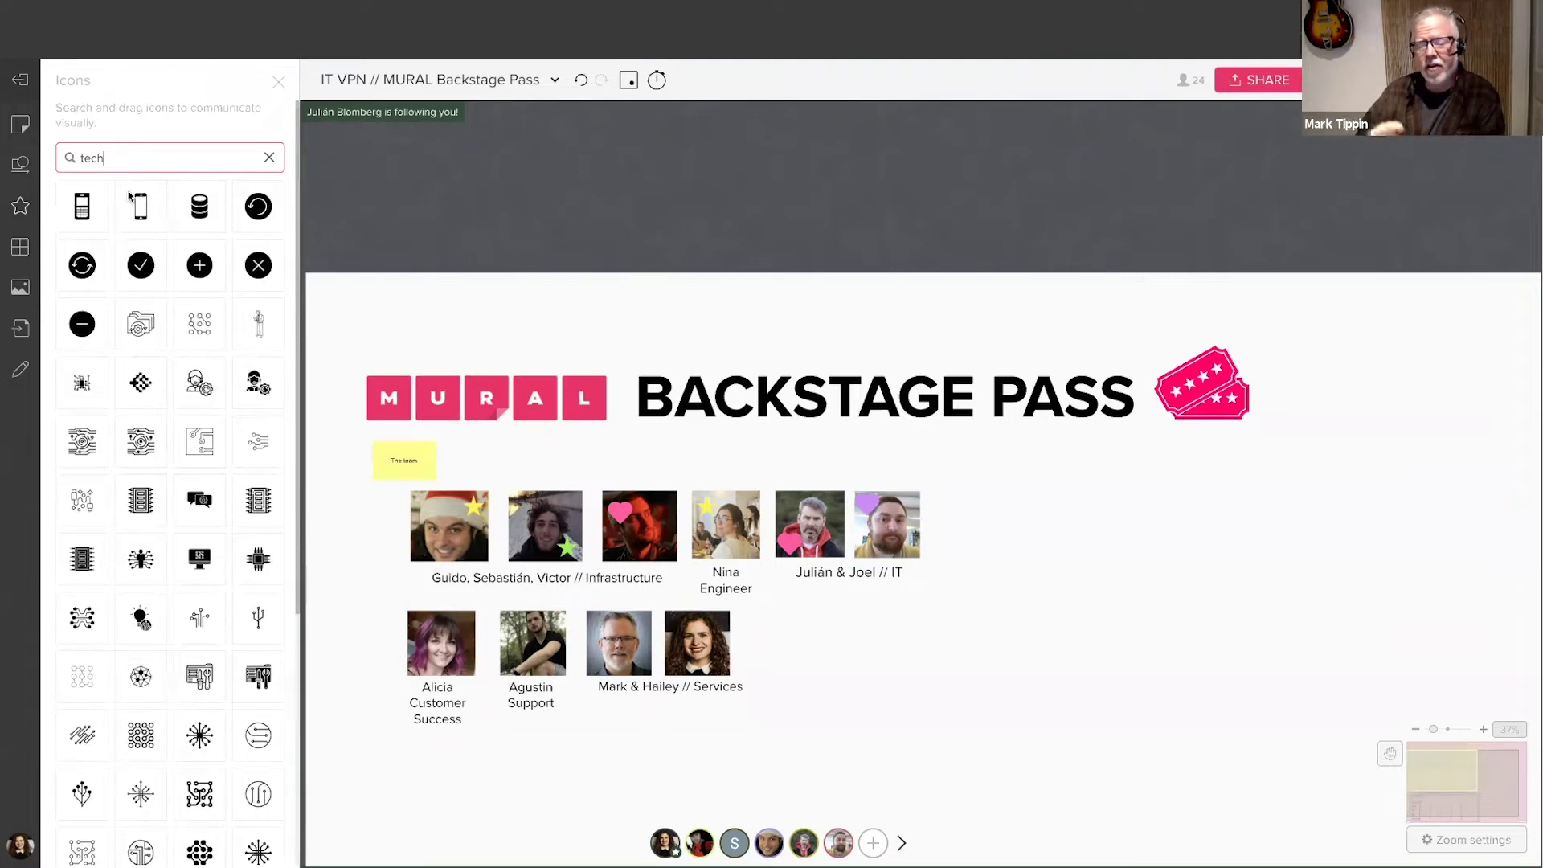
{"action": "type", "text": "nology"}
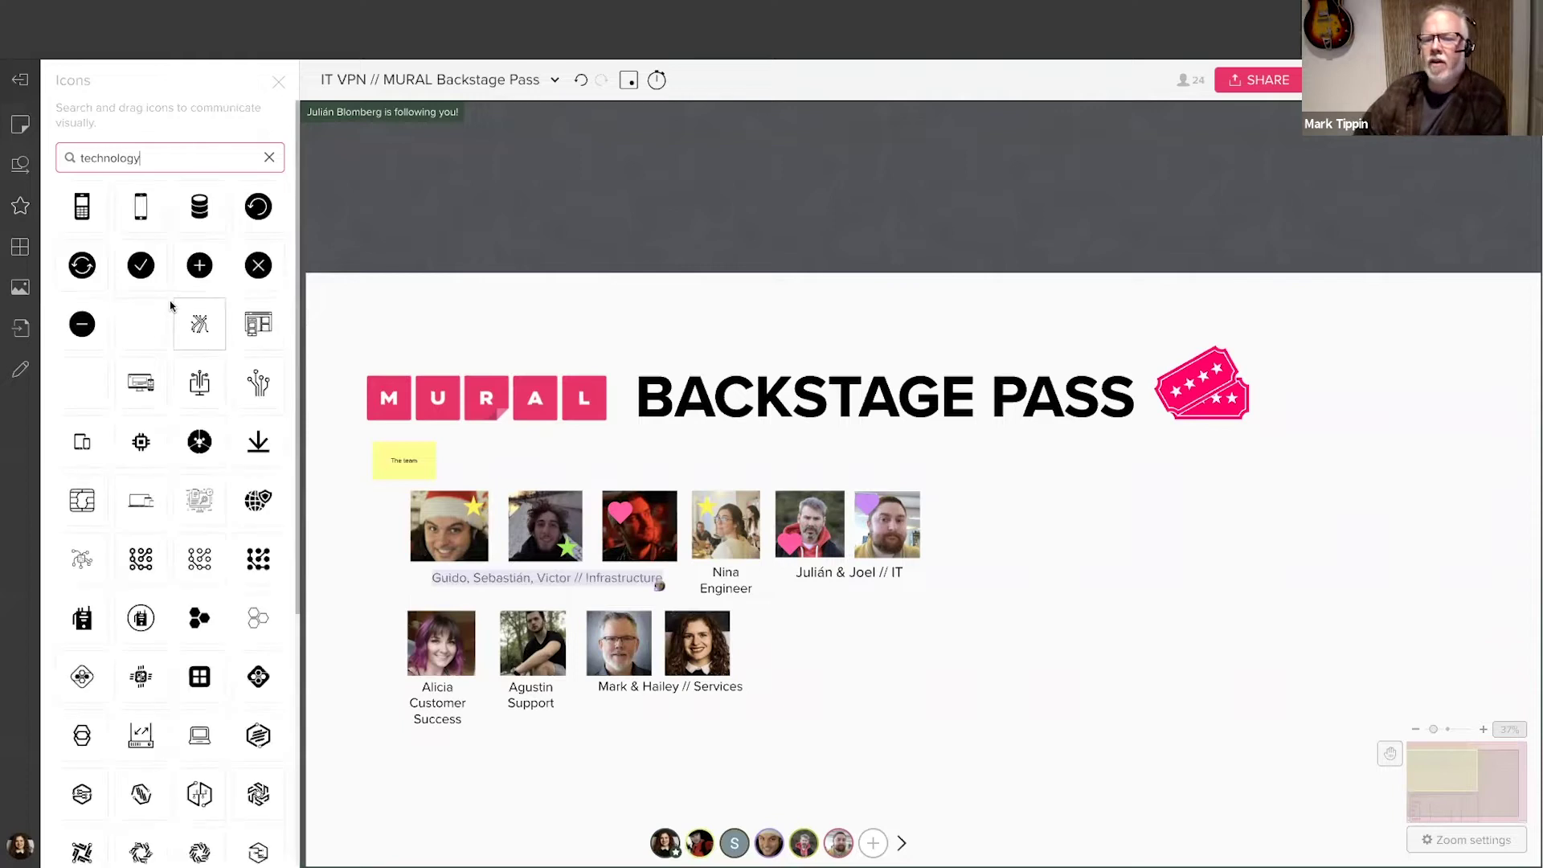
- Add the solid cloud icon with wireless waves beside the lower row of photos and colour it blue
{"action": "scroll", "coordinate": [240, 445], "scroll_direction": "down", "scroll_amount": 1}
{"action": "scroll", "coordinate": [239, 445], "scroll_direction": "down", "scroll_amount": 2}
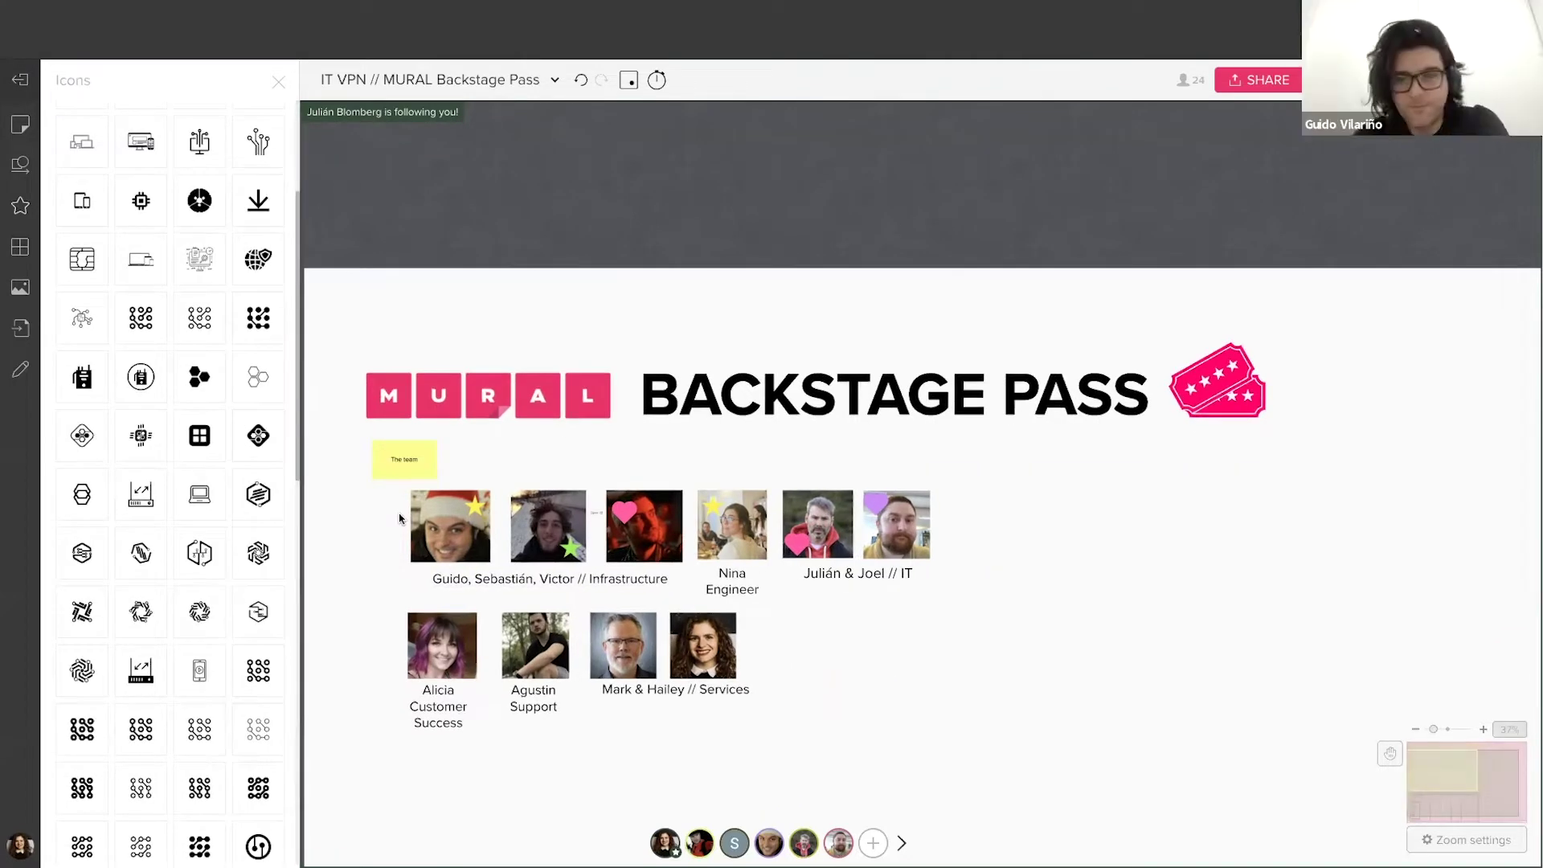
{"action": "scroll", "coordinate": [141, 553], "scroll_direction": "down", "scroll_amount": 2}
{"action": "left_click_drag", "start_coordinate": [266, 707], "coordinate": [832, 680]}
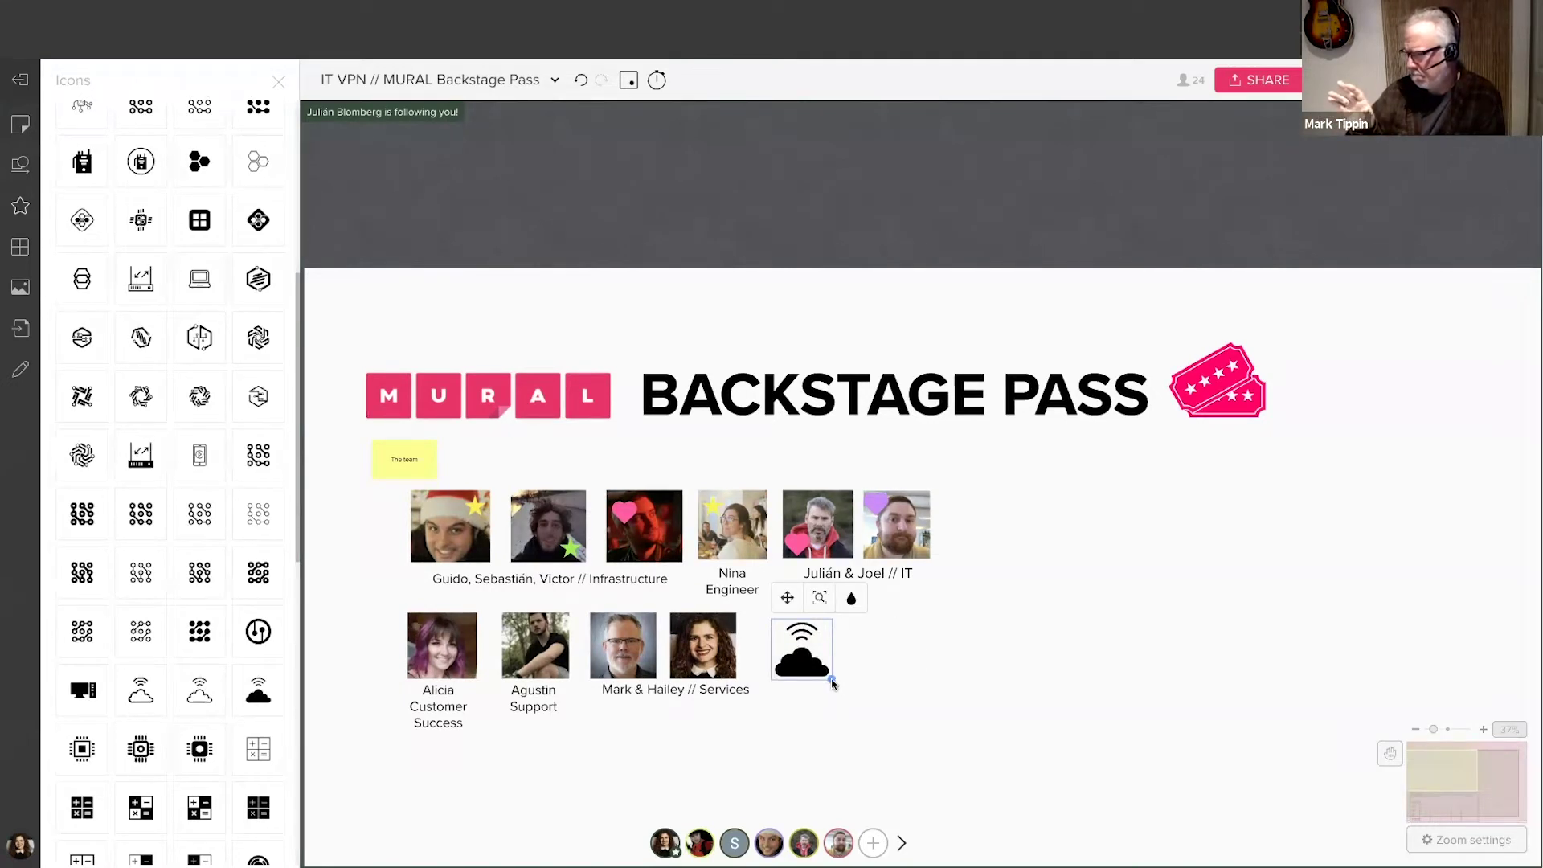
{"action": "left_click", "coordinate": [852, 598]}
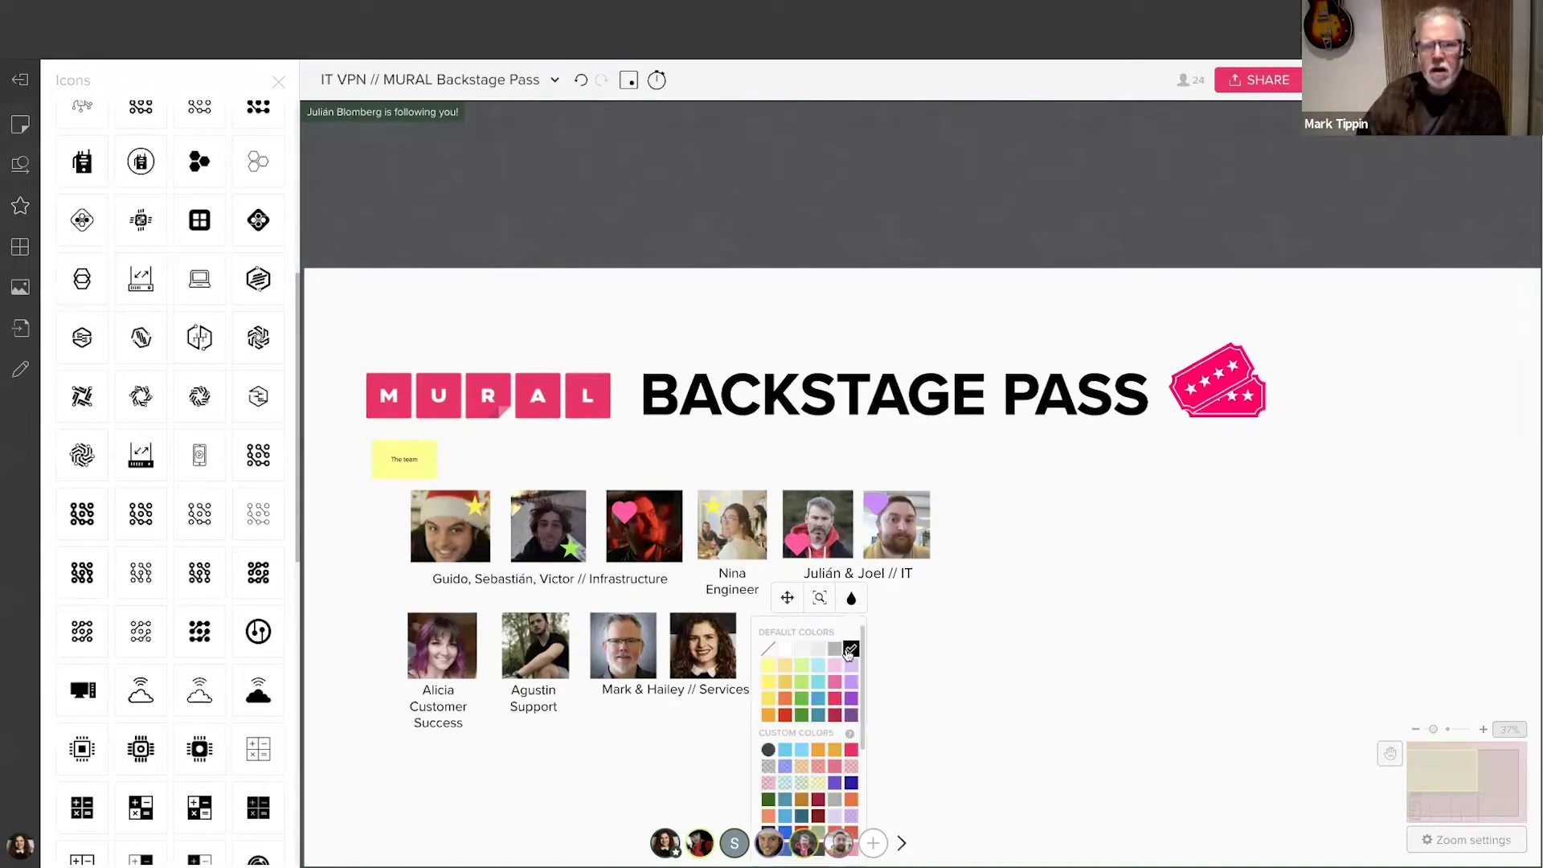
{"action": "left_click", "coordinate": [819, 698]}
{"action": "left_click", "coordinate": [895, 672]}
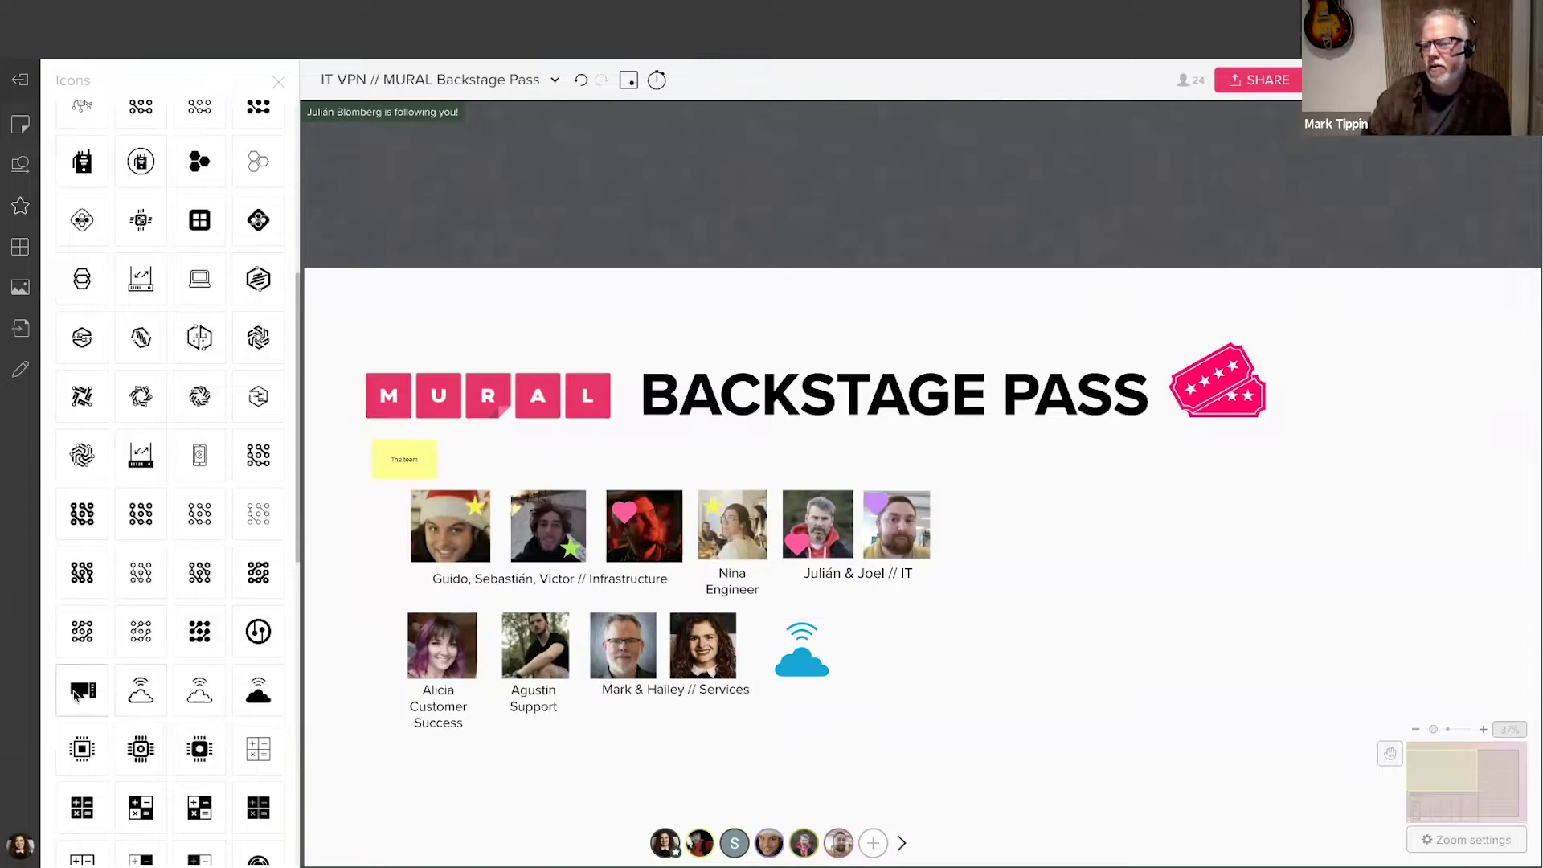
- Add the desktop computer icon beside the blue cloud and enlarge it
{"action": "key", "text": "ctrl+v"}
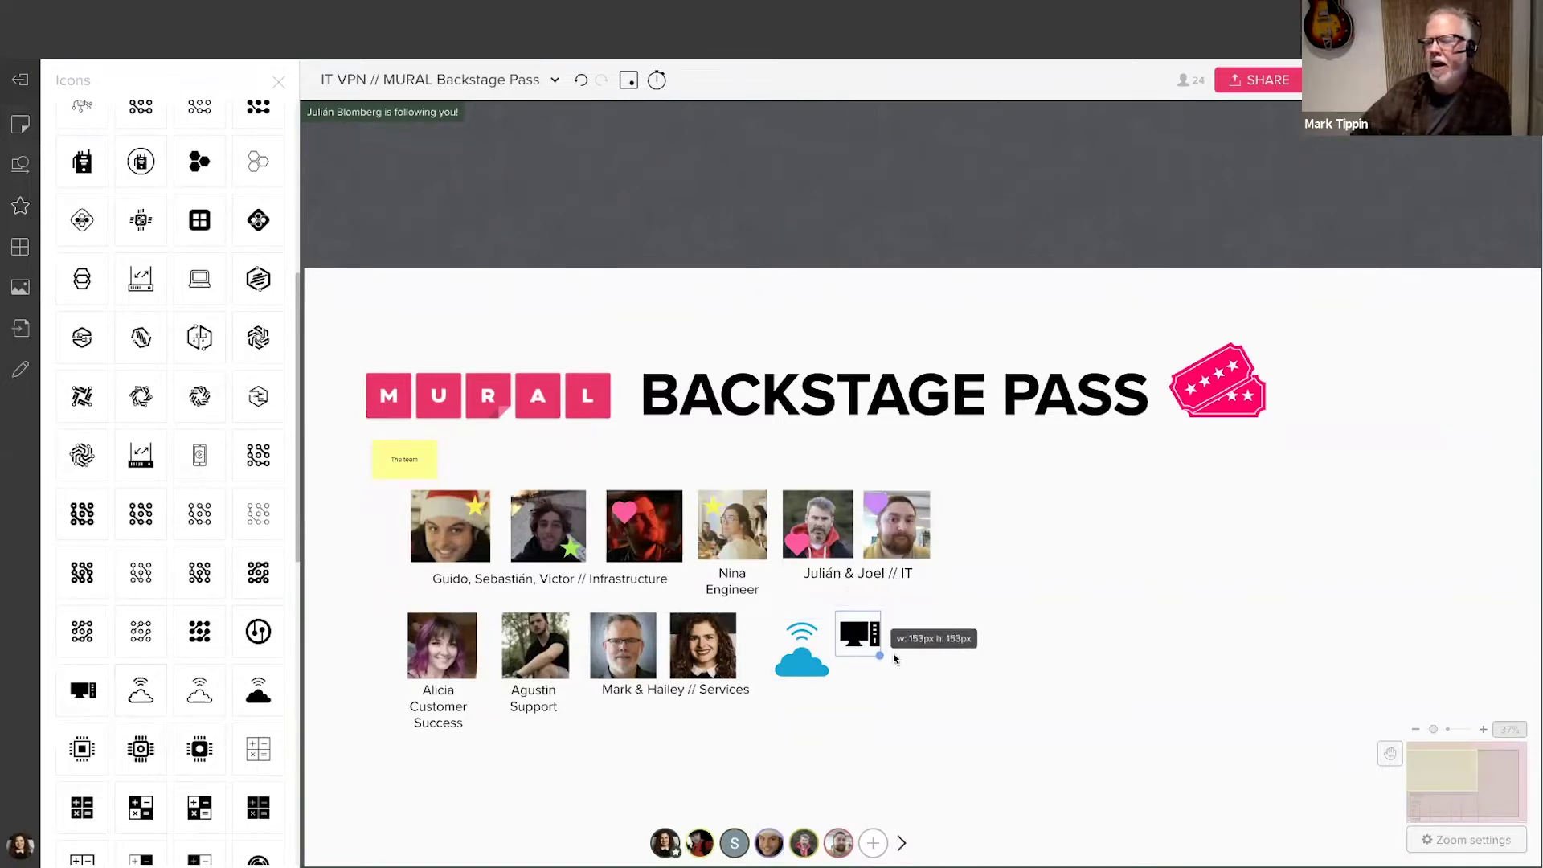
{"action": "left_click", "coordinate": [851, 634]}
{"action": "scroll", "coordinate": [884, 655], "scroll_direction": "up", "scroll_amount": 5}
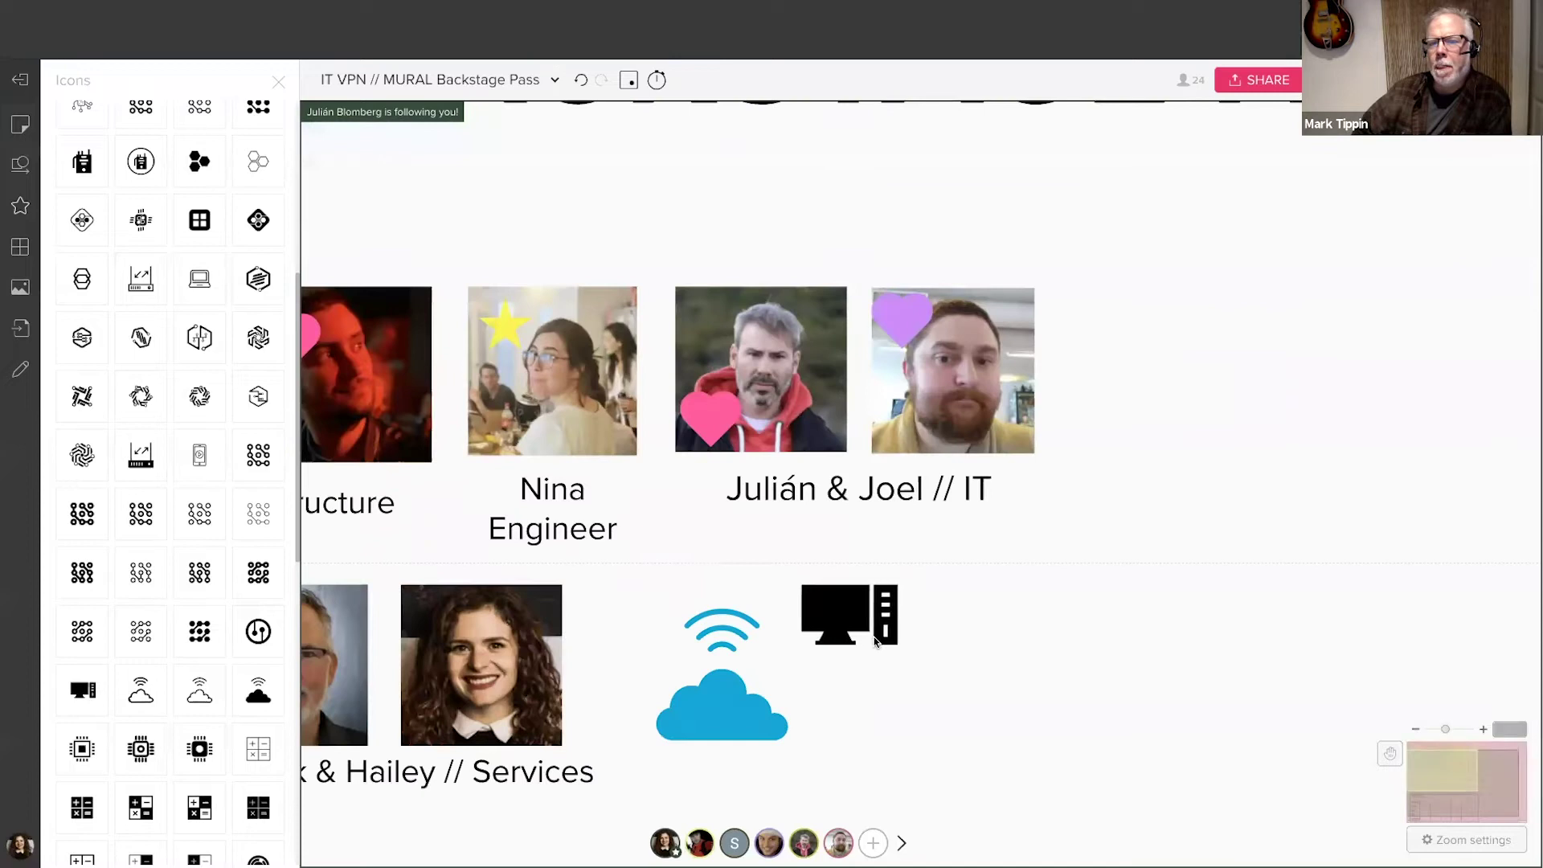
{"action": "left_click_drag", "start_coordinate": [899, 672], "coordinate": [973, 720]}
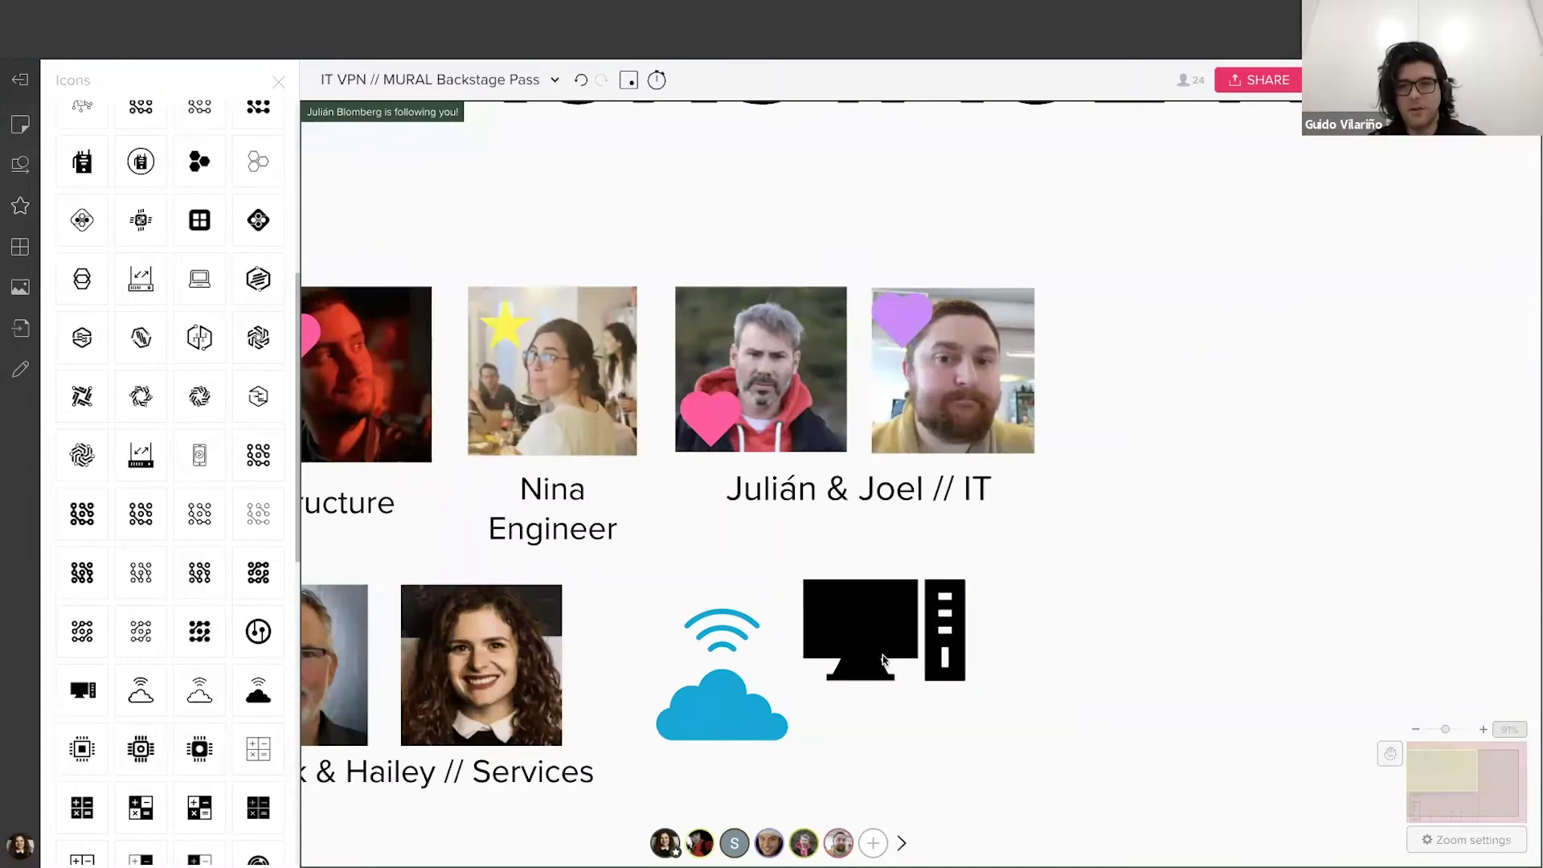
{"action": "left_click", "coordinate": [923, 672]}
{"action": "left_click", "coordinate": [955, 689]}
{"action": "scroll", "coordinate": [955, 689], "scroll_direction": "down", "scroll_amount": 1}
{"action": "scroll", "coordinate": [953, 685], "scroll_direction": "down", "scroll_amount": 3}
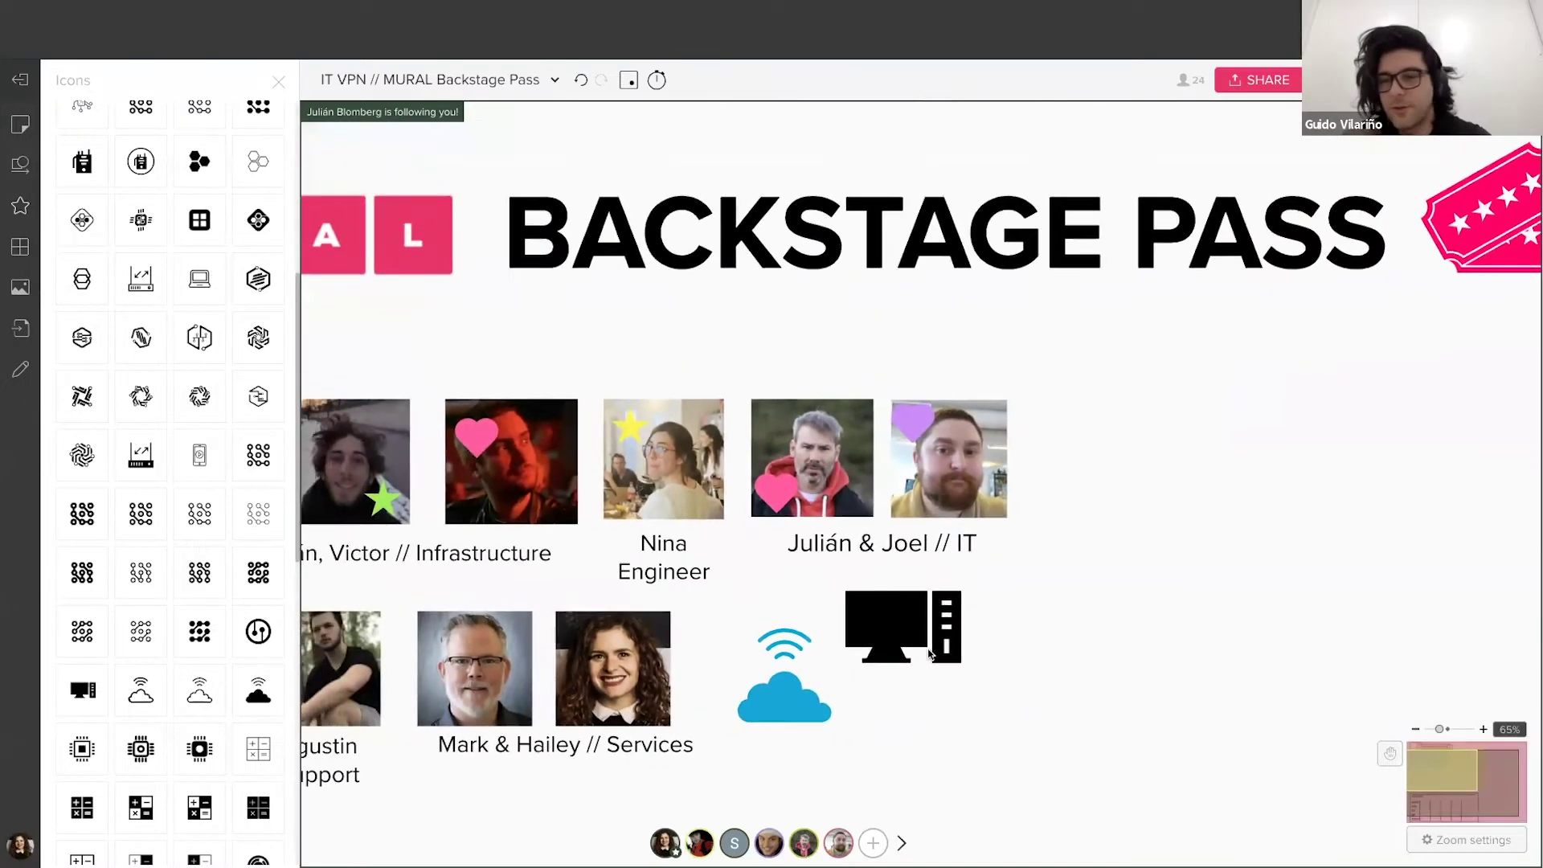
- Colour the desktop computer icon green and close the icon library
{"action": "left_click", "coordinate": [951, 679]}
{"action": "left_click", "coordinate": [910, 542]}
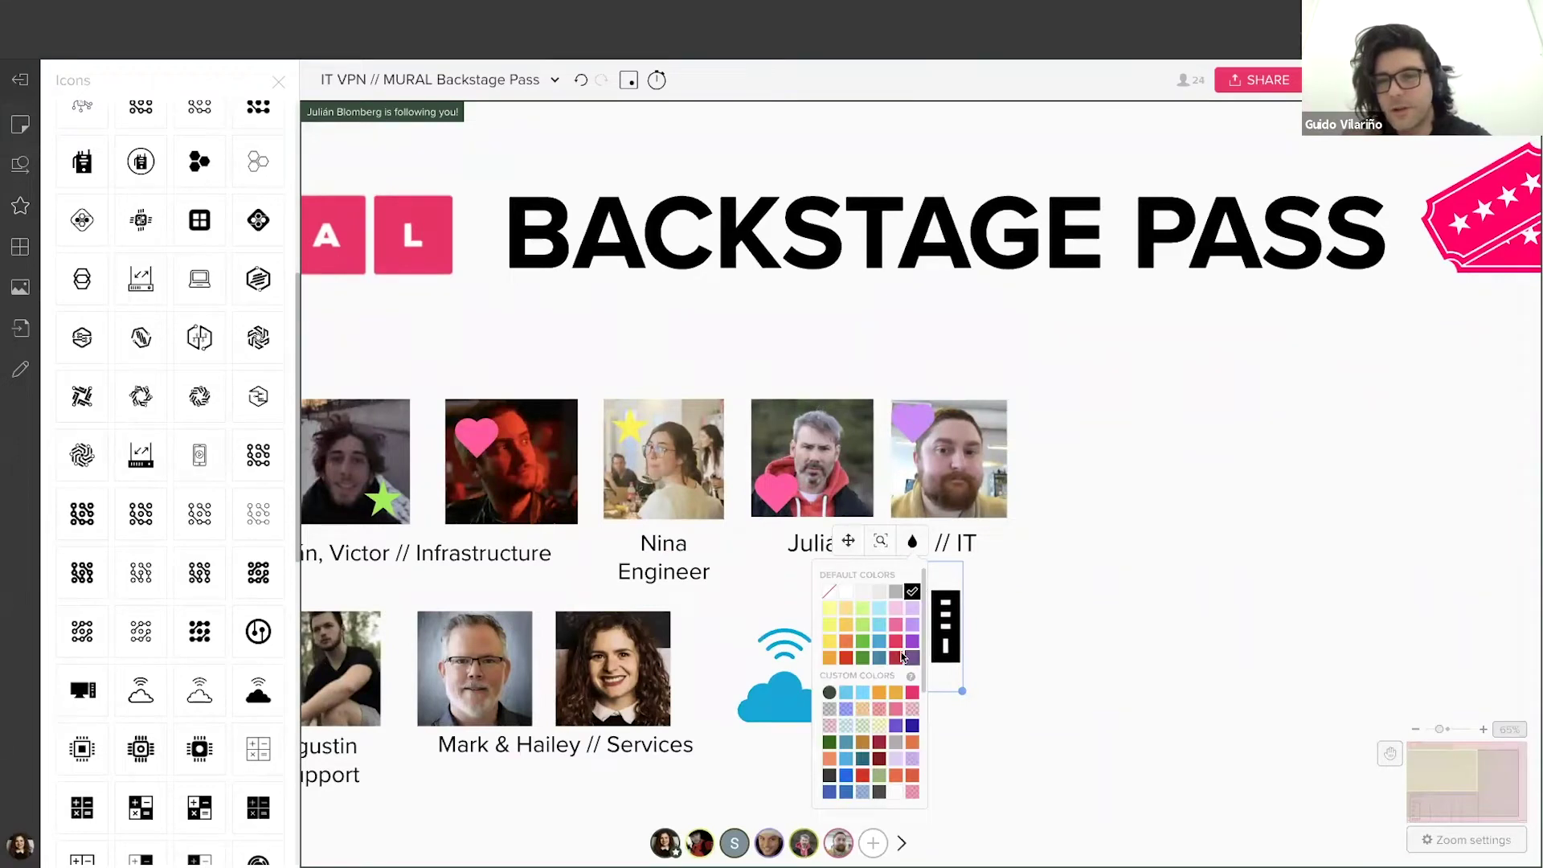
{"action": "scroll", "coordinate": [903, 658], "scroll_direction": "down", "scroll_amount": 2}
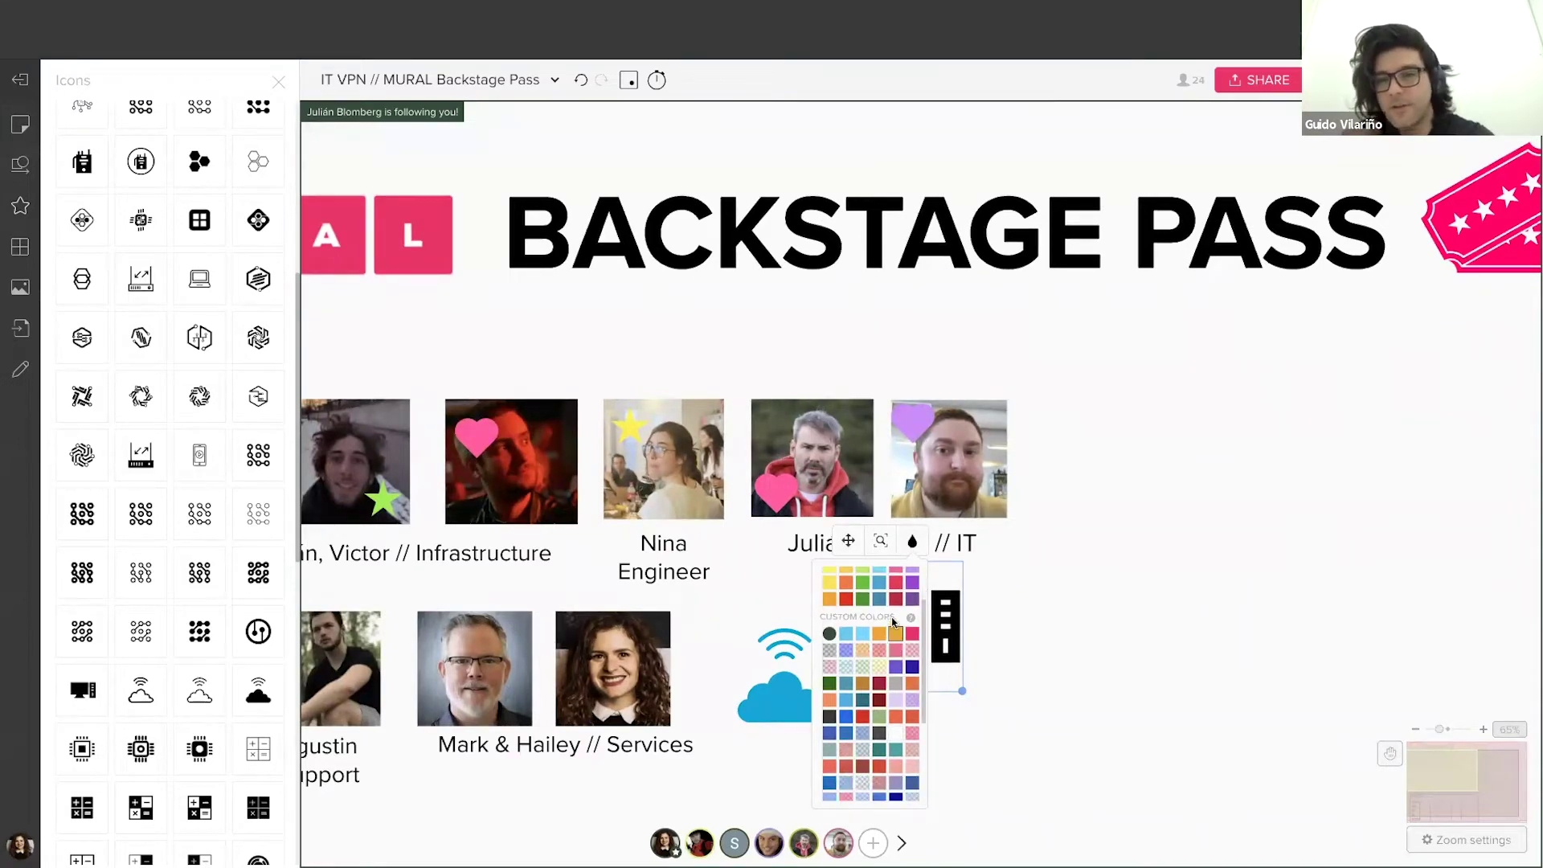
{"action": "scroll", "coordinate": [882, 609], "scroll_direction": "up", "scroll_amount": 1}
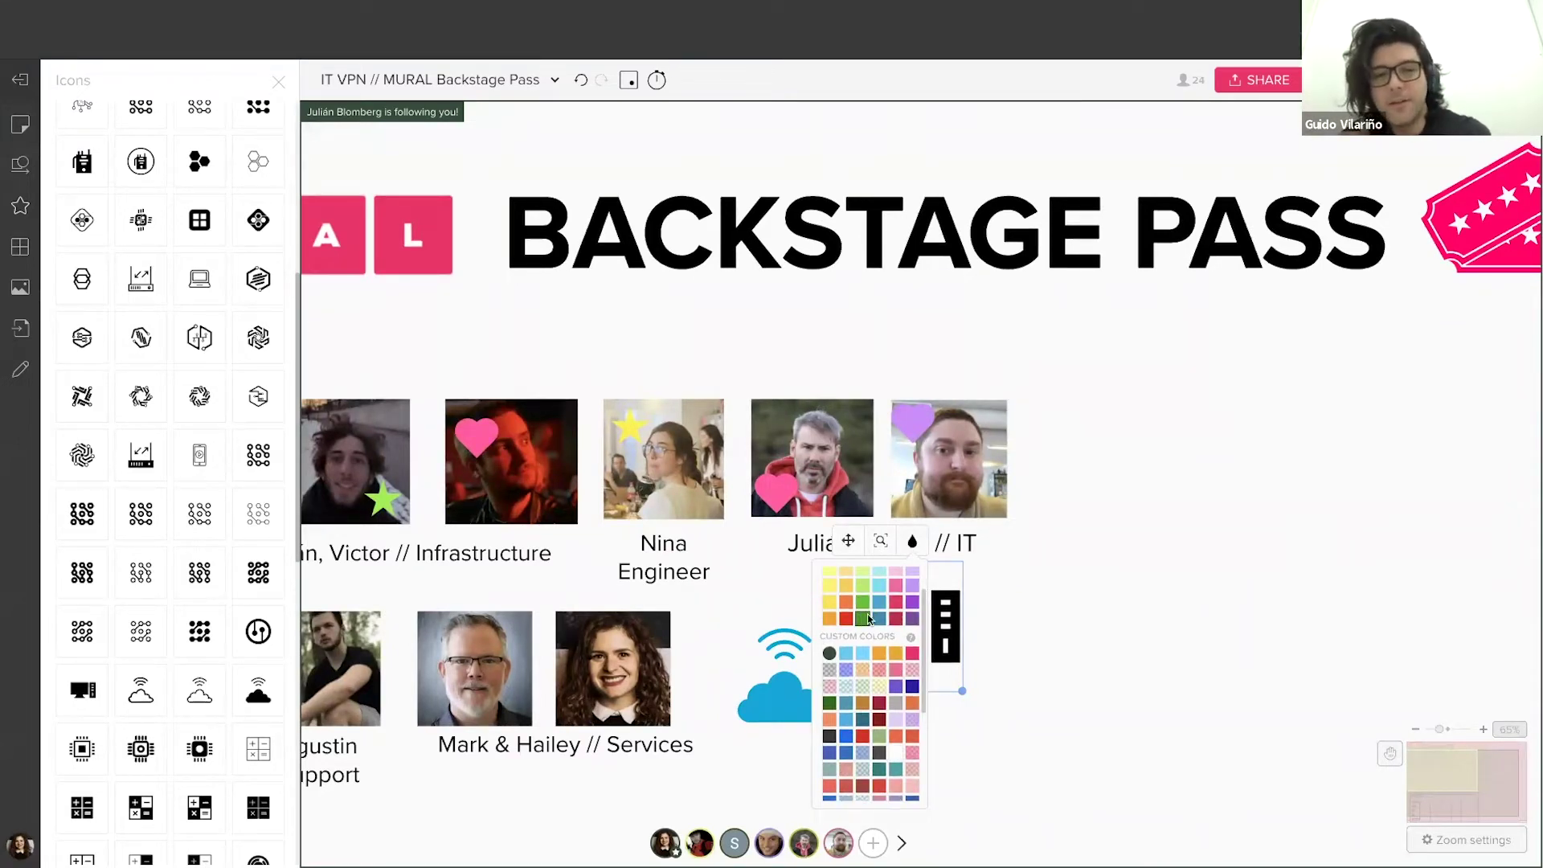
{"action": "left_click", "coordinate": [862, 618]}
{"action": "scroll", "coordinate": [1095, 637], "scroll_direction": "down", "scroll_amount": 4}
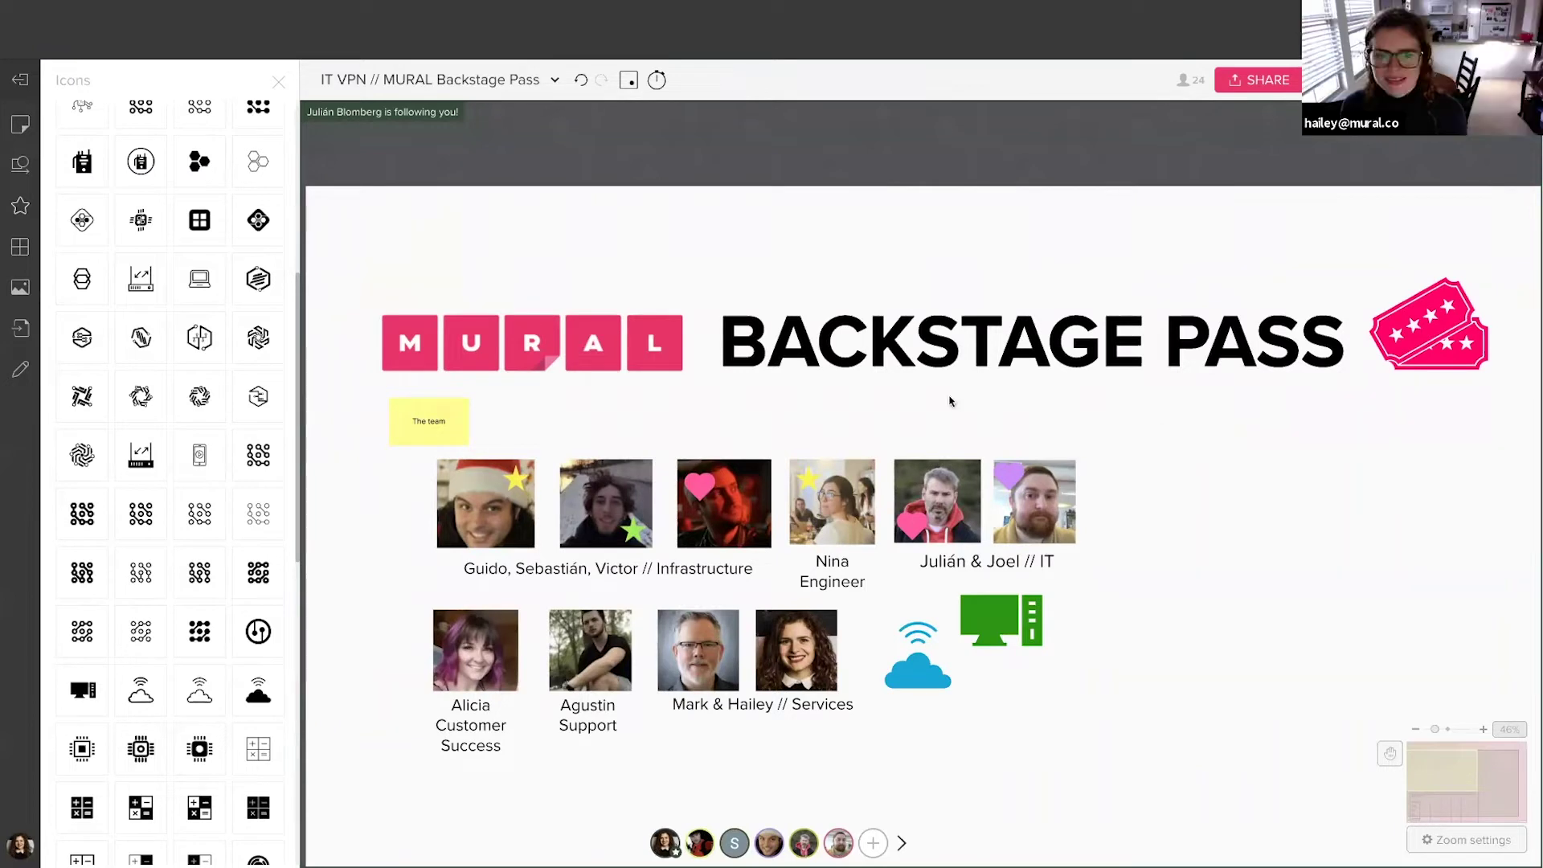
{"action": "left_click", "coordinate": [278, 83]}
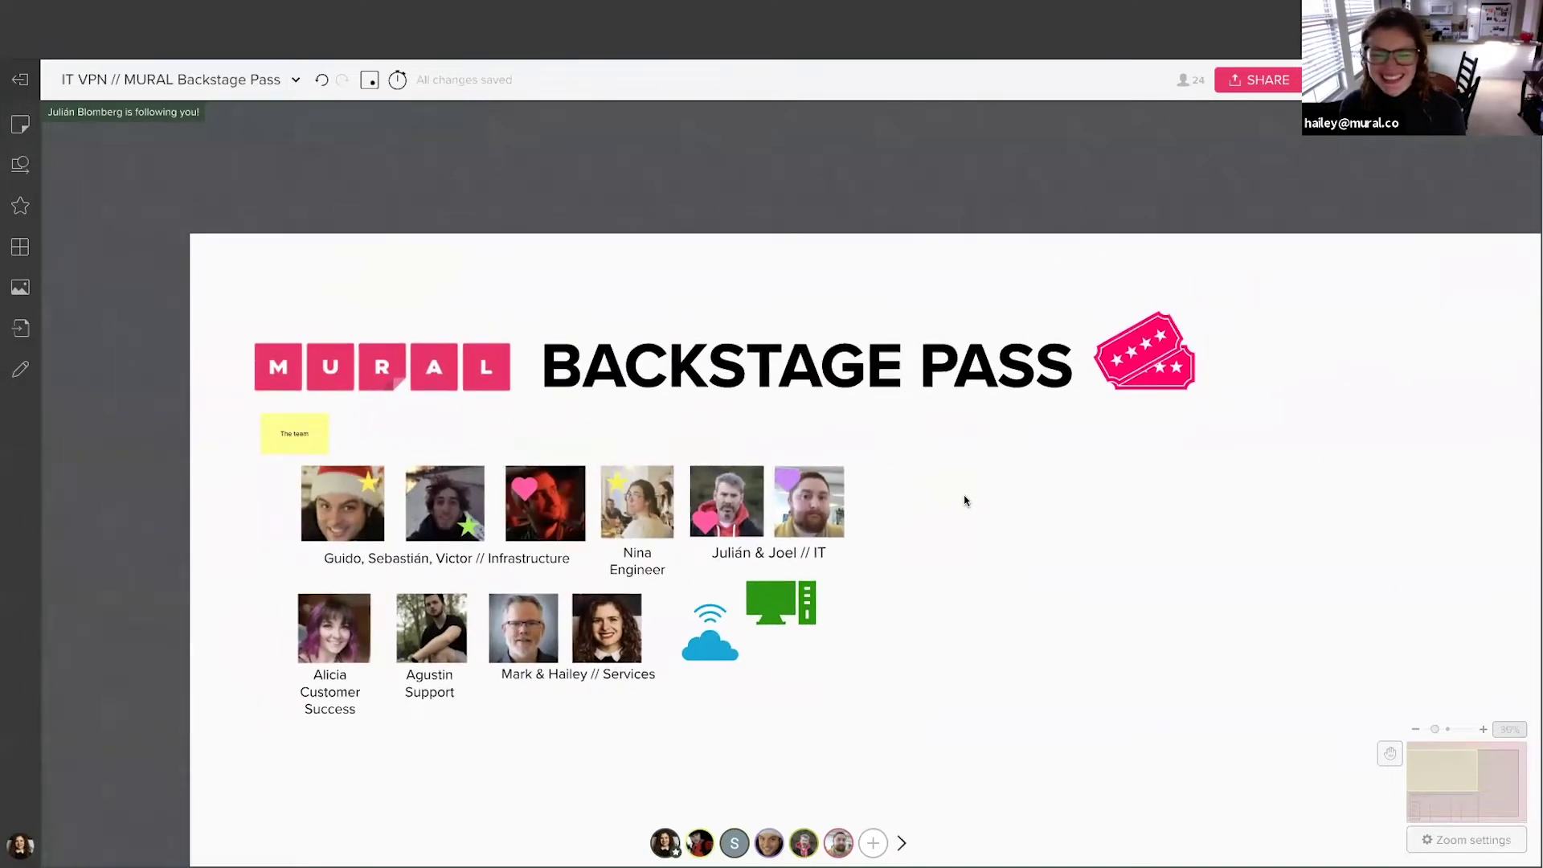
- Move the purple heart outward so it overlaps only the upper corner of the sixth photo
{"action": "scroll", "coordinate": [965, 501], "scroll_direction": "up", "scroll_amount": 2}
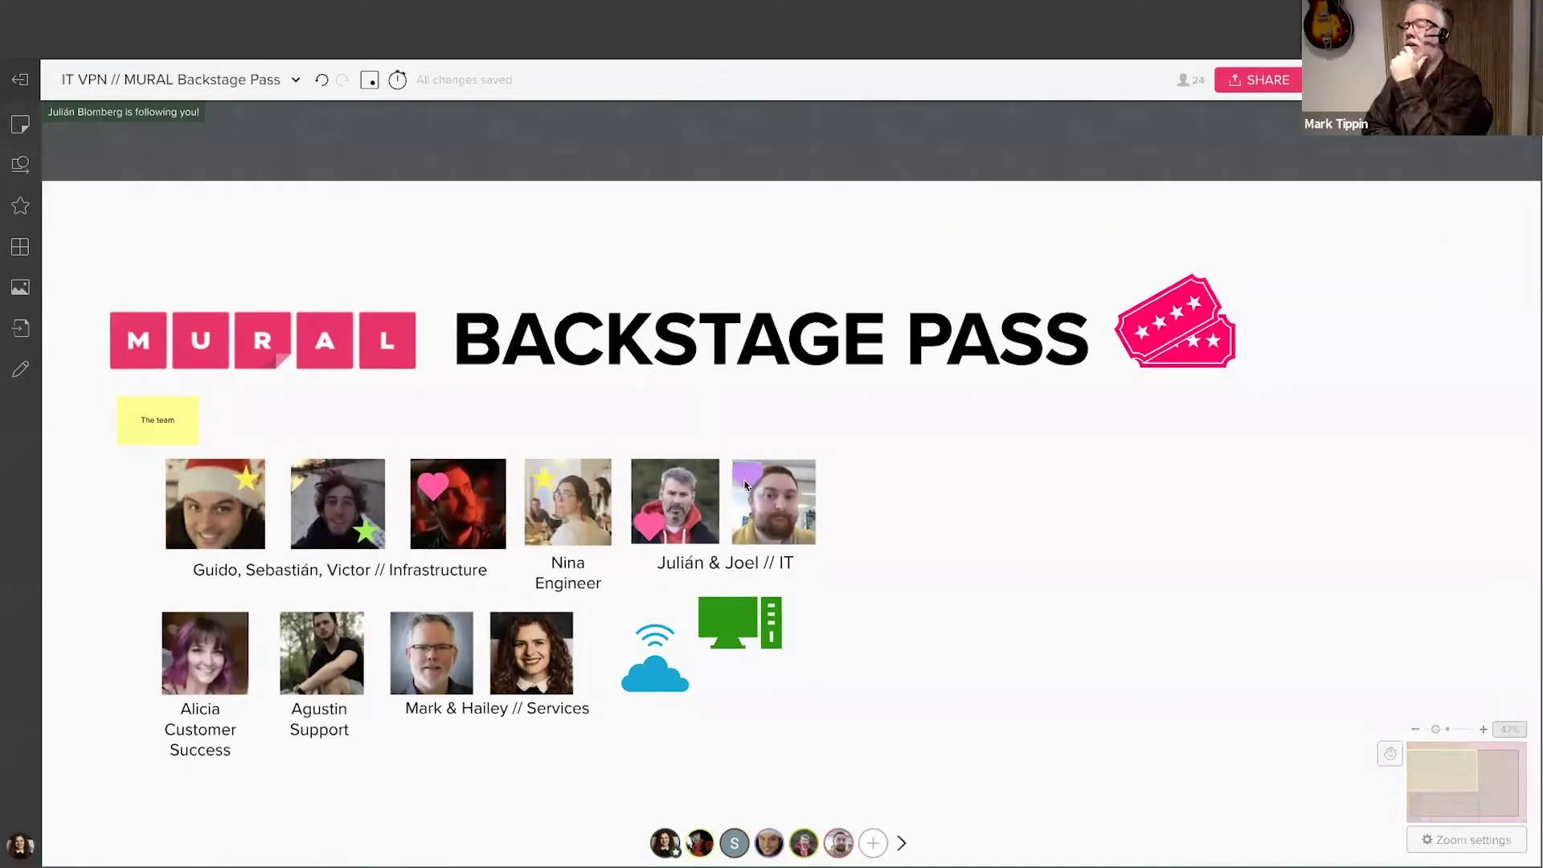
{"action": "left_click_drag", "start_coordinate": [744, 483], "coordinate": [736, 471]}
{"action": "left_click_drag", "start_coordinate": [952, 503], "coordinate": [1005, 491]}
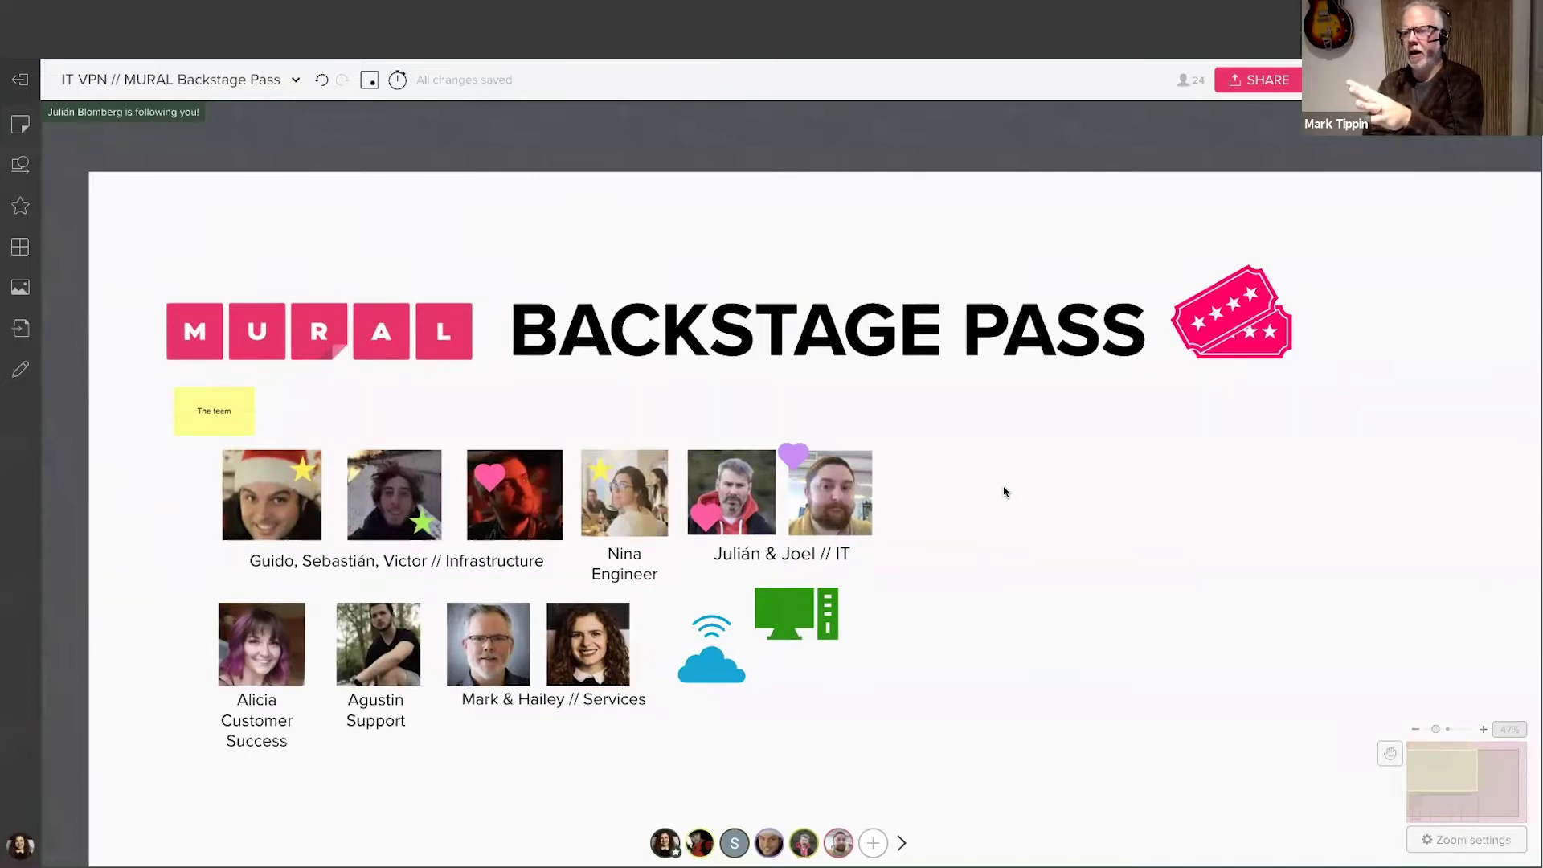
{"action": "scroll", "coordinate": [992, 492], "scroll_direction": "up", "scroll_amount": 2}
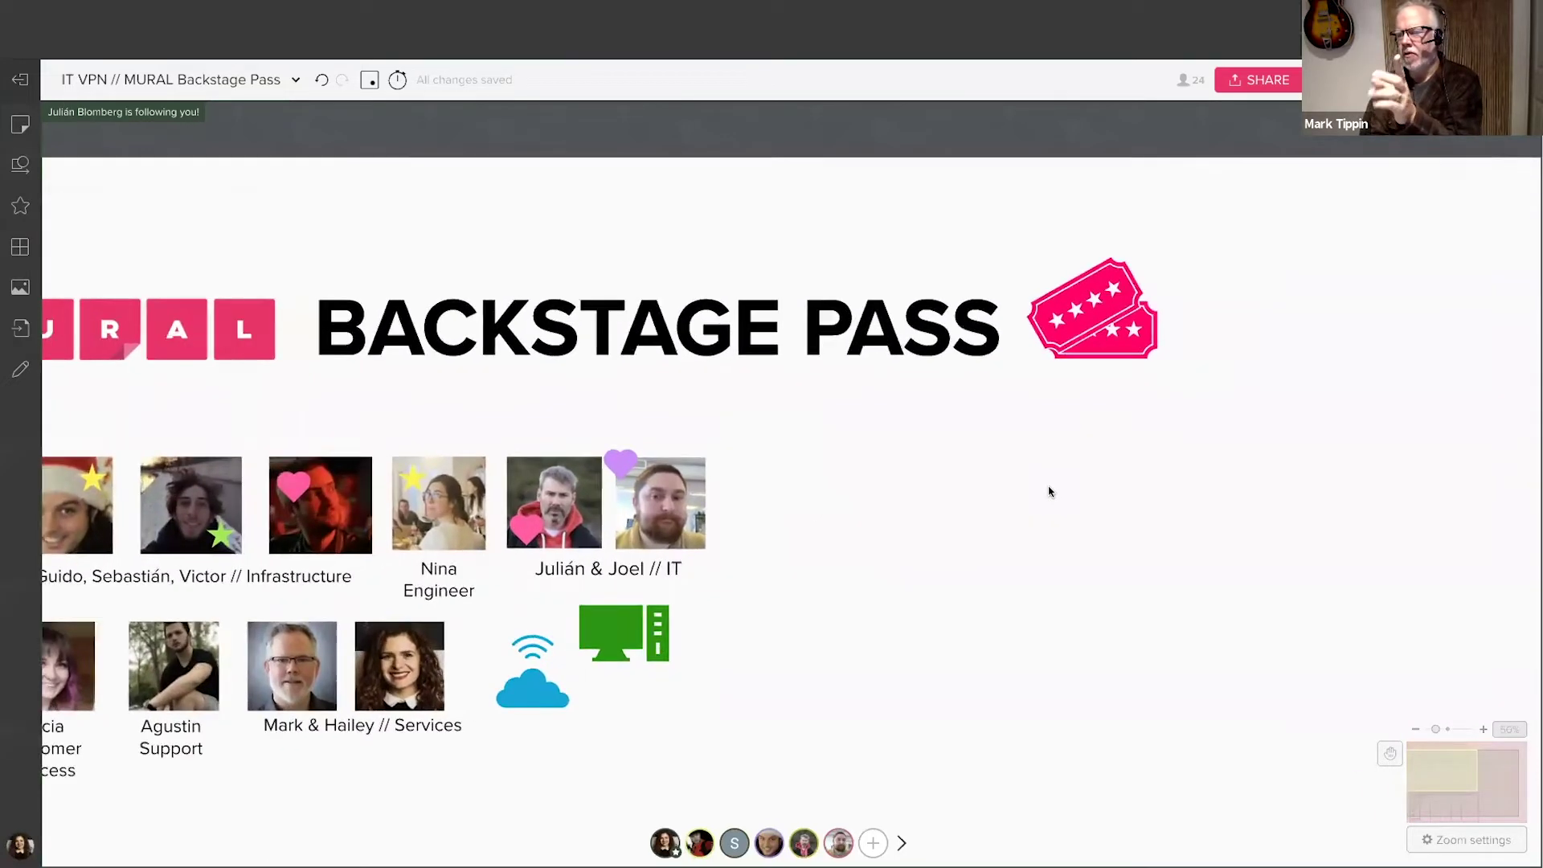
{"action": "scroll", "coordinate": [1048, 492], "scroll_direction": "up", "scroll_amount": 2}
{"action": "scroll", "coordinate": [1061, 482], "scroll_direction": "left", "scroll_amount": 1}
{"action": "scroll", "coordinate": [1082, 470], "scroll_direction": "left", "scroll_amount": 3}
{"action": "scroll", "coordinate": [1082, 470], "scroll_direction": "down", "scroll_amount": 1}
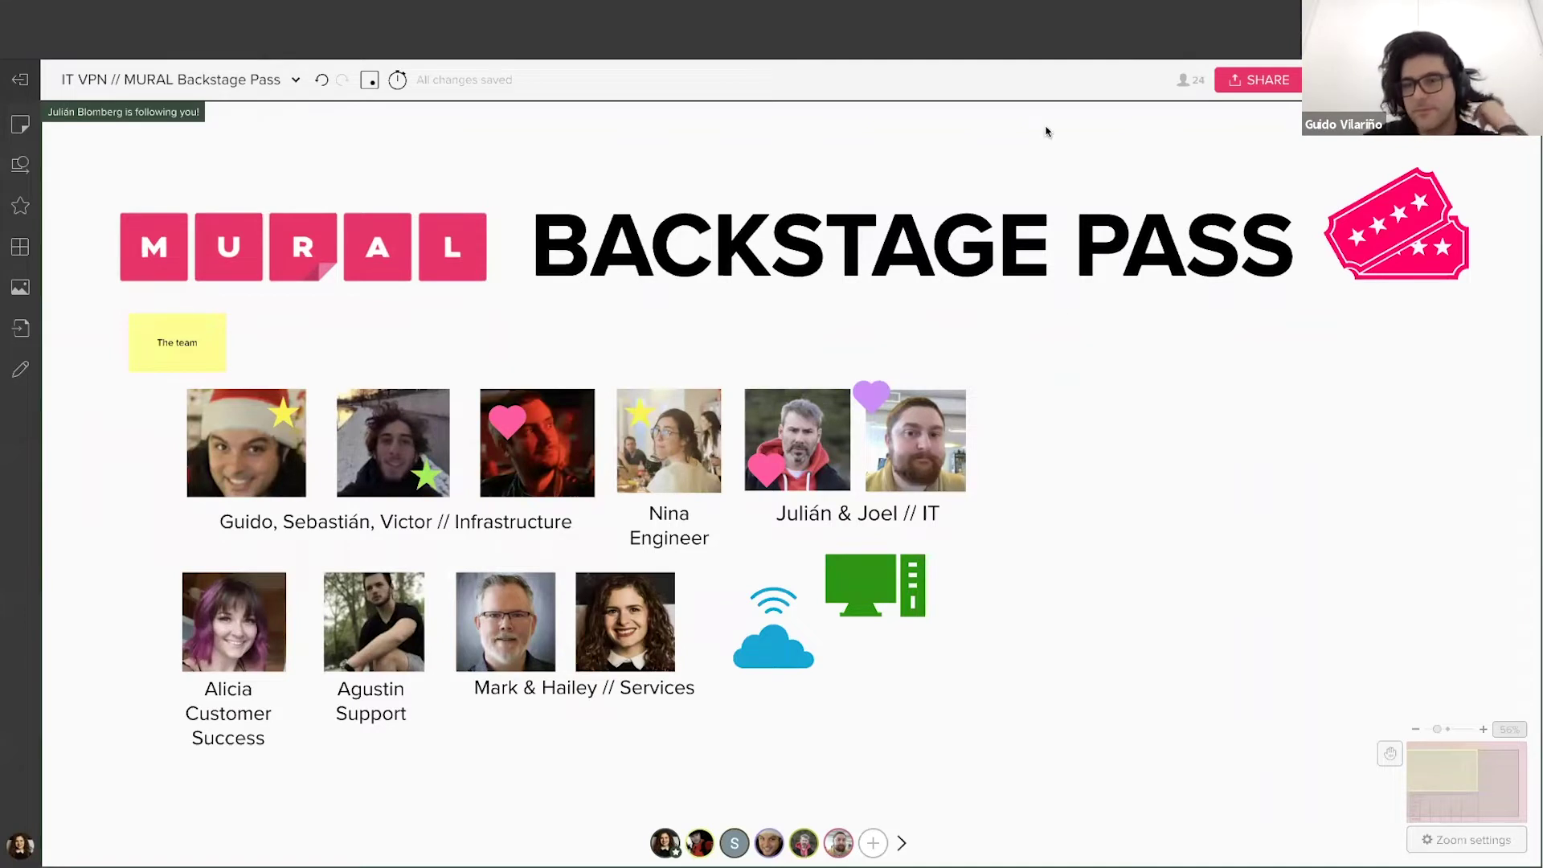
{"action": "scroll", "coordinate": [1101, 358], "scroll_direction": "down", "scroll_amount": 5}
{"action": "left_click_drag", "start_coordinate": [1086, 359], "coordinate": [919, 399]}
- Shift the Services caption in the lower row to the left so it lines up under its two photos
{"action": "scroll", "coordinate": [940, 408], "scroll_direction": "up", "scroll_amount": 2}
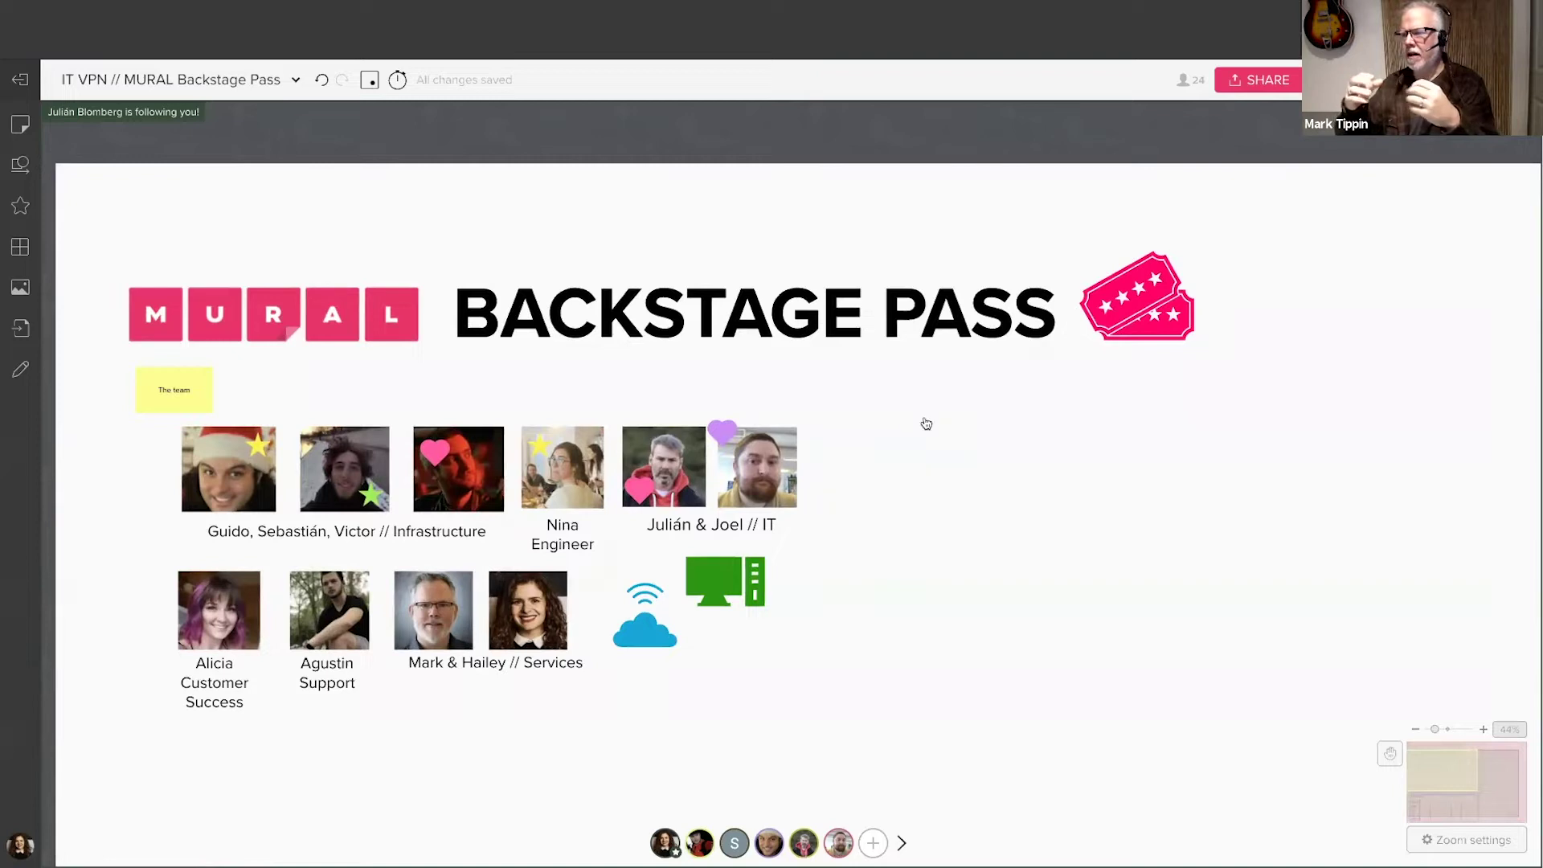
{"action": "scroll", "coordinate": [923, 422], "scroll_direction": "up", "scroll_amount": 1}
{"action": "left_click_drag", "start_coordinate": [505, 674], "coordinate": [487, 674]}
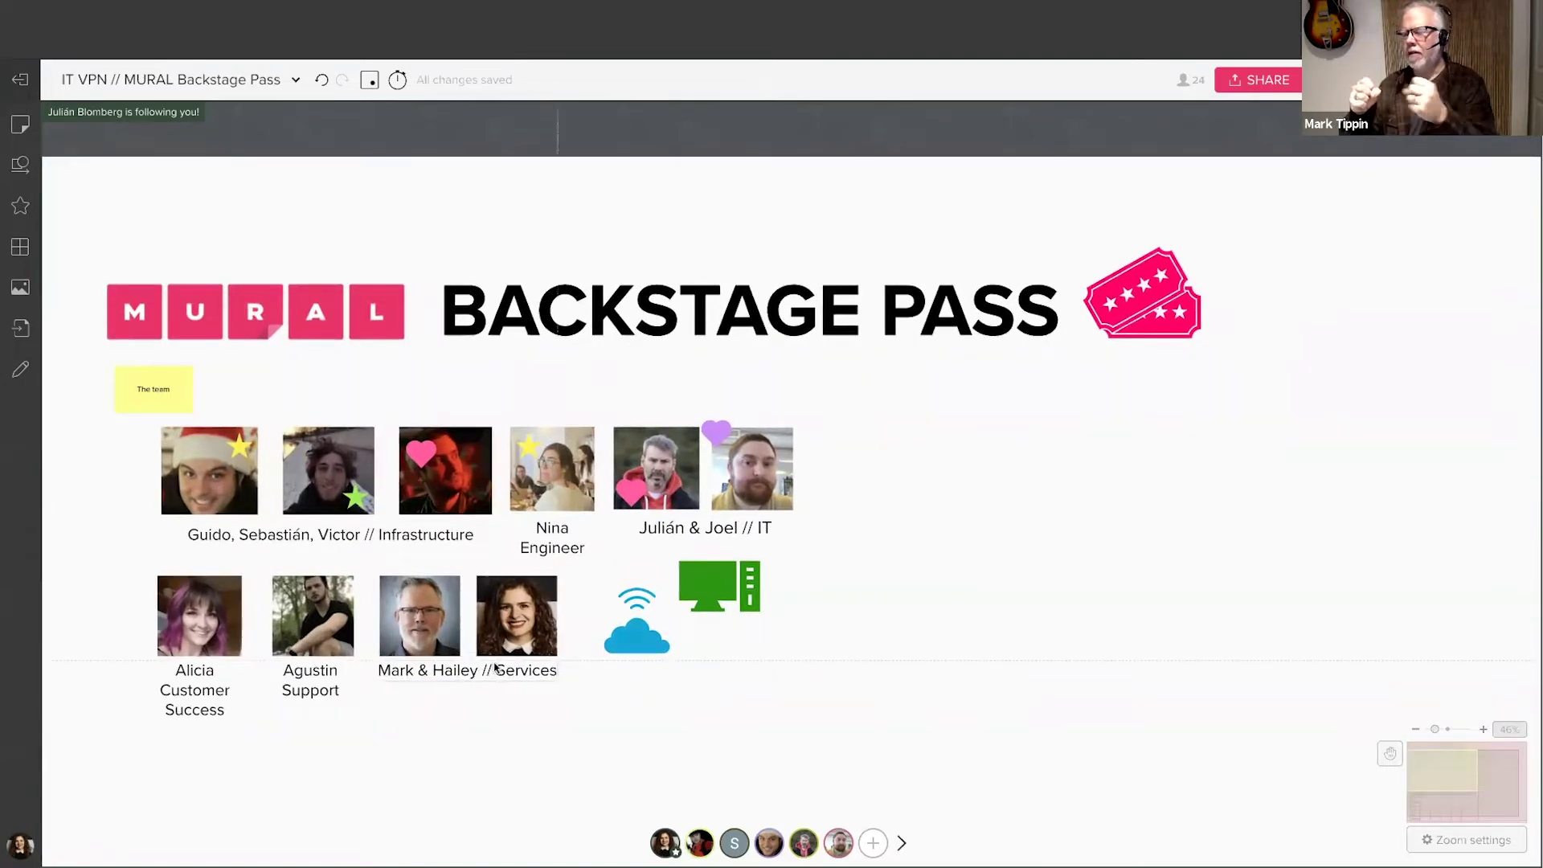
- Add a yellow sticky note beyond the end of the upper photo row reading "Buenos Aires, AR"
{"action": "left_click", "coordinate": [977, 537]}
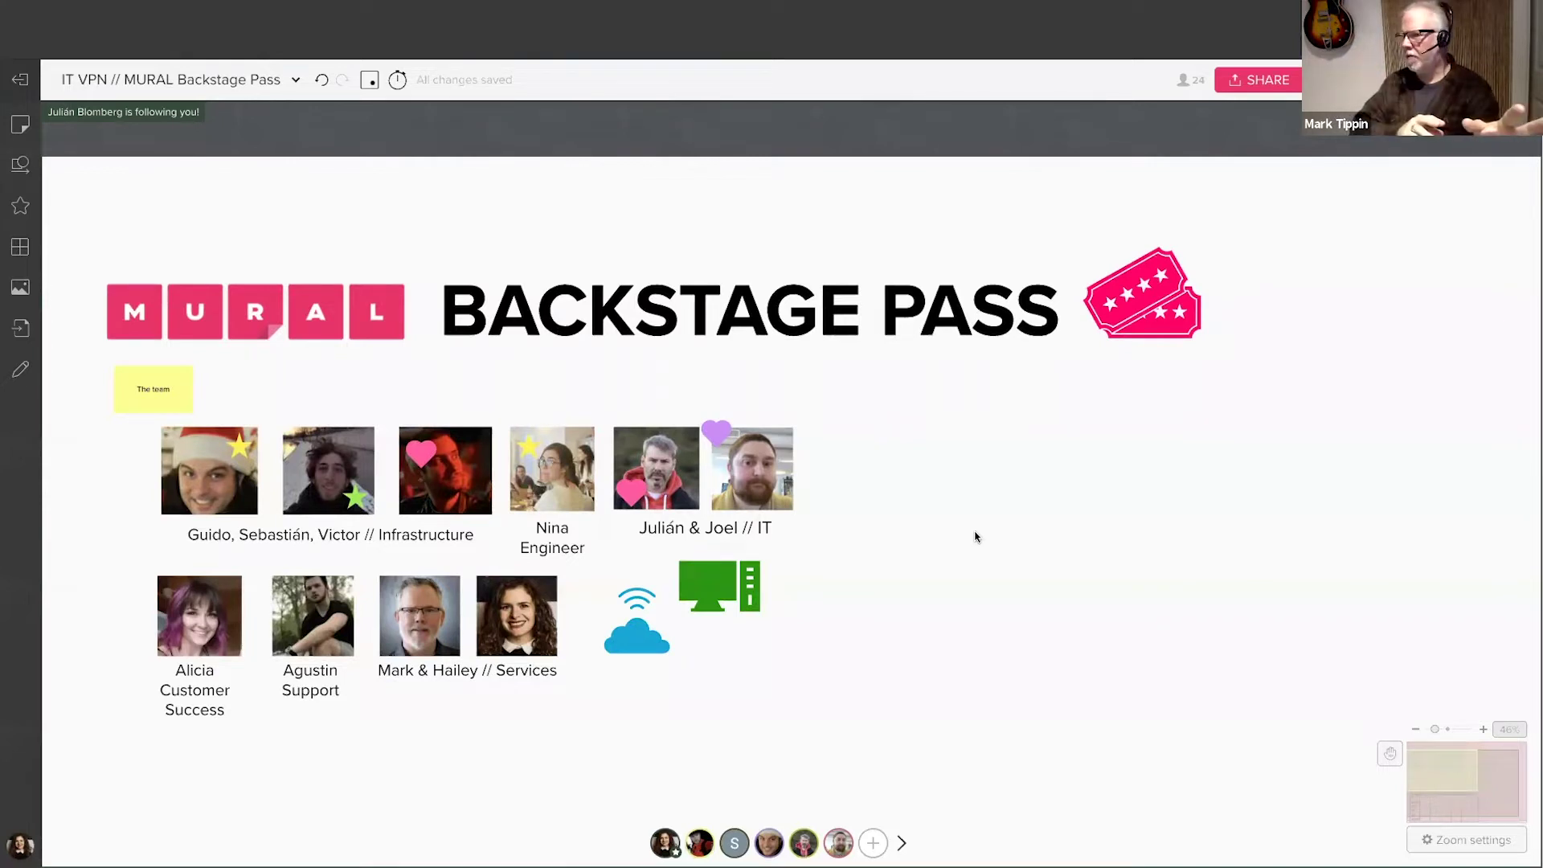
{"action": "scroll", "coordinate": [872, 479], "scroll_direction": "up", "scroll_amount": 2}
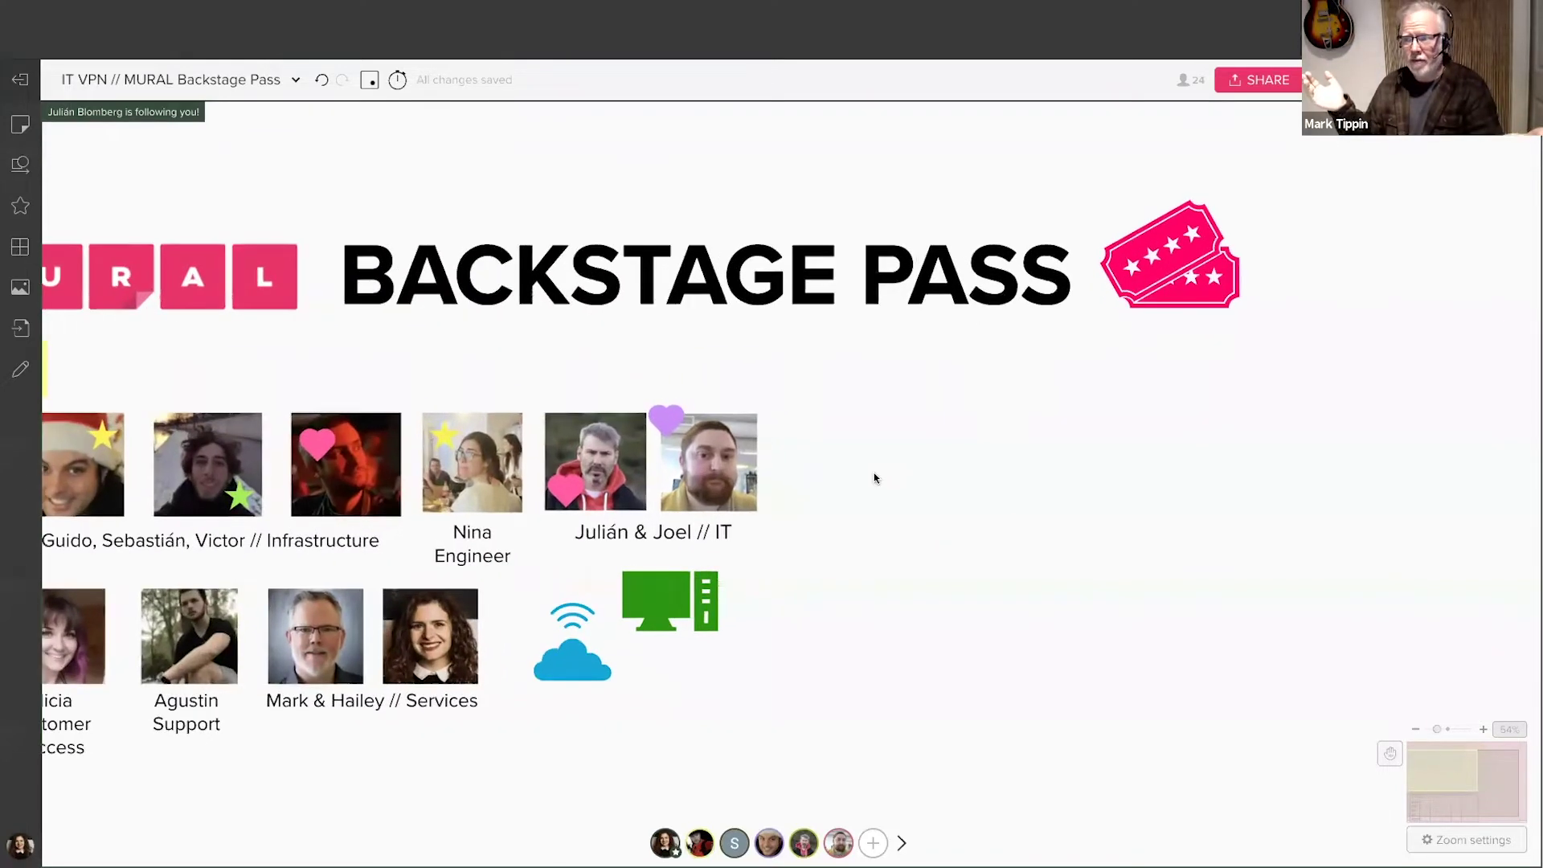
{"action": "double_click", "coordinate": [908, 454]}
{"action": "scroll", "coordinate": [915, 462], "scroll_direction": "up", "scroll_amount": 2}
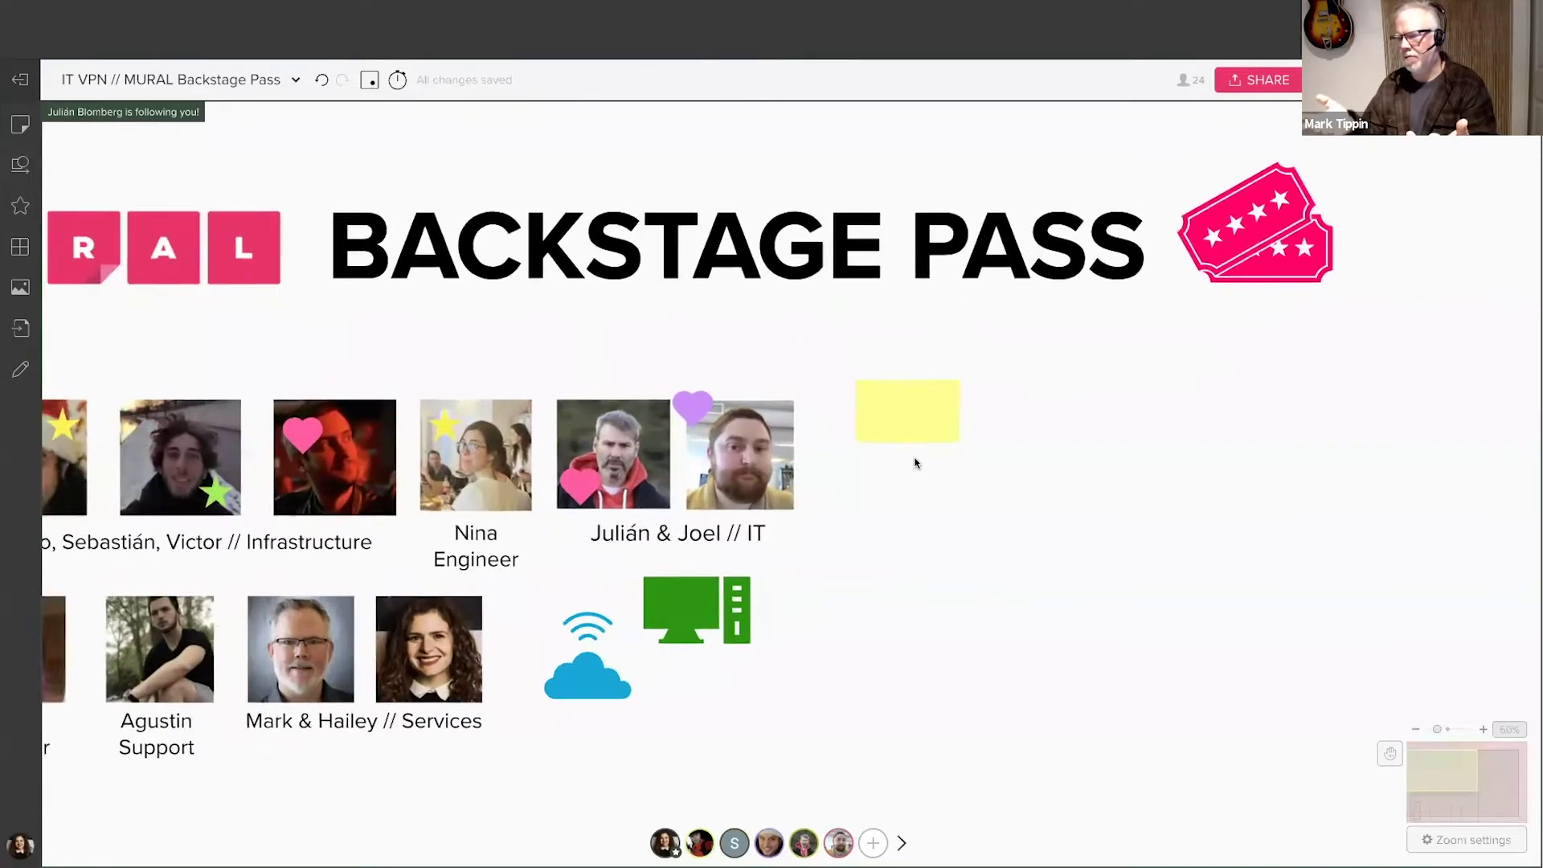
{"action": "type", "text": "Buenos Aires"}
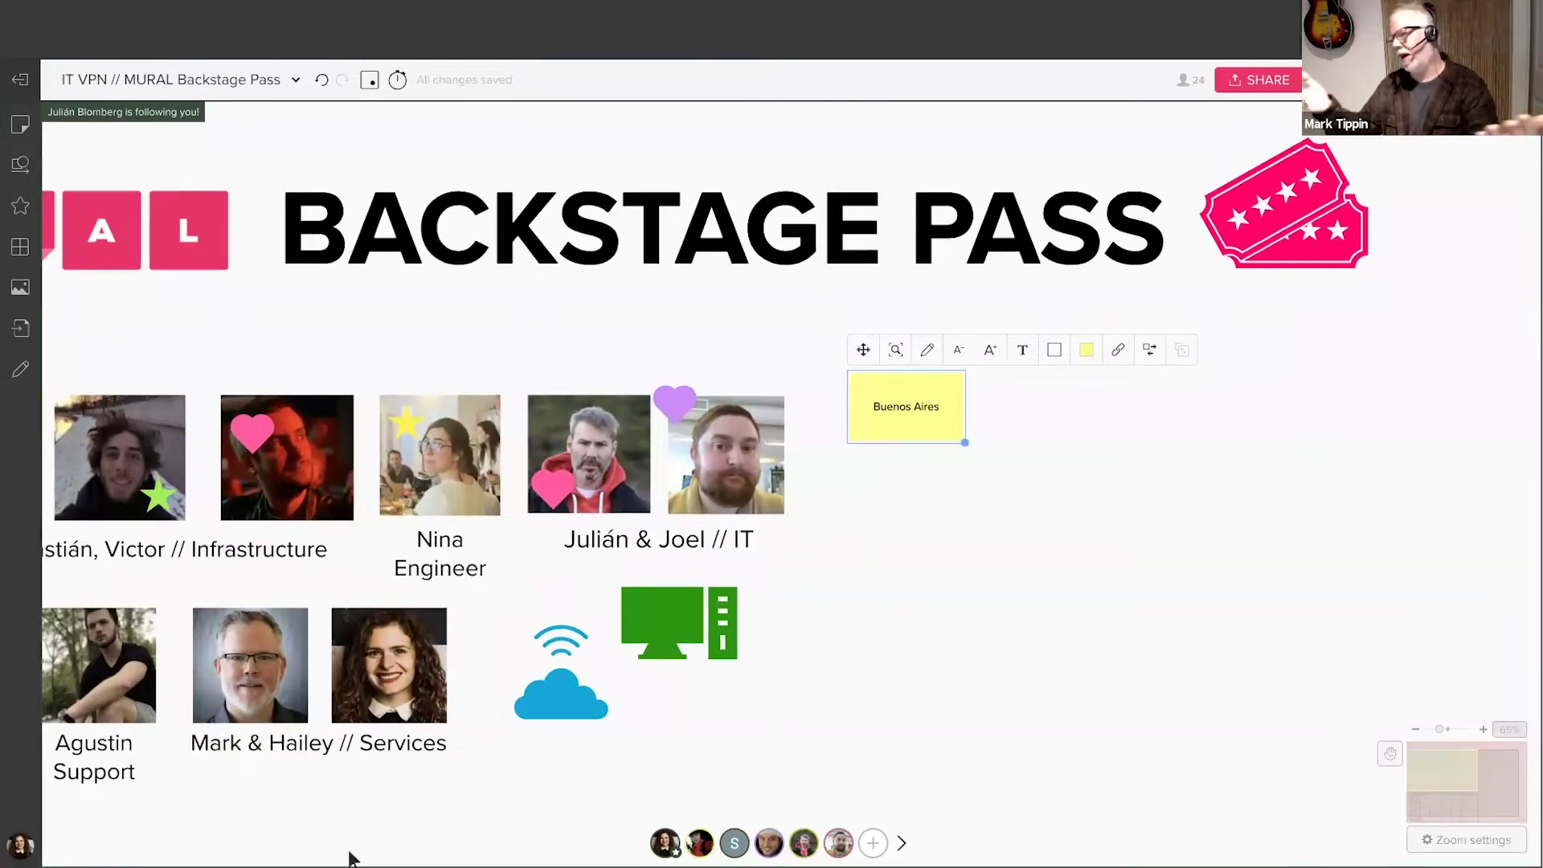
{"action": "type", "text": ", AR"}
- Continue the row with two more sticky notes reading "Orange County, CA" and "Oregon"
{"action": "key", "text": "Tab"}
{"action": "type", "text": "Ora"}
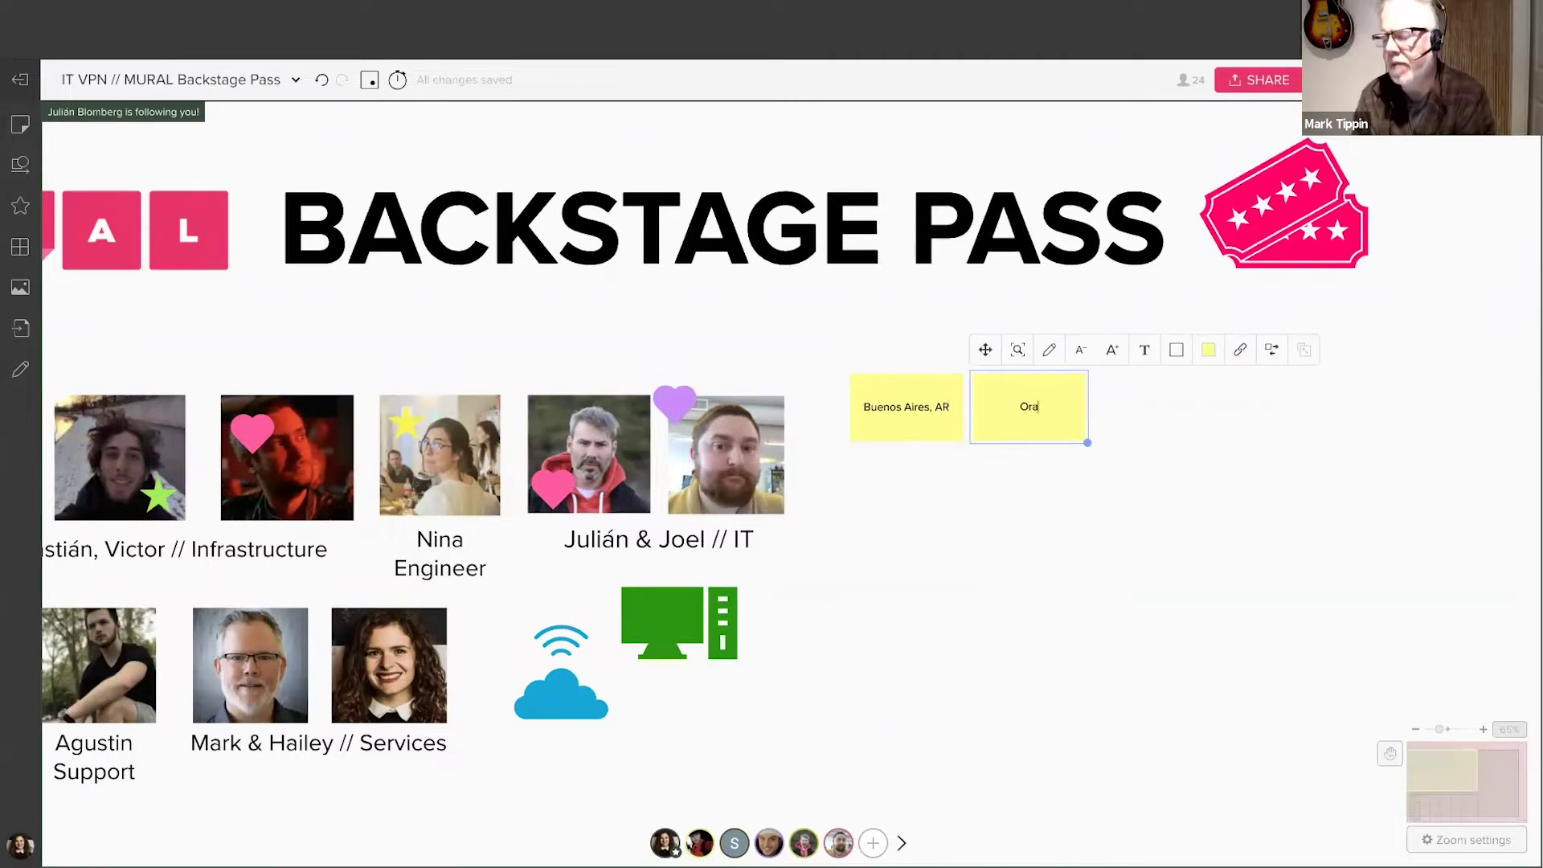
{"action": "type", "text": "nge County, CA"}
{"action": "key", "text": "Tab"}
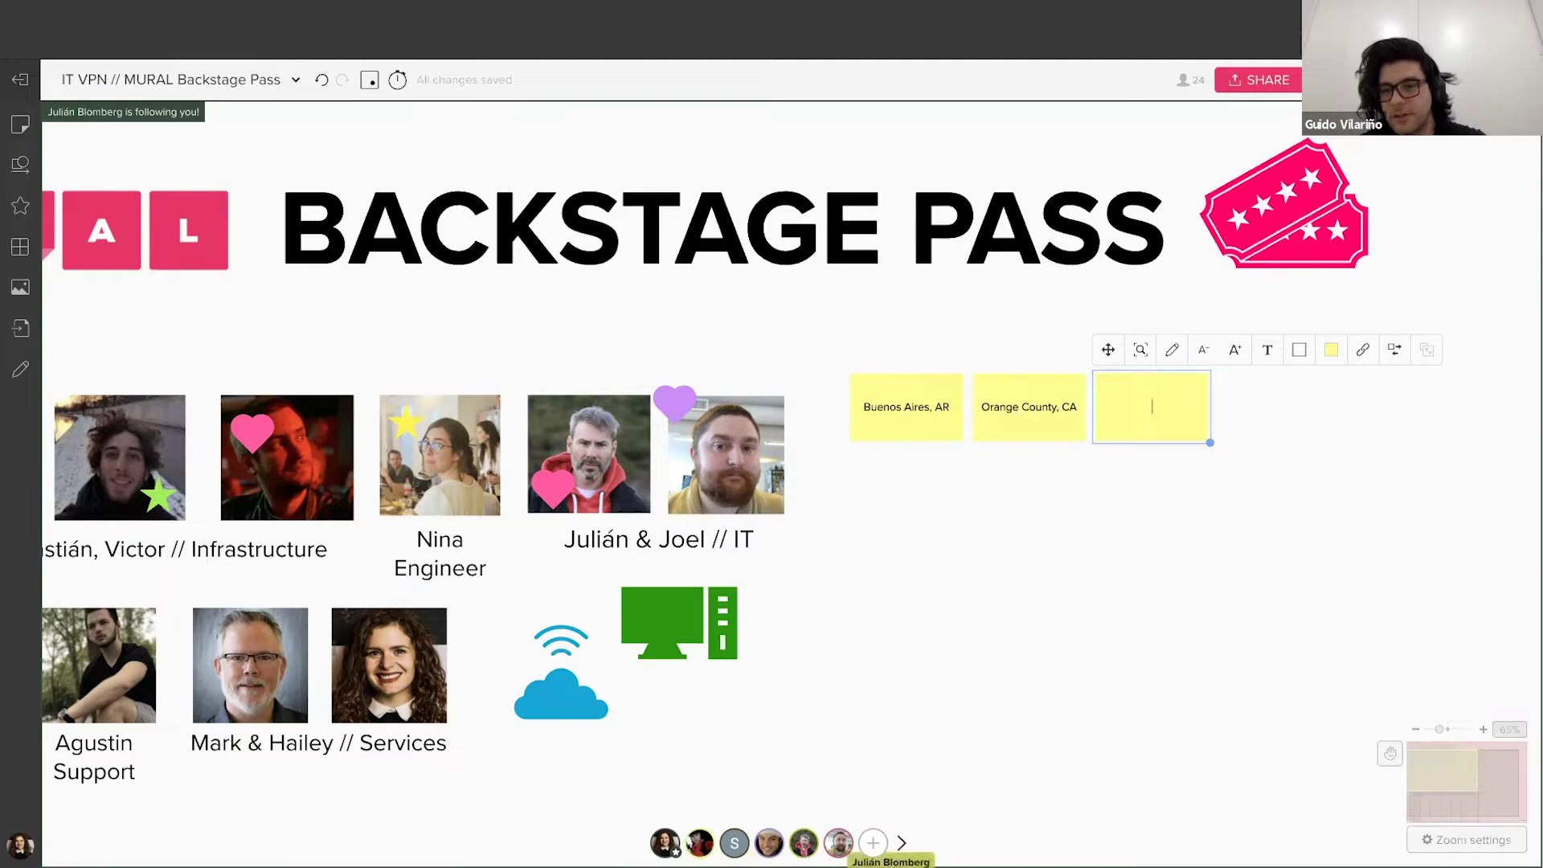
{"action": "type", "text": "n"}
{"action": "left_click", "coordinate": [1025, 479]}
- Move the "Buenos Aires, AR" sticky note above the second photo in the upper row
{"action": "scroll", "coordinate": [1421, 655], "scroll_direction": "down", "scroll_amount": 2}
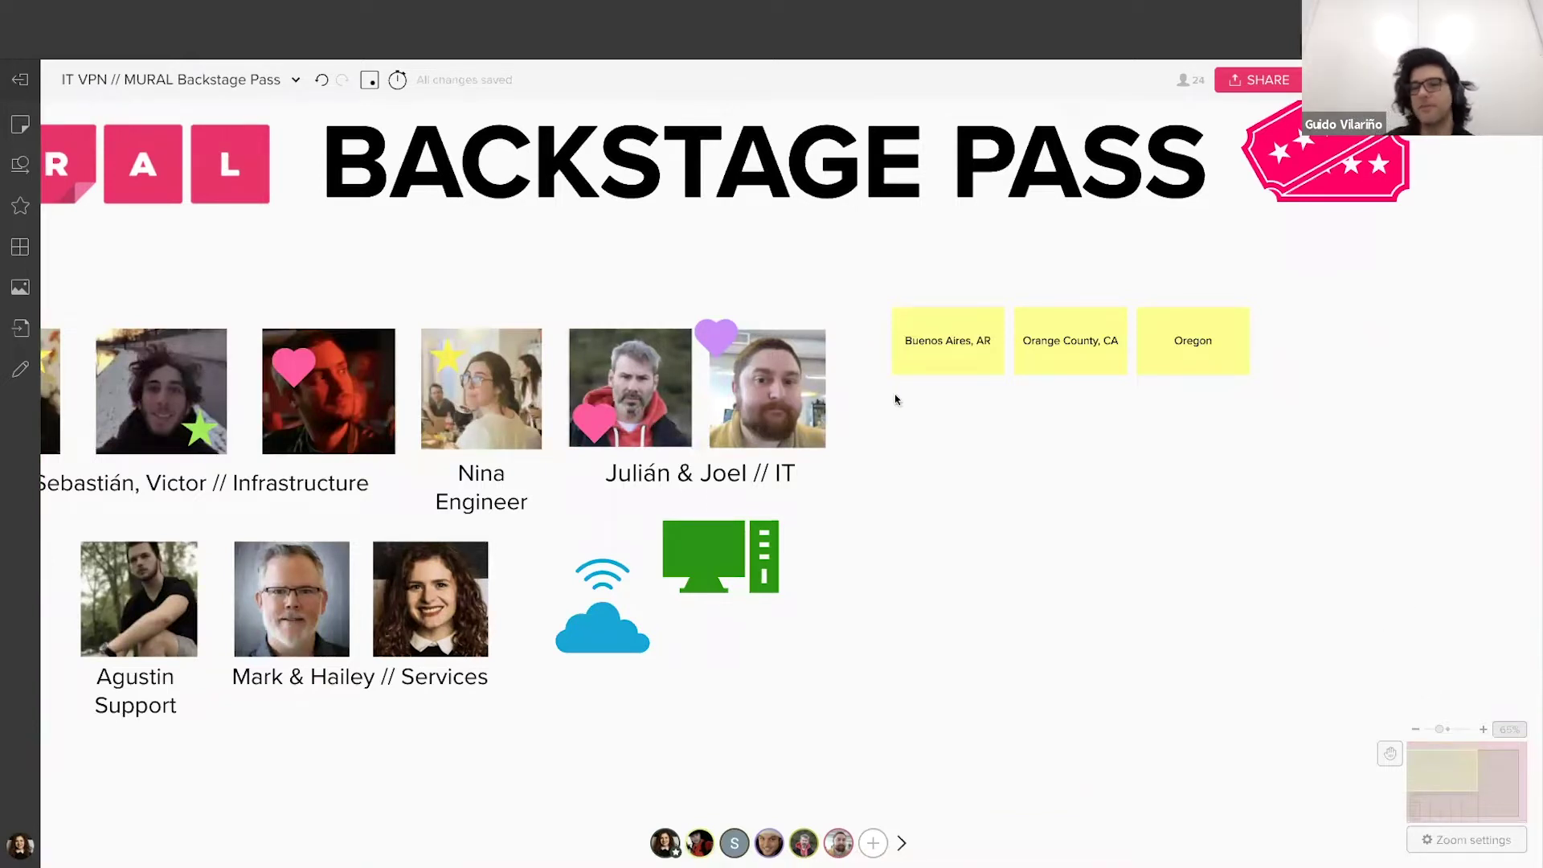
{"action": "scroll", "coordinate": [883, 373], "scroll_direction": "down", "scroll_amount": 4}
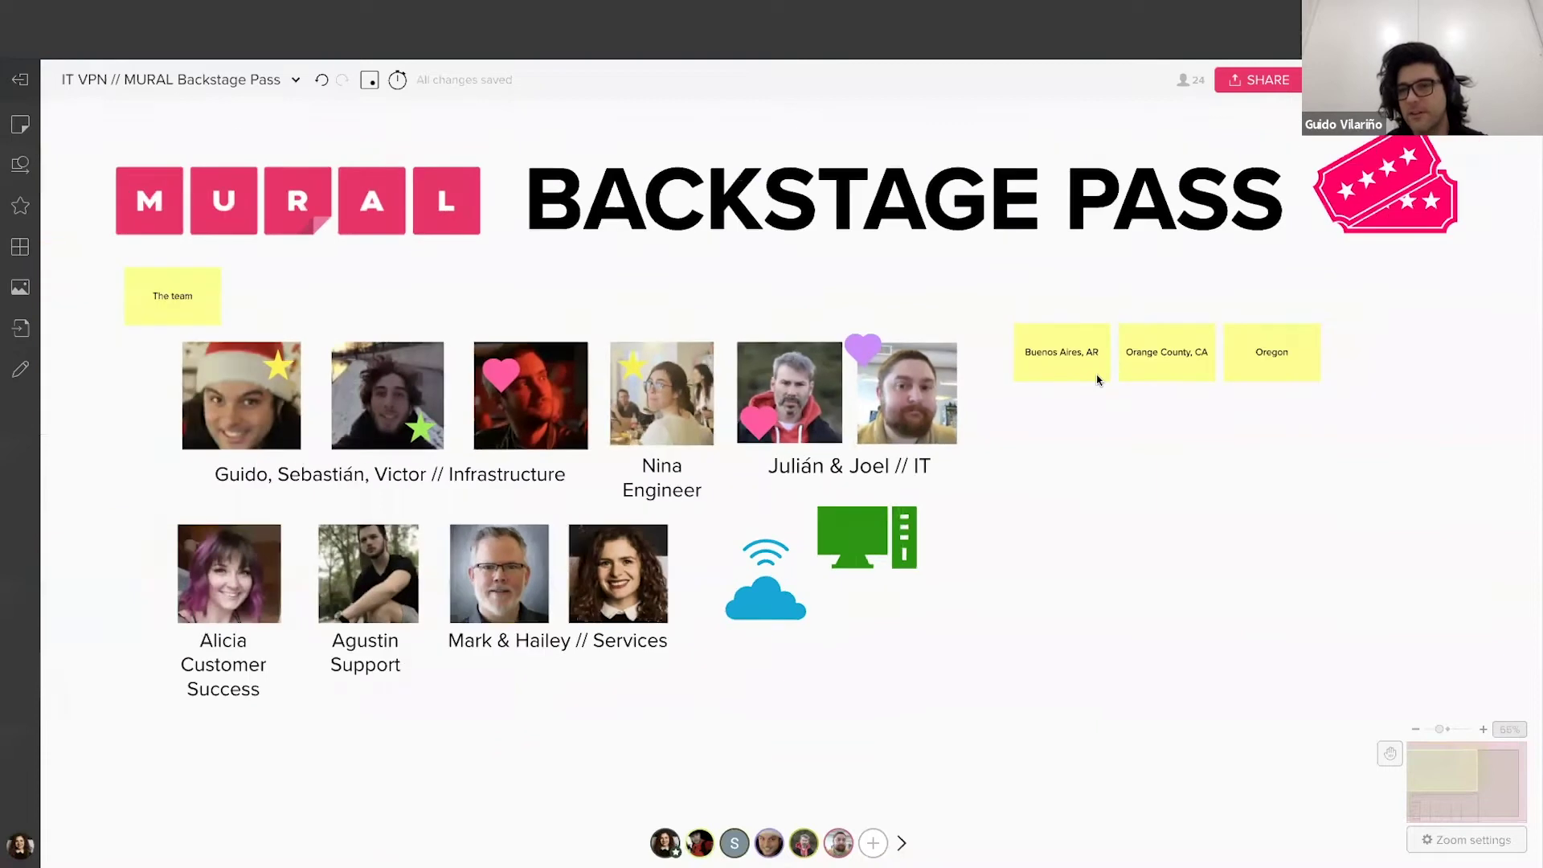
{"action": "left_click_drag", "start_coordinate": [1069, 366], "coordinate": [482, 316]}
- Place the "Oregon" and "Orange County, CA" sticky notes side by side under the Services caption, with "Oregon" first
{"action": "left_click_drag", "start_coordinate": [1165, 358], "coordinate": [534, 675]}
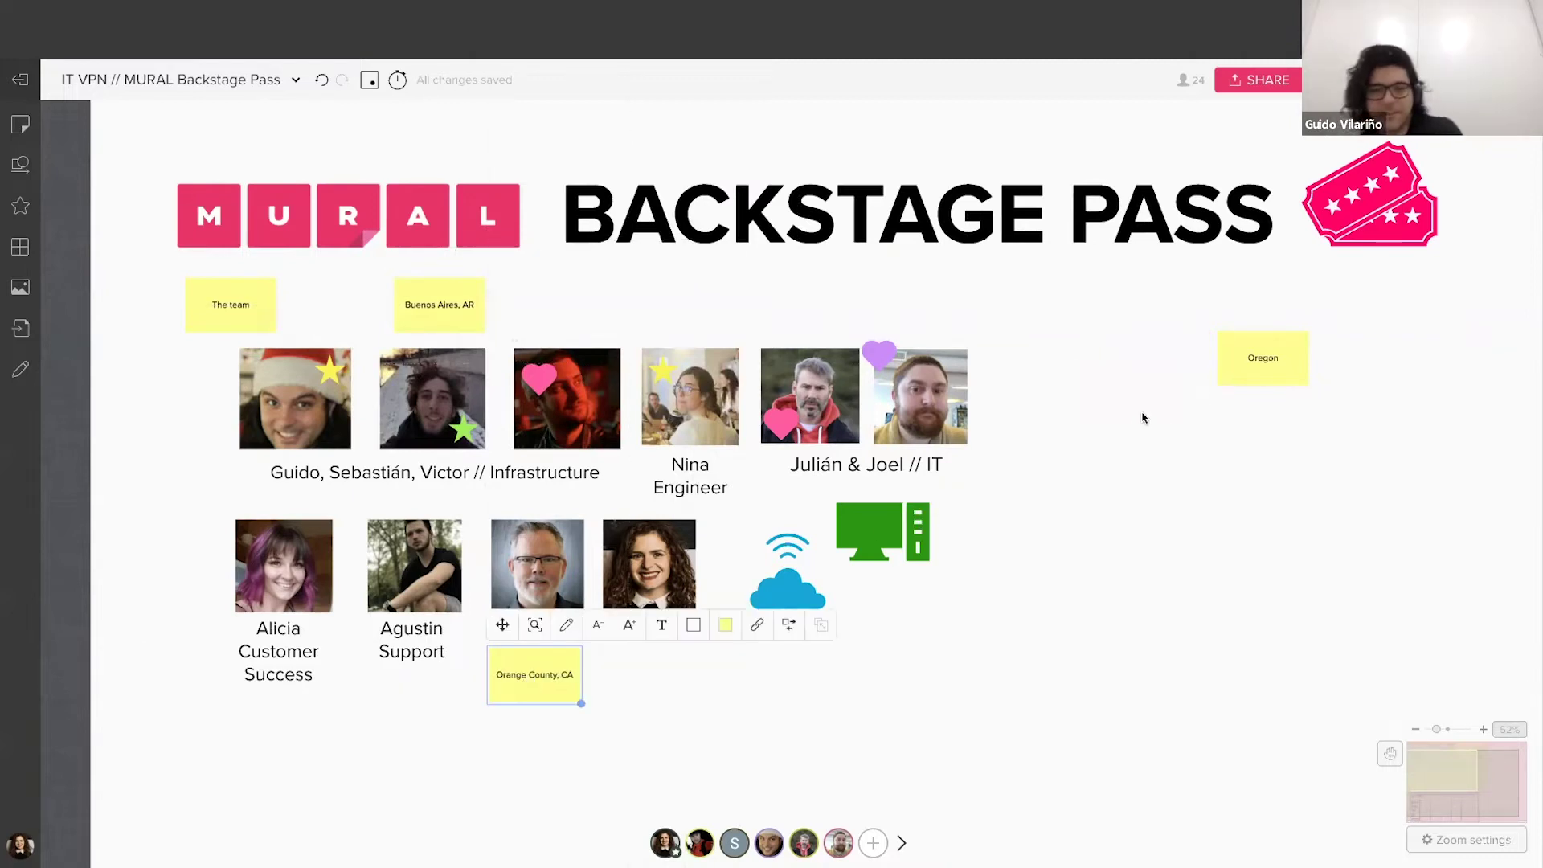
{"action": "left_click_drag", "start_coordinate": [1263, 358], "coordinate": [713, 695]}
{"action": "left_click_drag", "start_coordinate": [590, 693], "coordinate": [509, 679]}
{"action": "left_click_drag", "start_coordinate": [704, 693], "coordinate": [634, 679]}
{"action": "scroll", "coordinate": [993, 672], "scroll_direction": "down", "scroll_amount": 5}
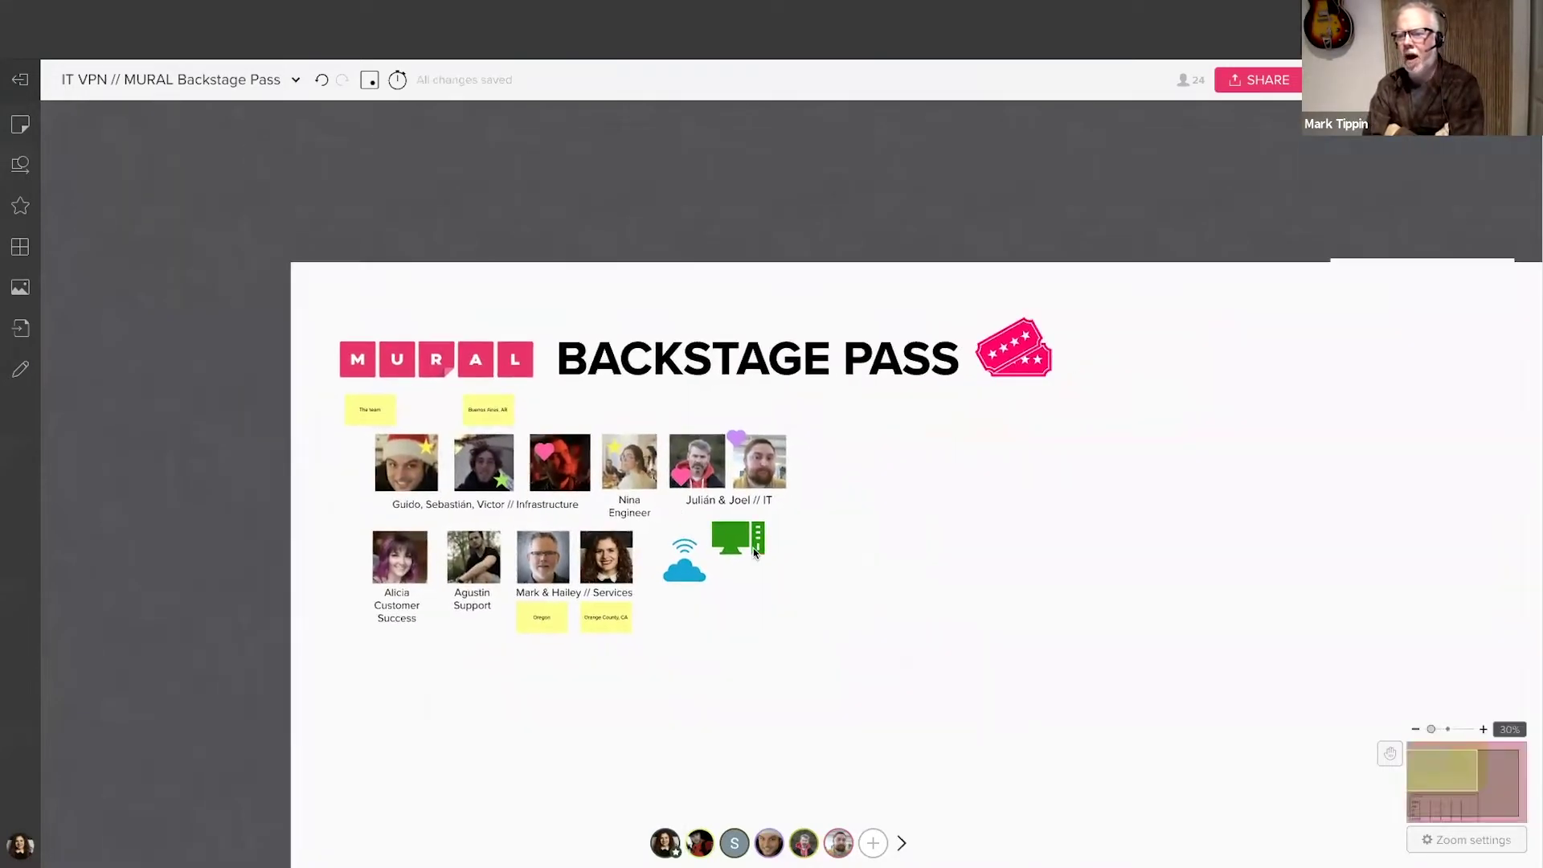
{"action": "scroll", "coordinate": [743, 541], "scroll_direction": "up", "scroll_amount": 1}
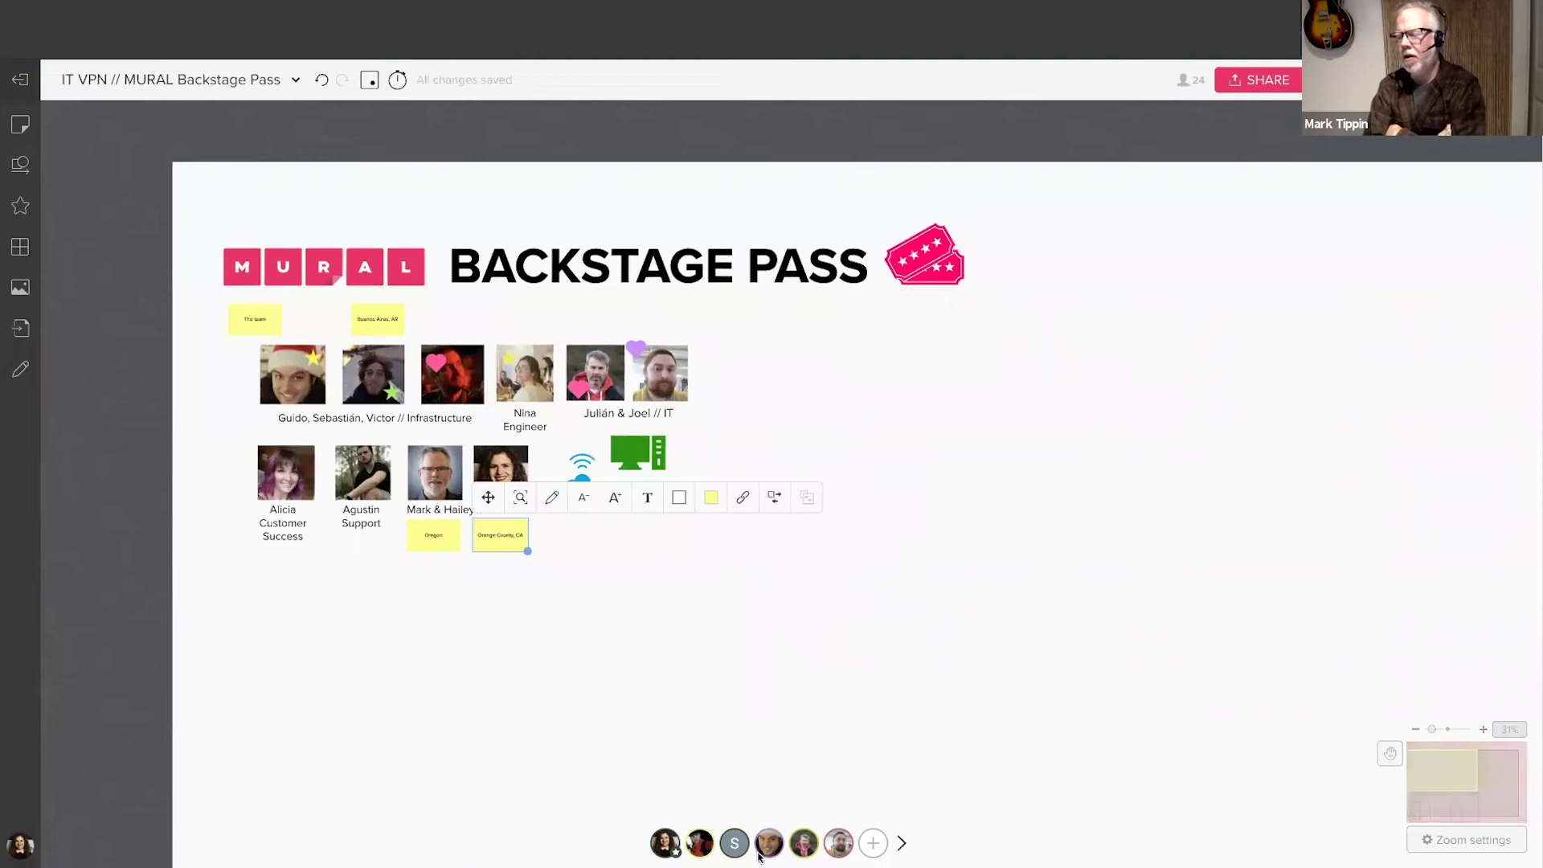
{"action": "left_click", "coordinate": [774, 667]}
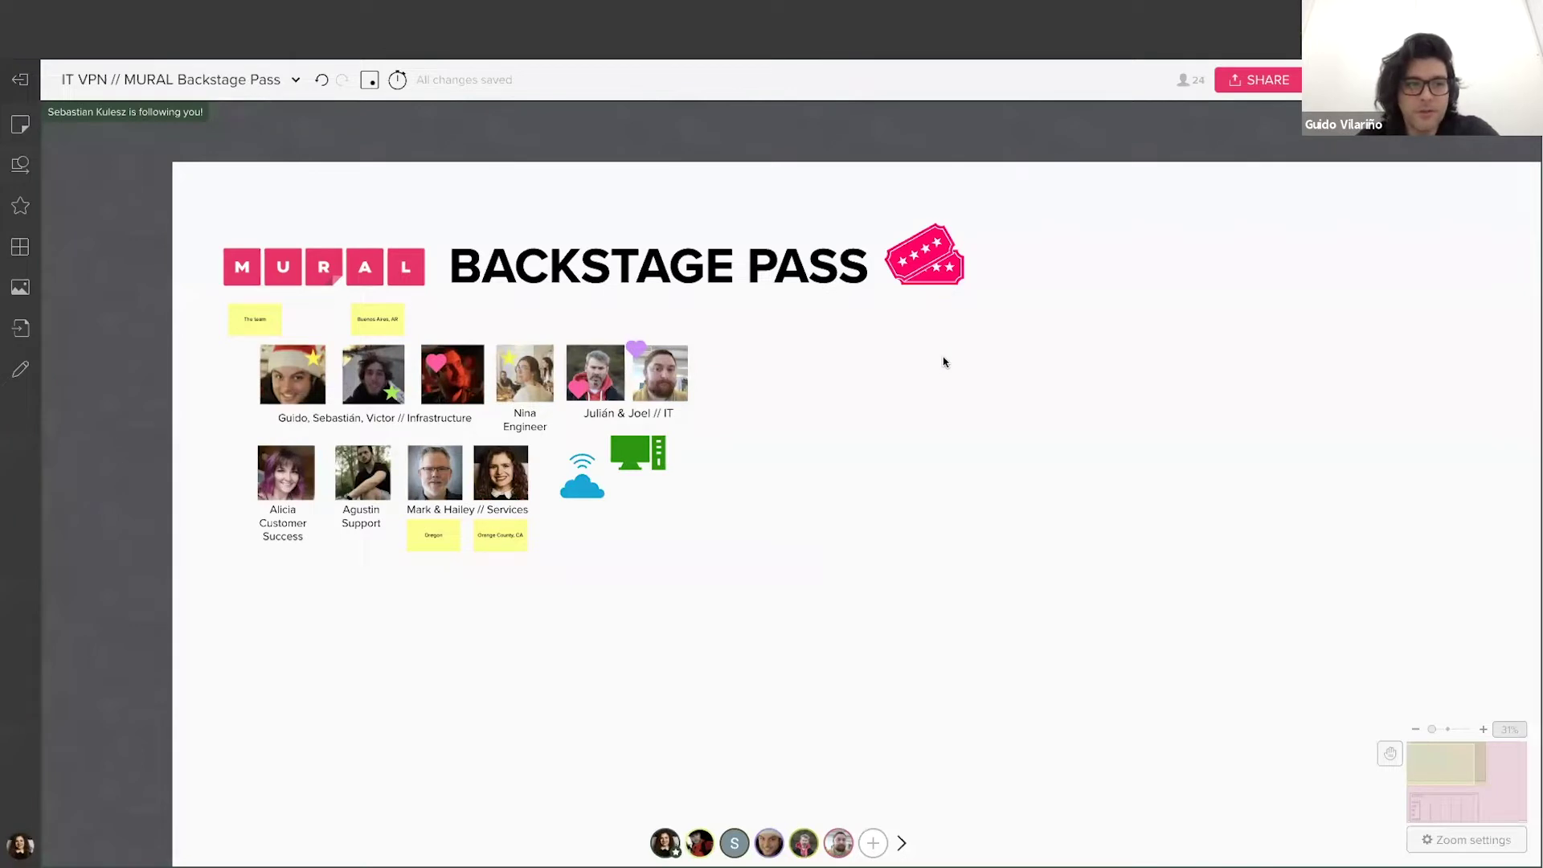
- Add a title reading "THE PROBLEM" in the empty area beside the team photos
{"action": "scroll", "coordinate": [936, 358], "scroll_direction": "up", "scroll_amount": 2}
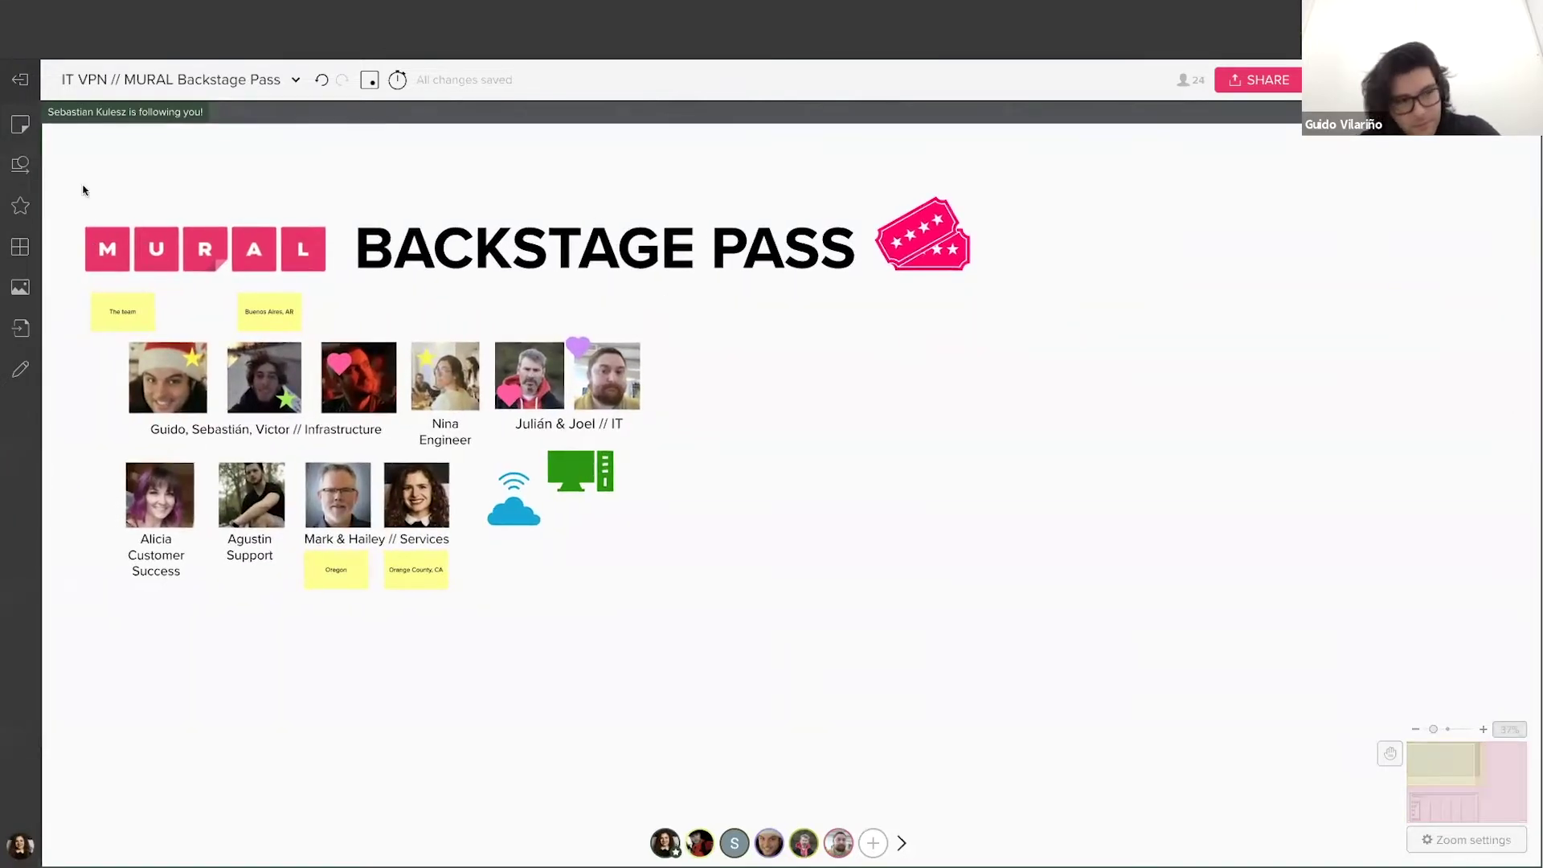
{"action": "left_click", "coordinate": [20, 126]}
{"action": "left_click_drag", "start_coordinate": [71, 169], "coordinate": [1140, 382]}
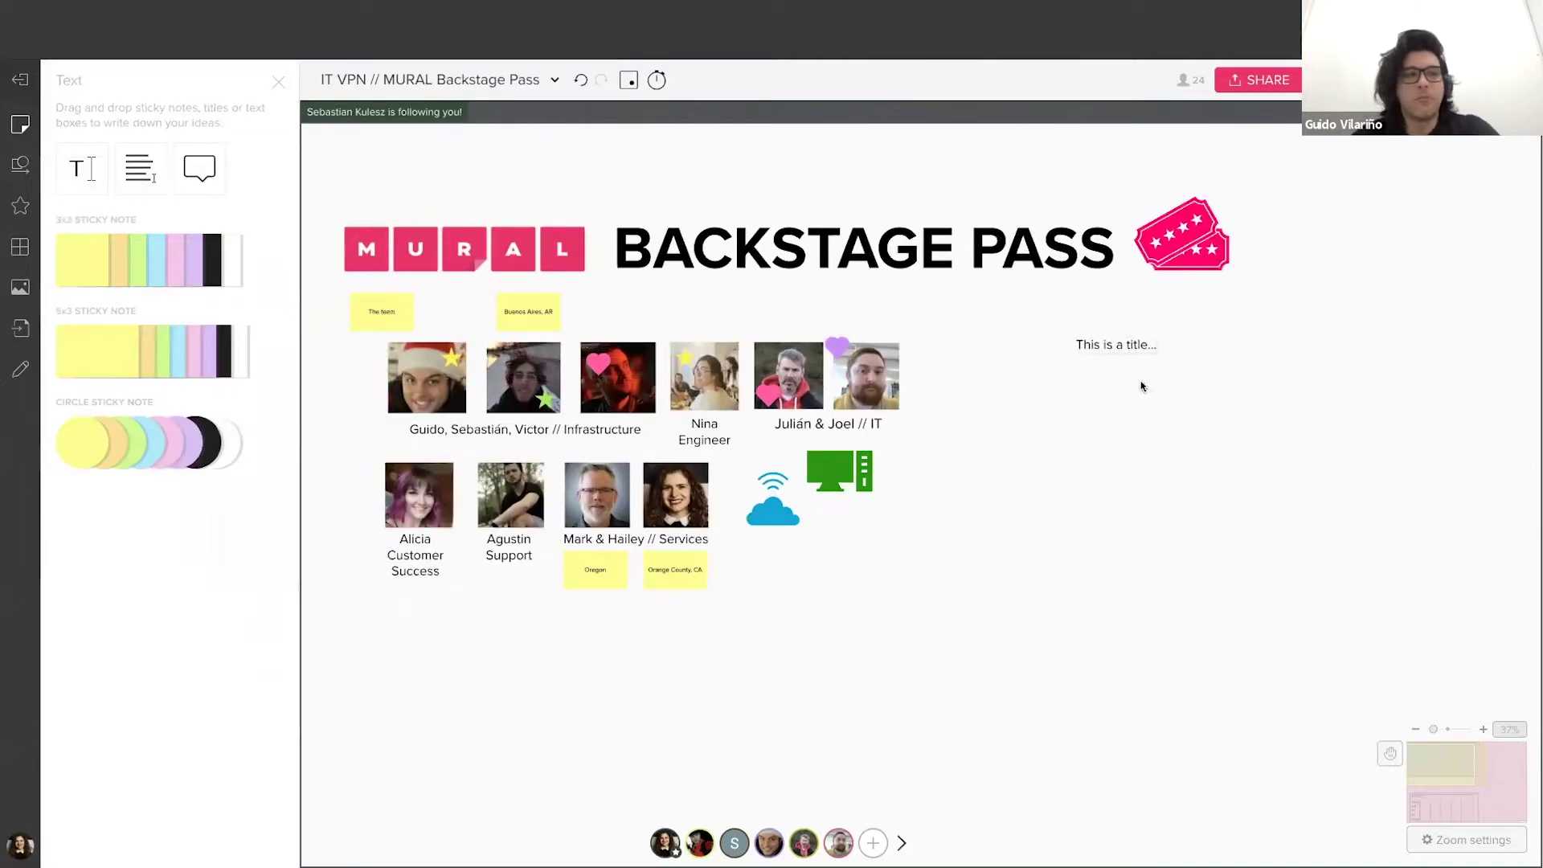
{"action": "double_click", "coordinate": [901, 435]}
{"action": "key", "text": "ctrl+a"}
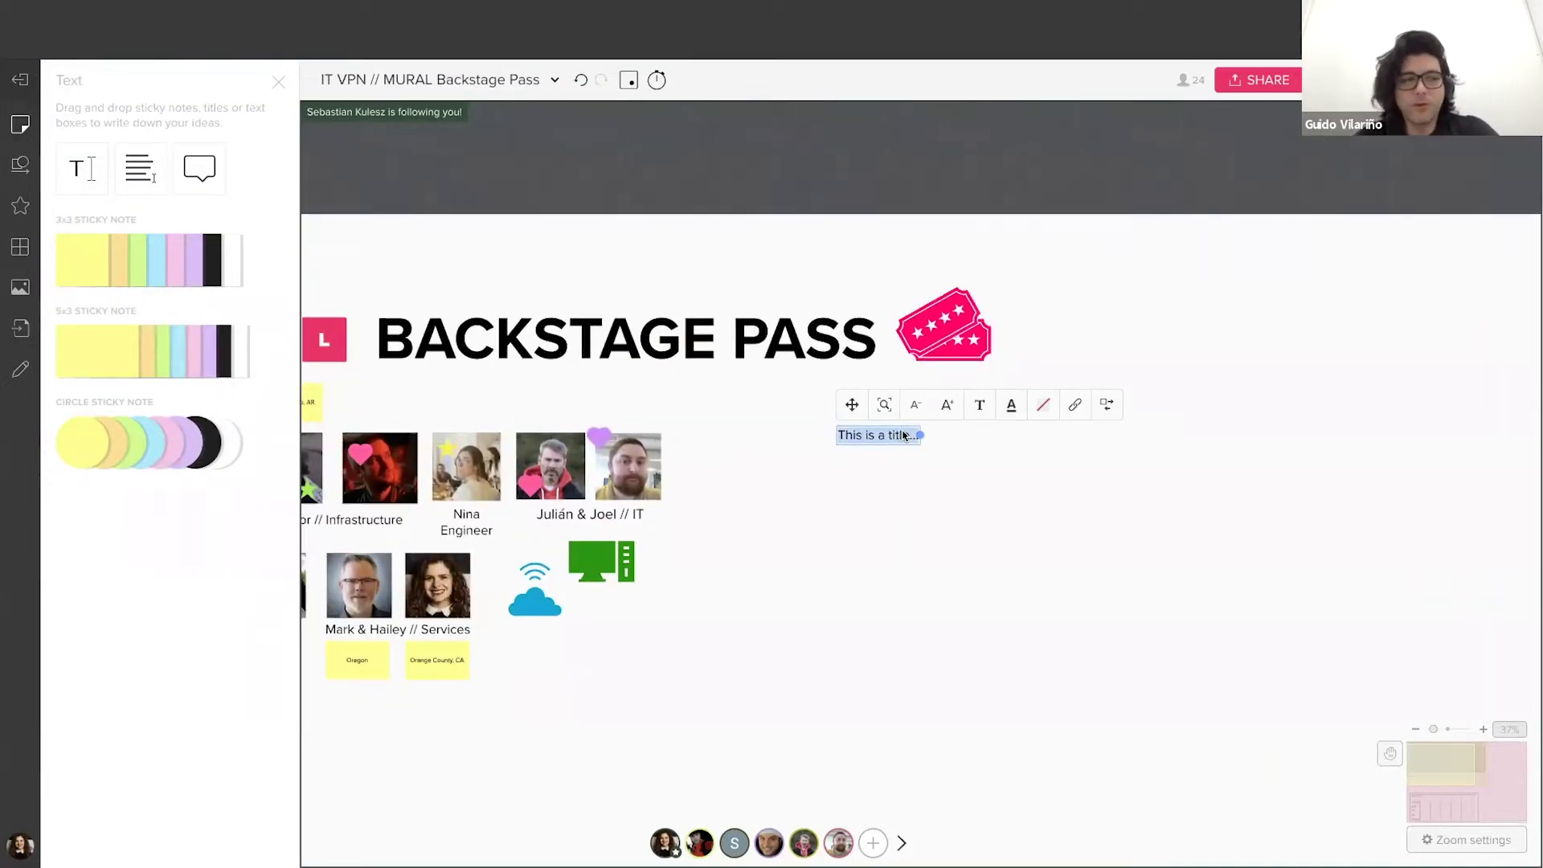
{"action": "type", "text": "THE PROBLEM"}
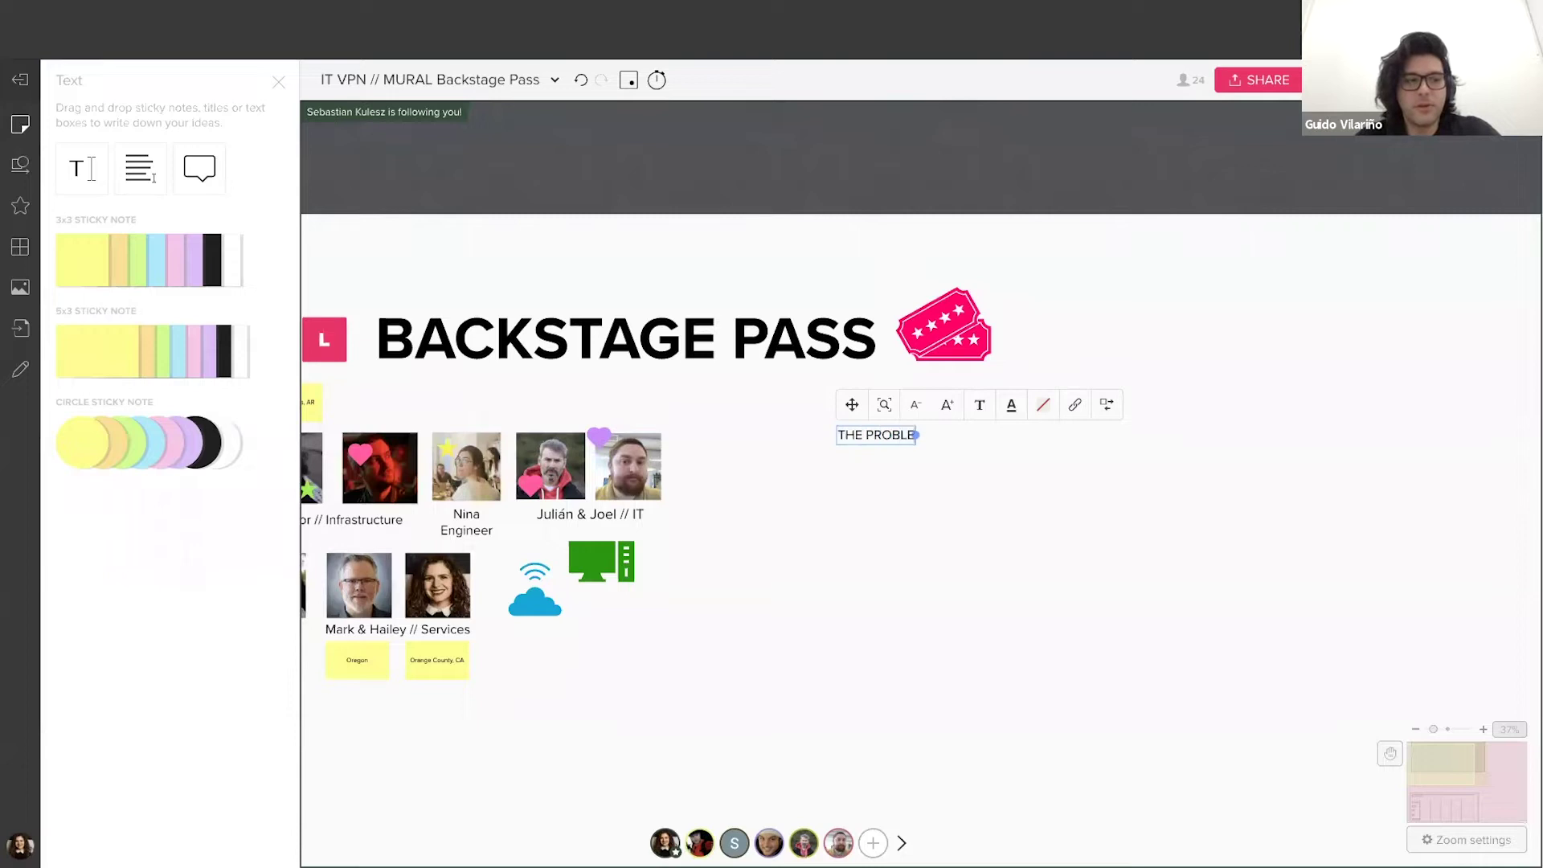
- Enlarge the "THE PROBLEM" title and make it bold
{"action": "left_click", "coordinate": [945, 406]}
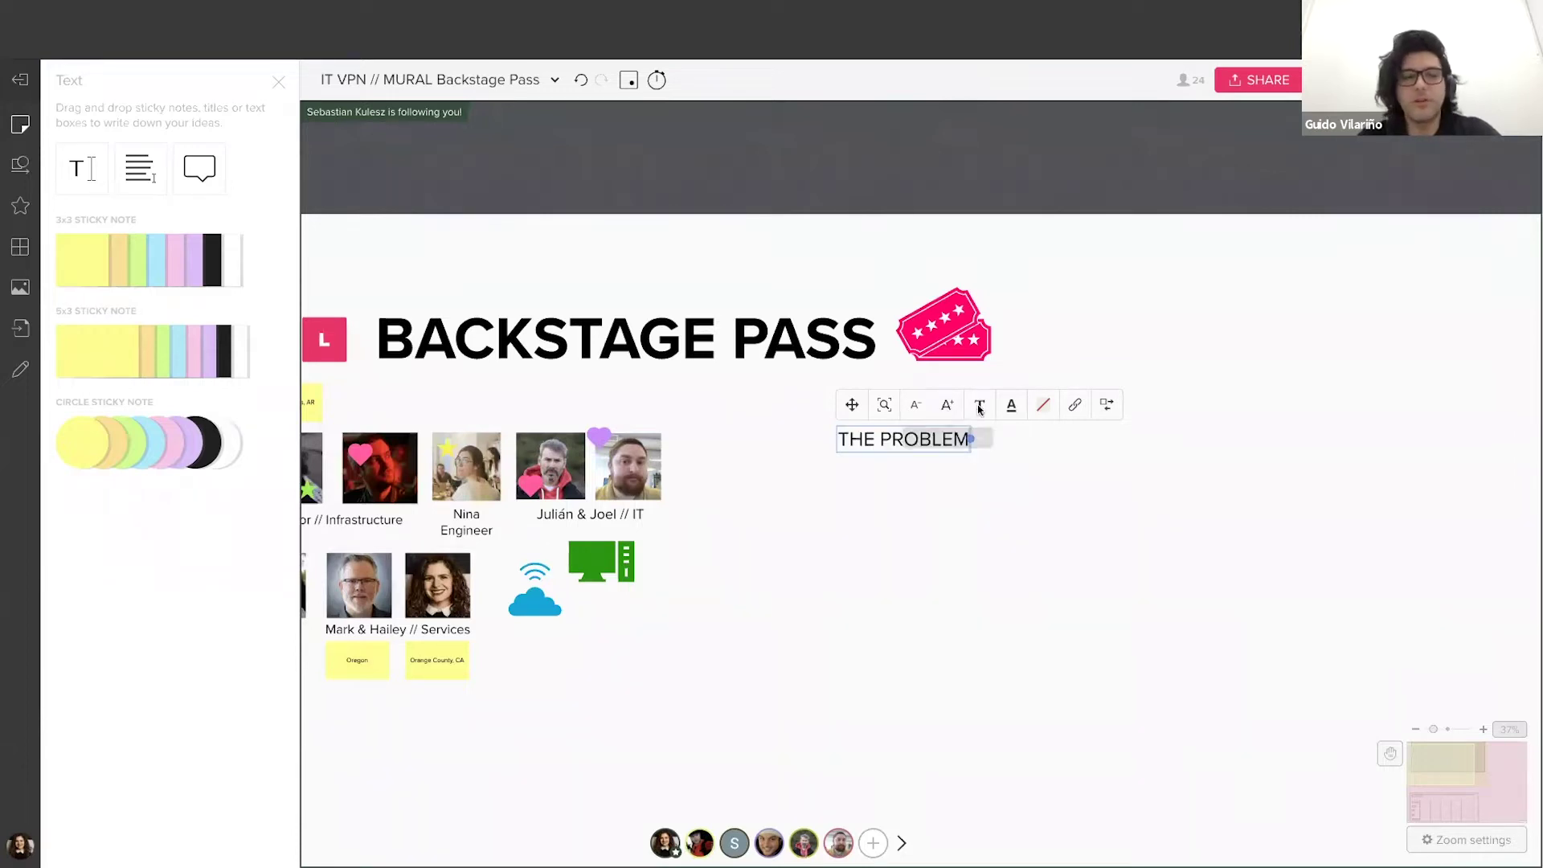
{"action": "left_click", "coordinate": [1082, 441]}
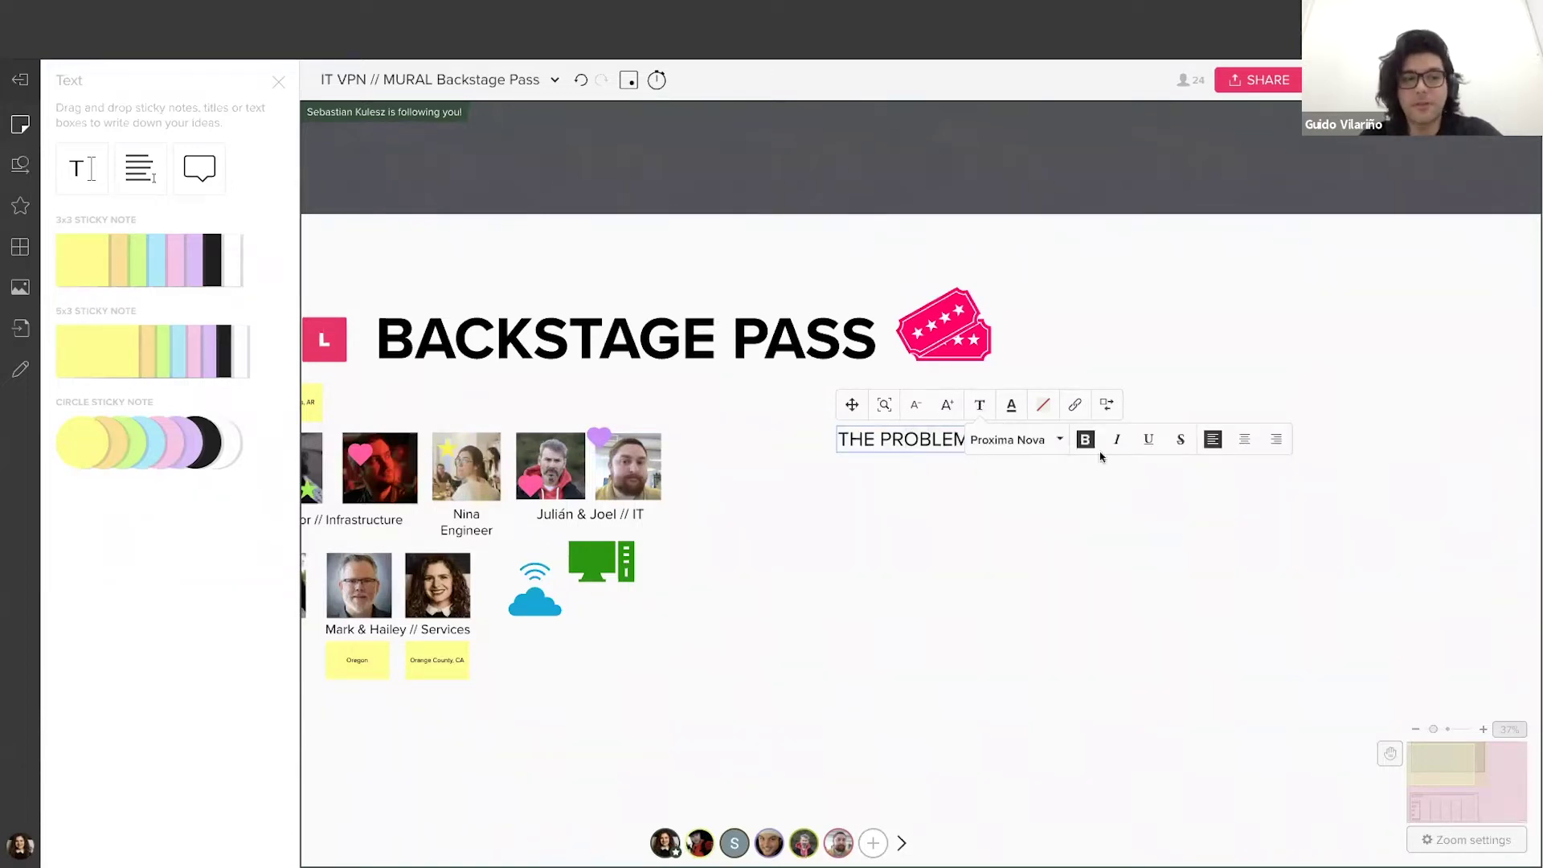
{"action": "double_click", "coordinate": [877, 441]}
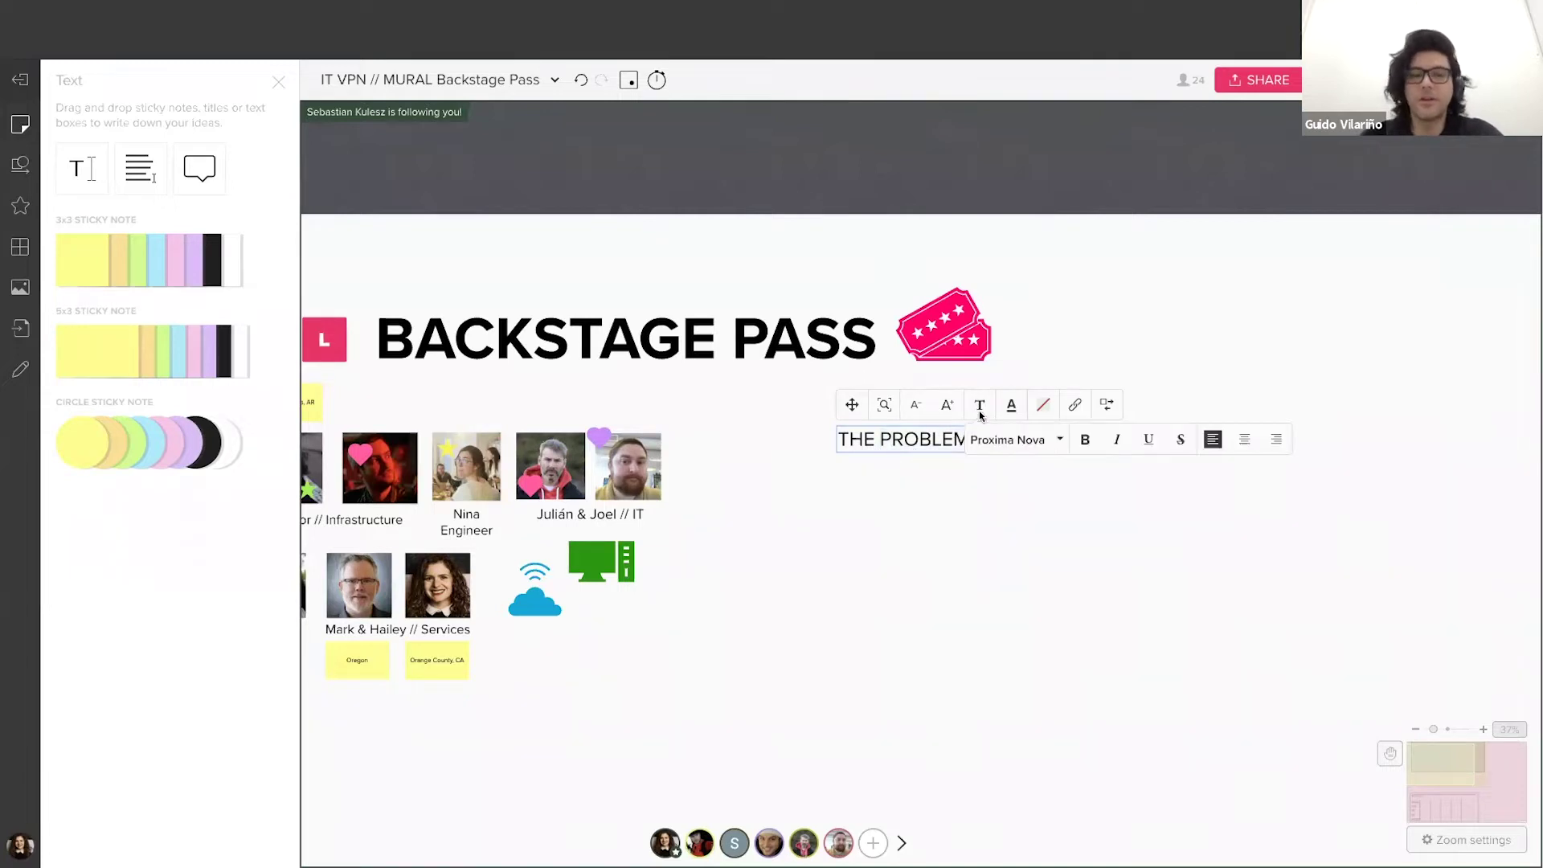
{"action": "left_click", "coordinate": [1085, 441]}
{"action": "key", "text": "Escape"}
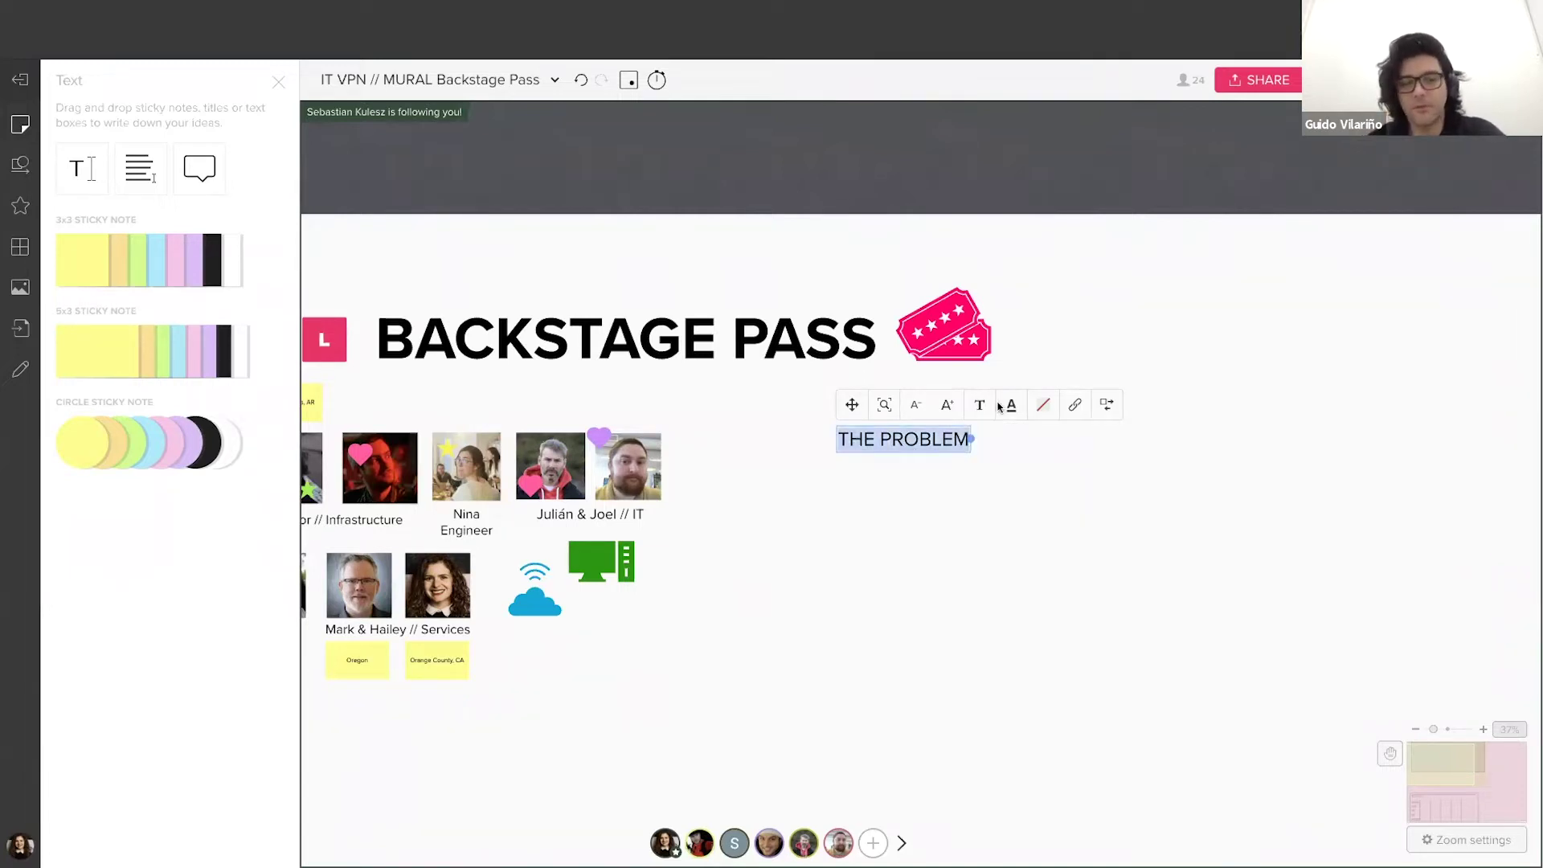
{"action": "left_click", "coordinate": [989, 409]}
{"action": "left_click", "coordinate": [1085, 441]}
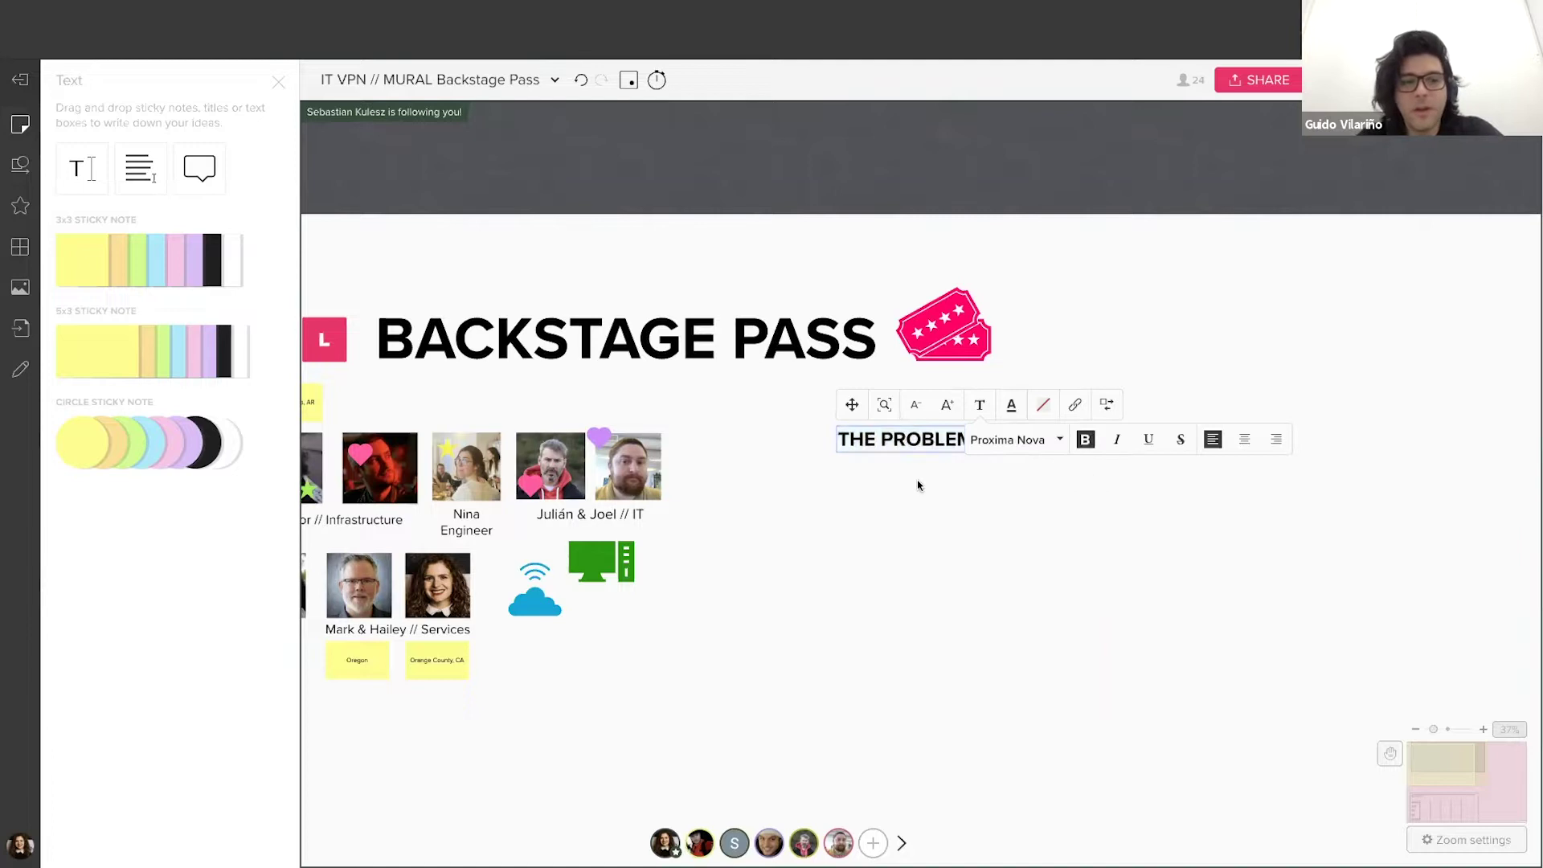
{"action": "key", "text": "Escape"}
- Add a text box under the "THE PROBLEM" title reading "We need to serve internal services and websites."
{"action": "left_click_drag", "start_coordinate": [141, 171], "coordinate": [846, 479]}
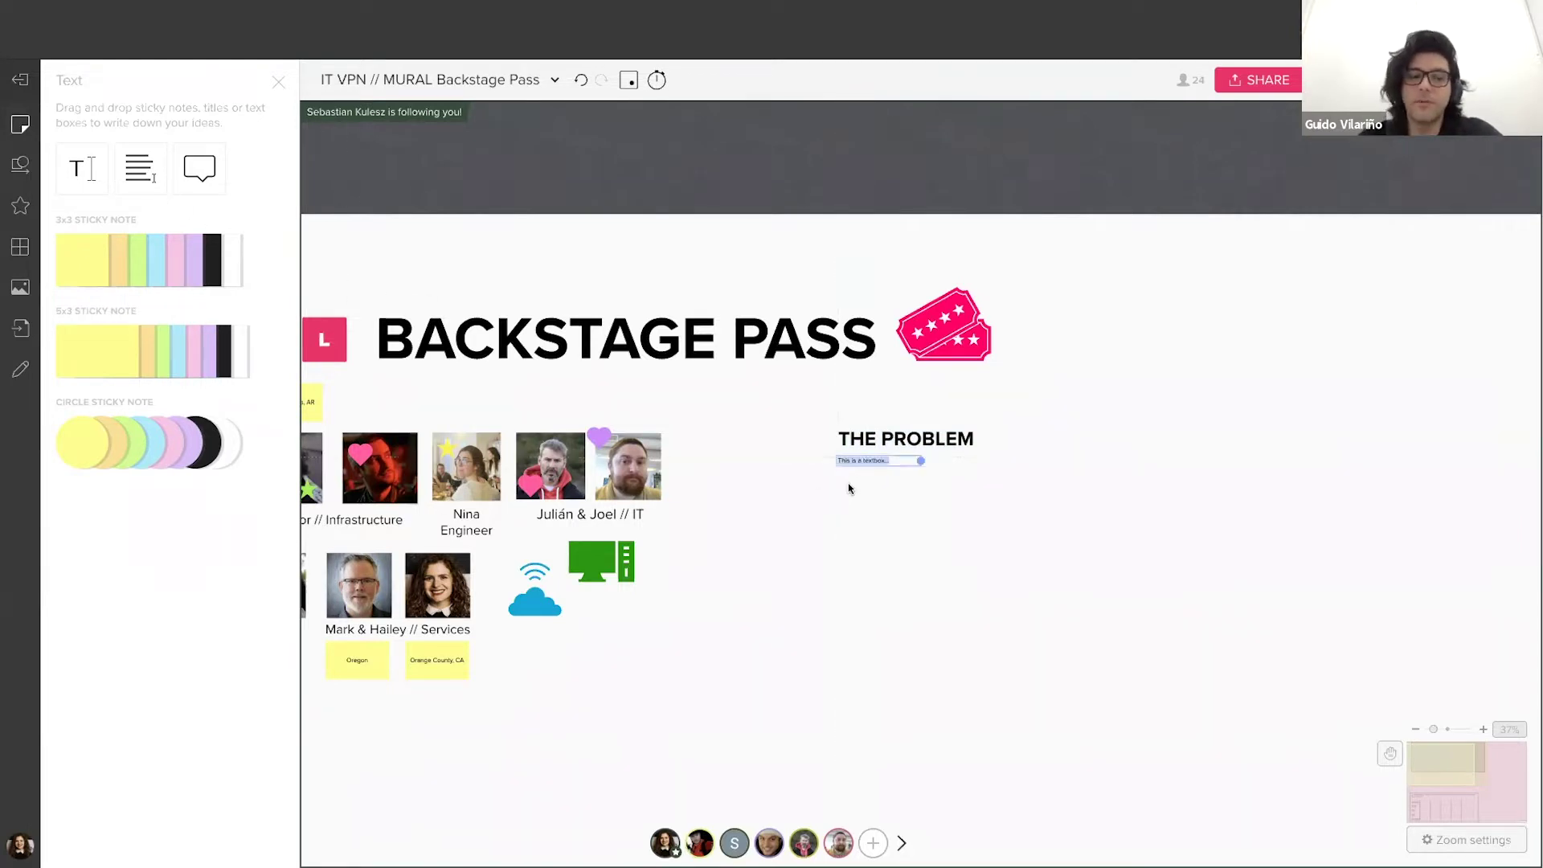
{"action": "type", "text": "We need to ser"}
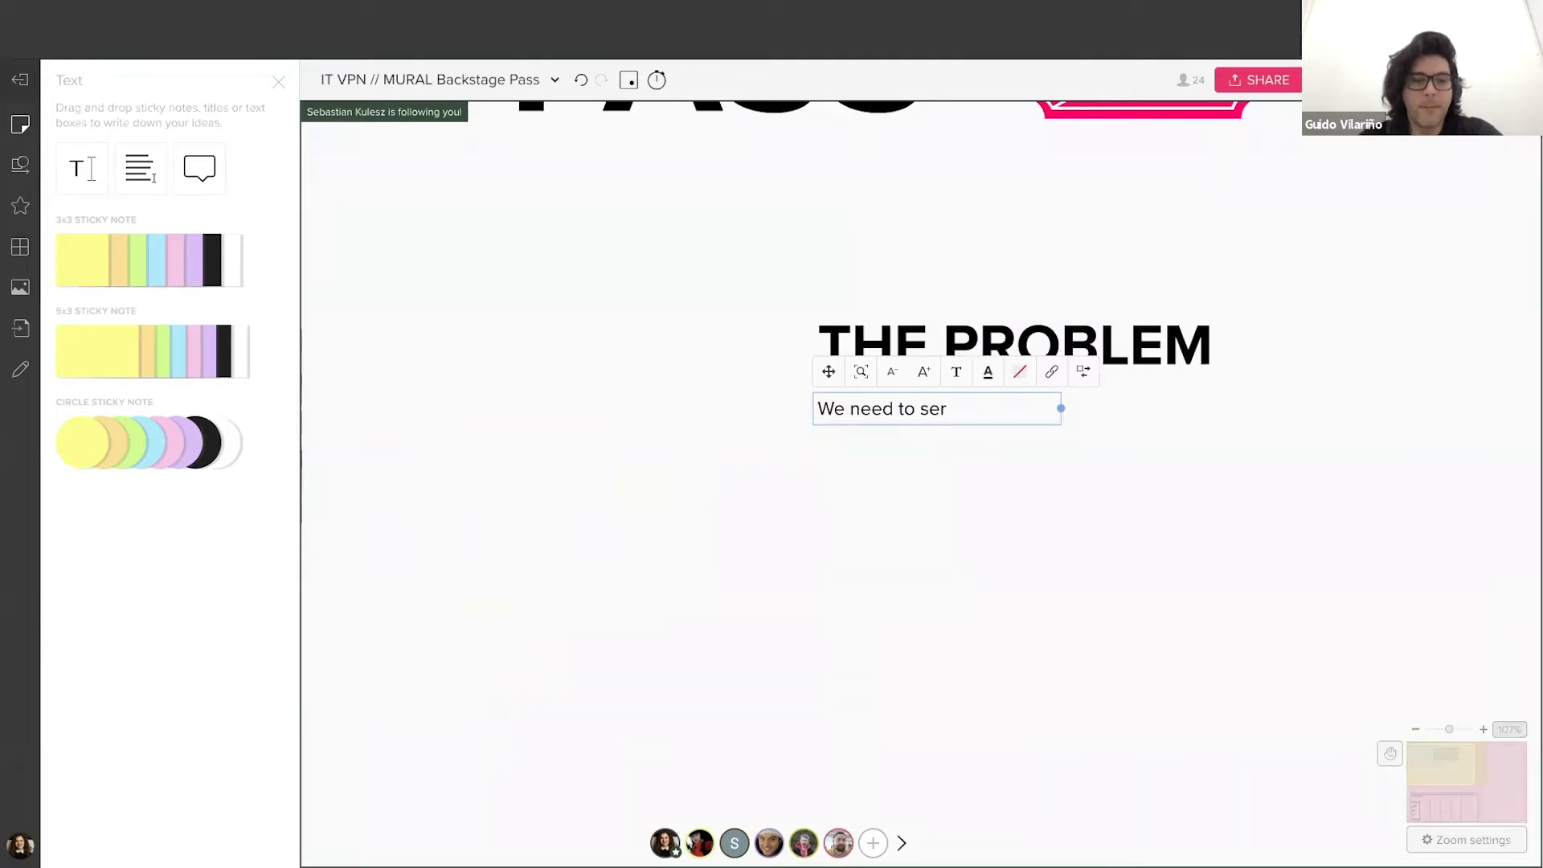
{"action": "type", "text": "ve int"}
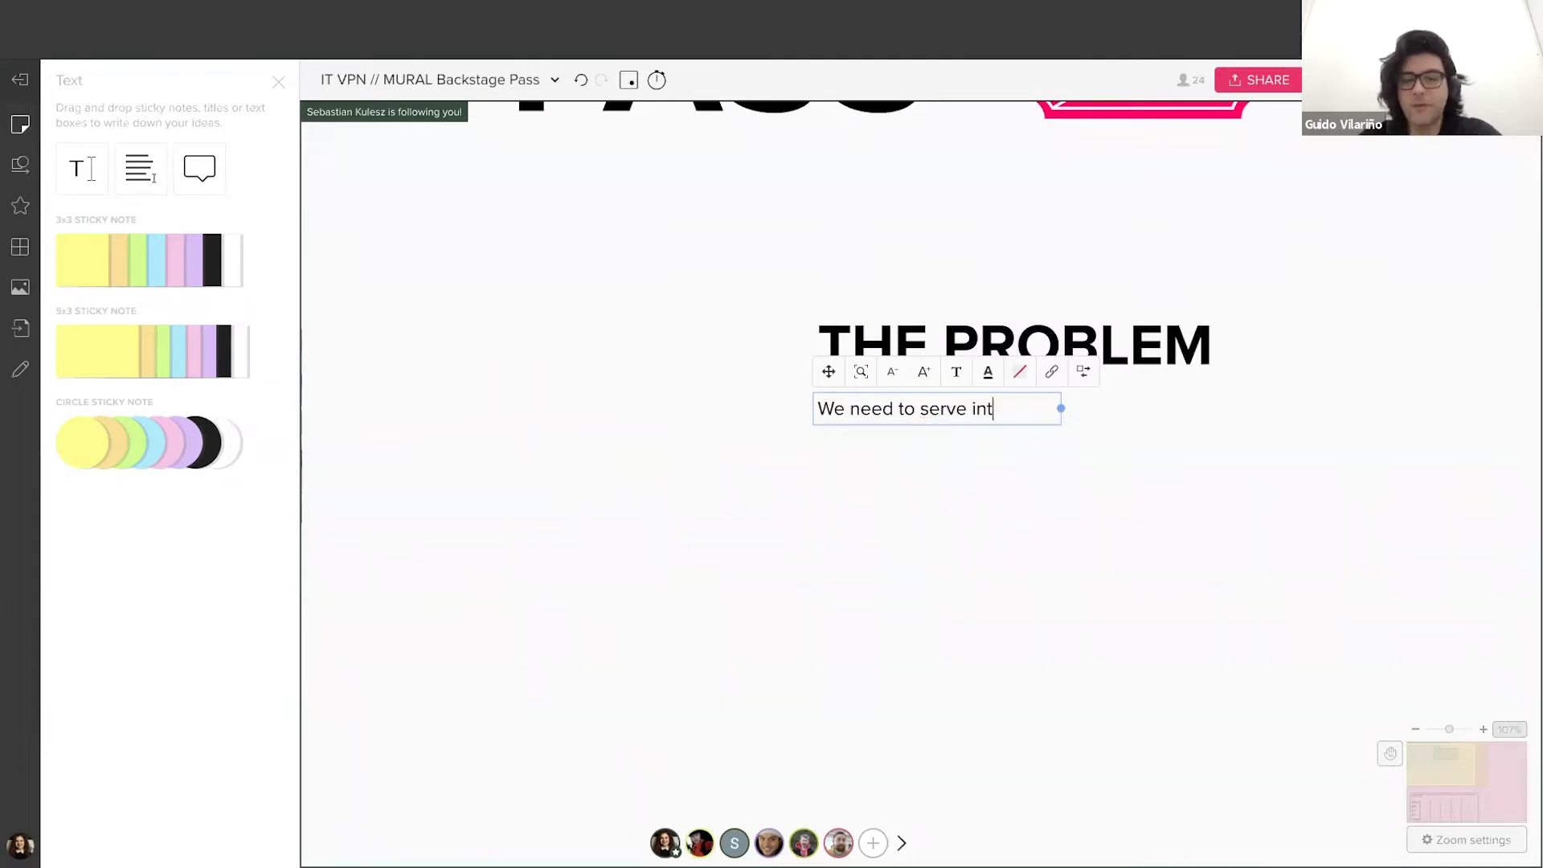
{"action": "type", "text": "ernal servi"}
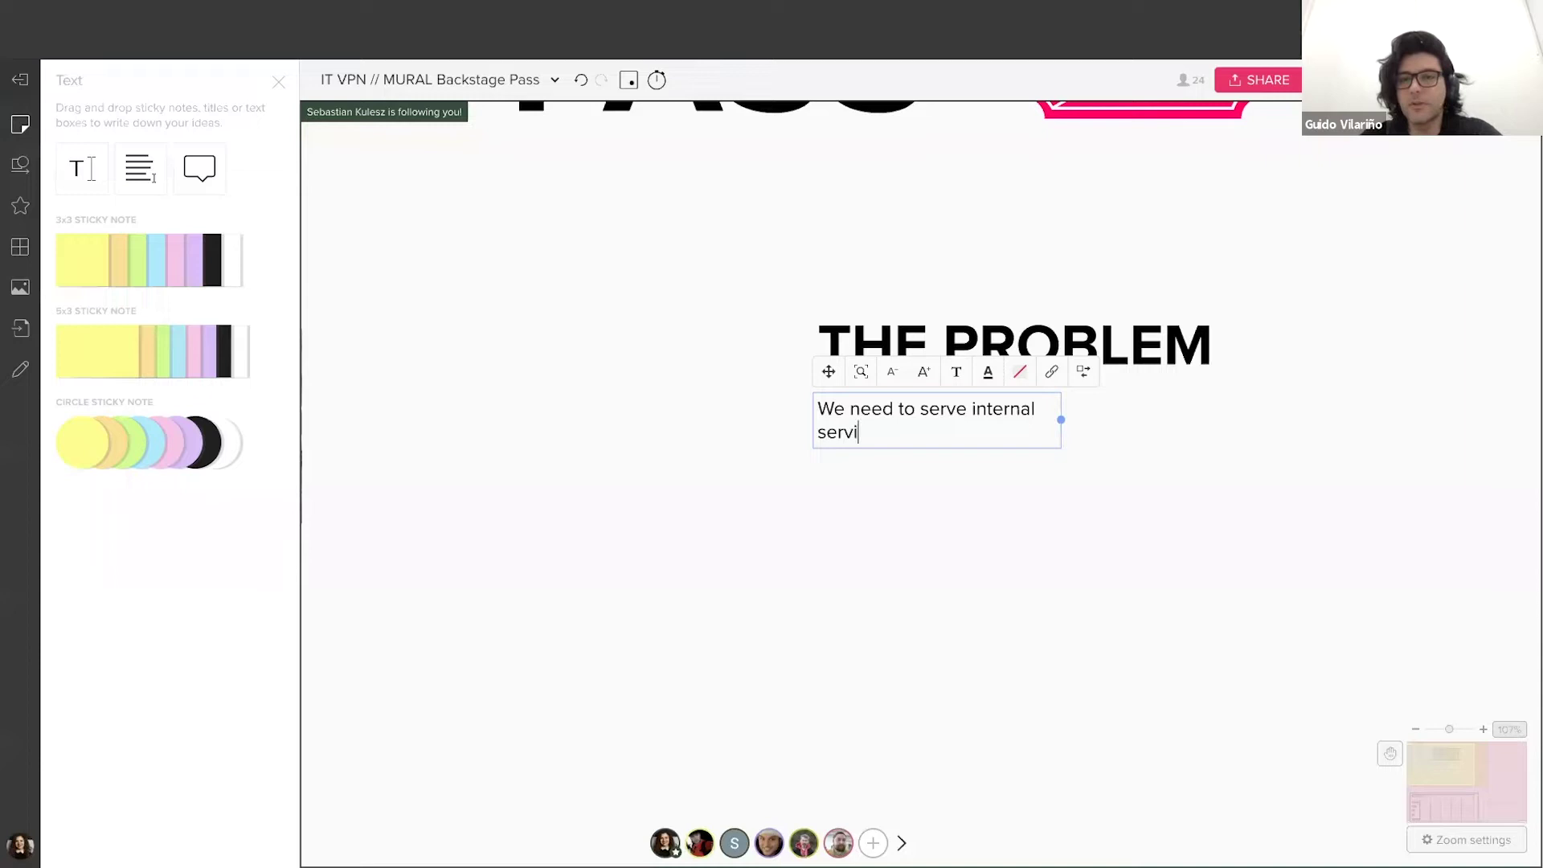
{"action": "type", "text": "ces and websites."}
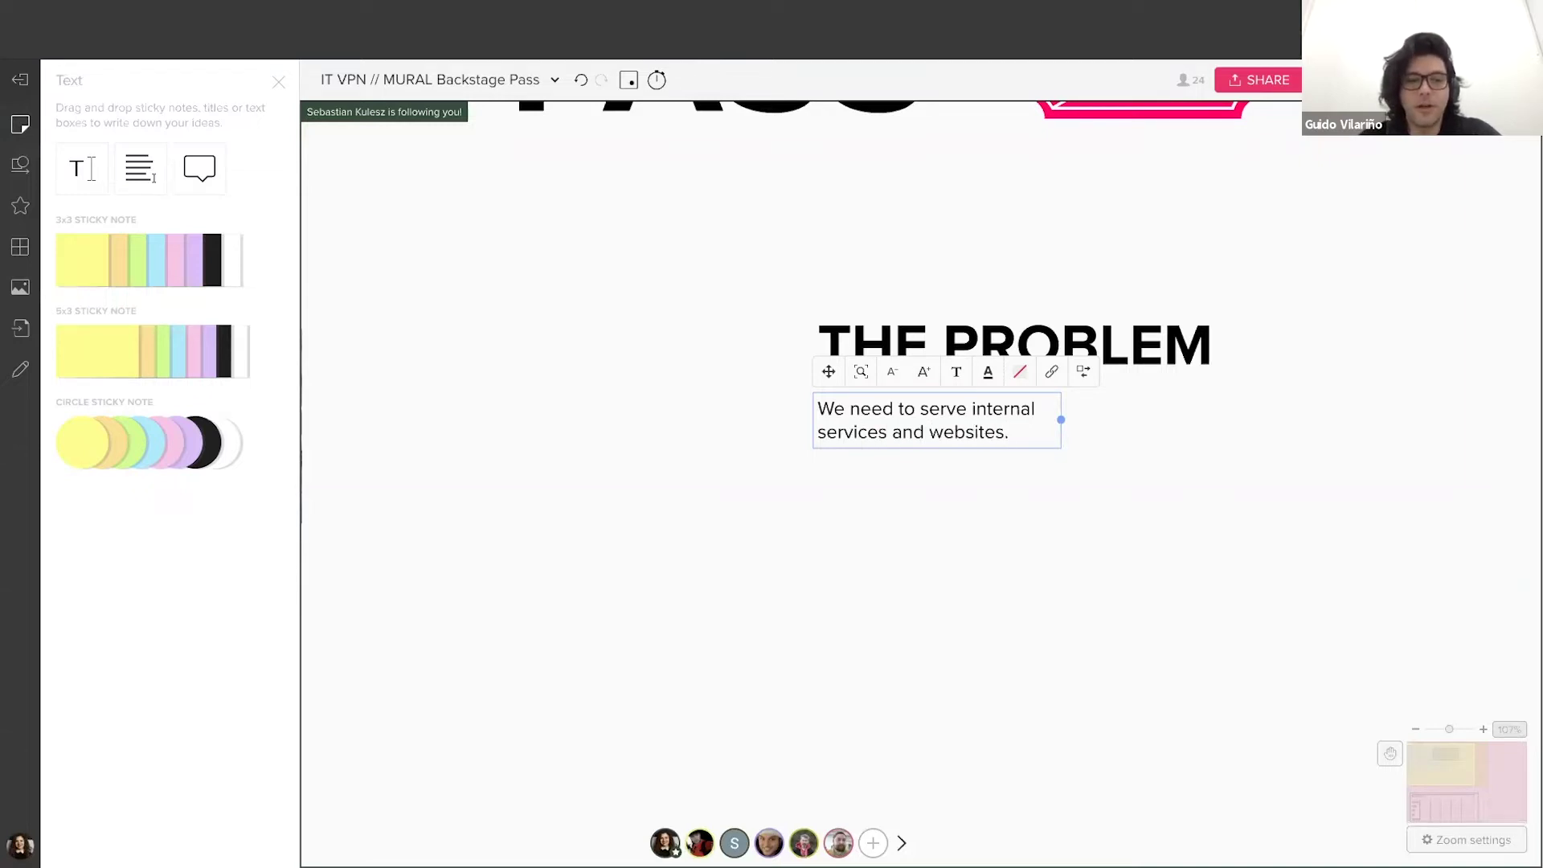
{"action": "left_click", "coordinate": [876, 508]}
- Duplicate the text box about internal services and place the copy directly below the original
{"action": "left_click", "coordinate": [882, 443]}
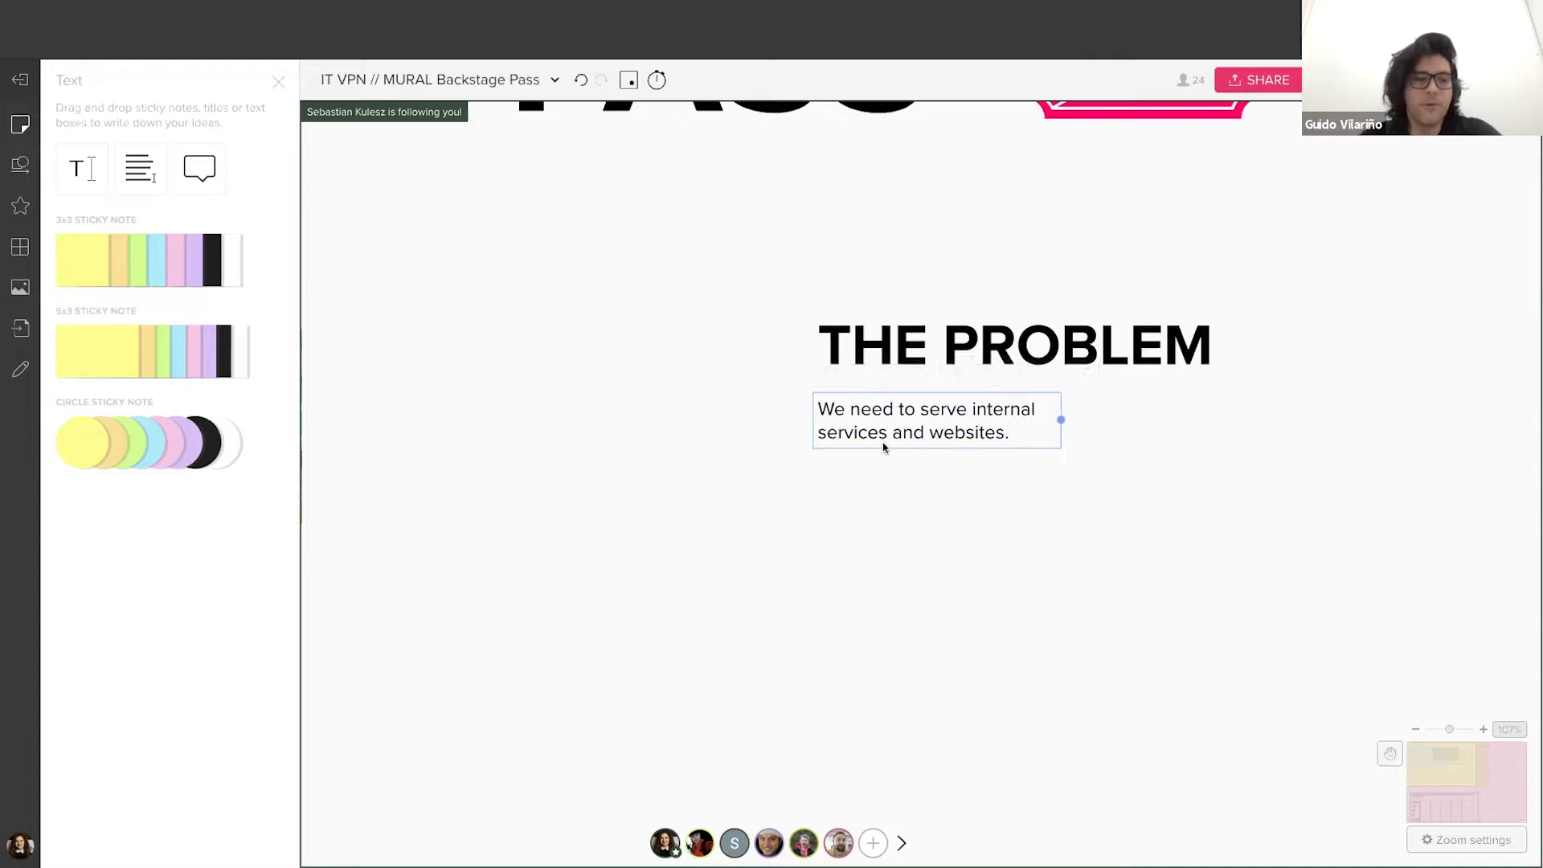
{"action": "key", "text": "super+c"}
{"action": "key", "text": "super+v"}
{"action": "left_click_drag", "start_coordinate": [885, 439], "coordinate": [940, 505]}
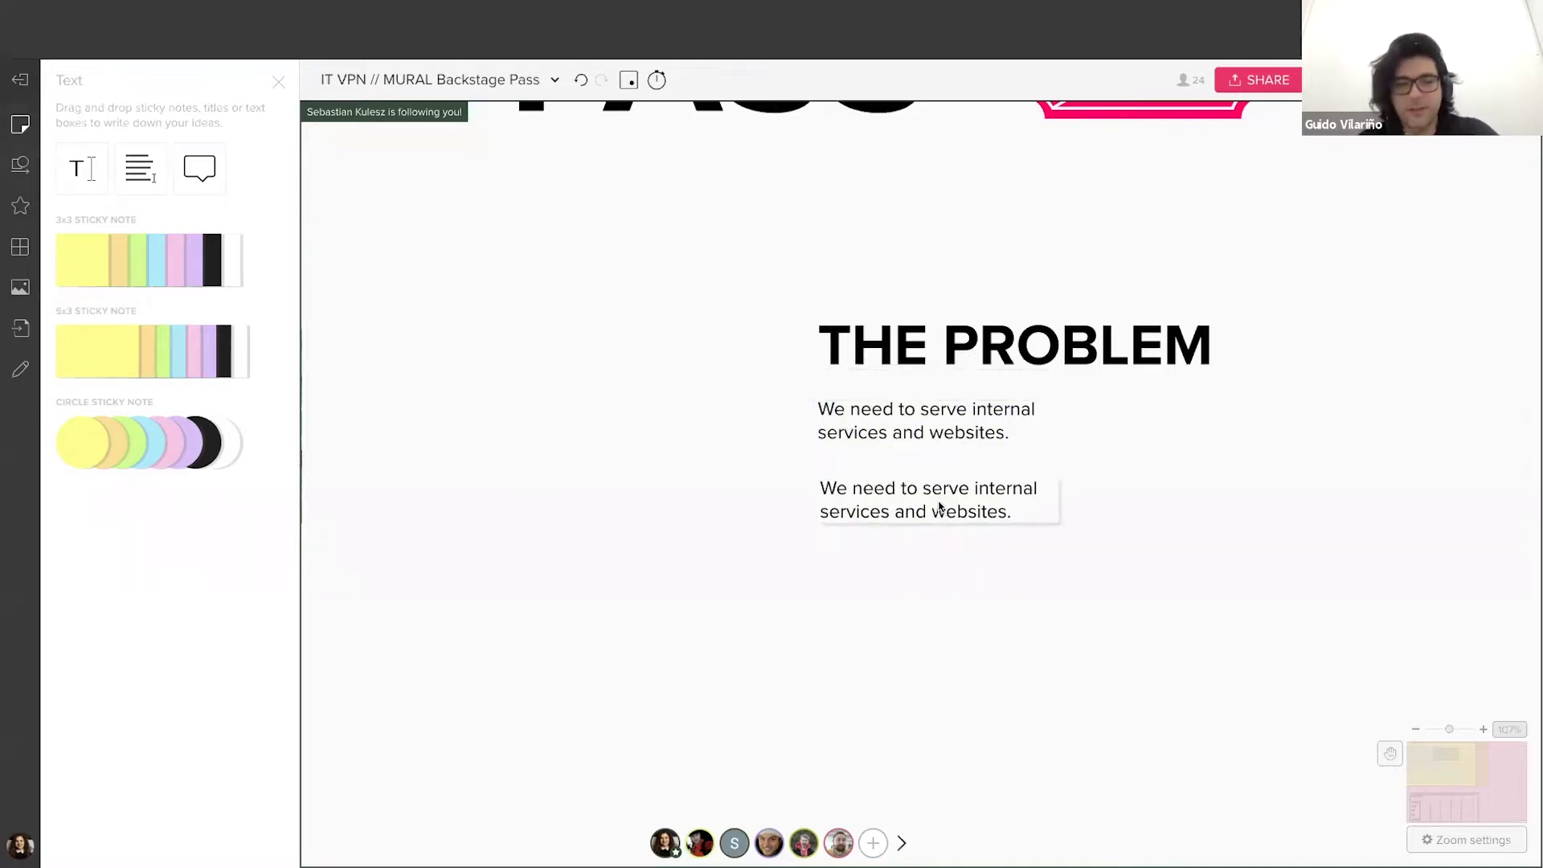
- Replace the copied text box's content with "Make sure all traffic and data is secure"
{"action": "double_click", "coordinate": [940, 507]}
{"action": "type", "text": "Makre"}
{"action": "key", "text": "BackSpace"}
{"action": "type", "text": "sure a"}
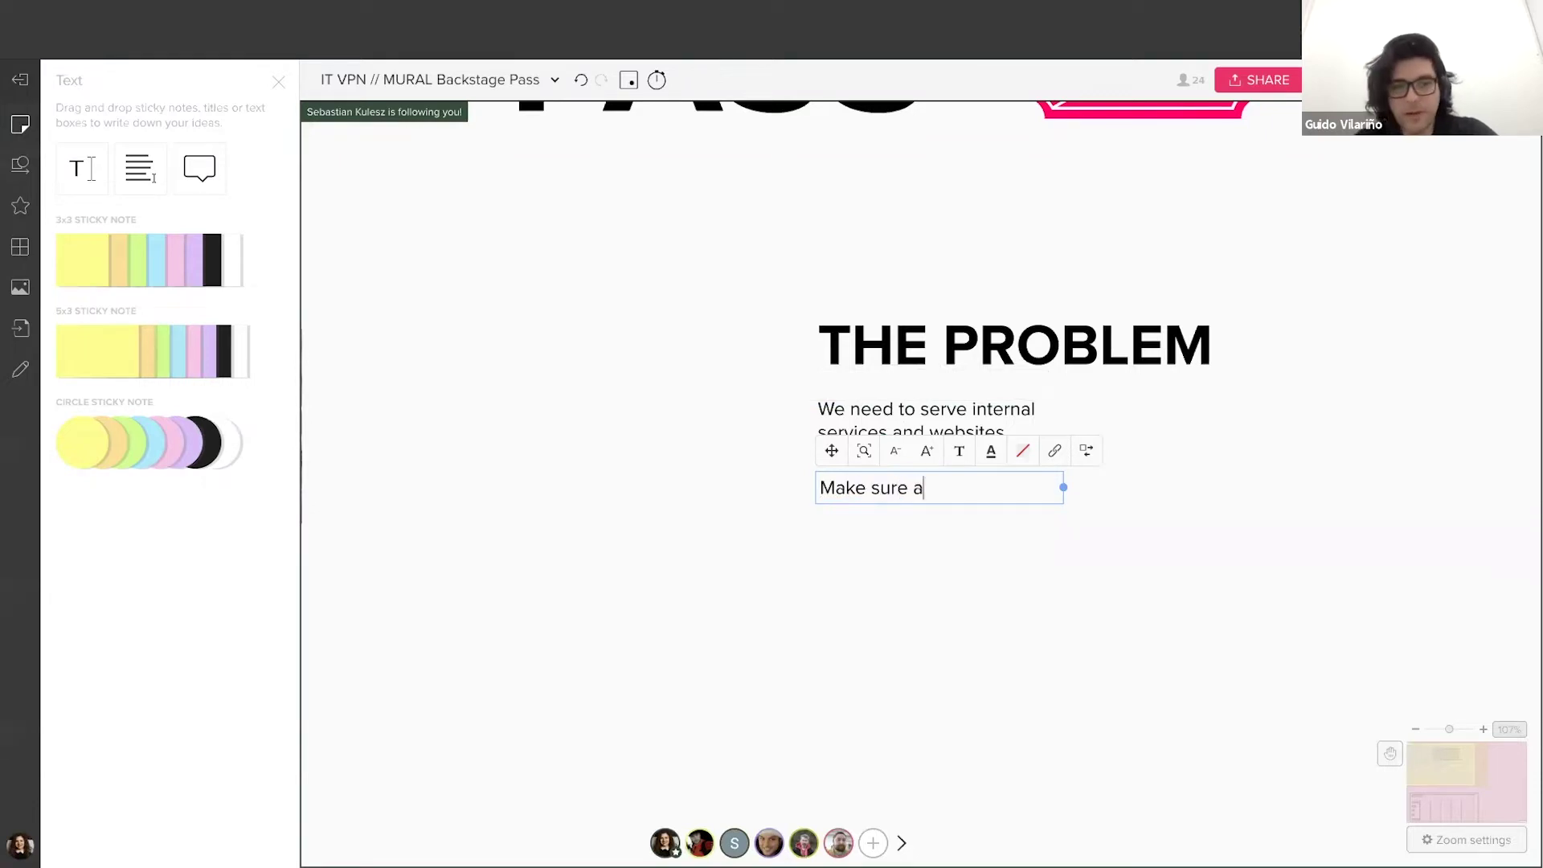
{"action": "type", "text": "ll traffi"}
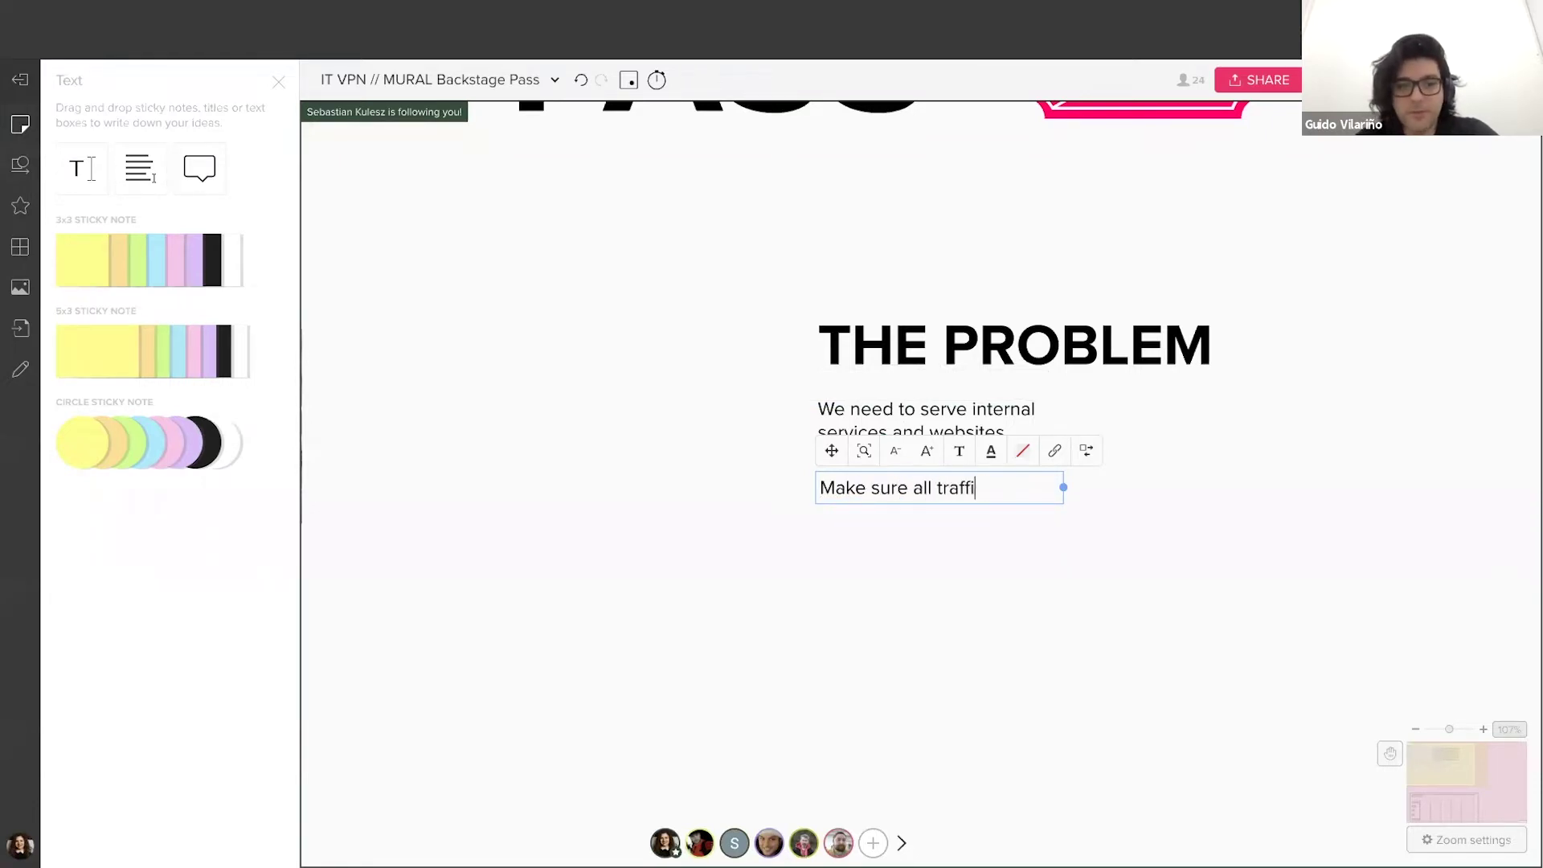
{"action": "type", "text": "c and dat"}
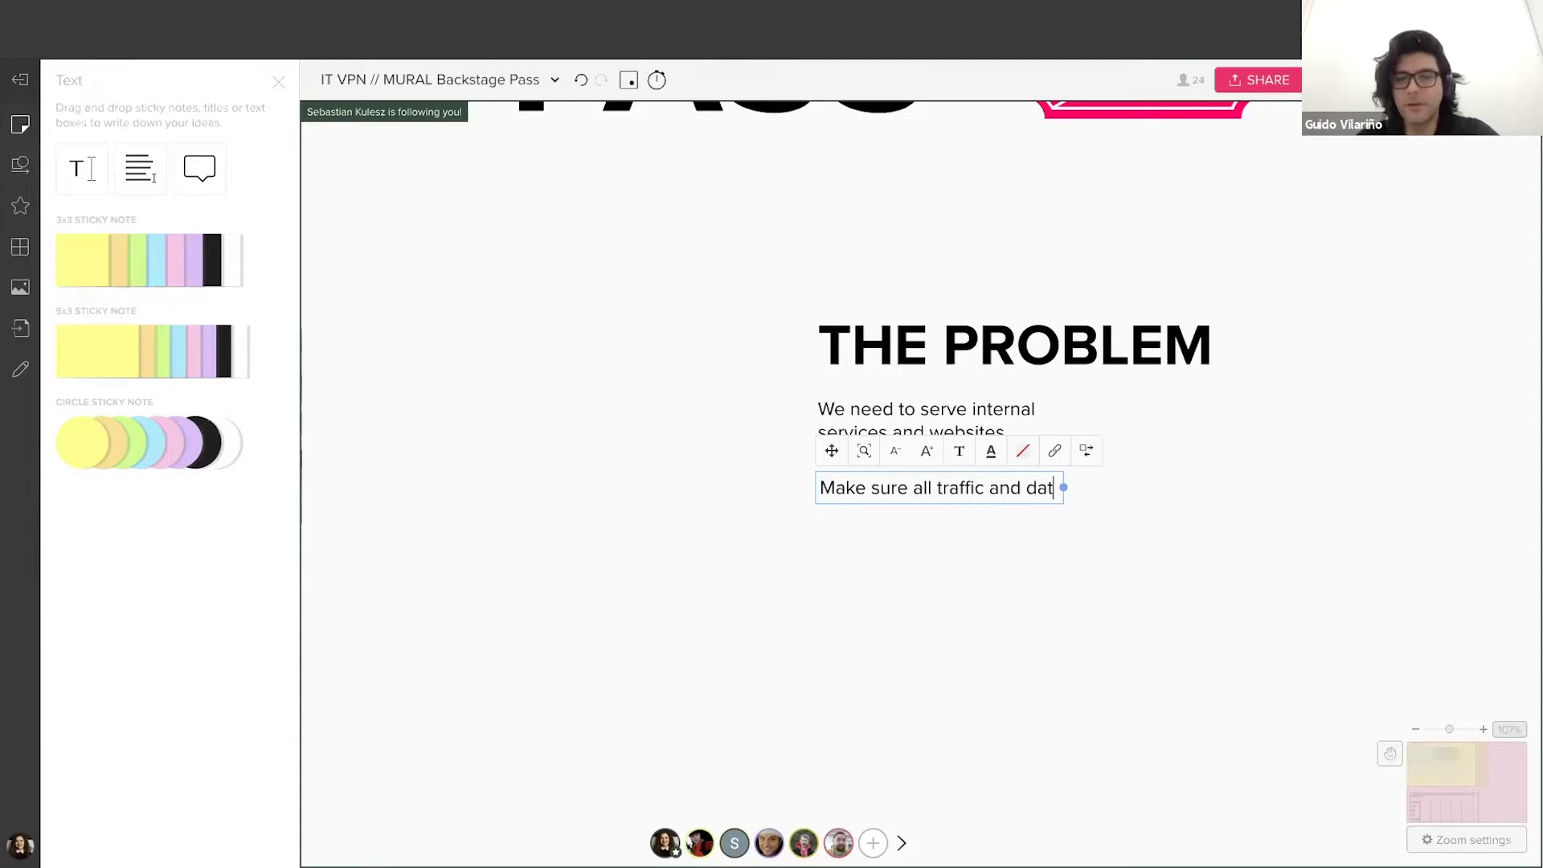
{"action": "type", "text": "a is secure"}
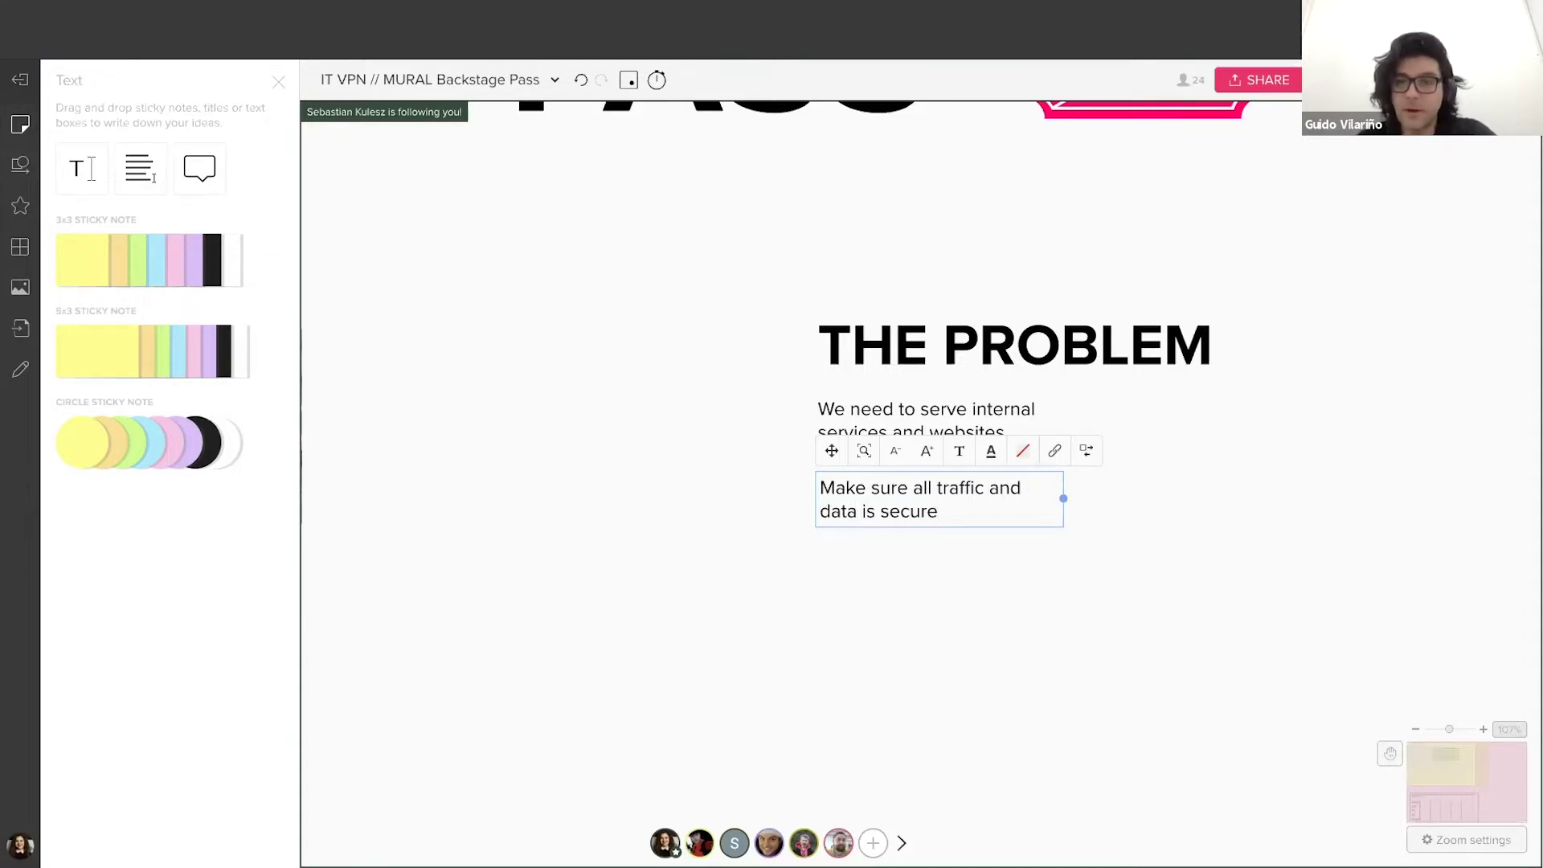
- Duplicate the traffic and data statement directly below itself and replace the copy's text with "Protect our customers' information"
{"action": "left_click_drag", "start_coordinate": [930, 506], "coordinate": [943, 576]}
{"action": "double_click", "coordinate": [940, 568]}
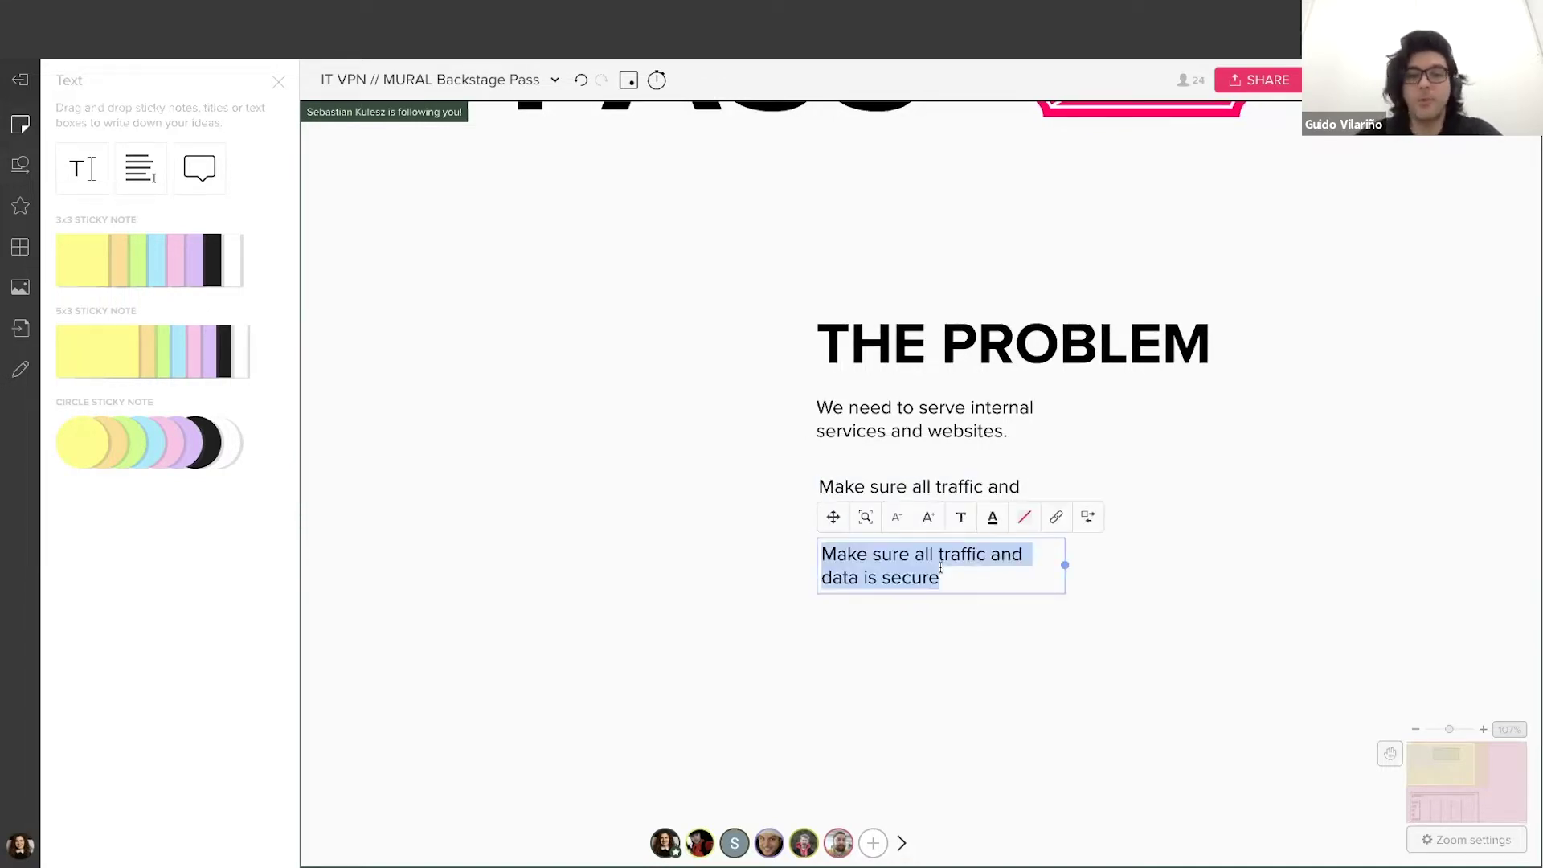
{"action": "type", "text": "Proe"}
{"action": "key", "text": "BackSpace"}
{"action": "type", "text": "tec"}
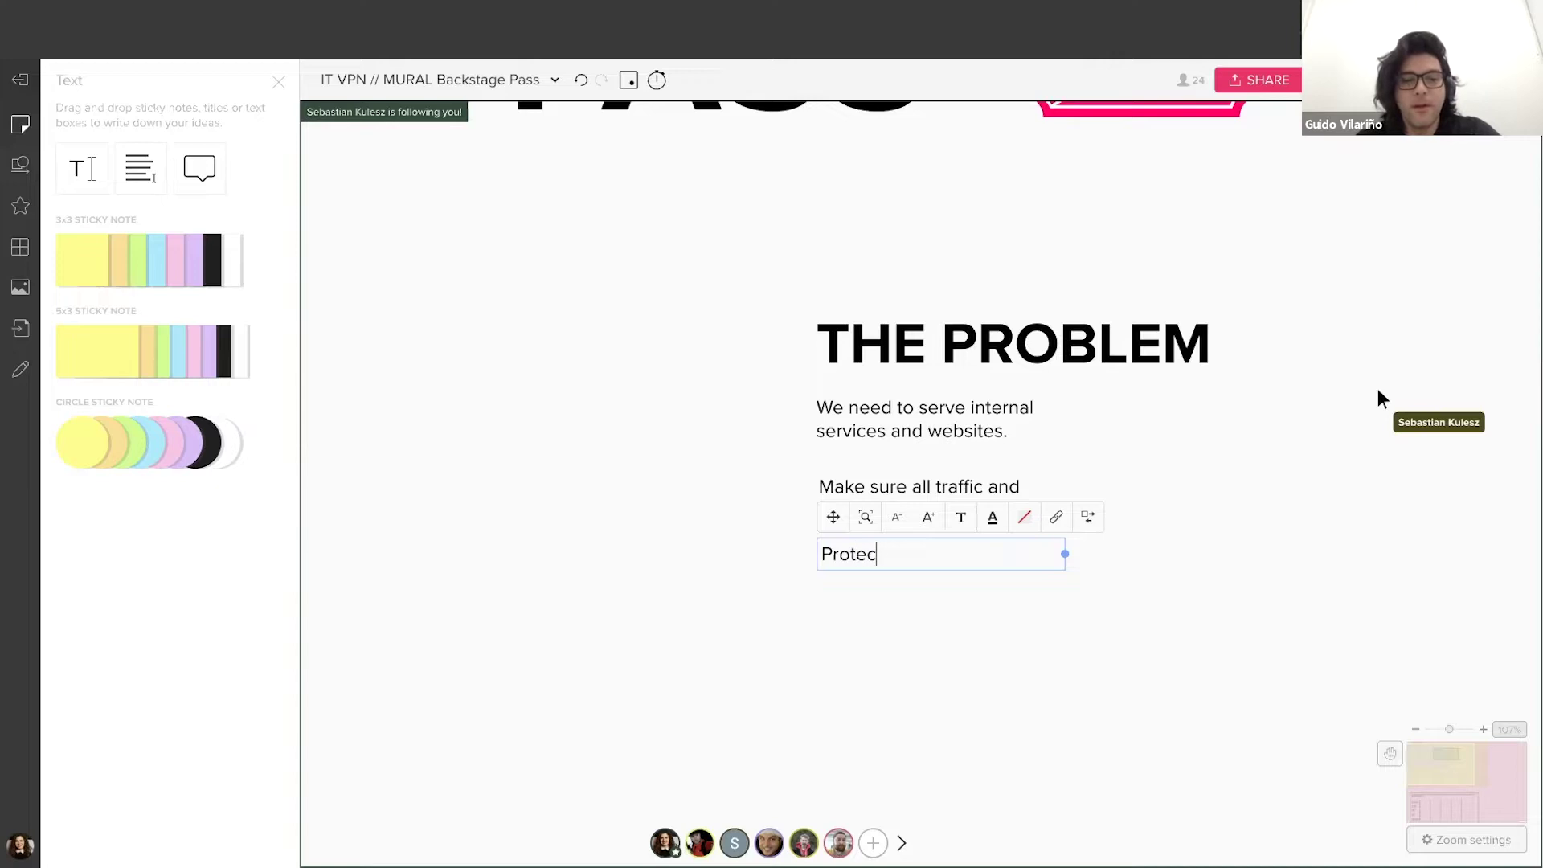
{"action": "type", "text": "t our com"}
{"action": "key", "text": "BackSpace"}
{"action": "key", "text": "BackSpace"}
{"action": "type", "text": "ustomers'"}
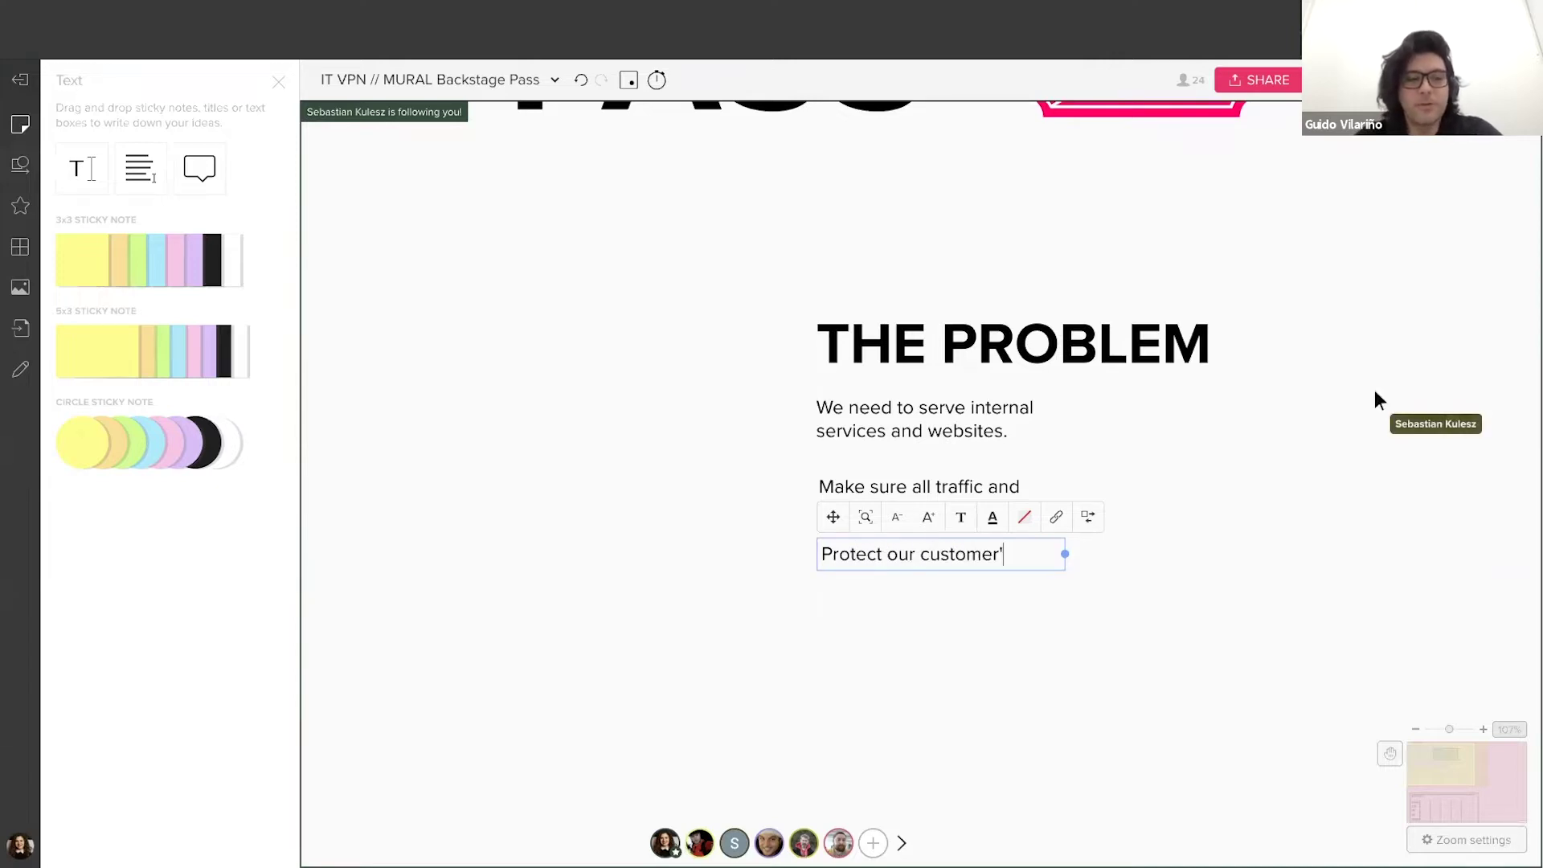
{"action": "type", "text": " information"}
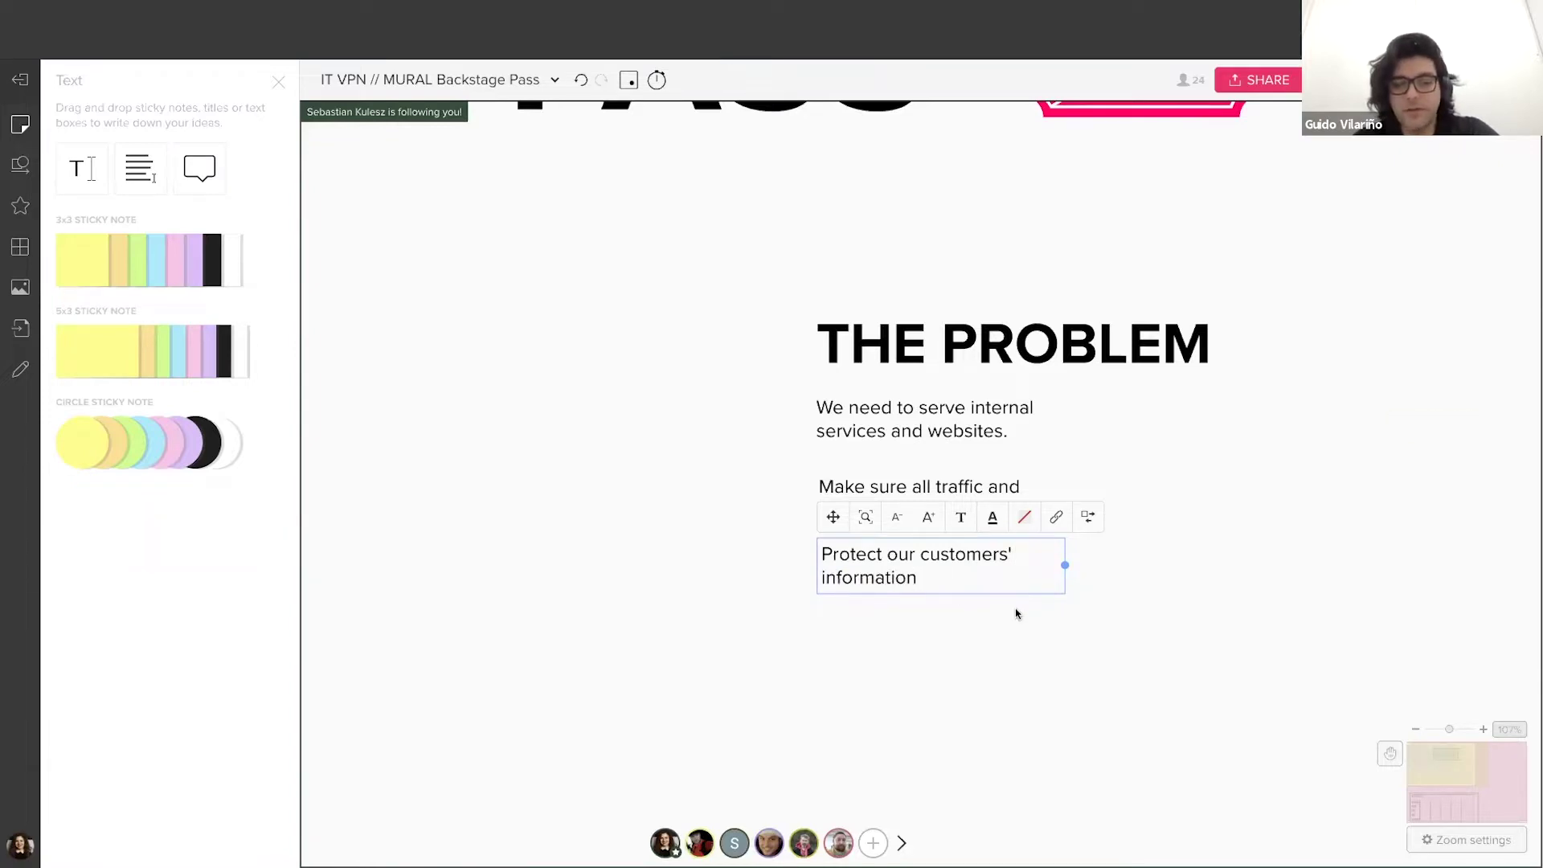
- Search the icons for "people" and place the solid three-person icon beside the problem statements
{"action": "left_click_drag", "start_coordinate": [1017, 614], "coordinate": [672, 571]}
{"action": "left_click", "coordinate": [20, 207]}
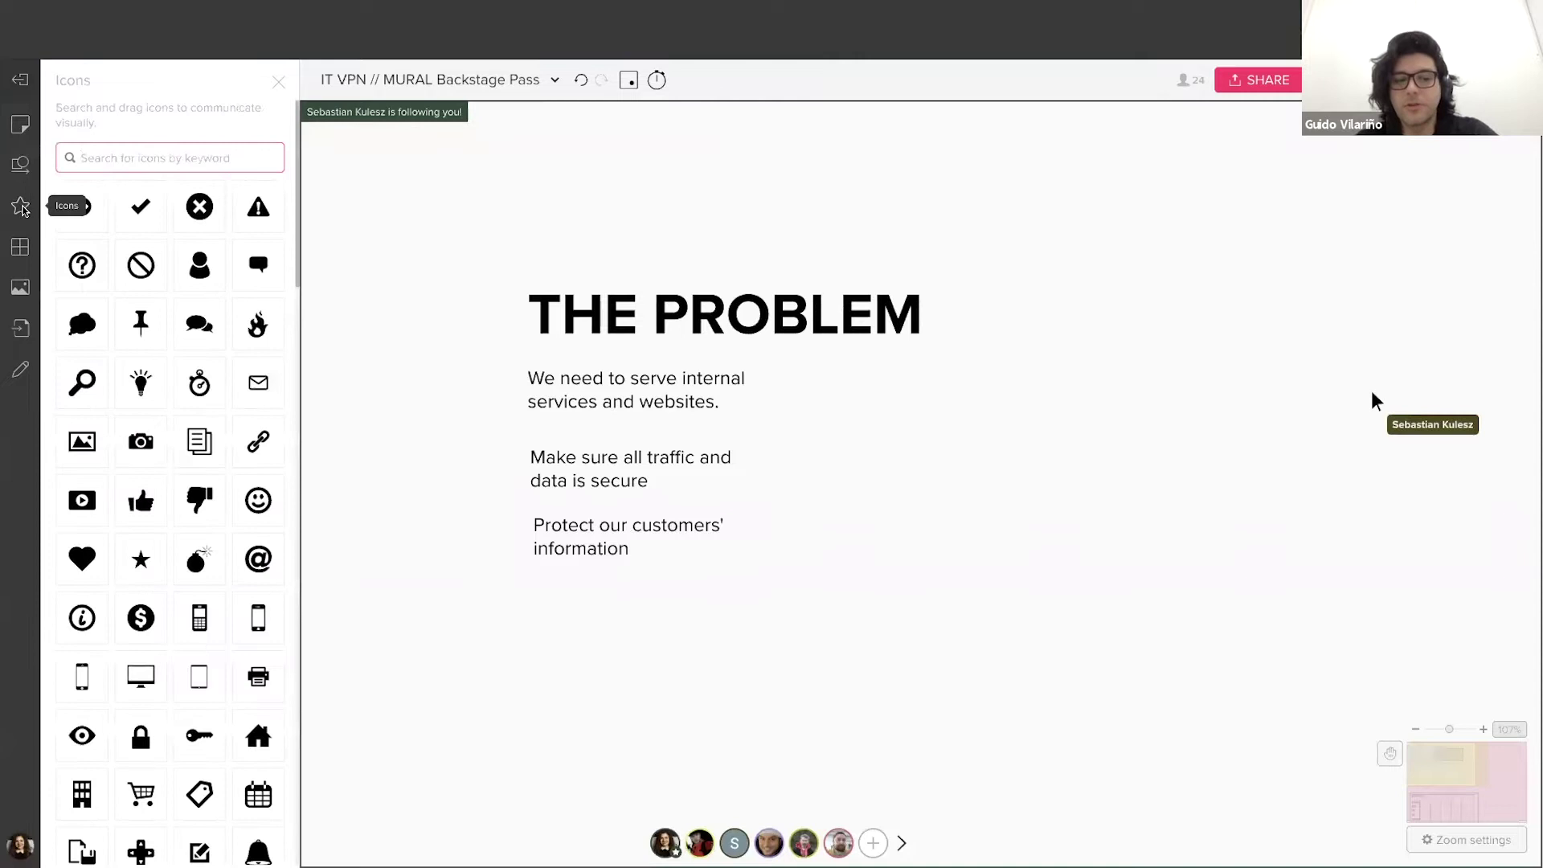
{"action": "type", "text": "people"}
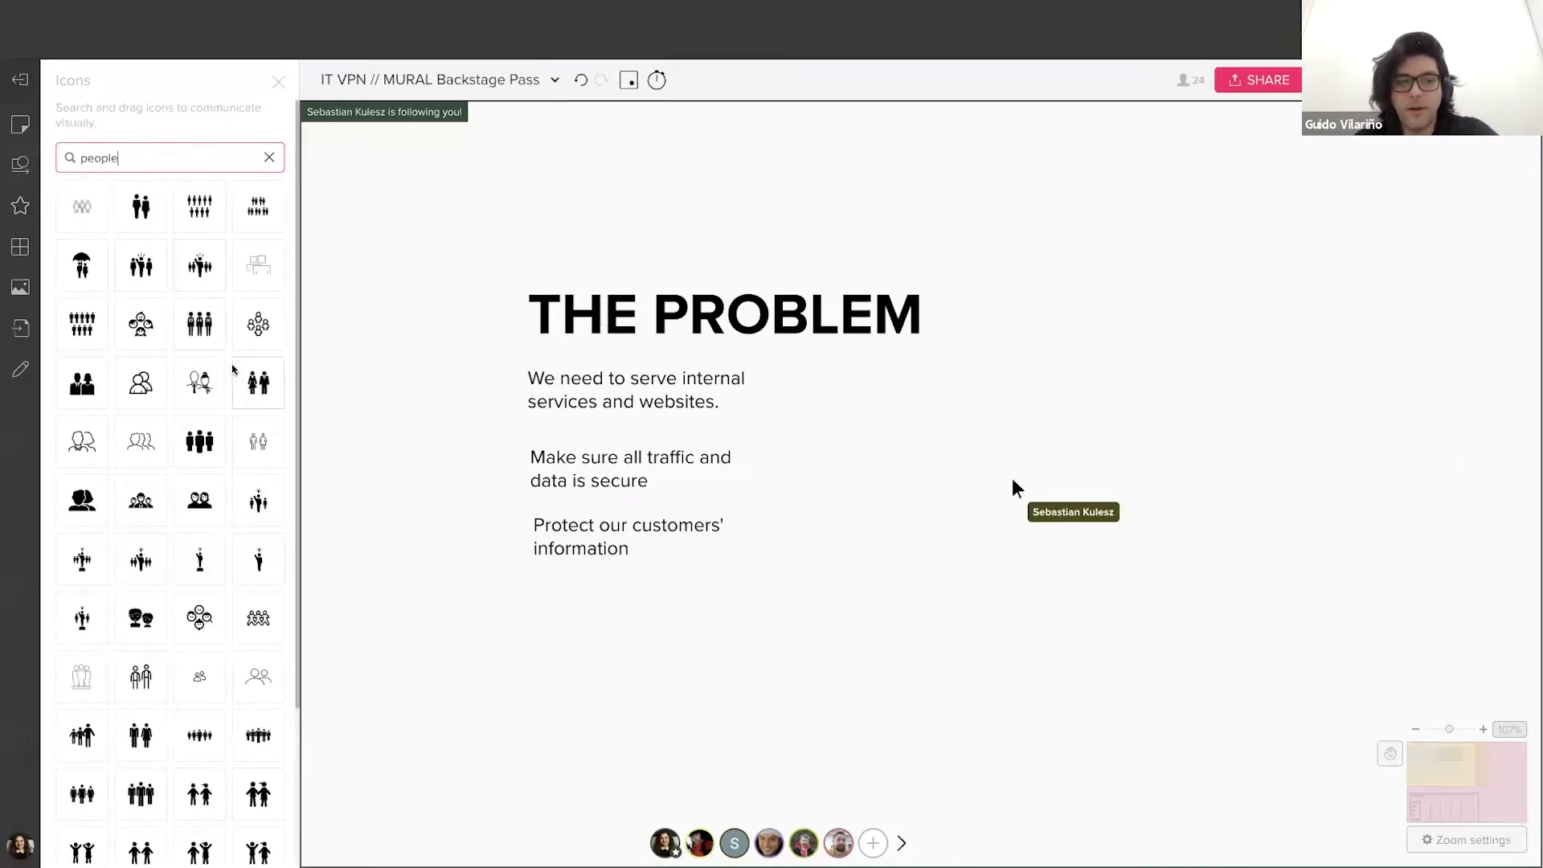
{"action": "left_click_drag", "start_coordinate": [211, 452], "coordinate": [990, 491]}
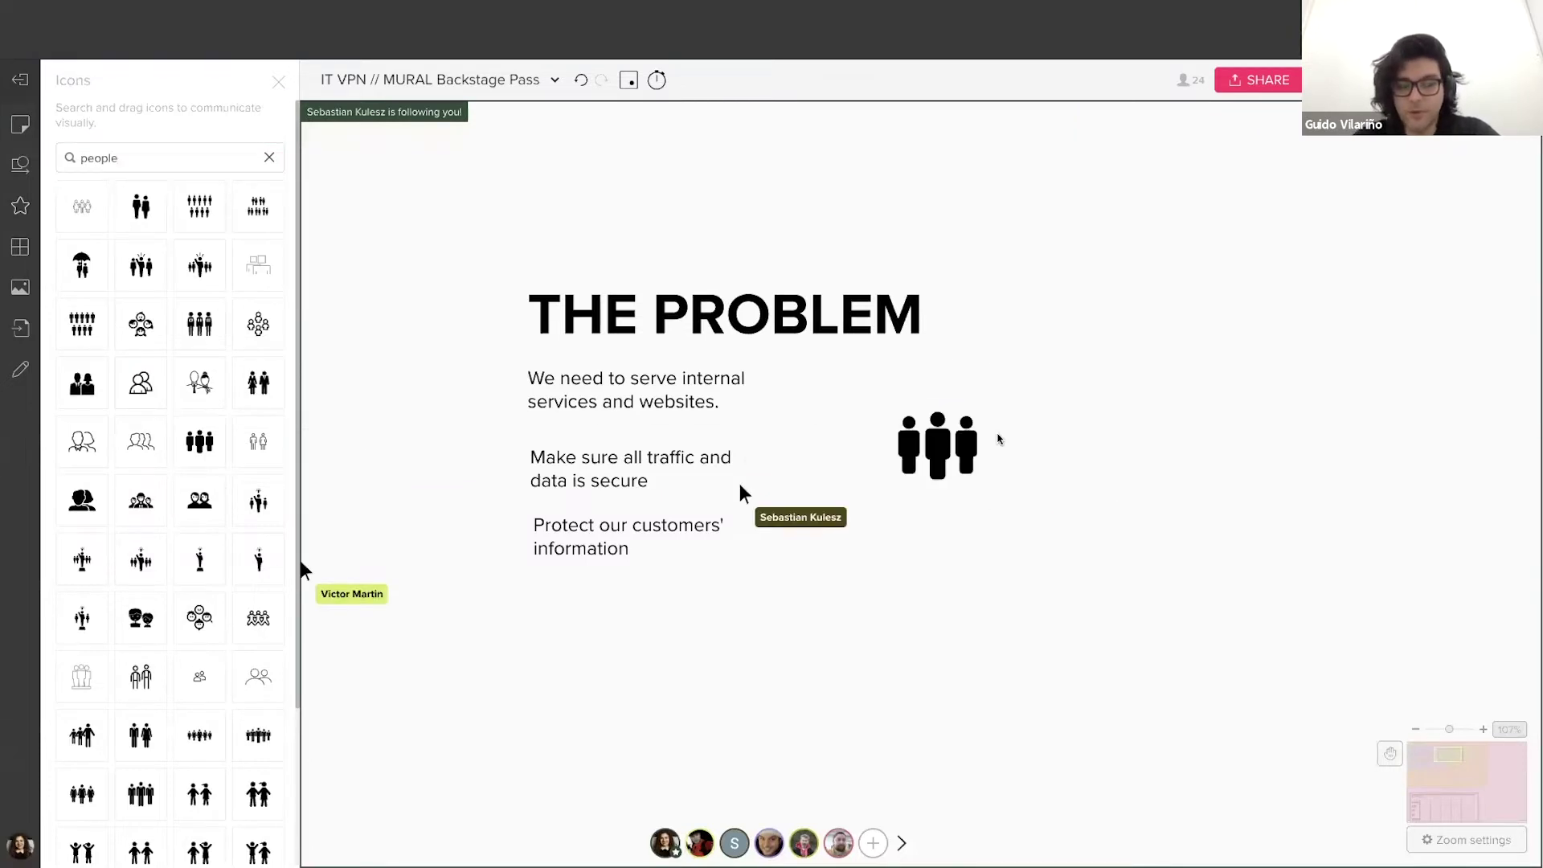
- Add a blank yellow sticky note beside the three-person icon, make it square and move it slightly up
{"action": "scroll", "coordinate": [1004, 438], "scroll_direction": "up", "scroll_amount": 2}
{"action": "double_click", "coordinate": [1030, 406]}
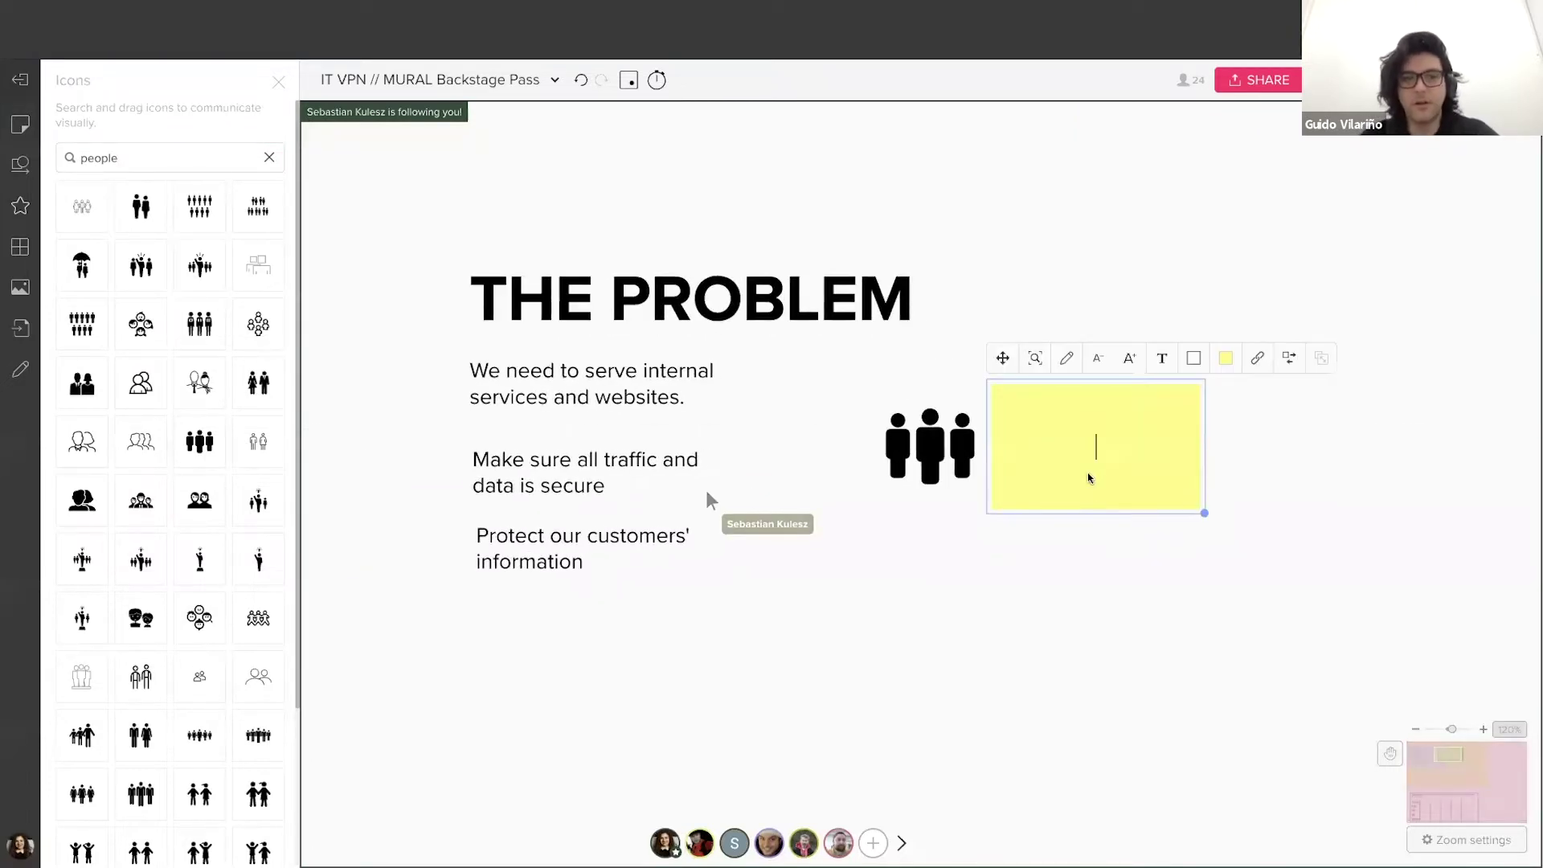
{"action": "left_click", "coordinate": [1289, 358]}
{"action": "left_click", "coordinate": [1290, 421]}
{"action": "left_click_drag", "start_coordinate": [1081, 461], "coordinate": [1075, 434]}
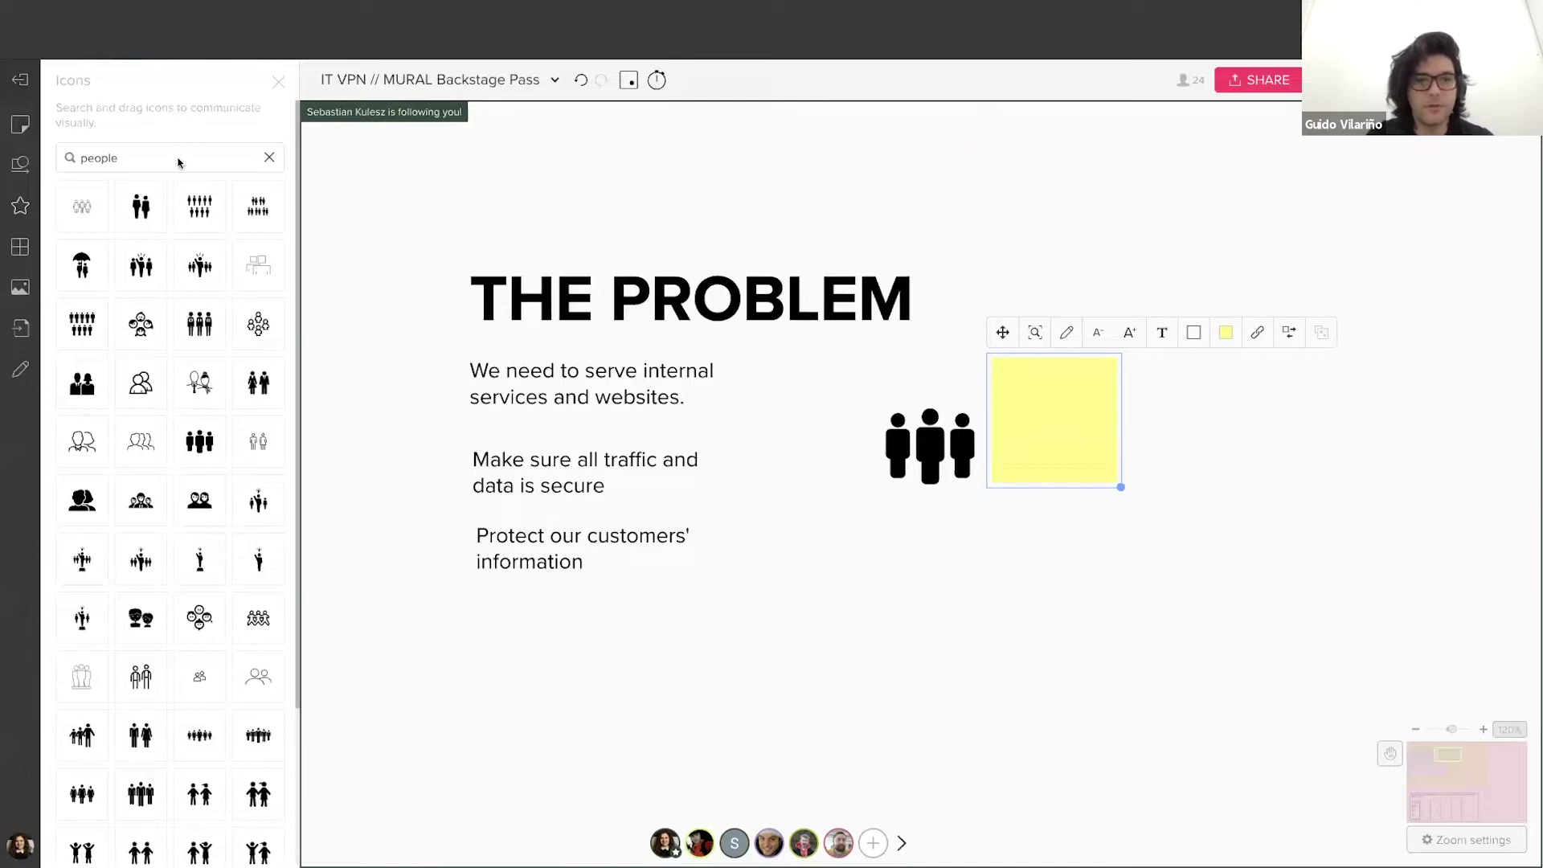
- Go to the collaborator's view of the team photos and add a sticky note reading "Talking to customers" beside the Customer Success photo
{"action": "left_click", "coordinate": [776, 851]}
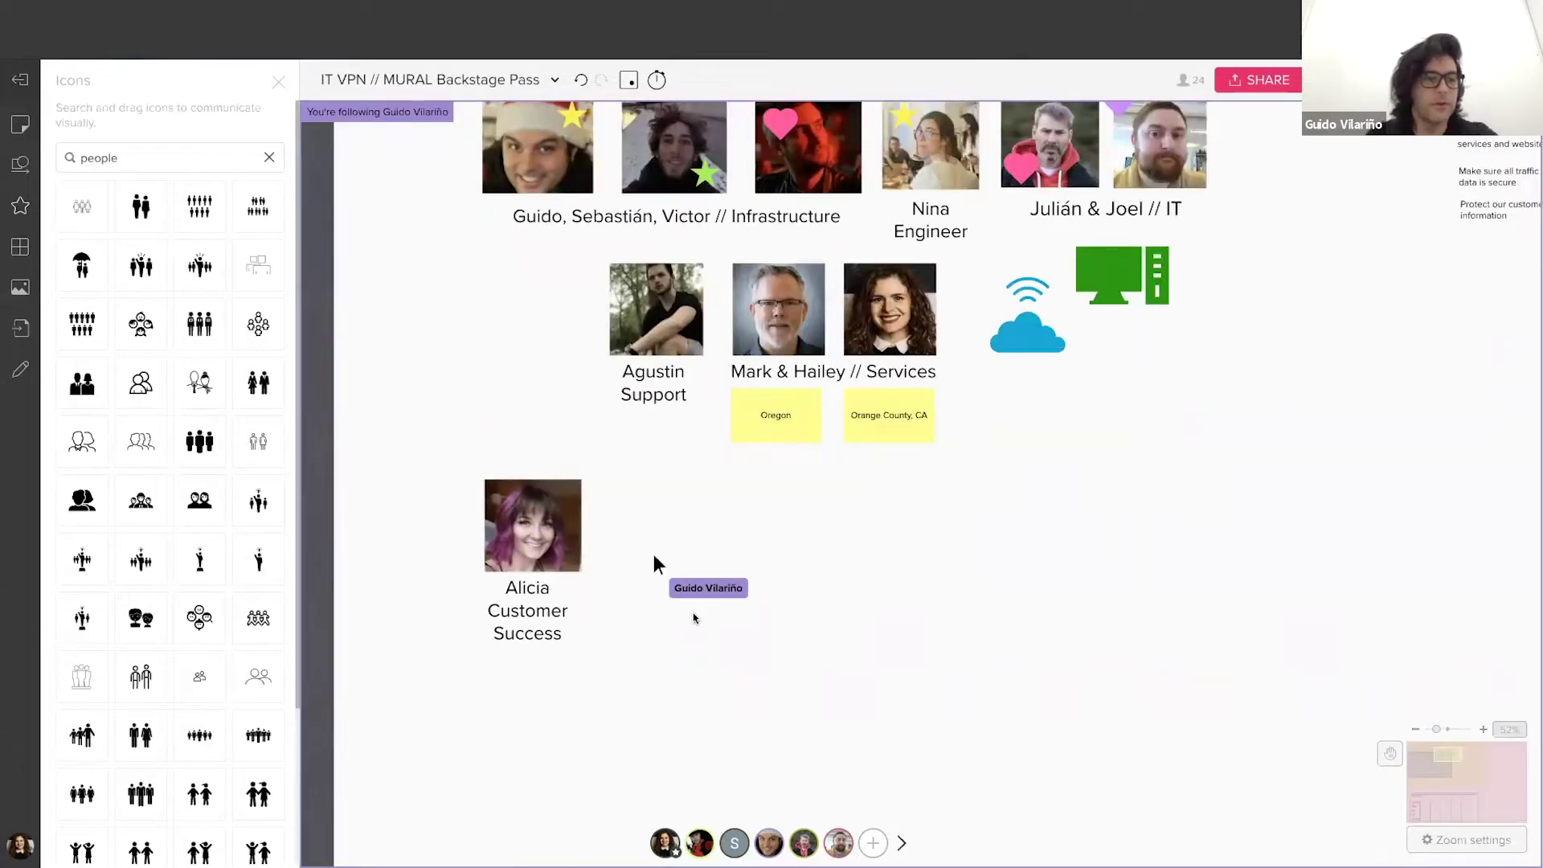
{"action": "left_click", "coordinate": [278, 83]}
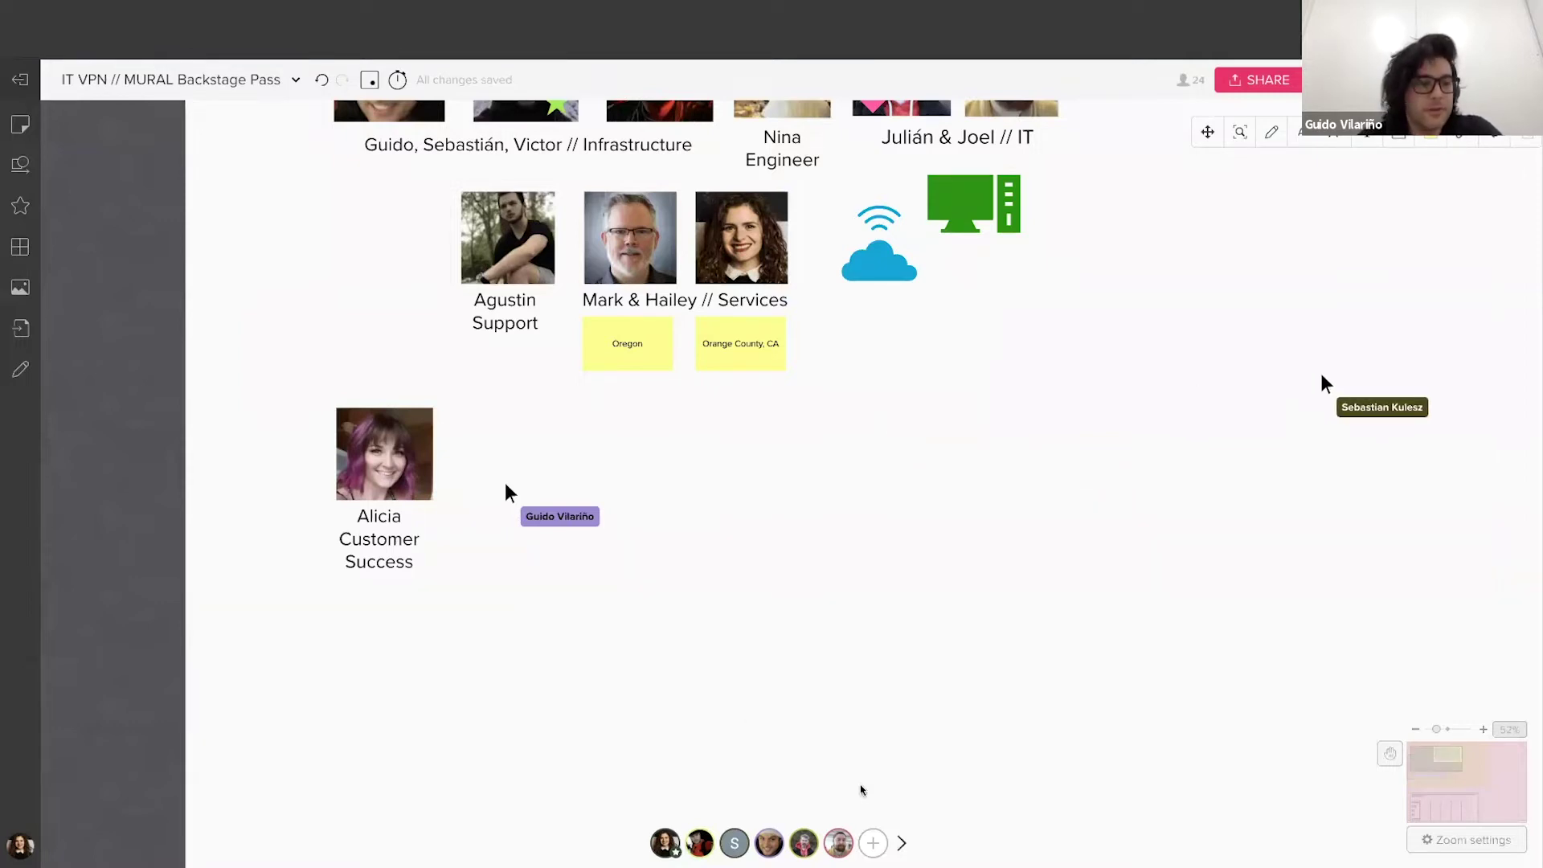
{"action": "double_click", "coordinate": [306, 493]}
{"action": "type", "text": "Talkin"}
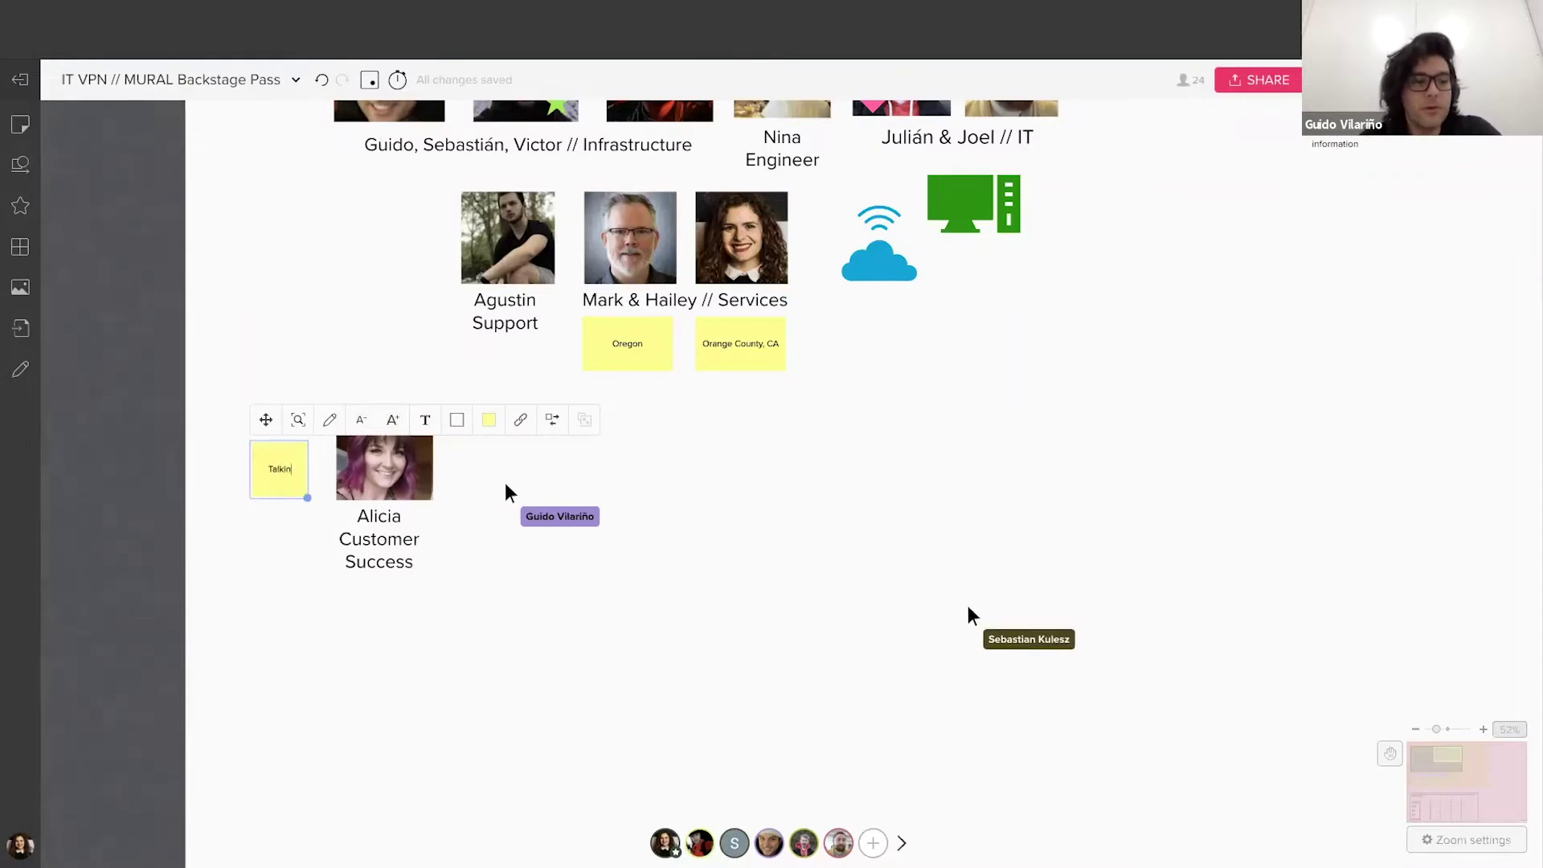
{"action": "type", "text": "g to customers"}
- Add a second sticky note reading "Help them learn MURAL" and place it under the "Talking to customers" note
{"action": "key", "text": "Tab"}
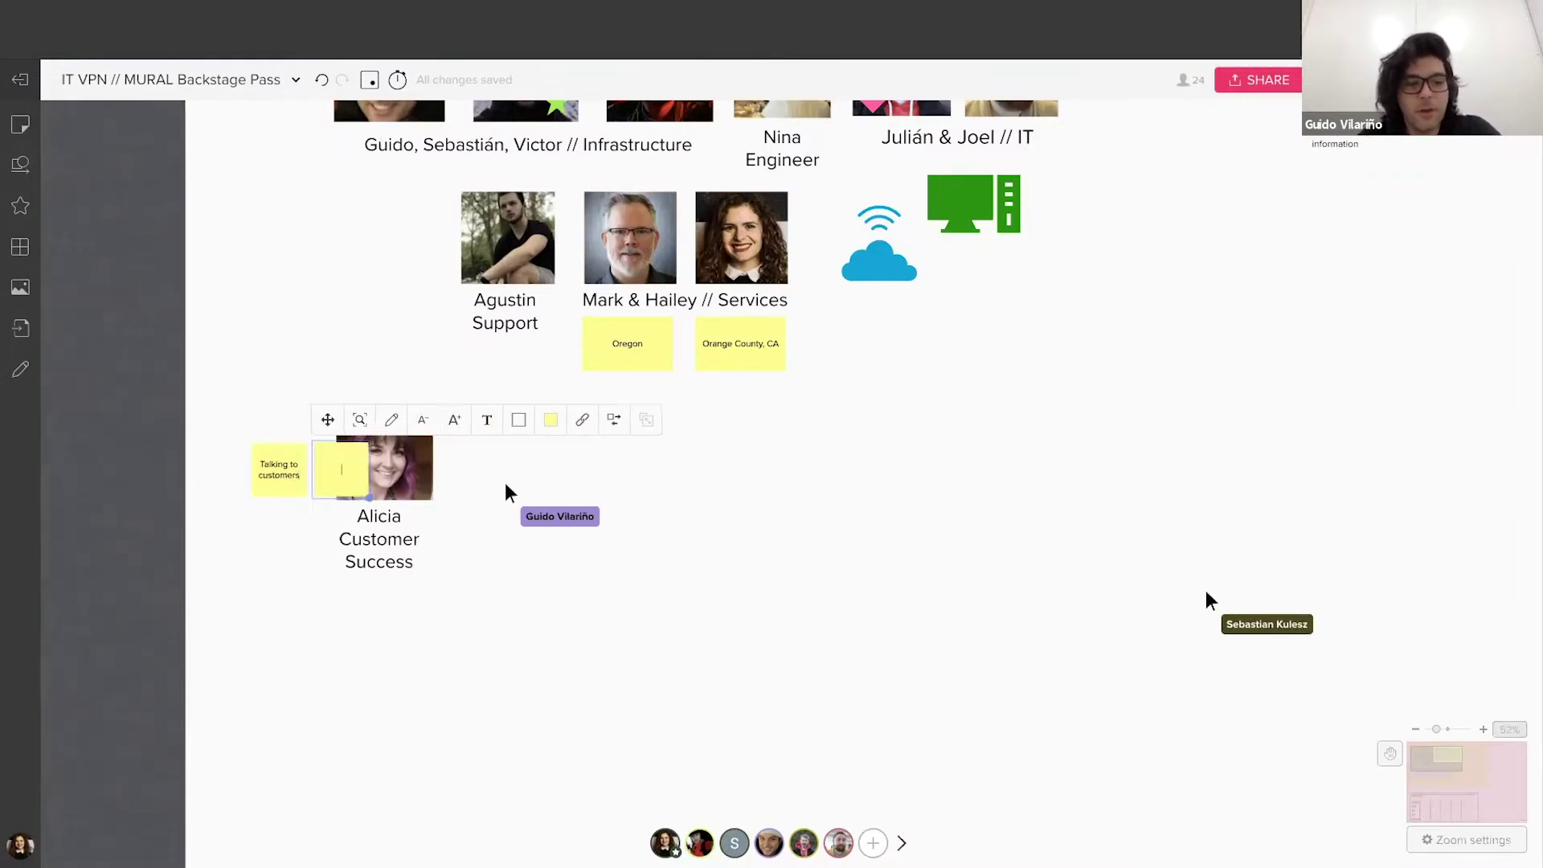
{"action": "type", "text": "Help them learn m"}
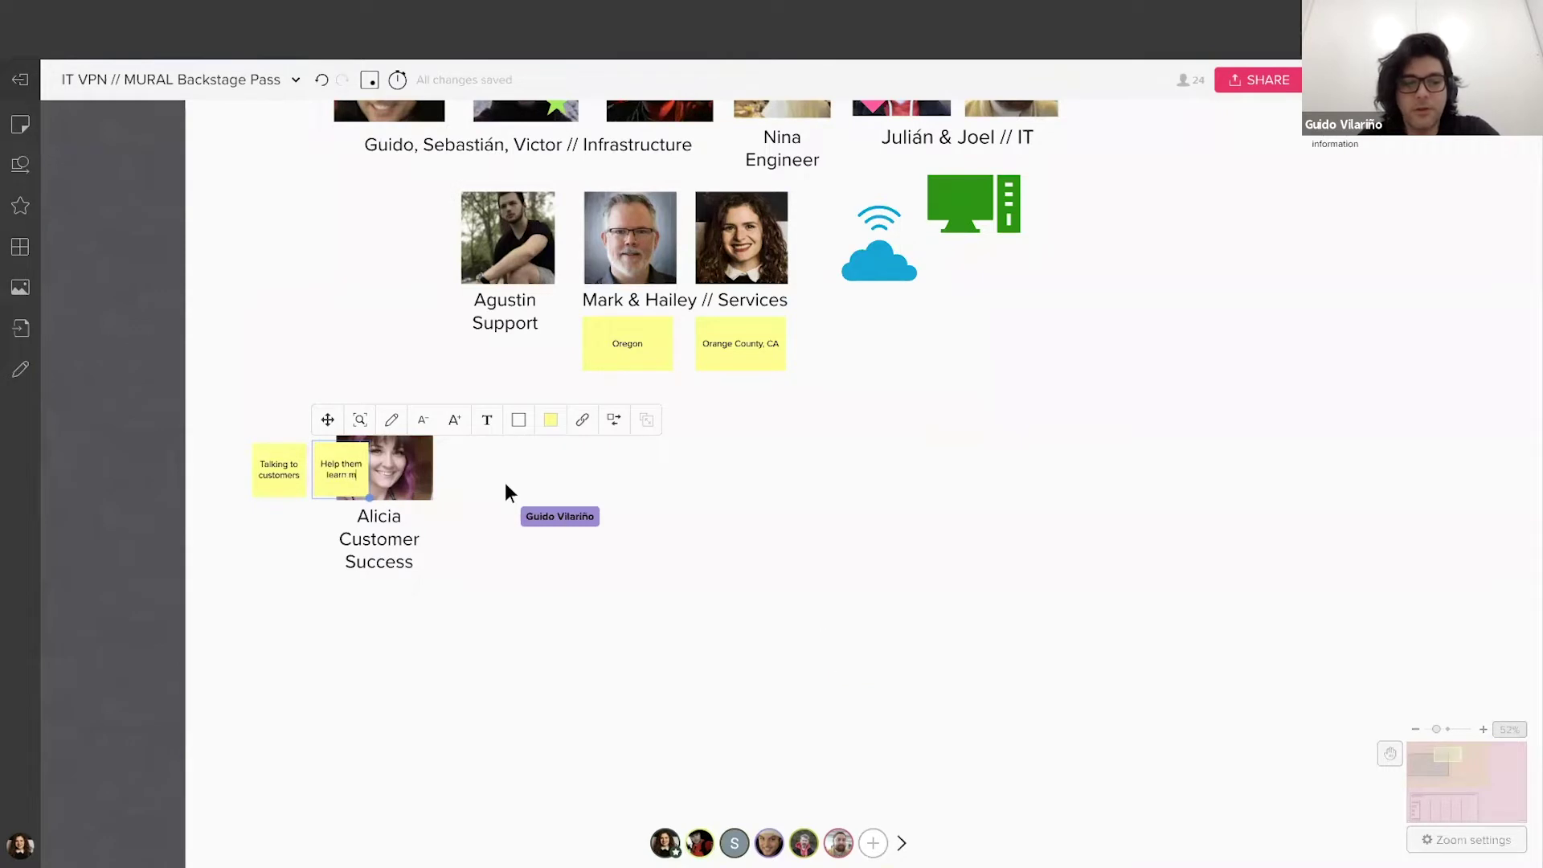
{"action": "key", "text": "BackSpace"}
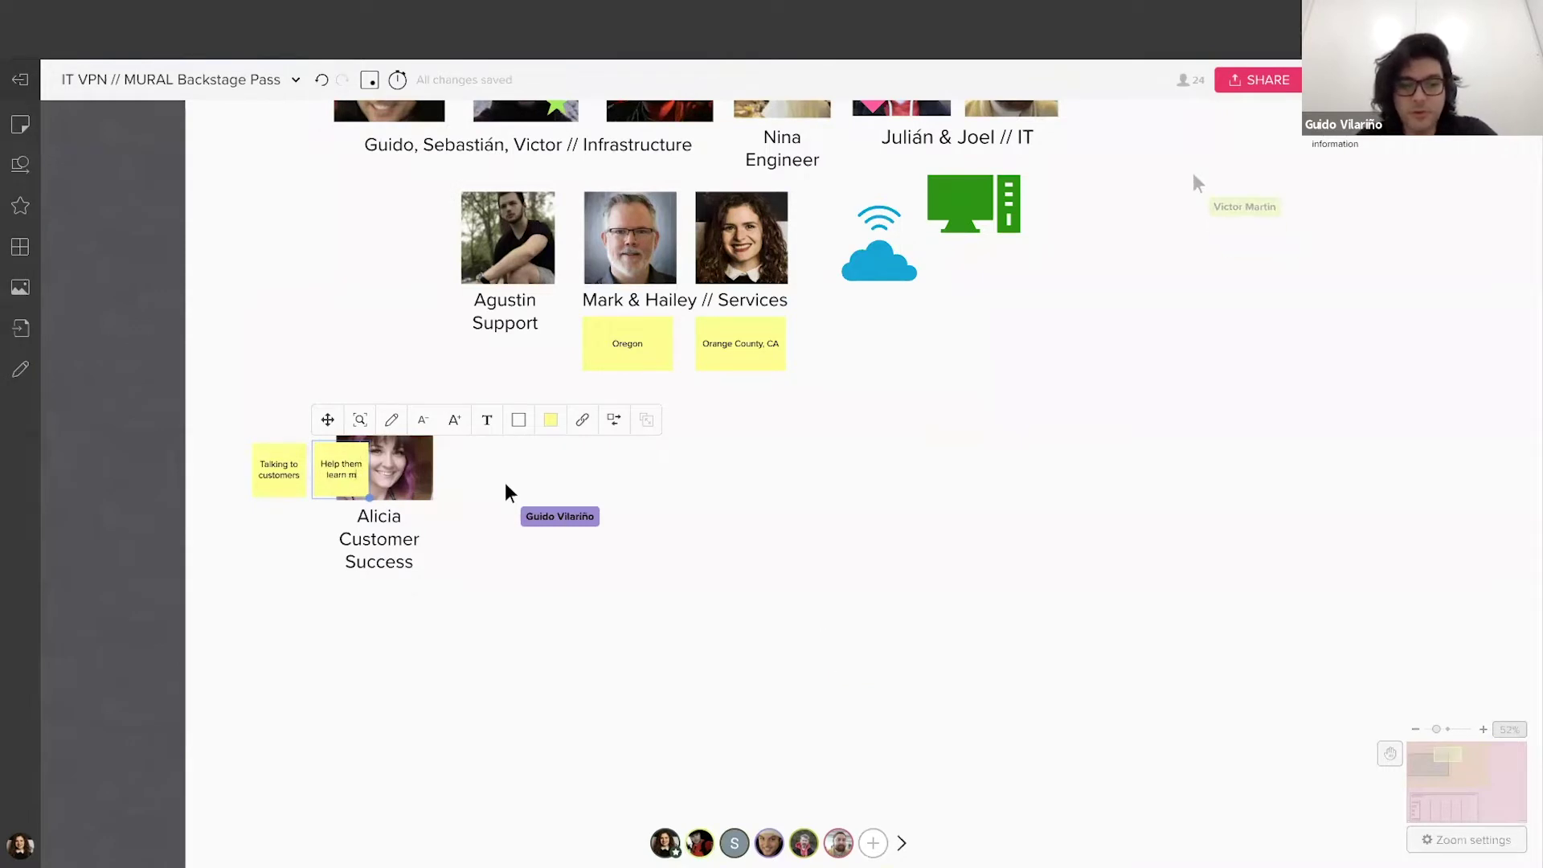
{"action": "type", "text": "MURE"}
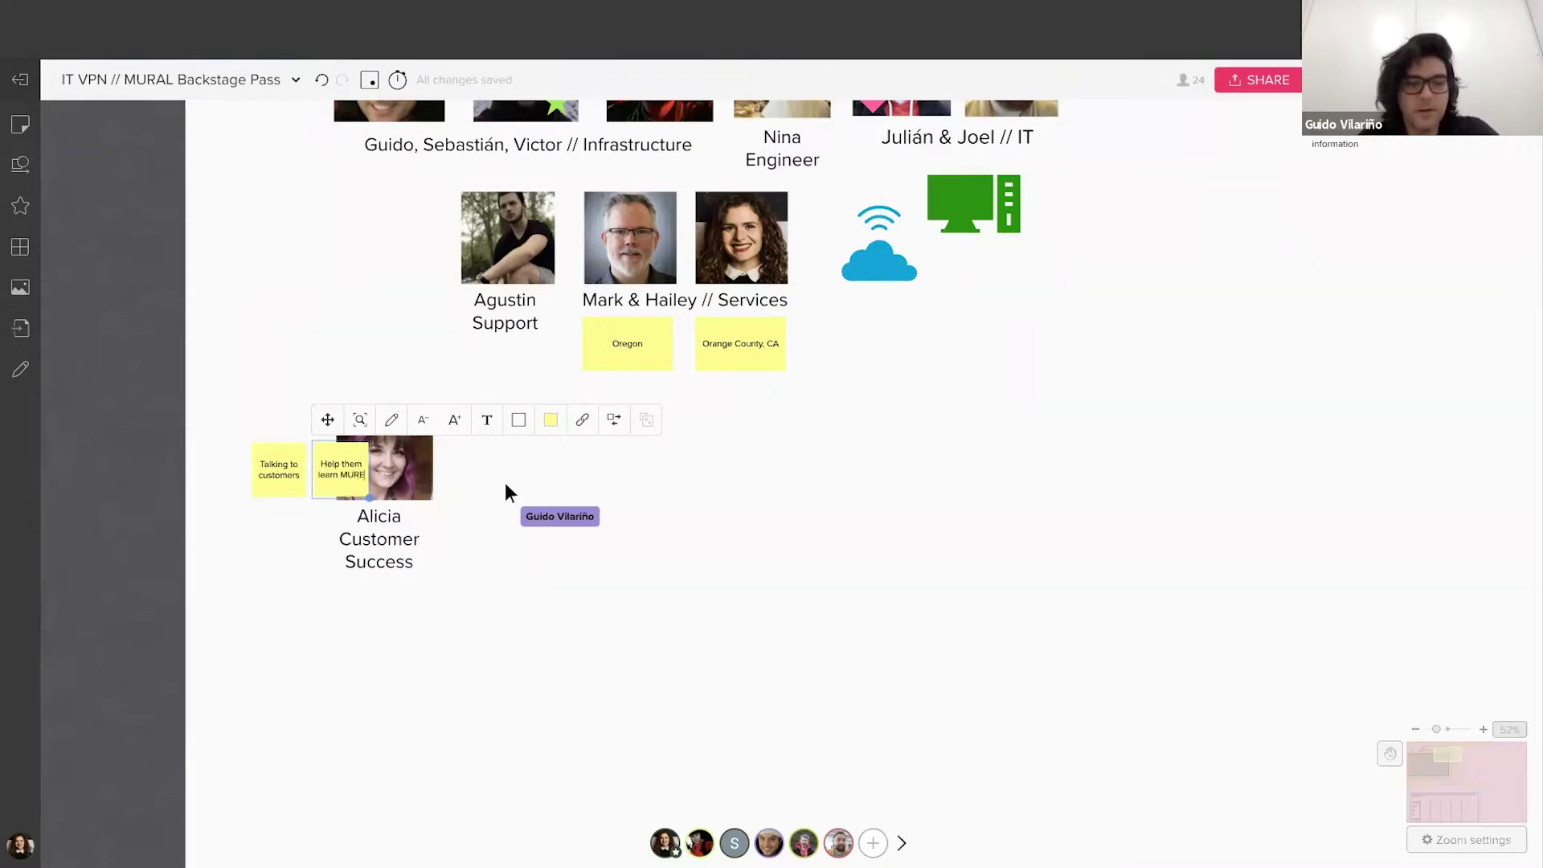
{"action": "key", "text": "BackSpace"}
{"action": "type", "text": "AL"}
{"action": "left_click_drag", "start_coordinate": [346, 486], "coordinate": [289, 551]}
- Add a sticky note reading "Dashboards" at the upper corner of the Customer Success photo
{"action": "double_click", "coordinate": [438, 419]}
{"action": "type", "text": "Ac"}
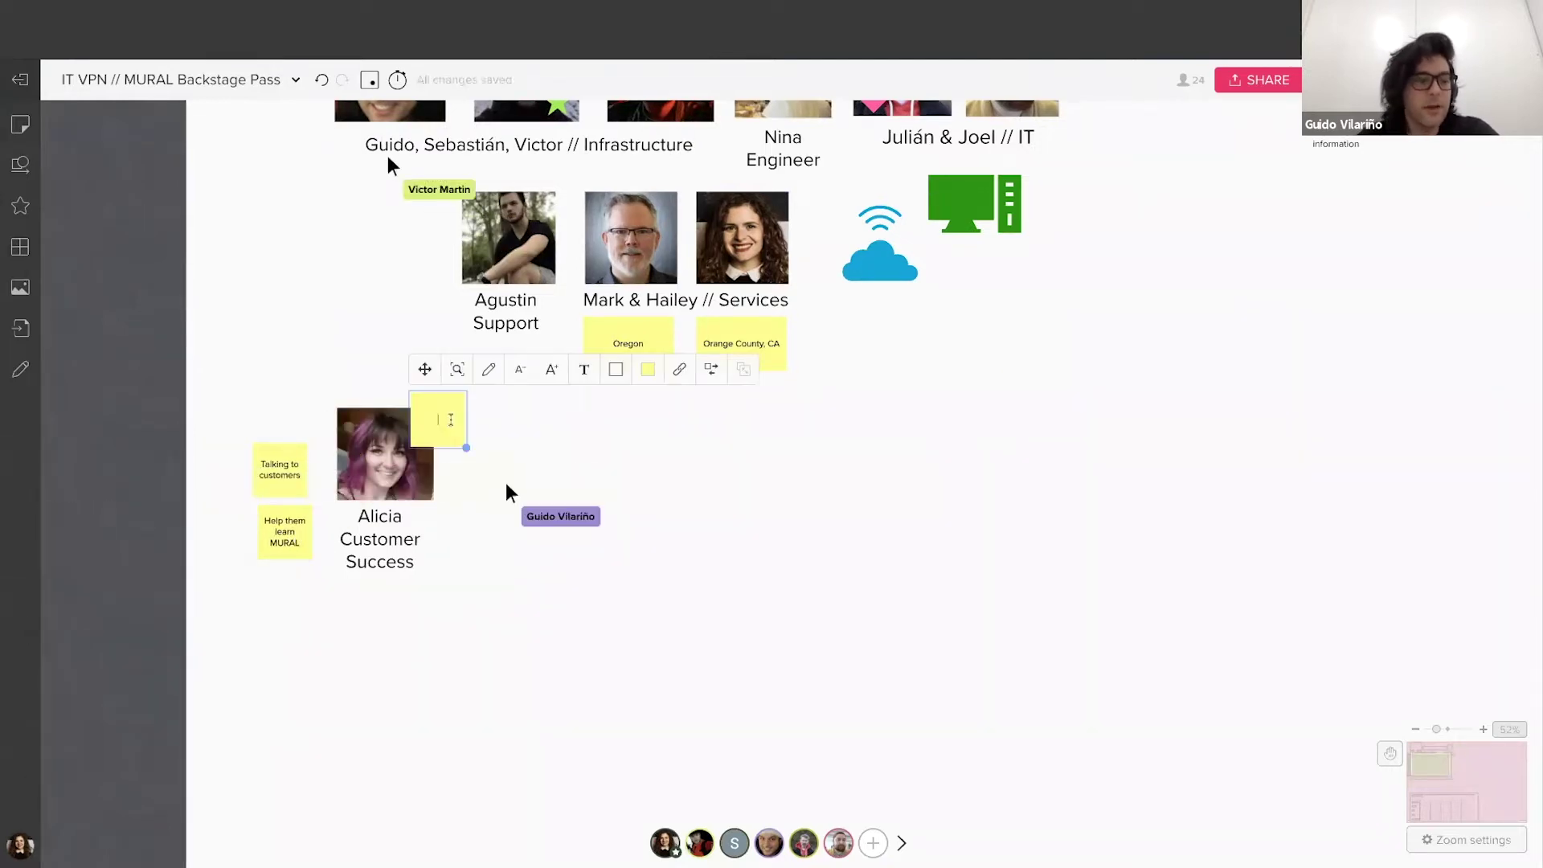
{"action": "type", "text": "ces"}
{"action": "key", "text": "BackSpace"}
{"action": "key", "text": "BackSpace"}
{"action": "key", "text": "BackSpace"}
{"action": "key", "text": "BackSpace"}
{"action": "key", "text": "BackSpace"}
{"action": "type", "text": "Dashboards"}
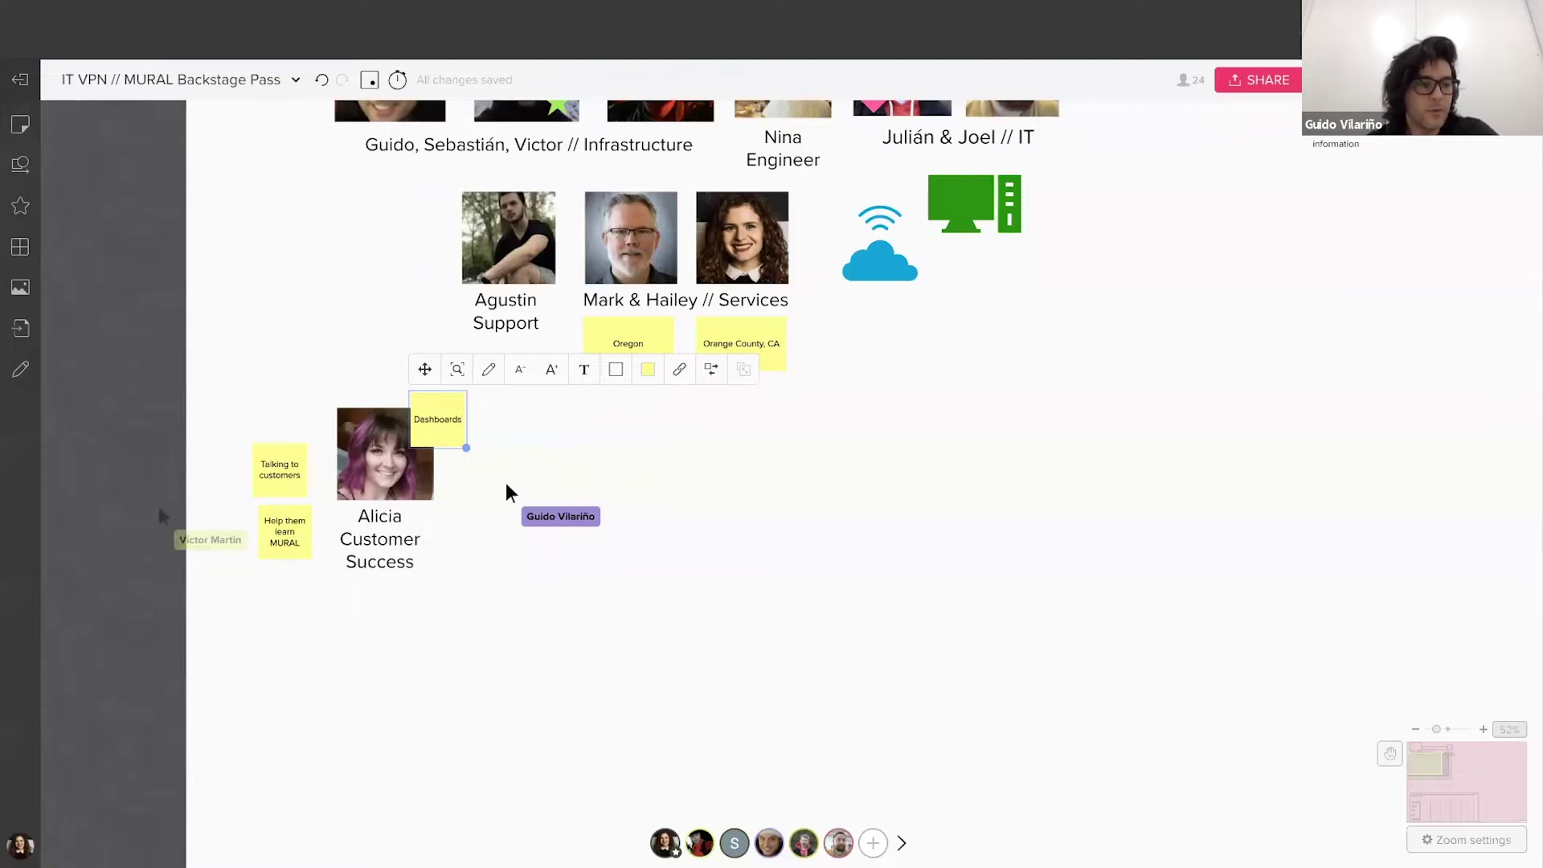
- Nudge the "Dashboards" note up and line up the other two notes closer to the Customer Success photo
{"action": "left_click", "coordinate": [509, 409]}
{"action": "left_click_drag", "start_coordinate": [460, 430], "coordinate": [460, 422]}
{"action": "left_click_drag", "start_coordinate": [307, 471], "coordinate": [330, 471]}
{"action": "left_click_drag", "start_coordinate": [303, 536], "coordinate": [320, 536]}
- Recolor the three sticky notes around the Customer Success photo purple
{"action": "left_click", "coordinate": [432, 422]}
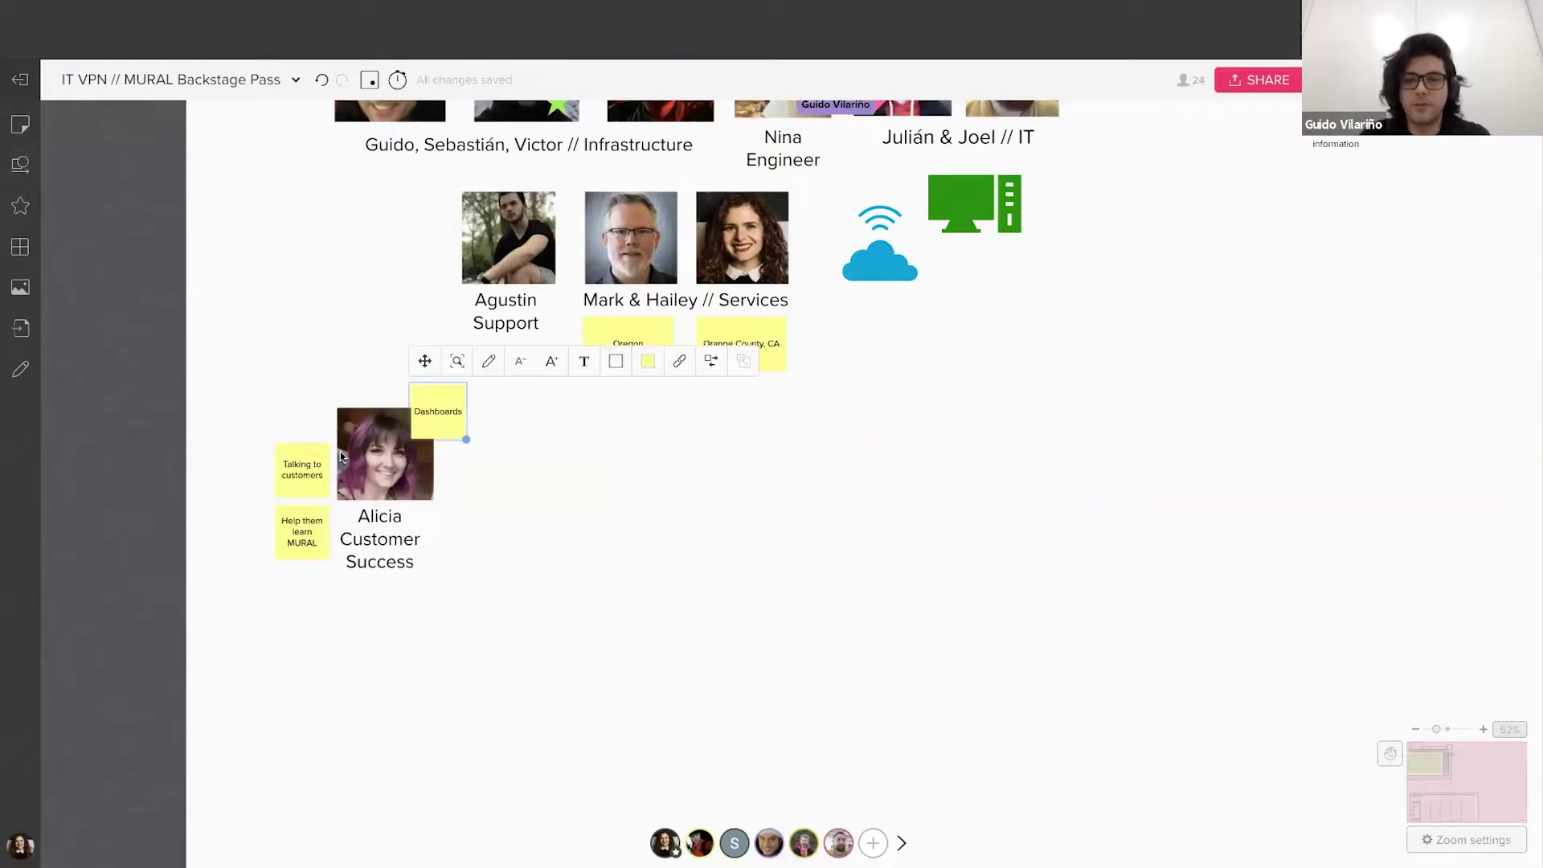
{"action": "left_click", "coordinate": [324, 462], "text": "shift"}
{"action": "left_click", "coordinate": [317, 537], "text": "shift"}
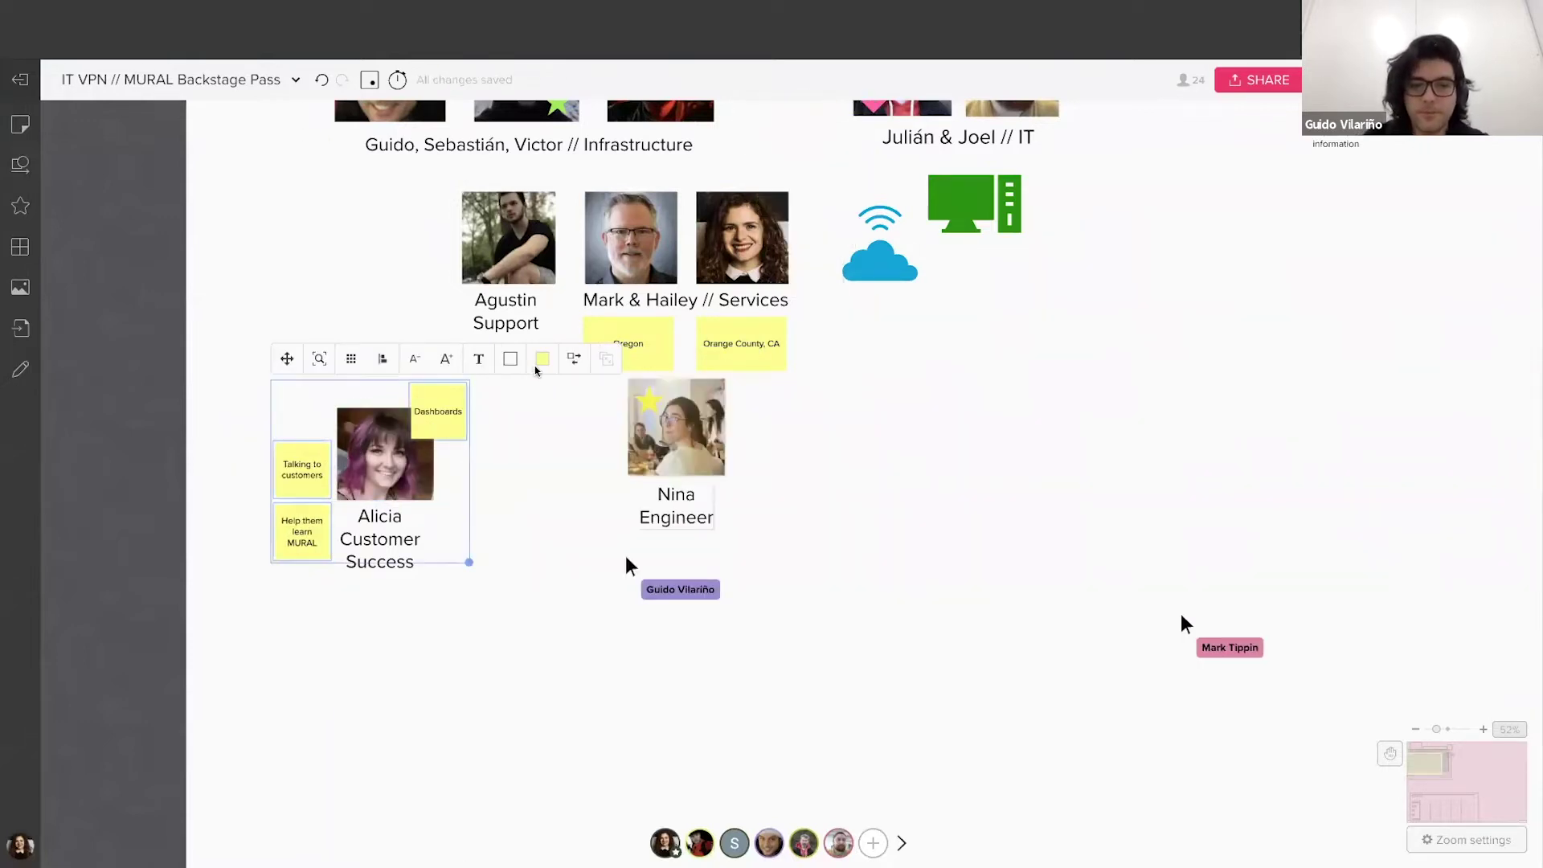
{"action": "left_click", "coordinate": [542, 358]}
{"action": "left_click", "coordinate": [543, 442]}
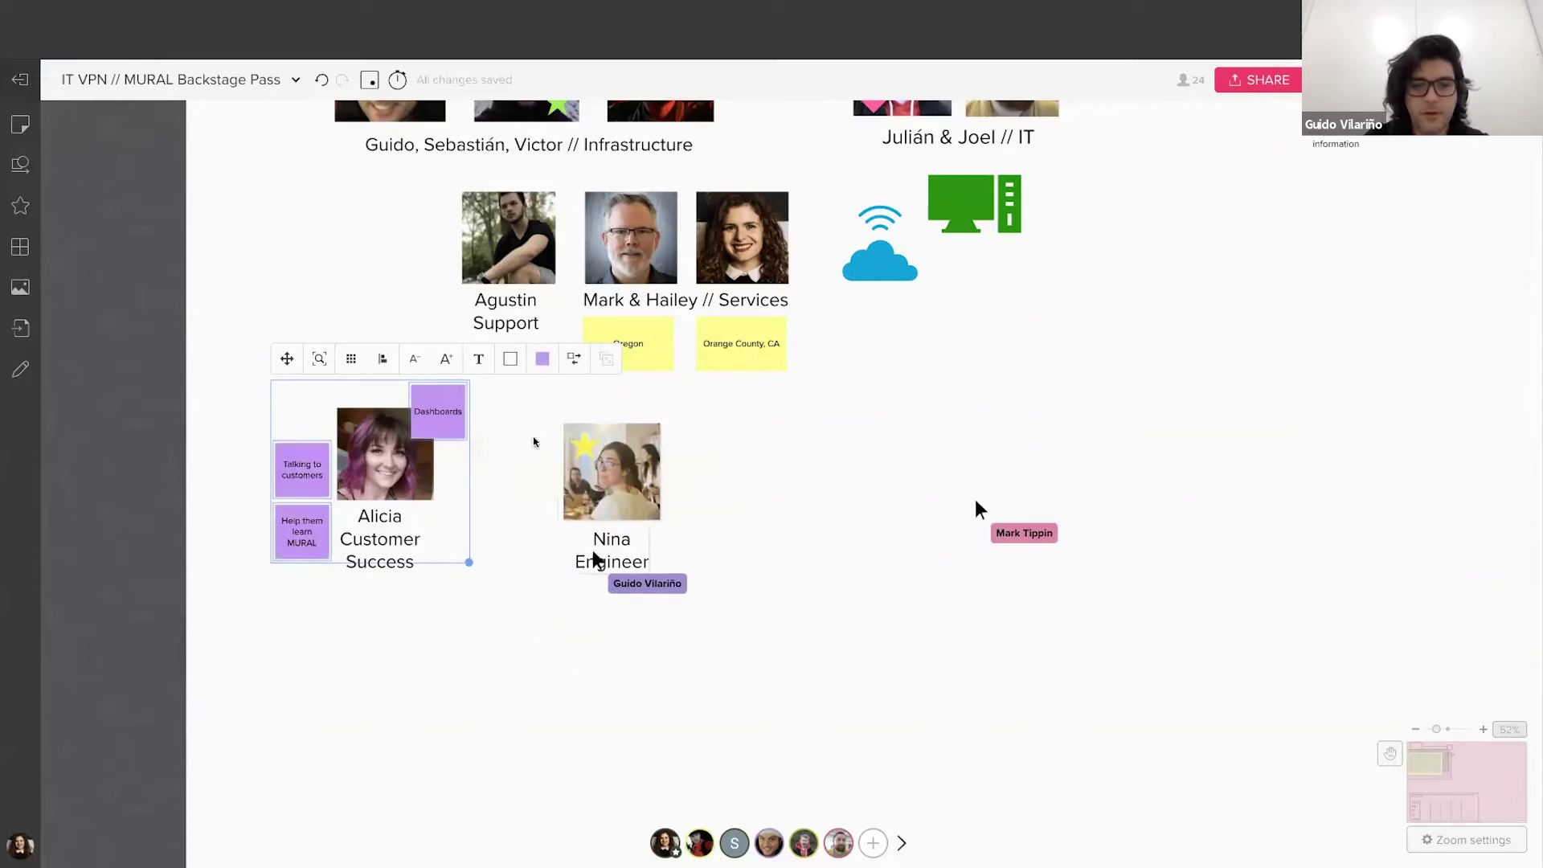
{"action": "left_click", "coordinate": [738, 482]}
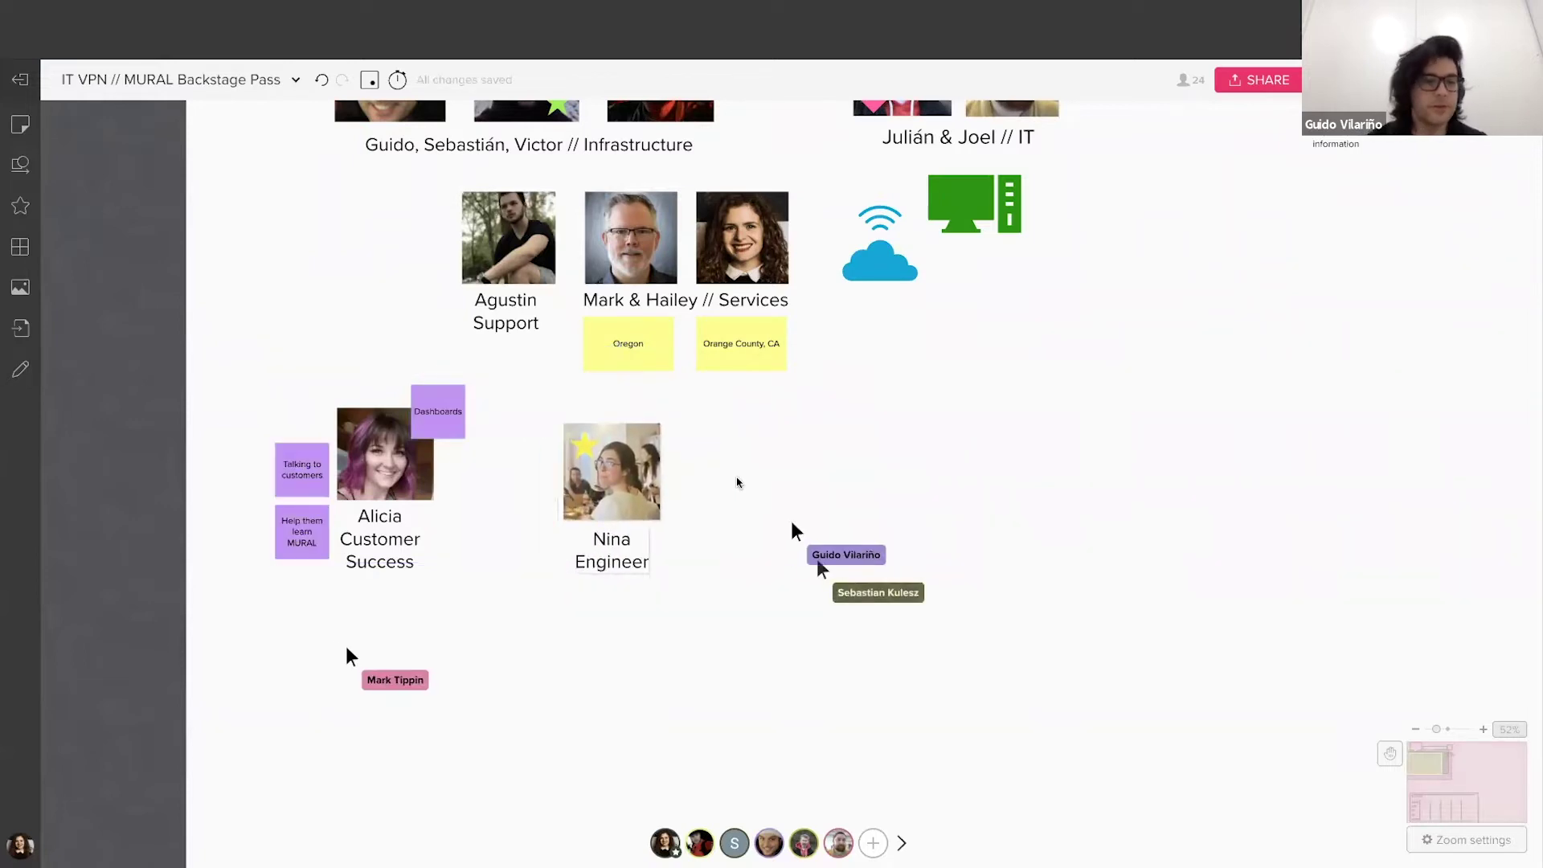
- Add a purple sticky note reading "Continuous integration systems" beside the Engineer photo
{"action": "double_click", "coordinate": [680, 474]}
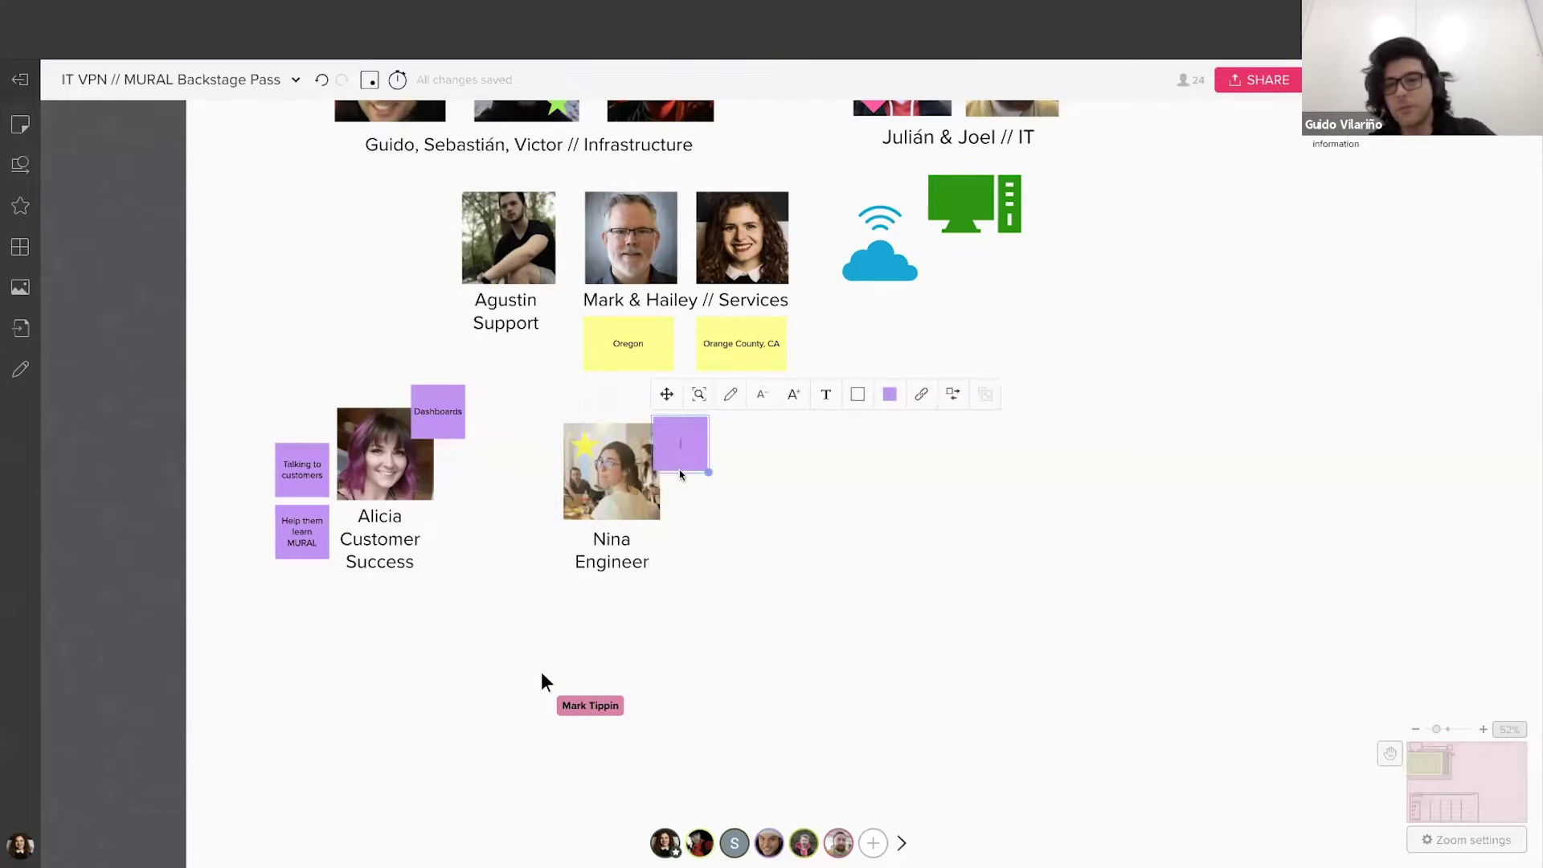
{"action": "type", "text": "Con"}
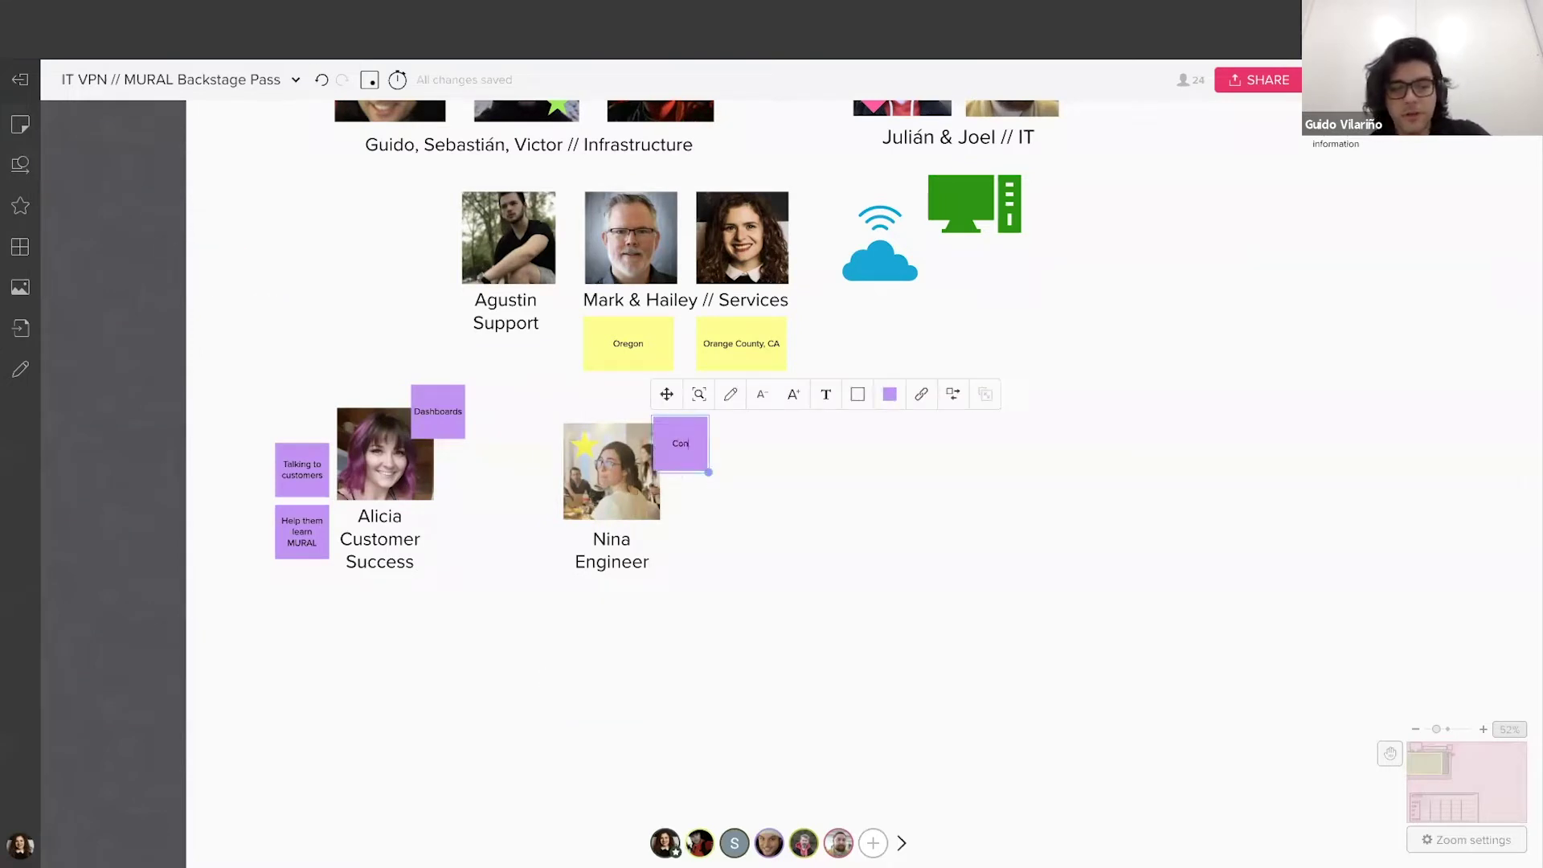
{"action": "type", "text": "tinuous int"}
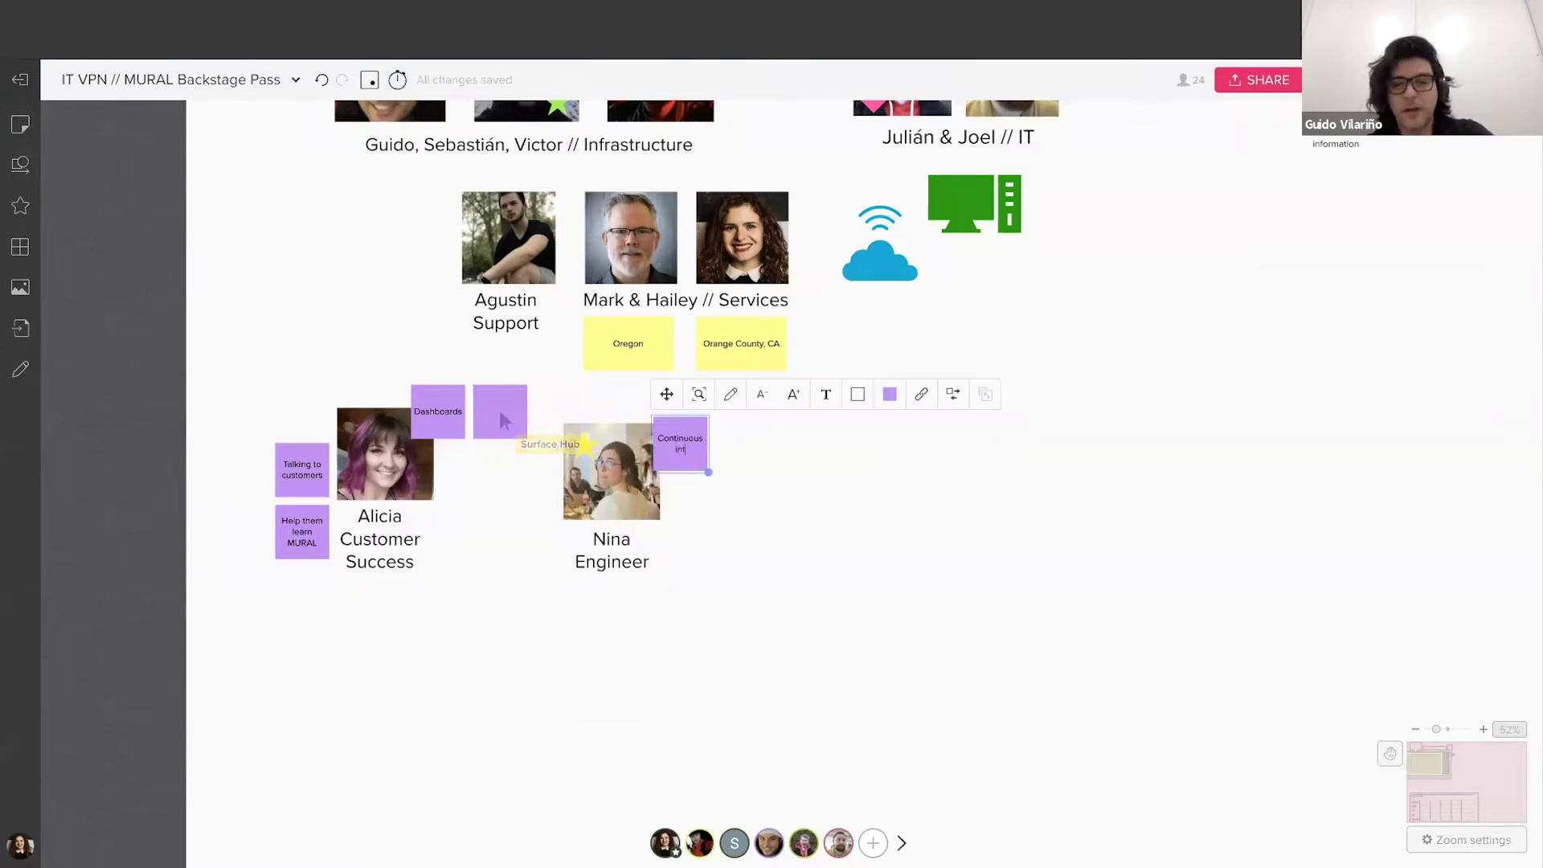
{"action": "type", "text": "egration systems"}
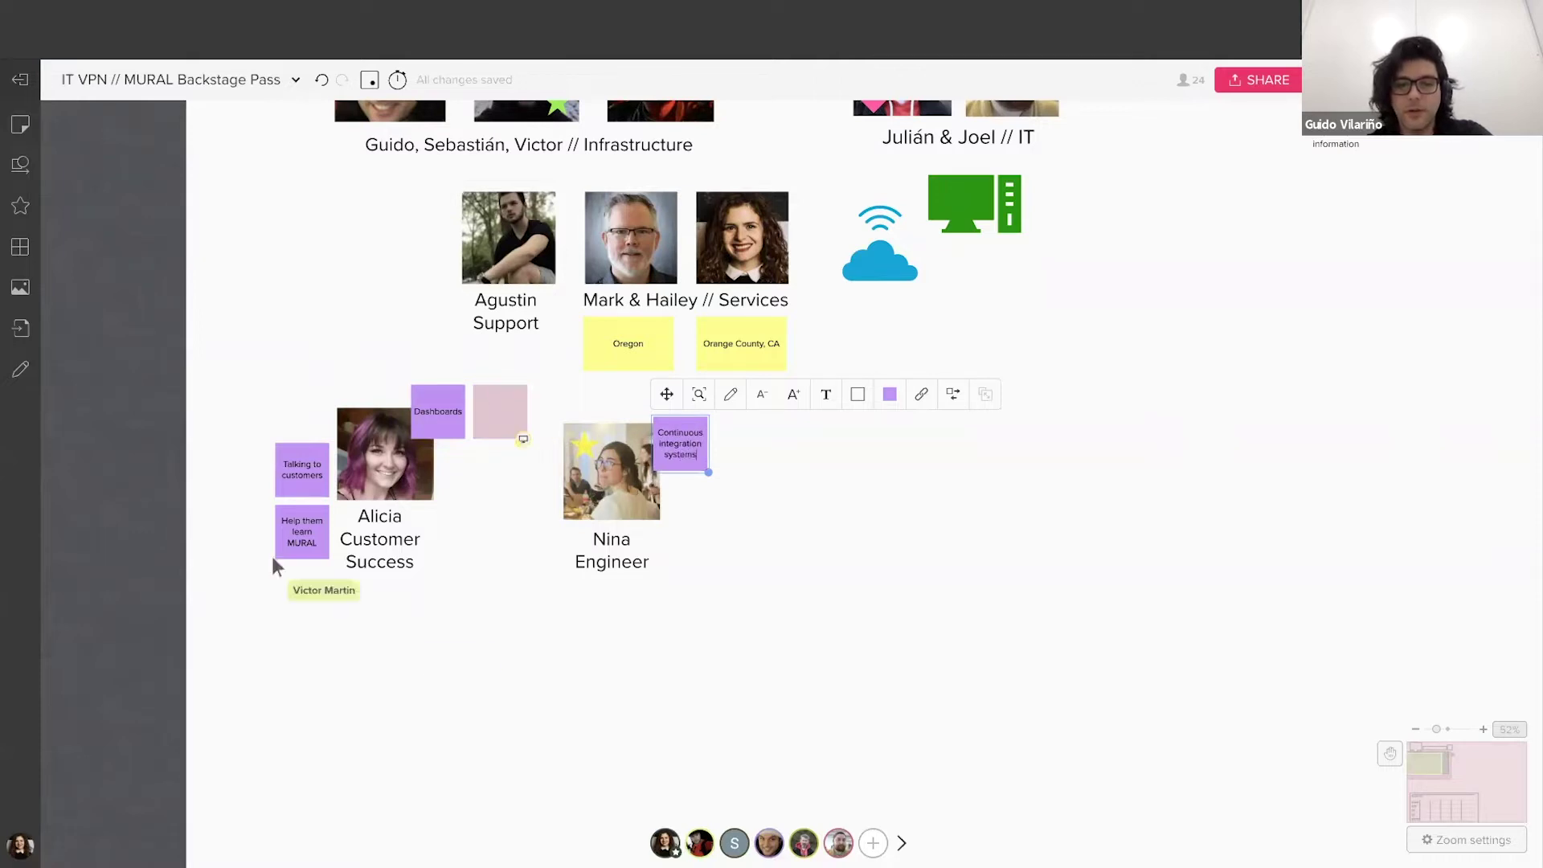
{"action": "left_click", "coordinate": [761, 475]}
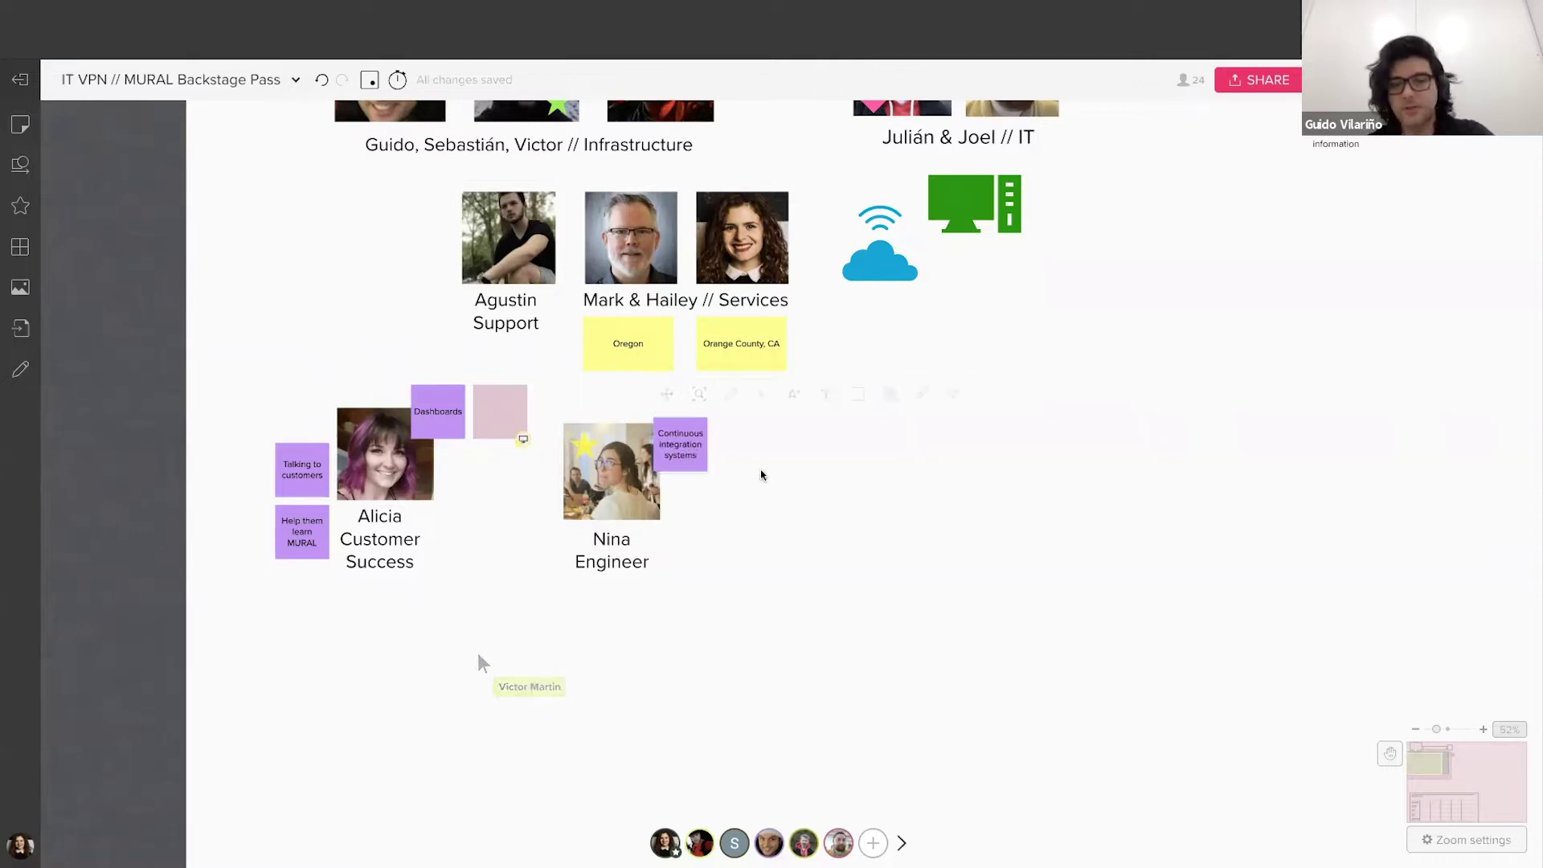
- Add two more notes by the Engineer photo, side by side, reading "How are automated tests going?" and "Repositories"
{"action": "double_click", "coordinate": [691, 495]}
{"action": "type", "text": "How are automated tests goin"}
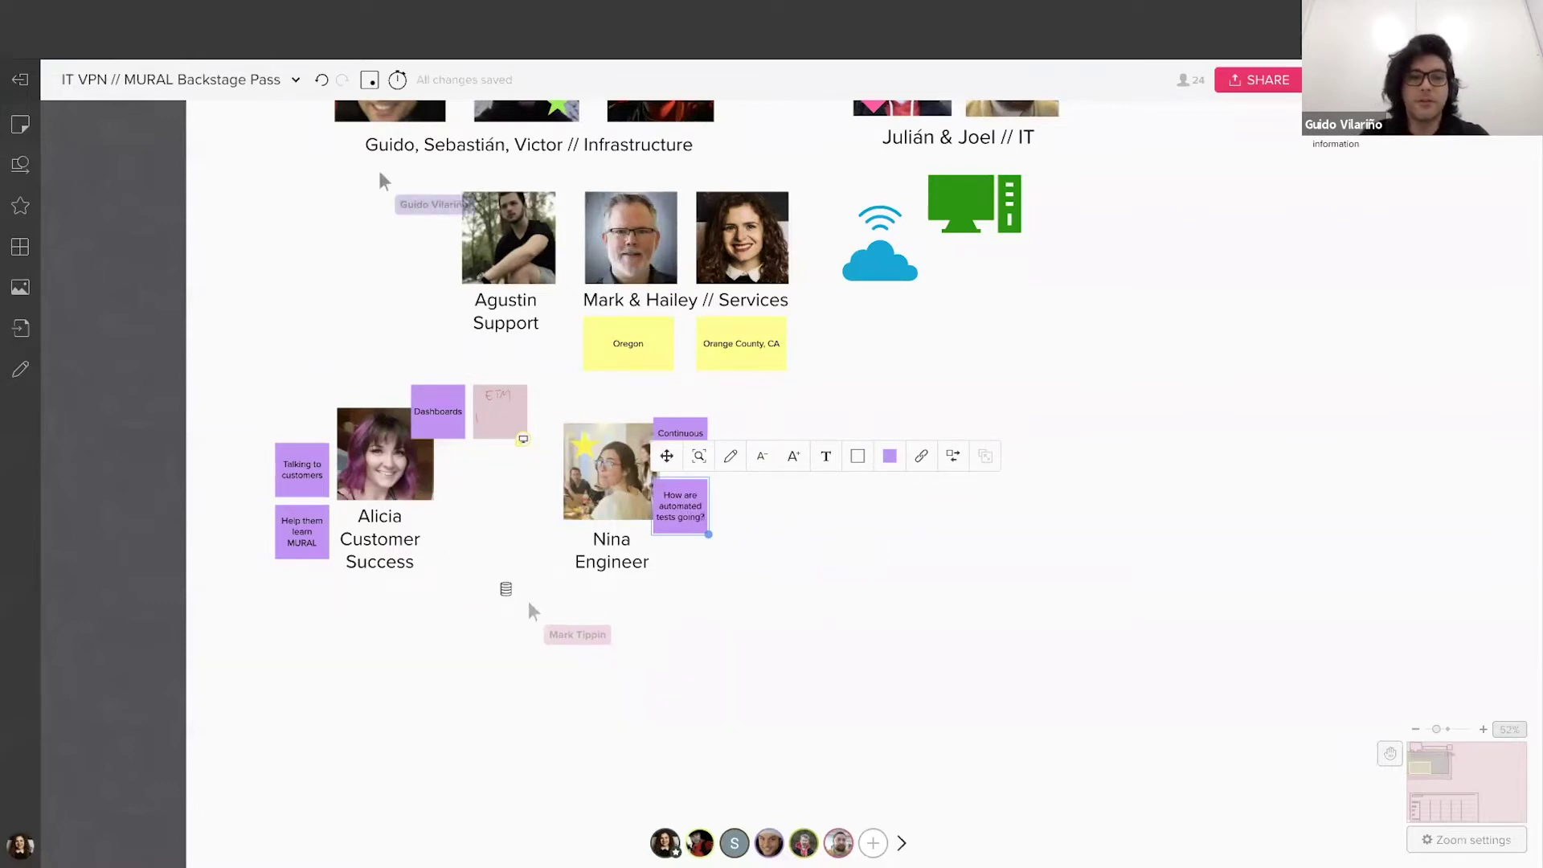
{"action": "type", "text": "g?"}
{"action": "key", "text": "Tab"}
{"action": "type", "text": "Repositories"}
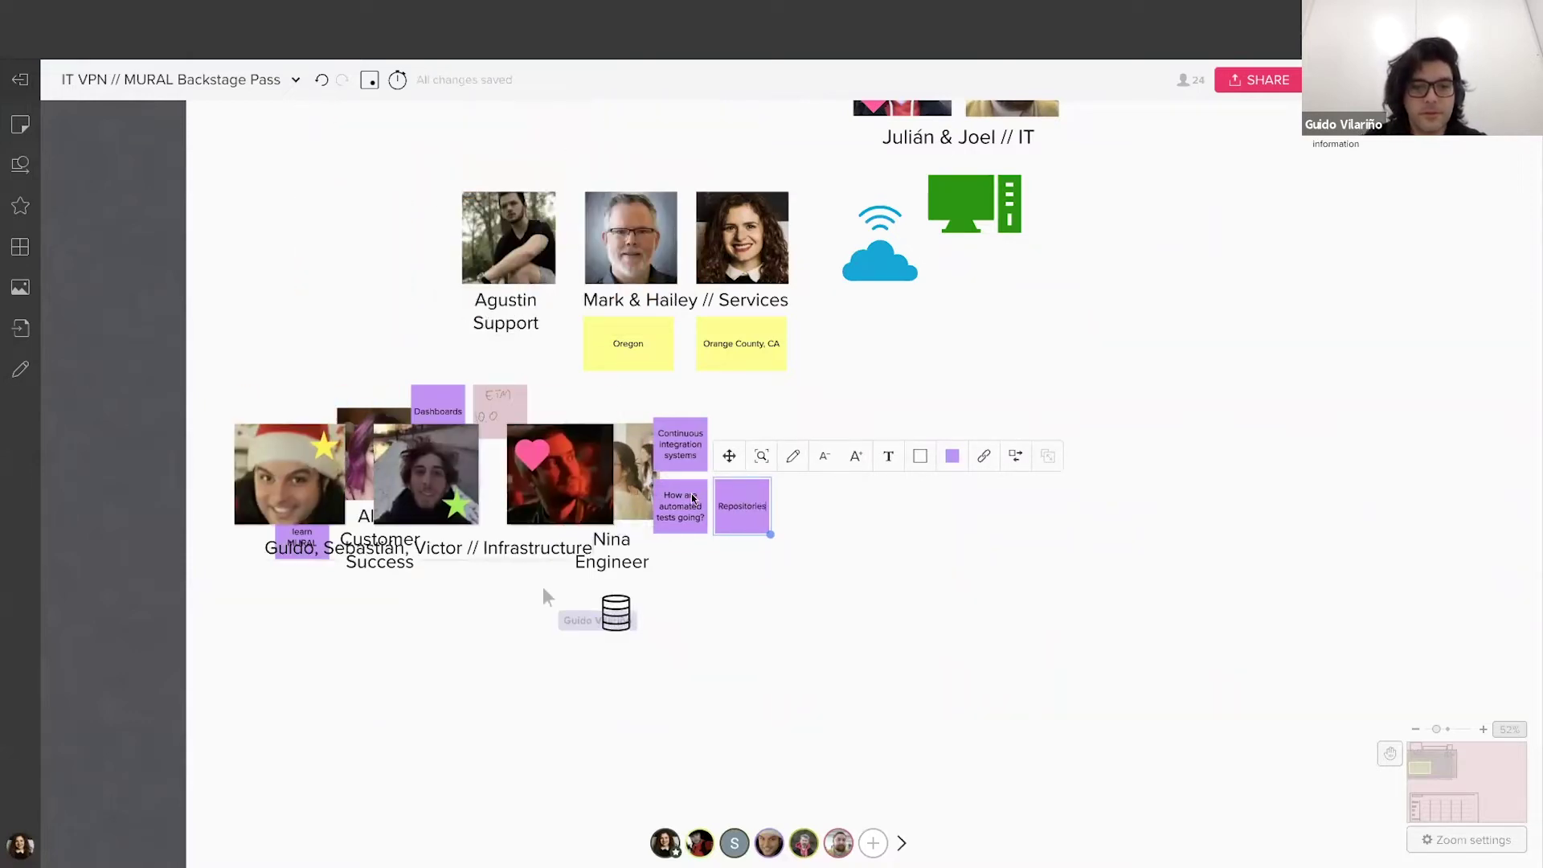
{"action": "key", "text": "Escape"}
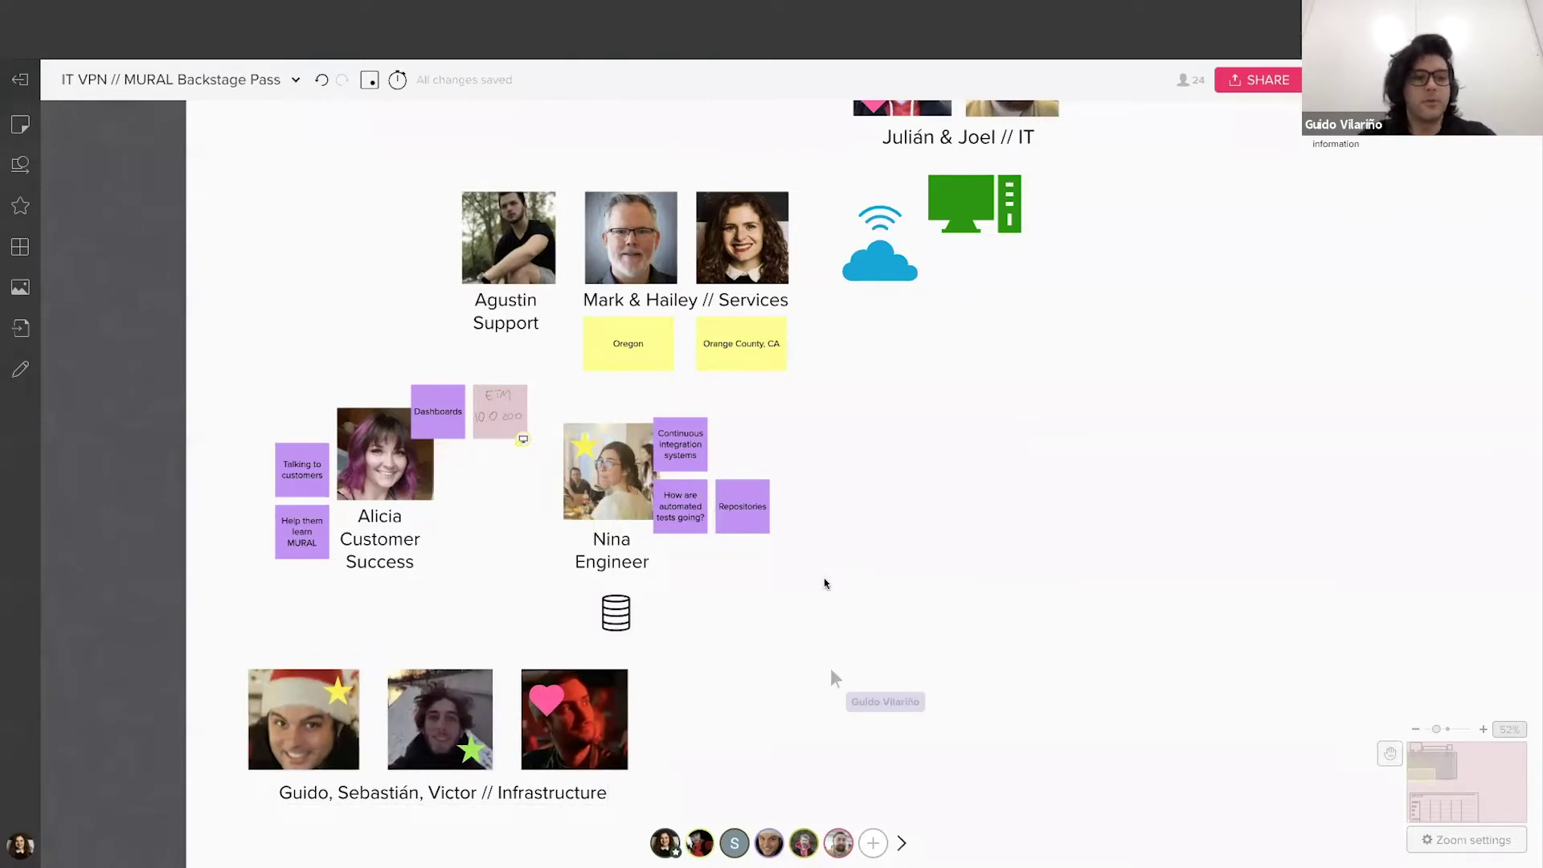
- Add two adjacent sticky notes beside the Infrastructure team photos, reading "Log into servers" and "maintenance"
{"action": "left_click_drag", "start_coordinate": [822, 581], "coordinate": [902, 424]}
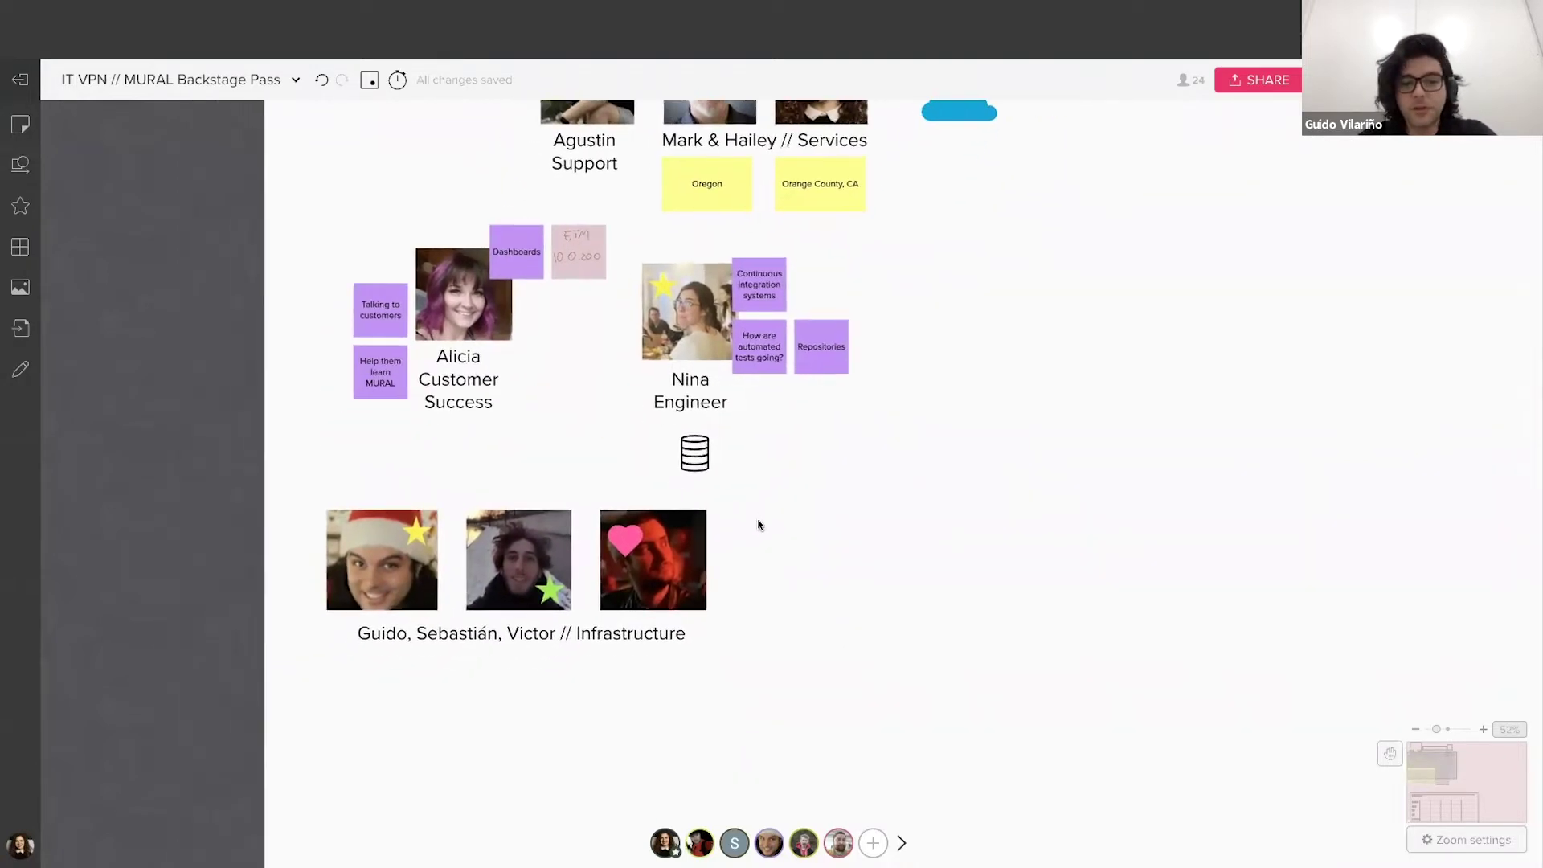
{"action": "scroll", "coordinate": [871, 450], "scroll_direction": "up", "scroll_amount": 5}
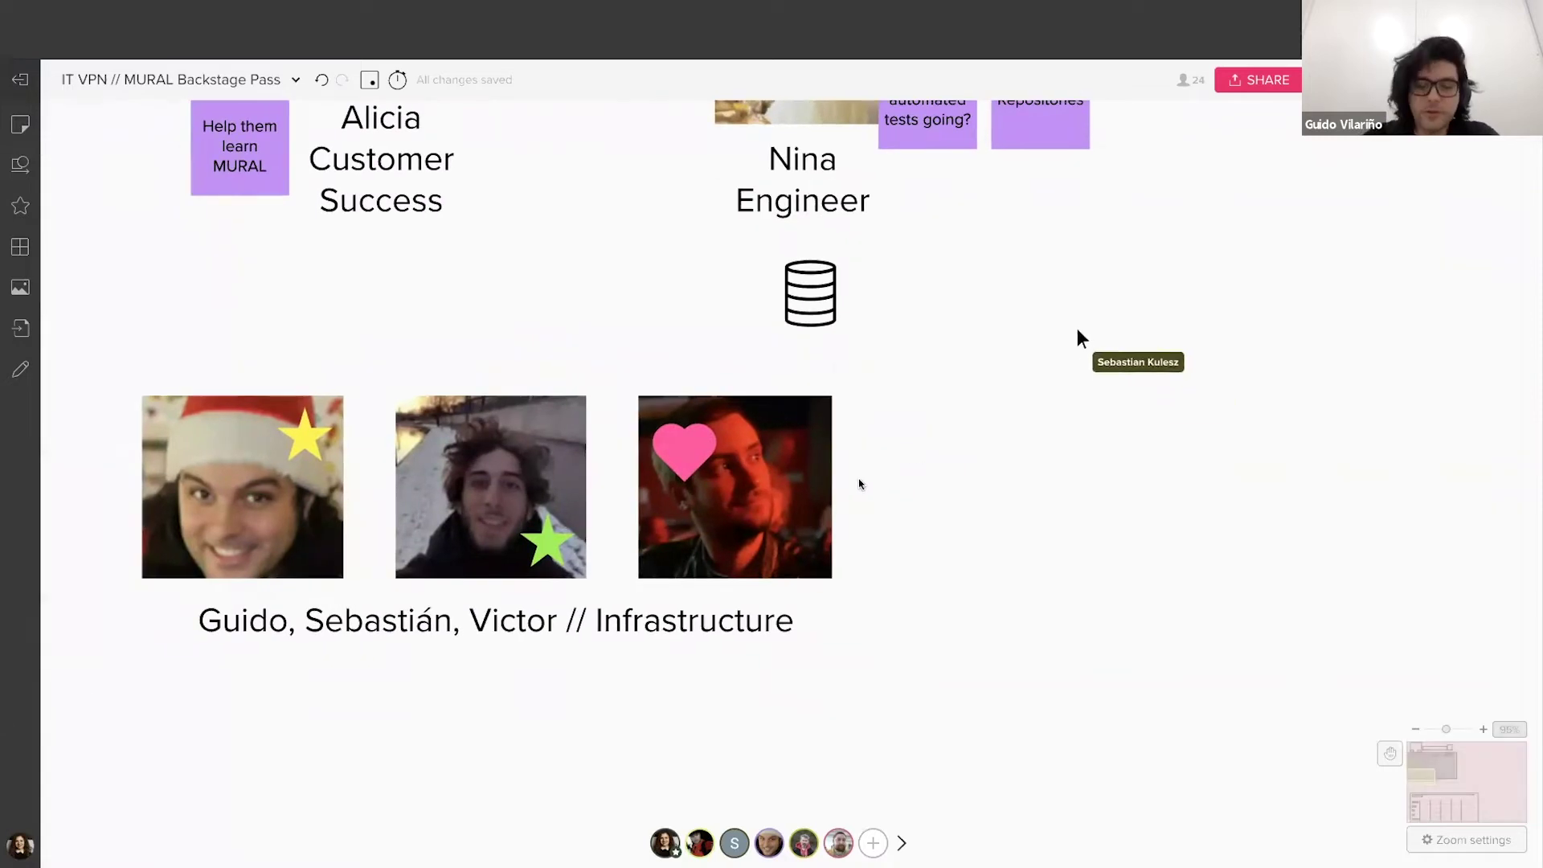
{"action": "scroll", "coordinate": [859, 480], "scroll_direction": "down", "scroll_amount": 2}
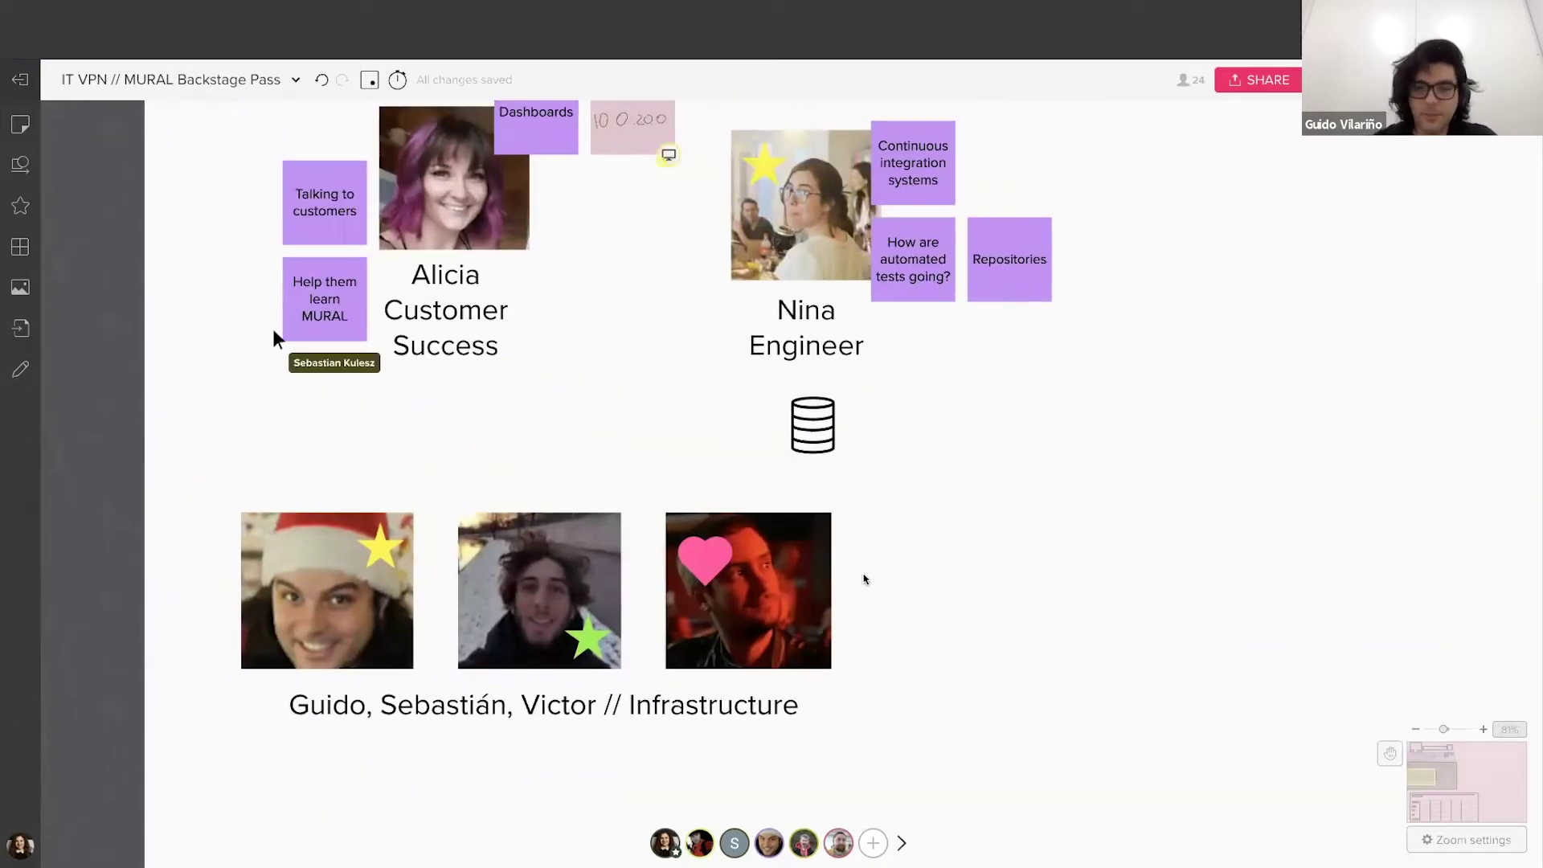
{"action": "double_click", "coordinate": [864, 580]}
{"action": "type", "text": "Log into servers"}
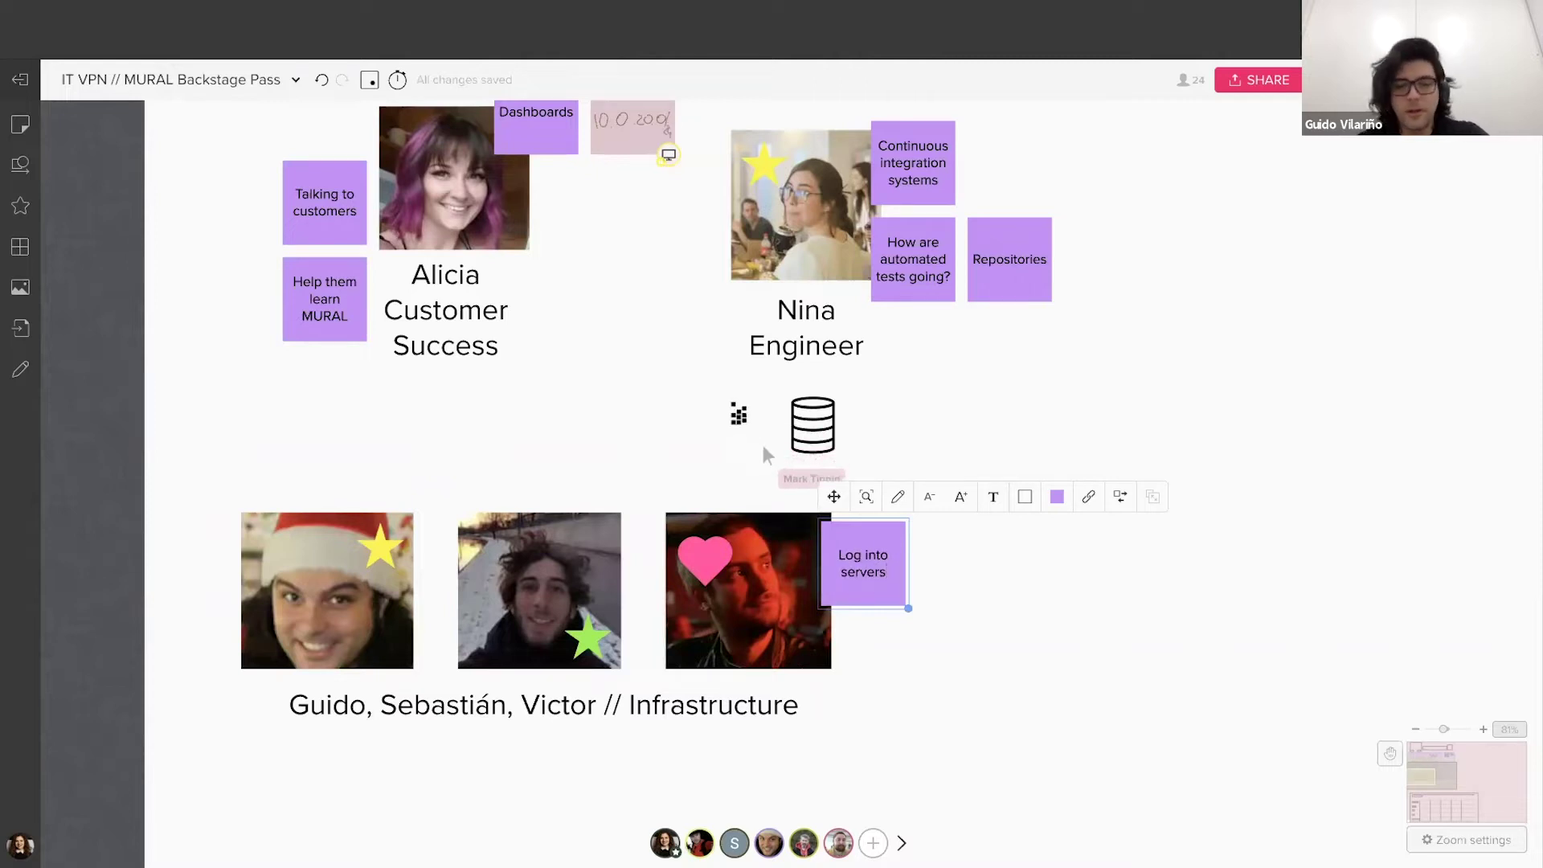
{"action": "key", "text": "Tab"}
{"action": "type", "text": "maintenance"}
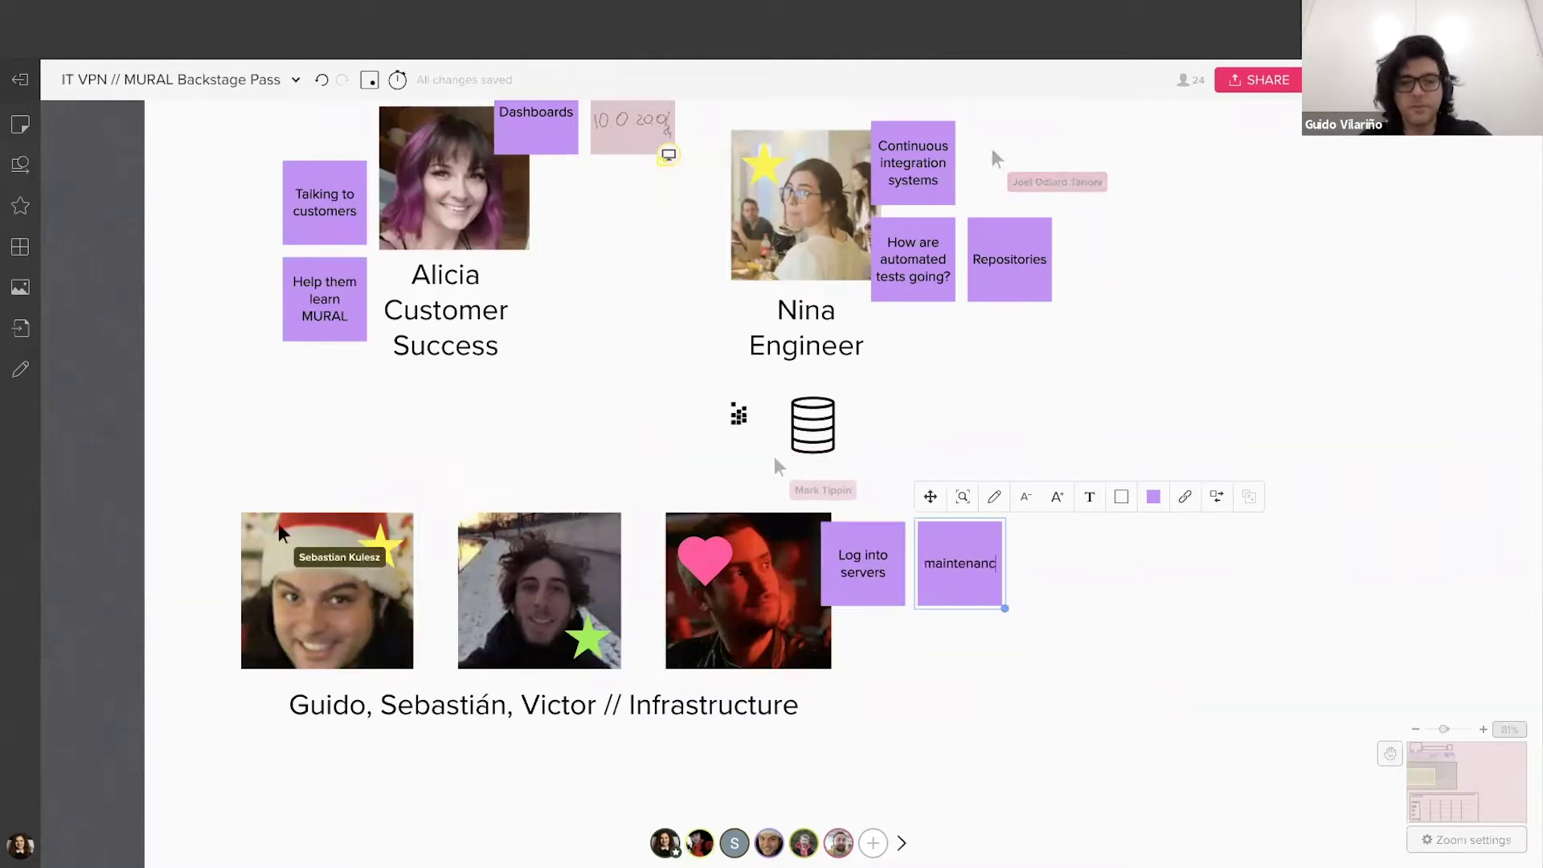
- Move the "maintenance" sticky note between the second and third Infrastructure photos, overlapping their upper edges
{"action": "left_click_drag", "start_coordinate": [954, 583], "coordinate": [589, 500]}
{"action": "left_click", "coordinate": [894, 639]}
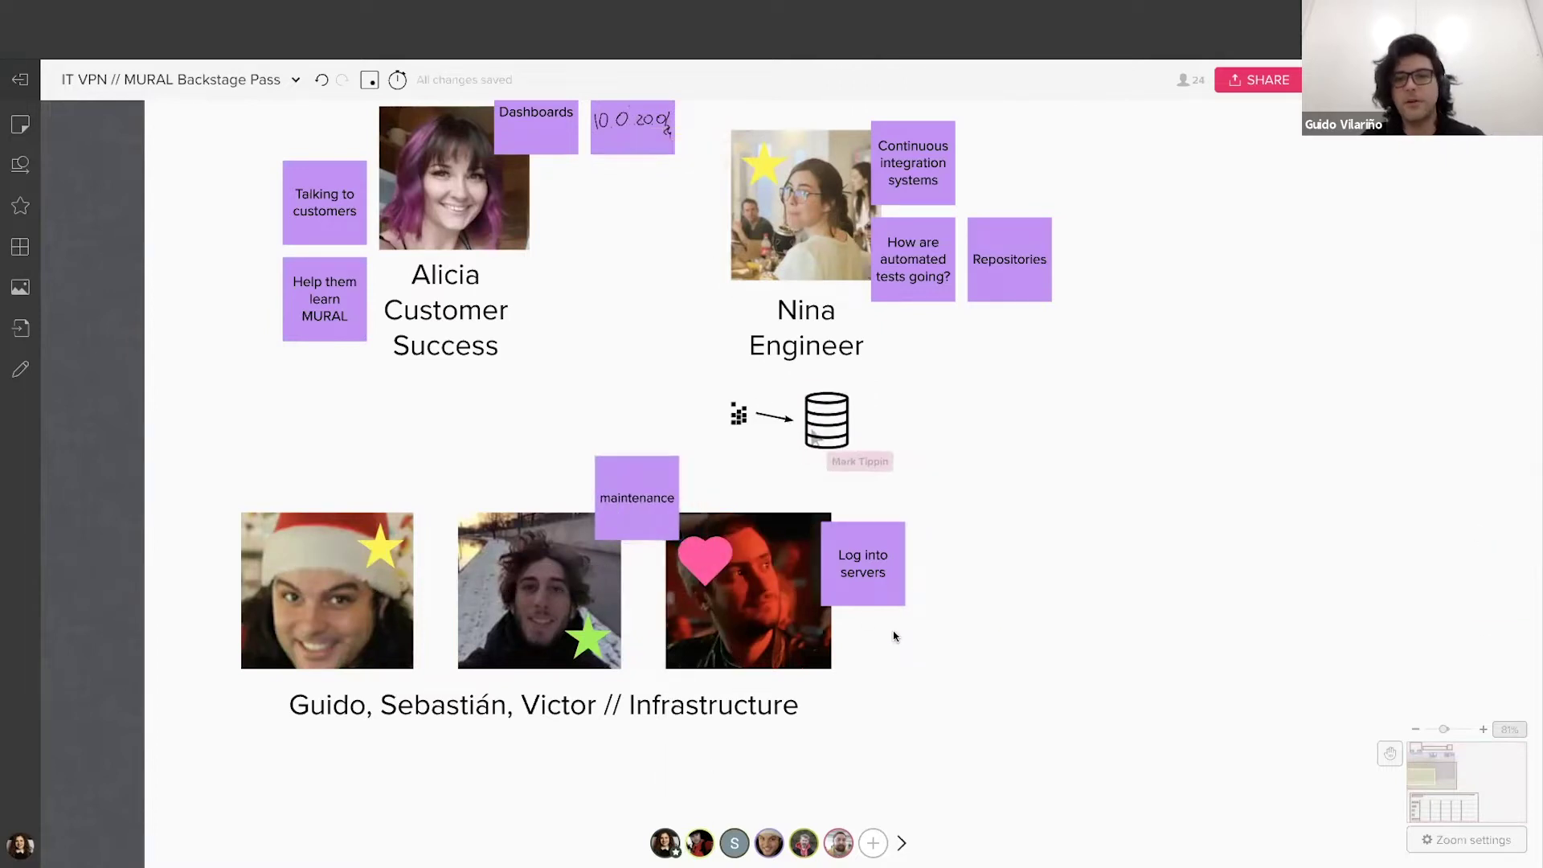
- Add two adjacent purple sticky notes beside the IT photos, reading "Manage access" and "Manage VPN"
{"action": "scroll", "coordinate": [893, 638], "scroll_direction": "down", "scroll_amount": 2}
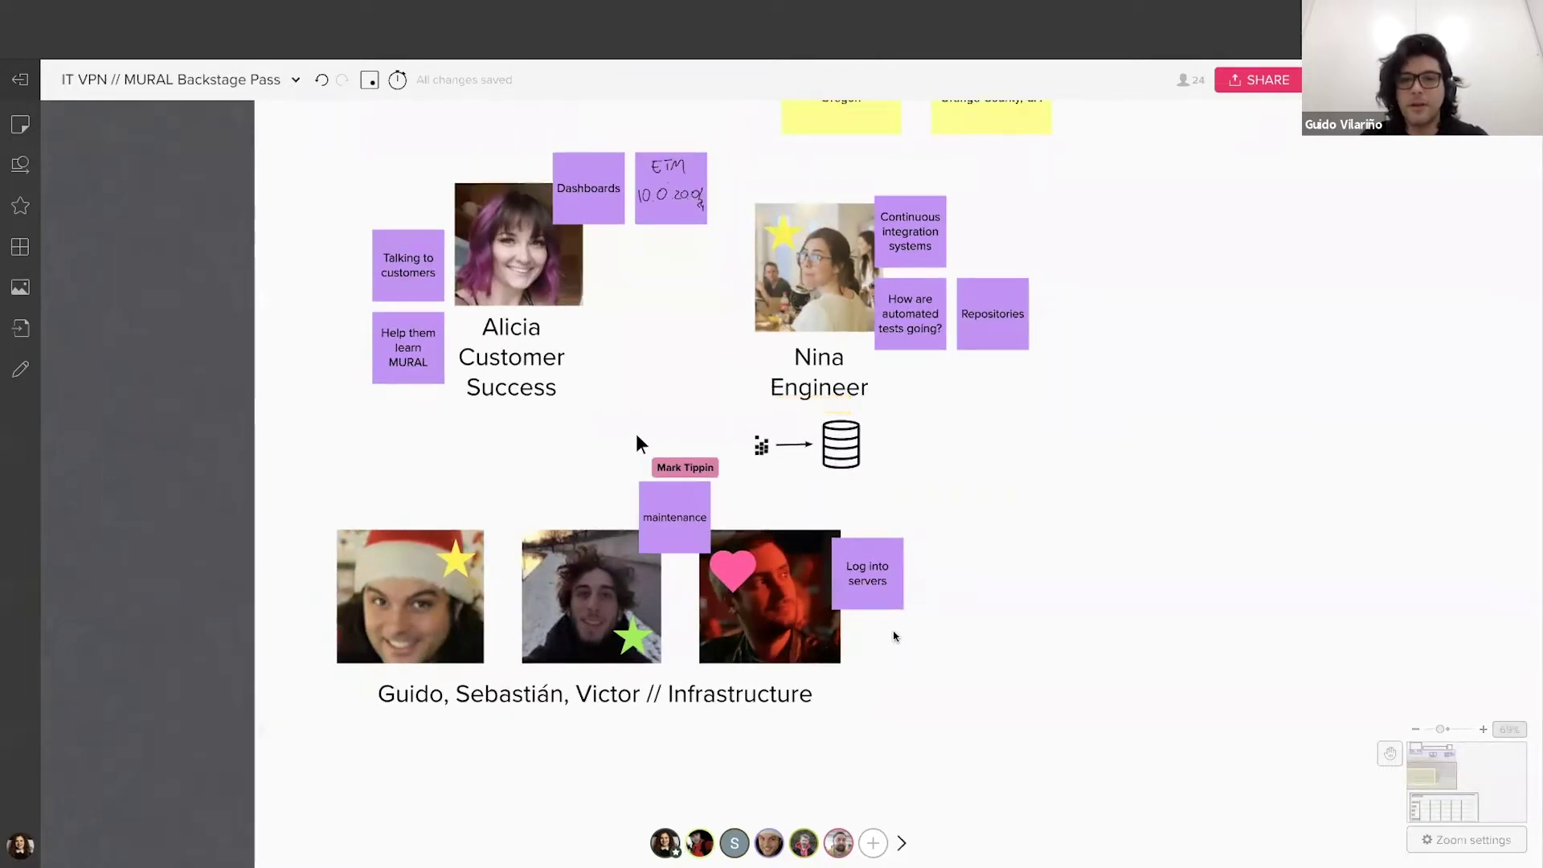
{"action": "scroll", "coordinate": [897, 636], "scroll_direction": "down", "scroll_amount": 3}
{"action": "scroll", "coordinate": [912, 636], "scroll_direction": "down", "scroll_amount": 1}
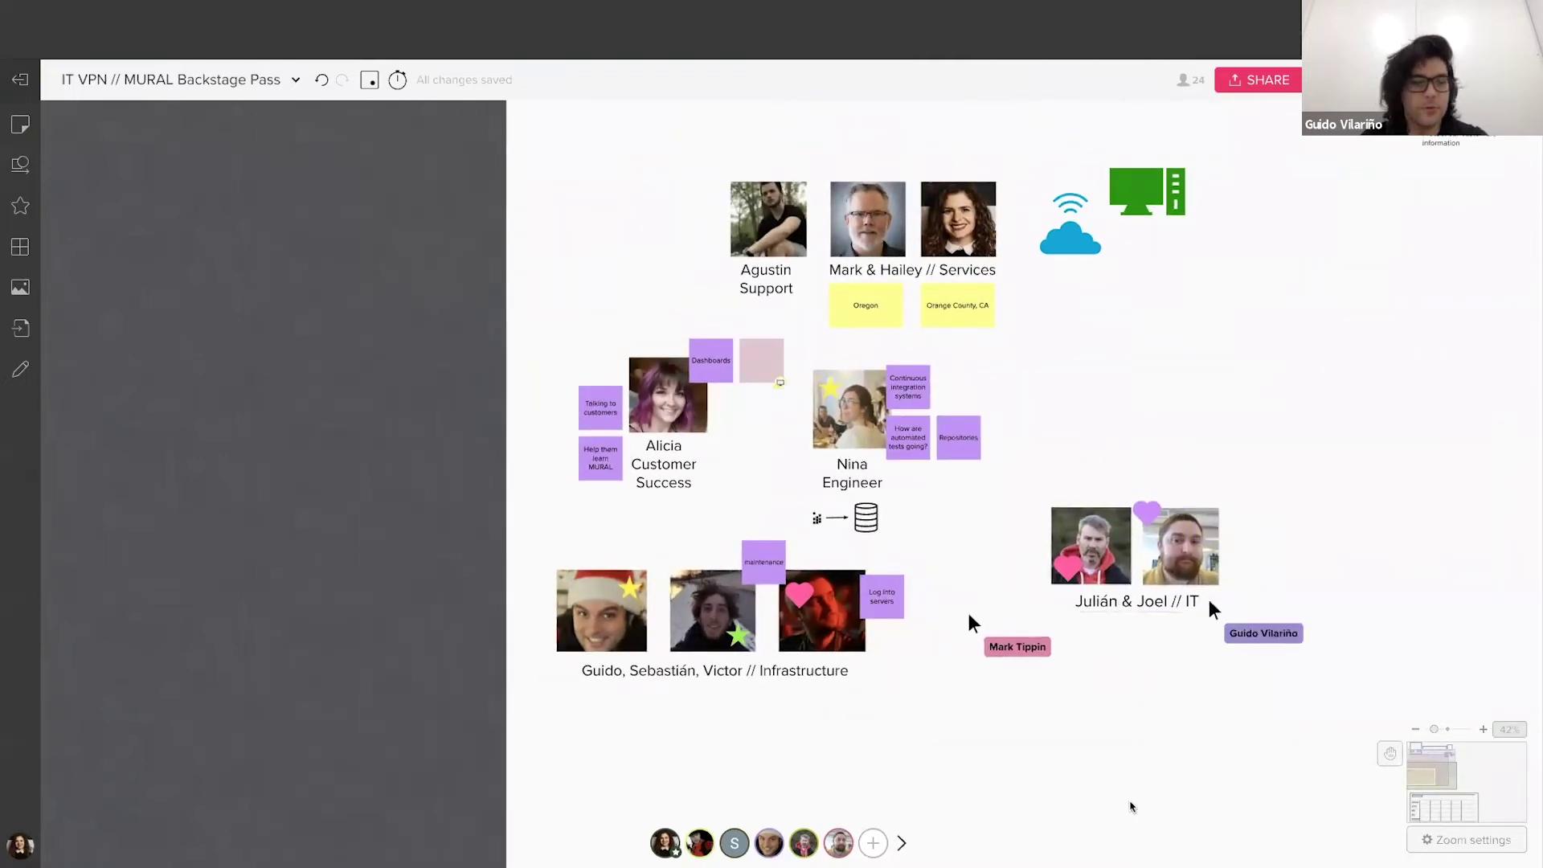
{"action": "scroll", "coordinate": [974, 657], "scroll_direction": "right", "scroll_amount": 2}
{"action": "scroll", "coordinate": [972, 658], "scroll_direction": "right", "scroll_amount": 3}
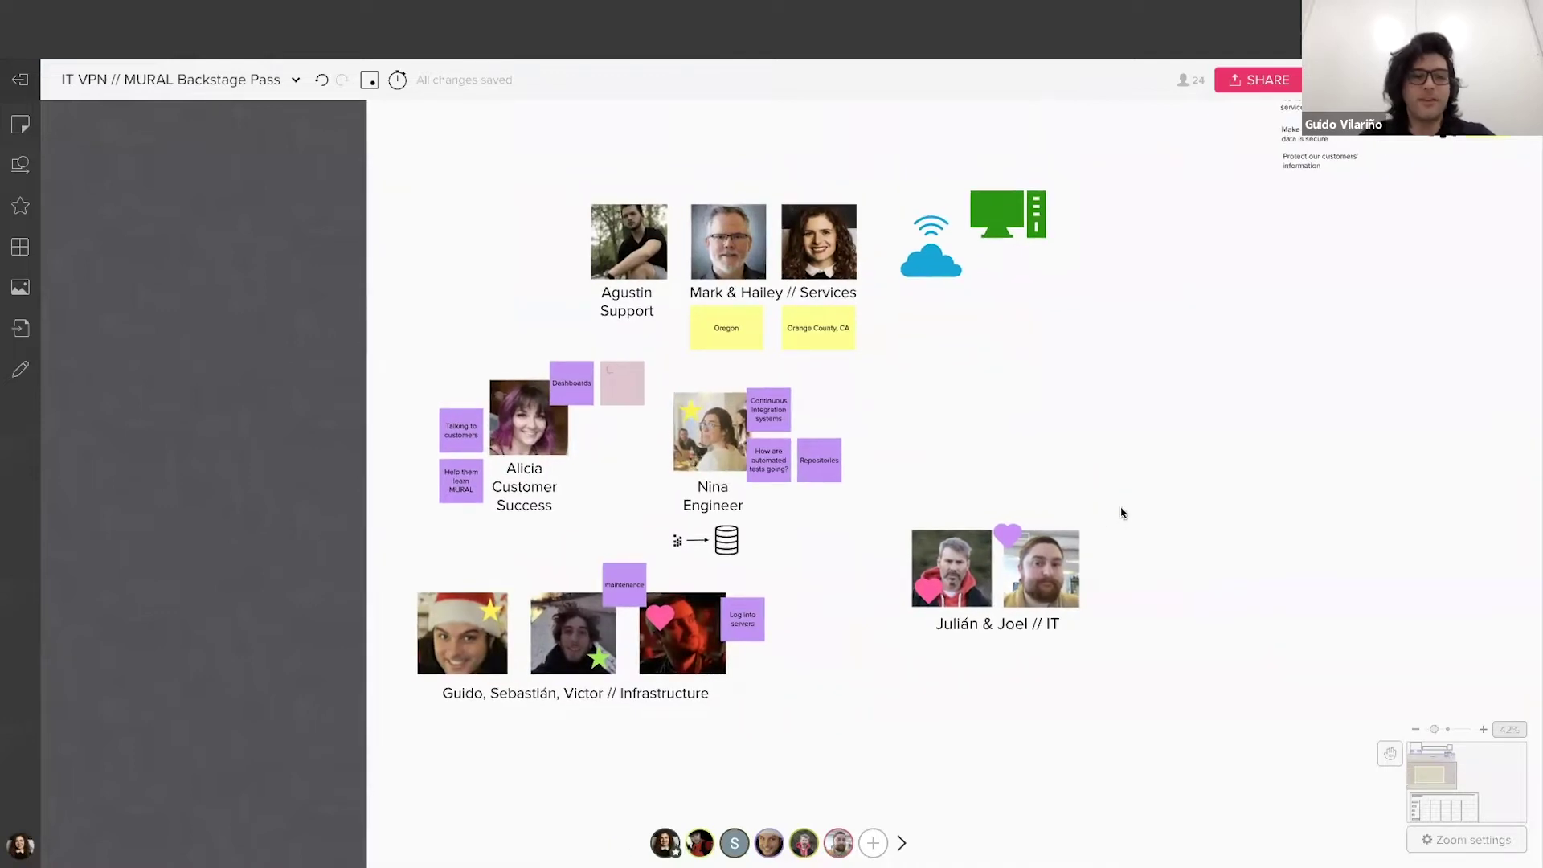
{"action": "double_click", "coordinate": [1092, 523]}
{"action": "scroll", "coordinate": [1092, 525], "scroll_direction": "up", "scroll_amount": 1}
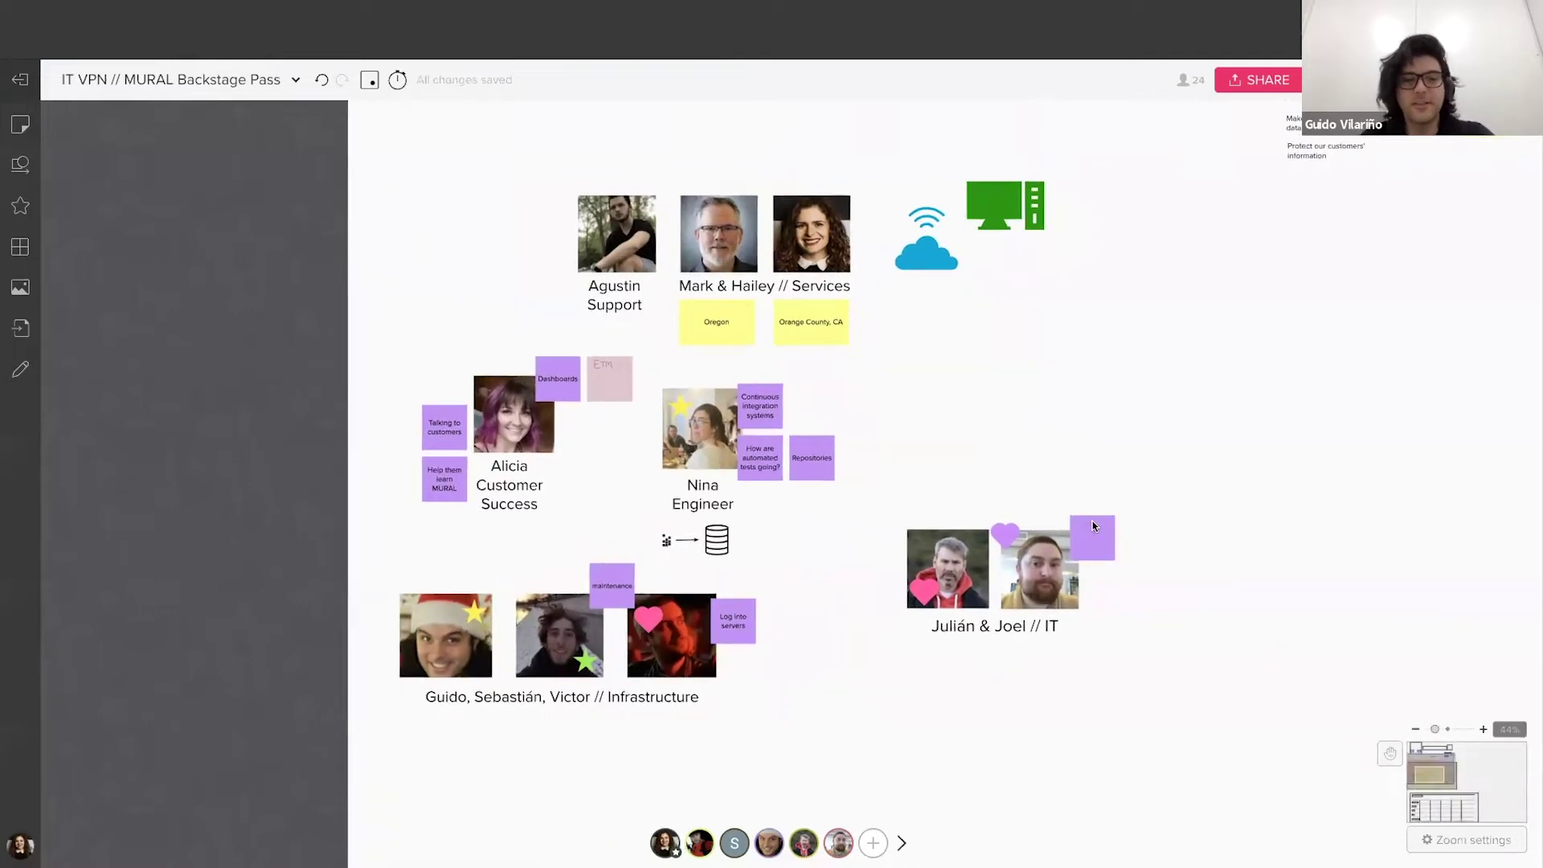
{"action": "type", "text": "Manage acce"}
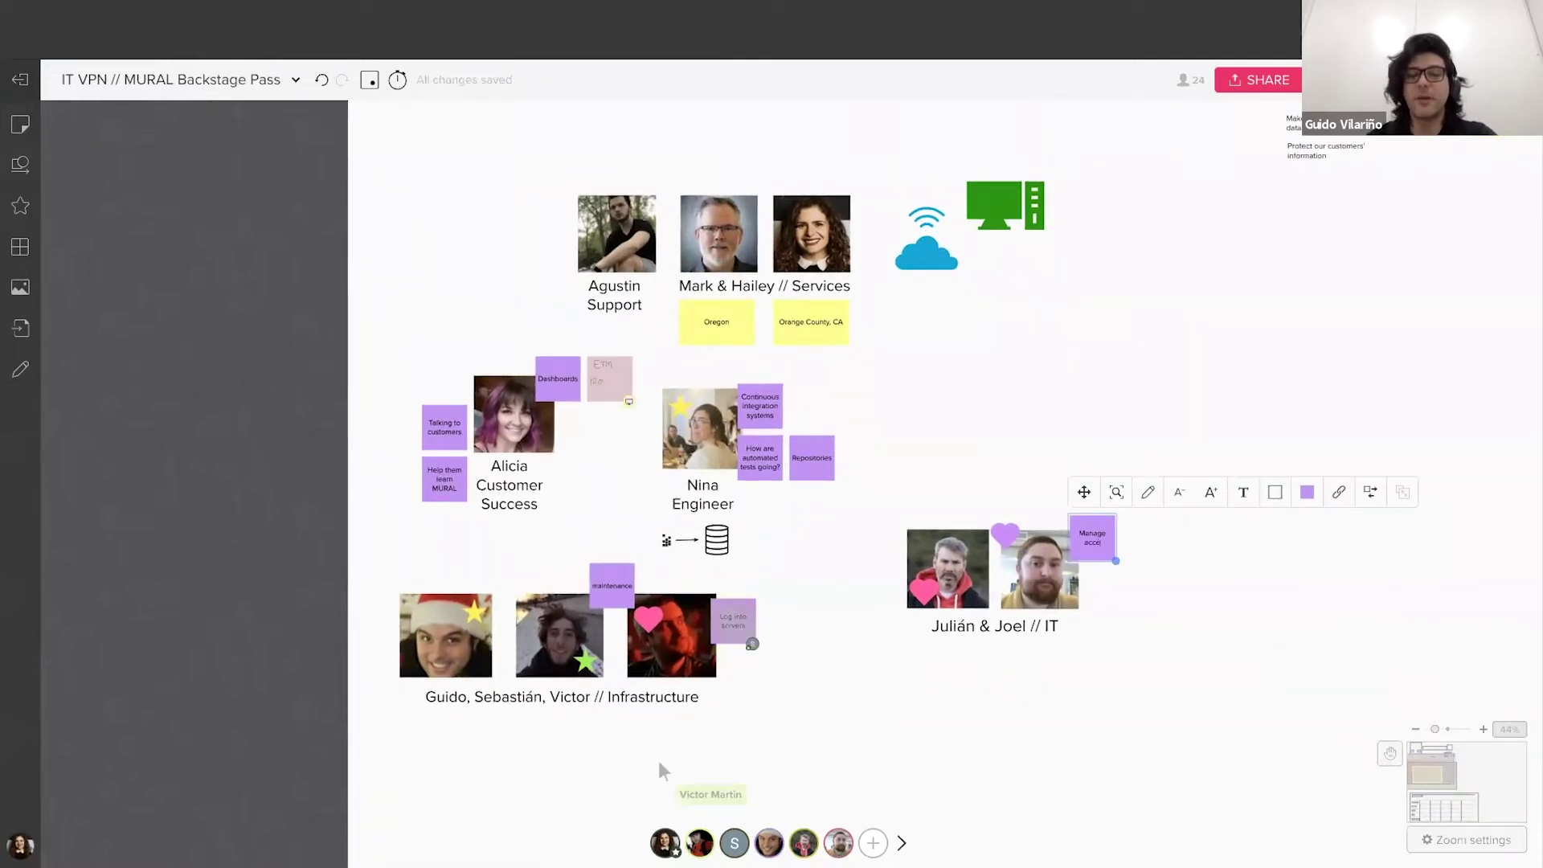
{"action": "type", "text": "ss"}
{"action": "key", "text": "Tab"}
{"action": "type", "text": "Manage VPS"}
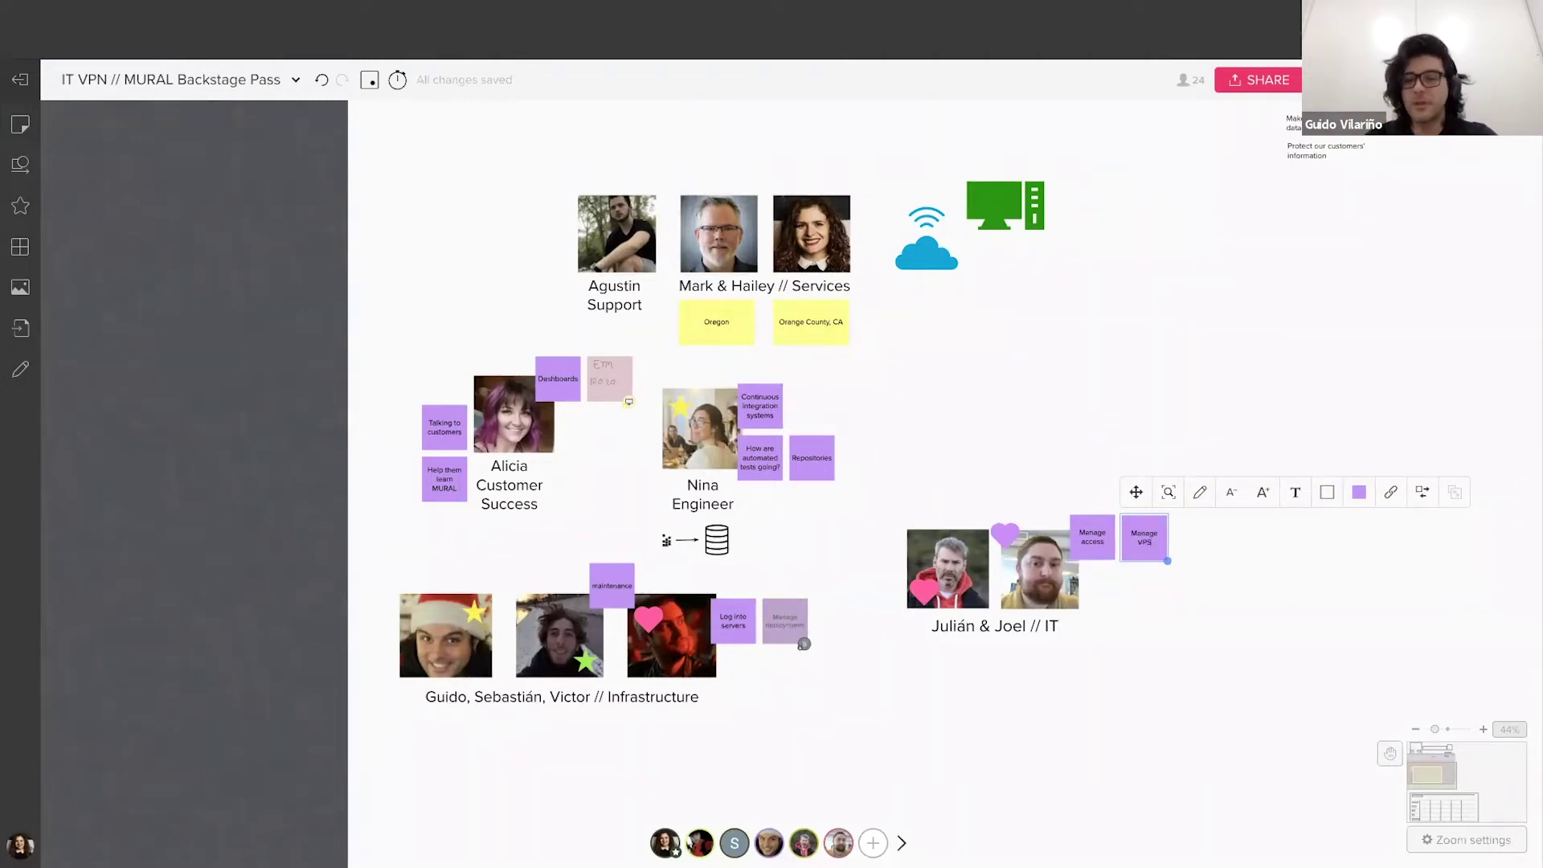
{"action": "key", "text": "BackSpace"}
{"action": "type", "text": "N"}
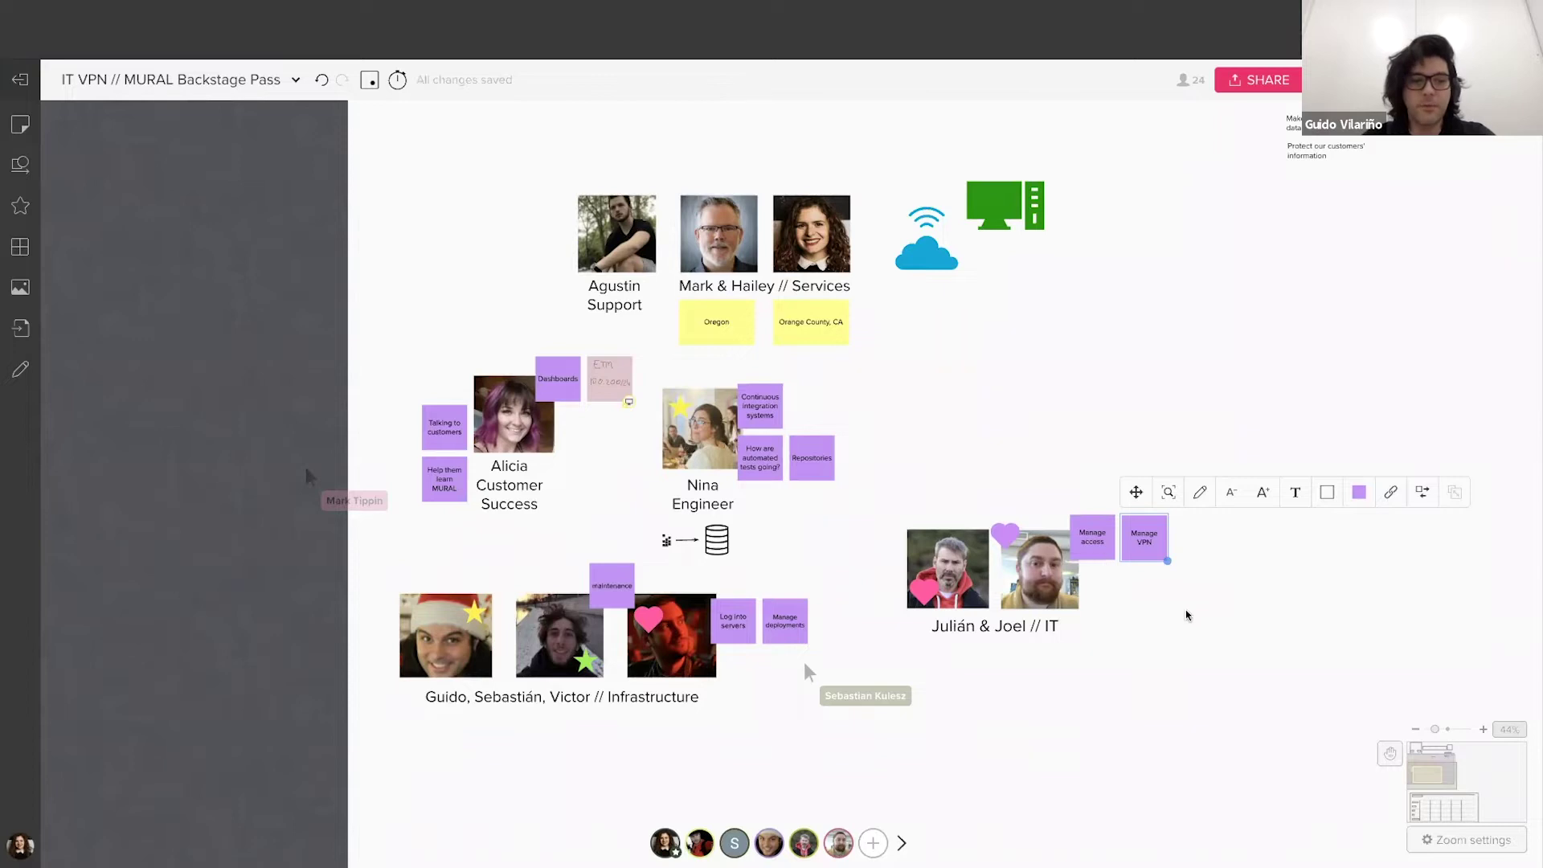
- Recolor the three sticky notes beside the Engineer photo light blue
{"action": "scroll", "coordinate": [733, 416], "scroll_direction": "right", "scroll_amount": 1}
{"action": "left_click", "coordinate": [733, 415]}
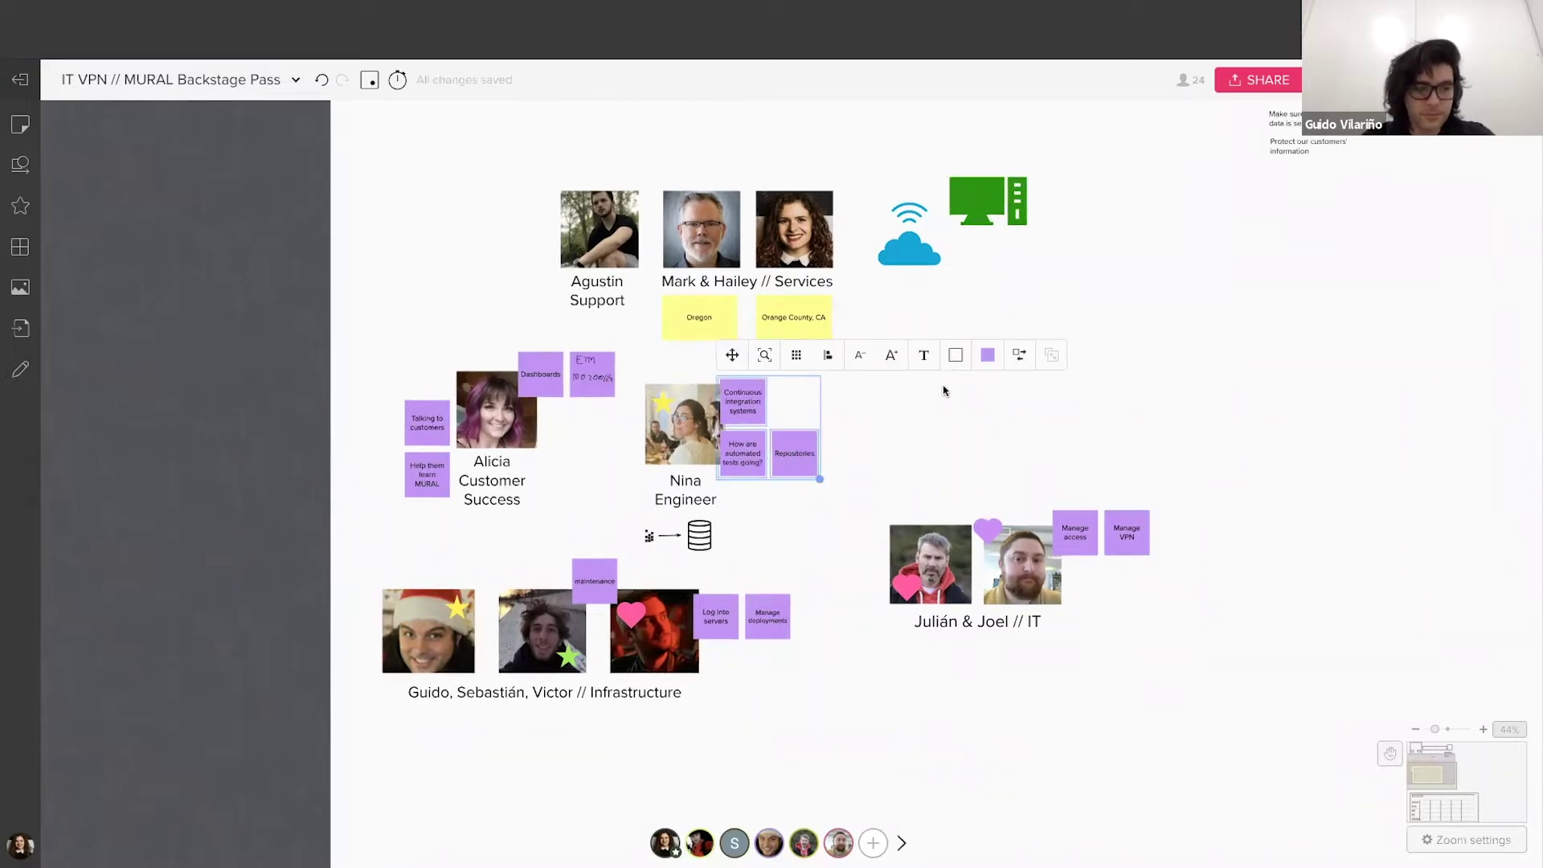
{"action": "left_click", "coordinate": [987, 355]}
{"action": "left_click", "coordinate": [953, 442]}
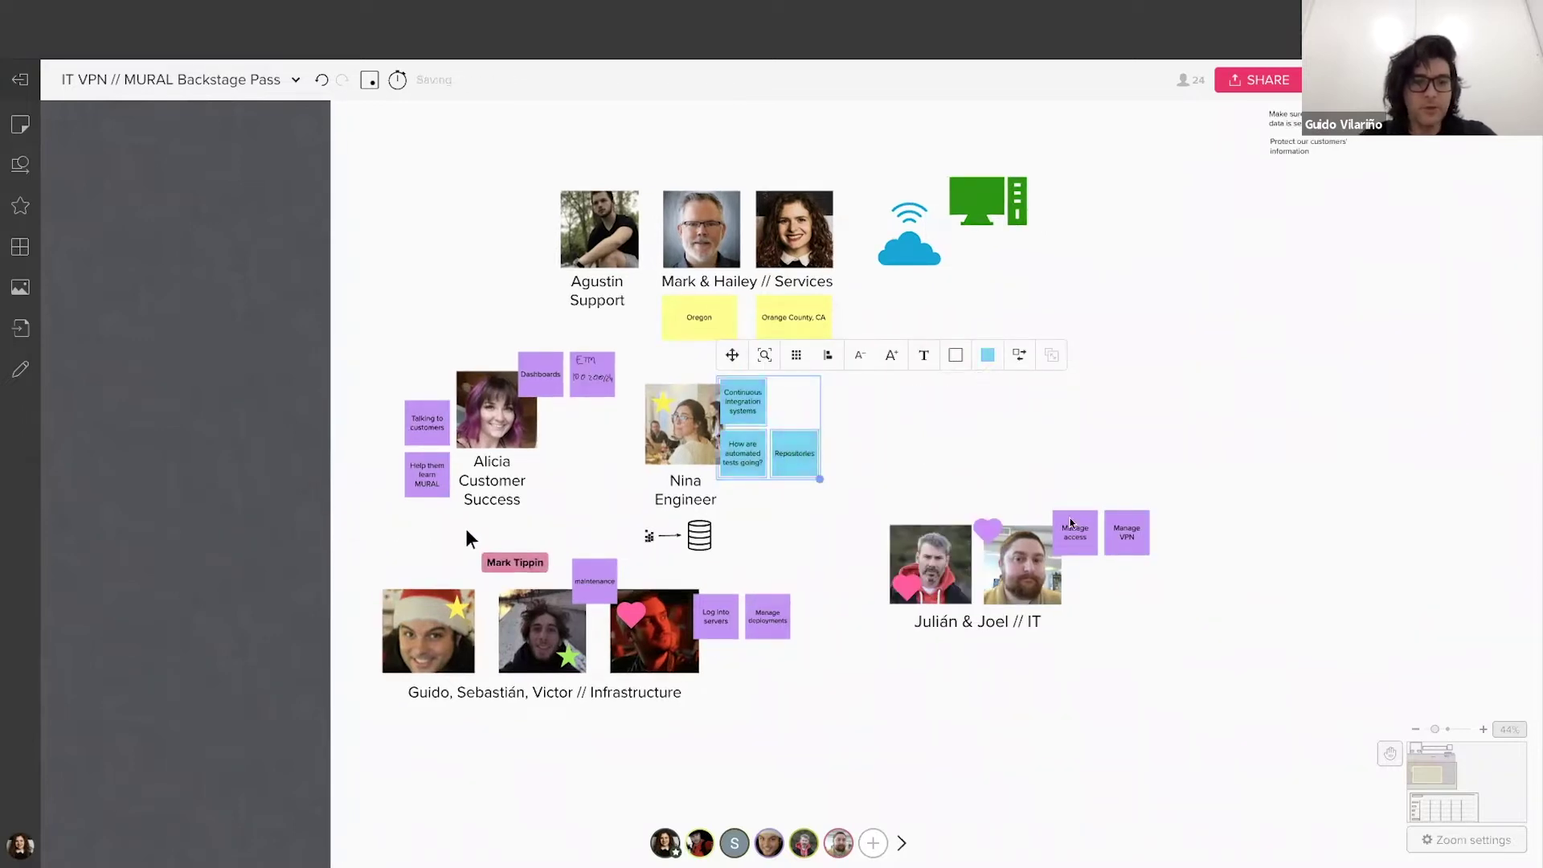
- Recolor the "Manage access" and "Manage VPN" notes beside the IT photos pink
{"action": "left_click", "coordinate": [1075, 532]}
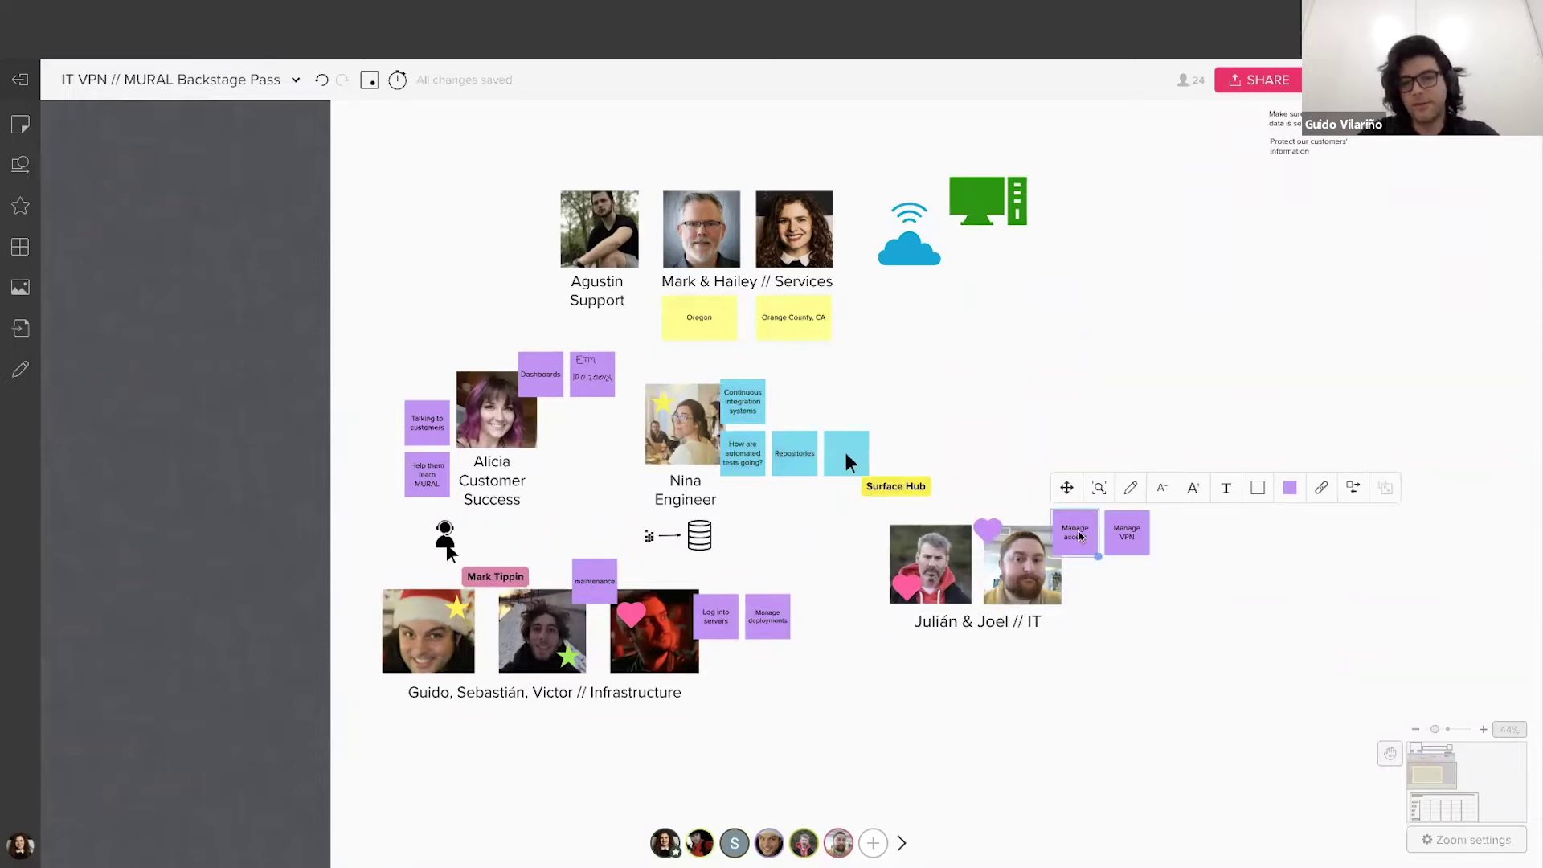
{"action": "left_click", "coordinate": [1127, 533], "text": "shift"}
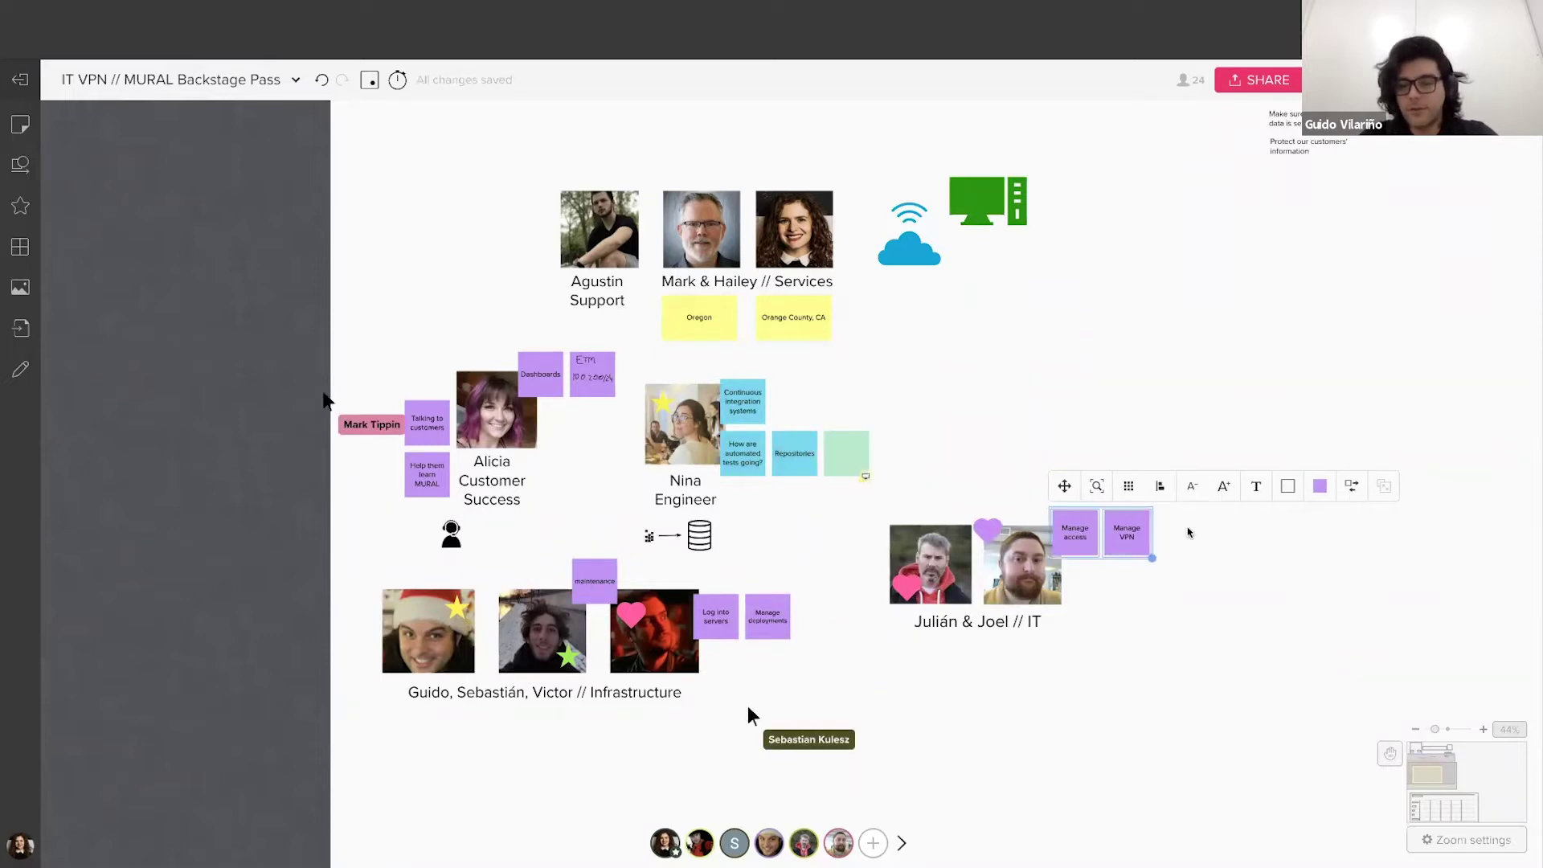
{"action": "left_click", "coordinate": [1319, 485]}
{"action": "left_click", "coordinate": [1302, 574]}
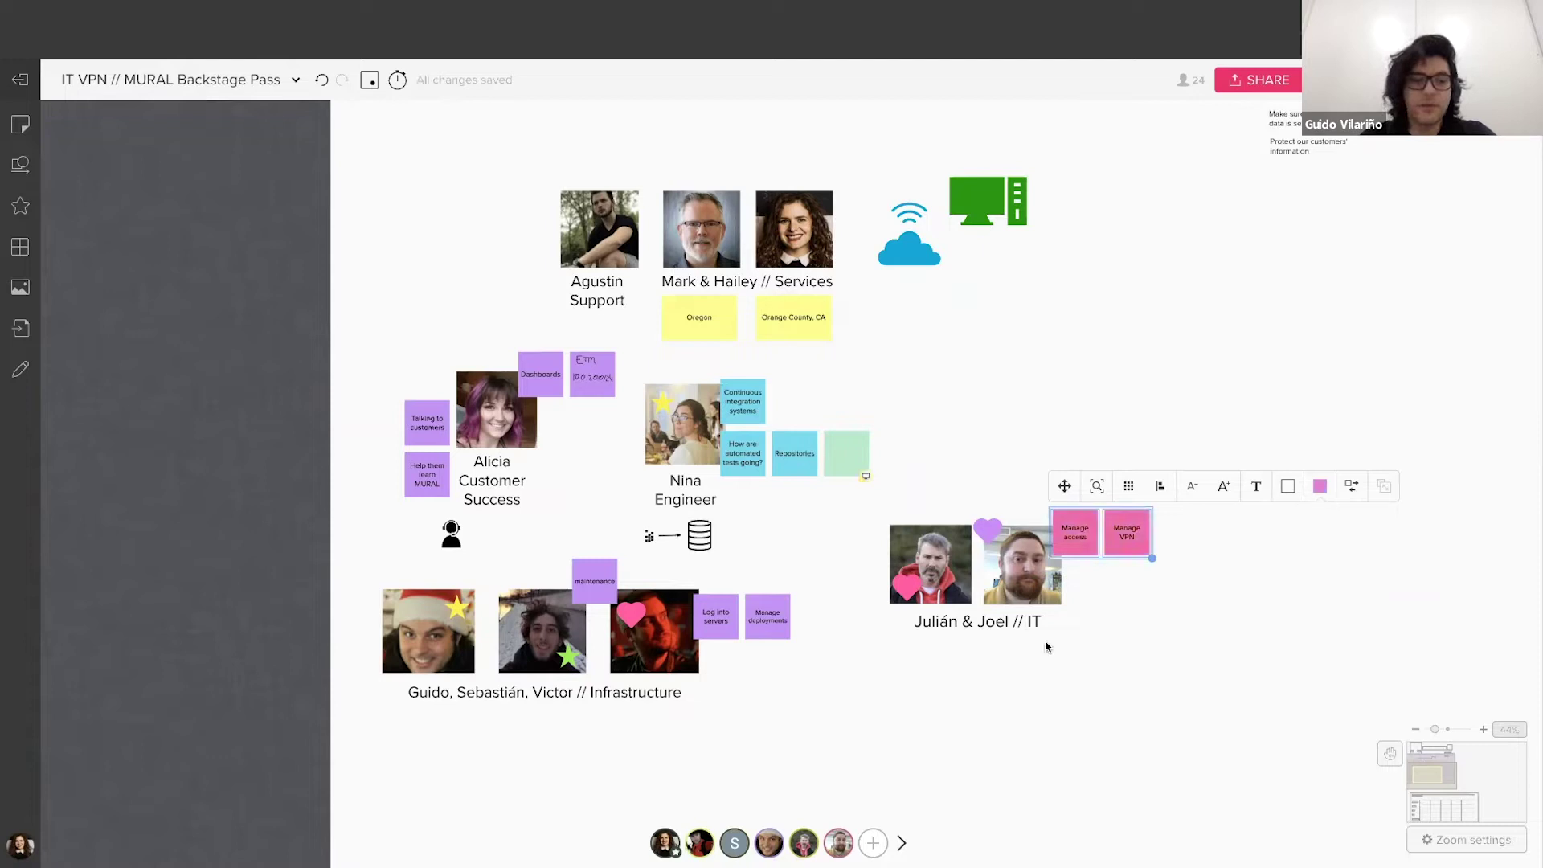
- Recolor the three sticky notes around the Infrastructure photos orange and shift "Log into servers" slightly closer to the photo
{"action": "left_click_drag", "start_coordinate": [809, 646], "coordinate": [567, 553]}
{"action": "left_click", "coordinate": [839, 535]}
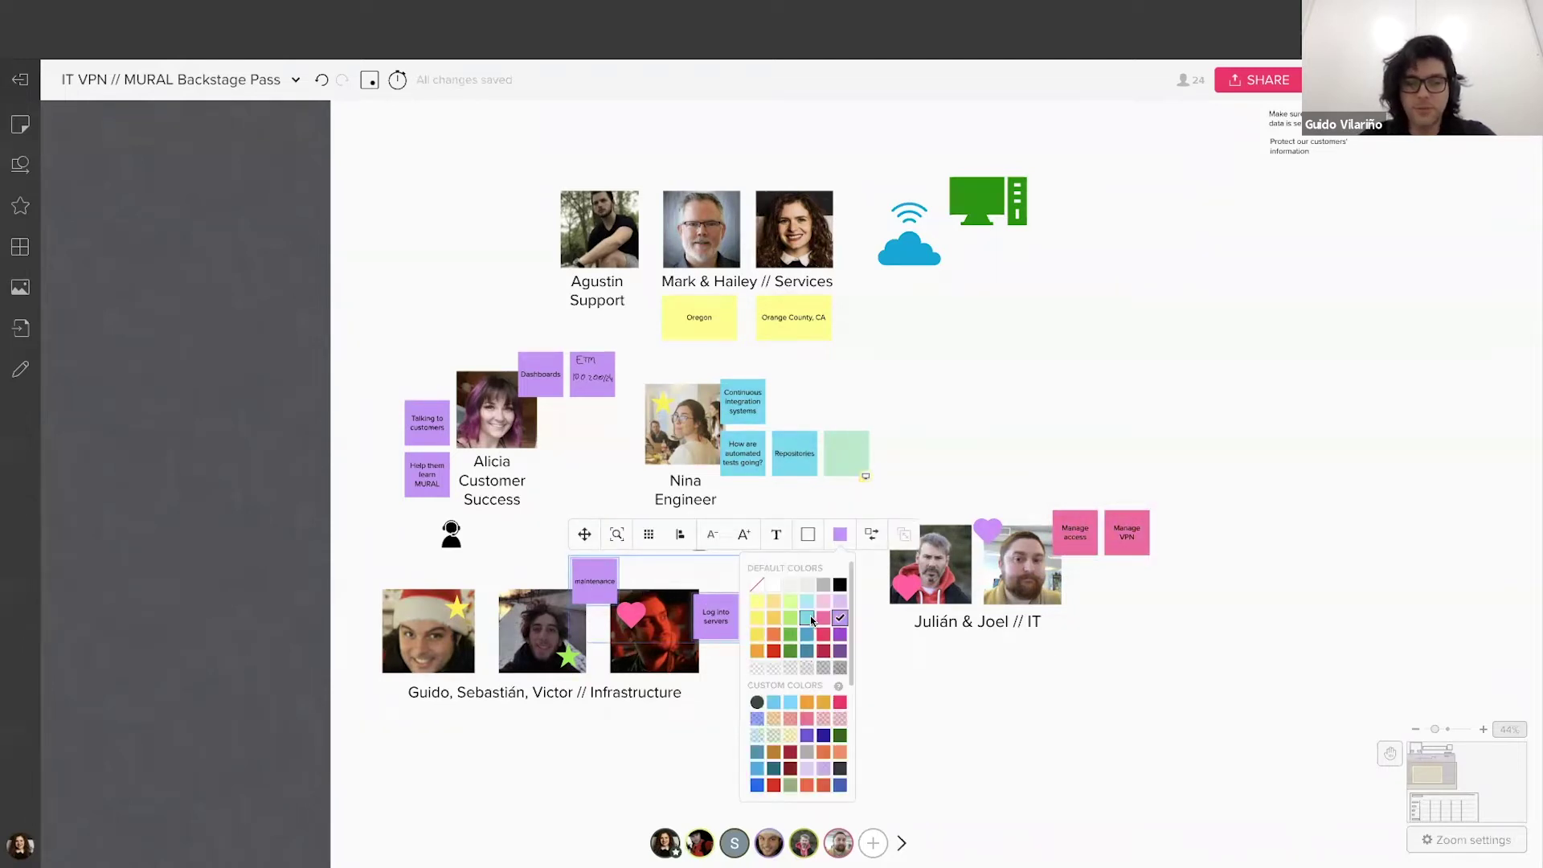
{"action": "left_click", "coordinate": [810, 615]}
{"action": "left_click", "coordinate": [771, 547]}
{"action": "left_click_drag", "start_coordinate": [733, 614], "coordinate": [729, 614]}
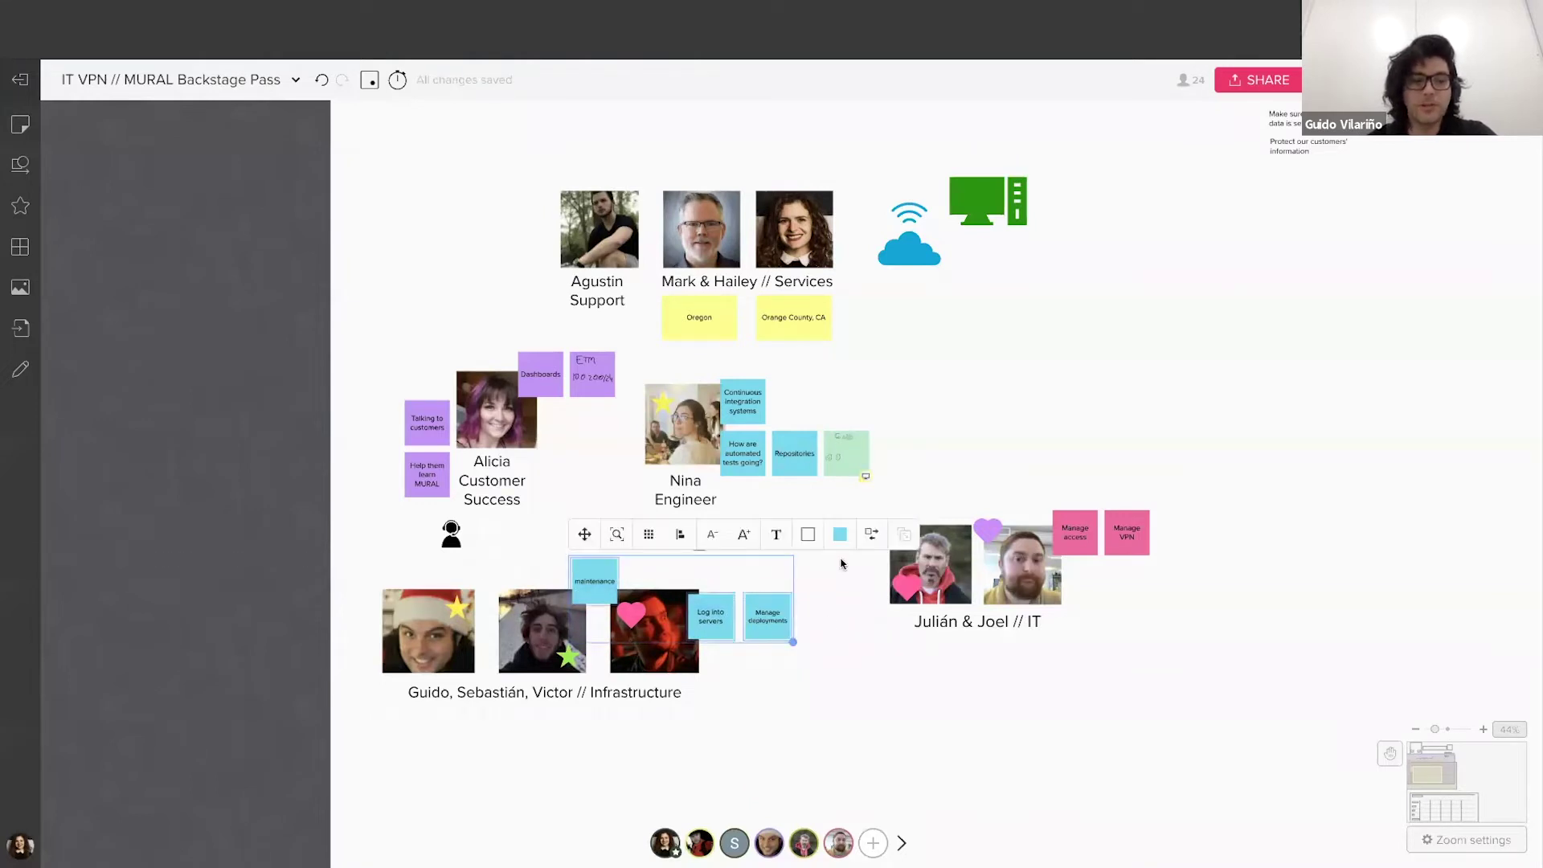
{"action": "left_click", "coordinate": [839, 535]}
{"action": "left_click", "coordinate": [774, 640]}
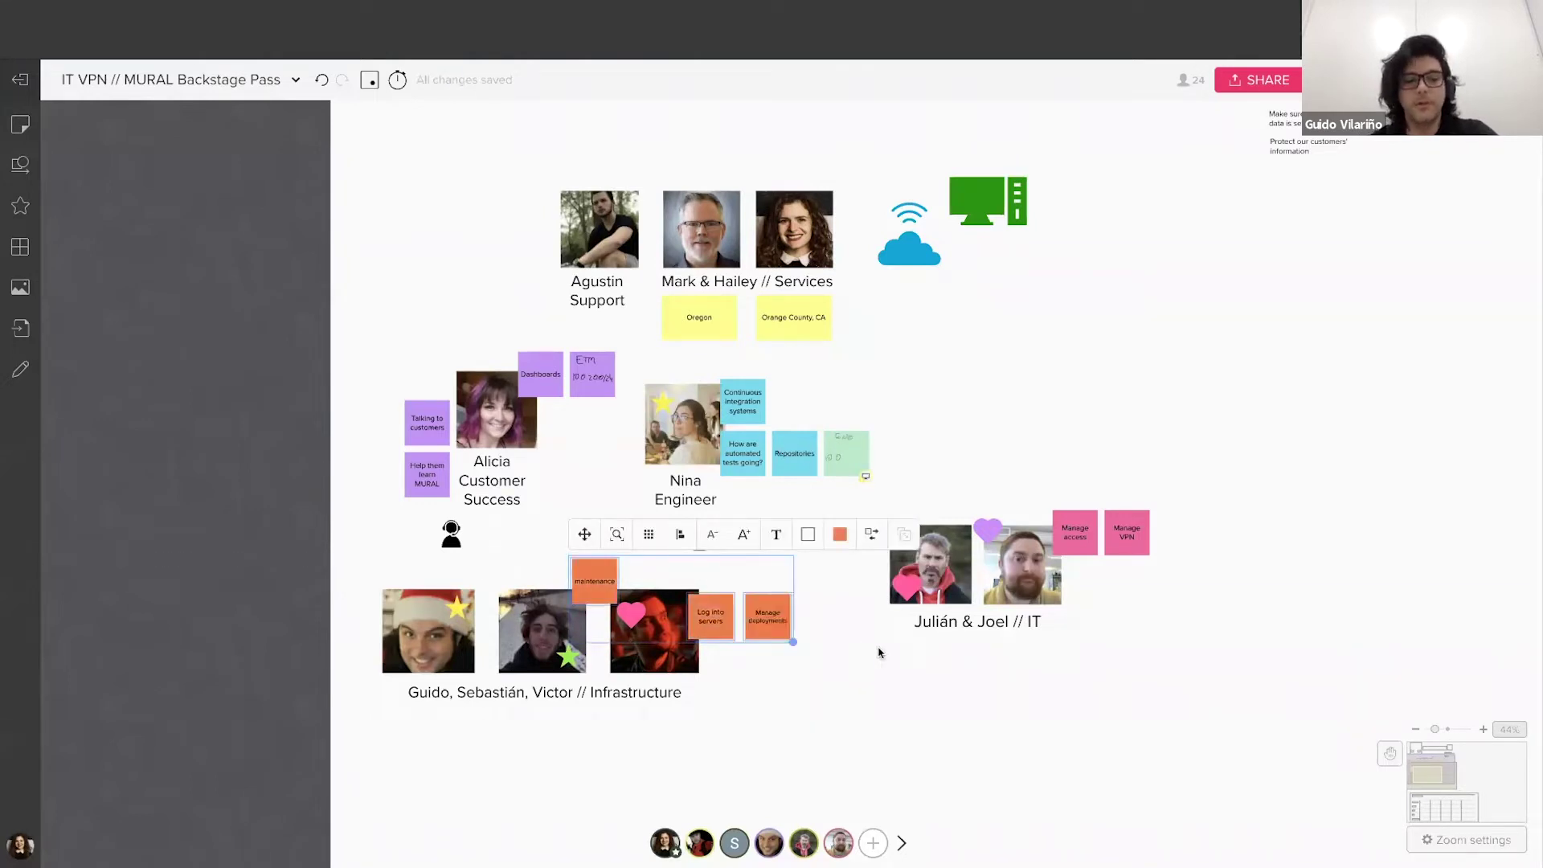
{"action": "left_click", "coordinate": [880, 647]}
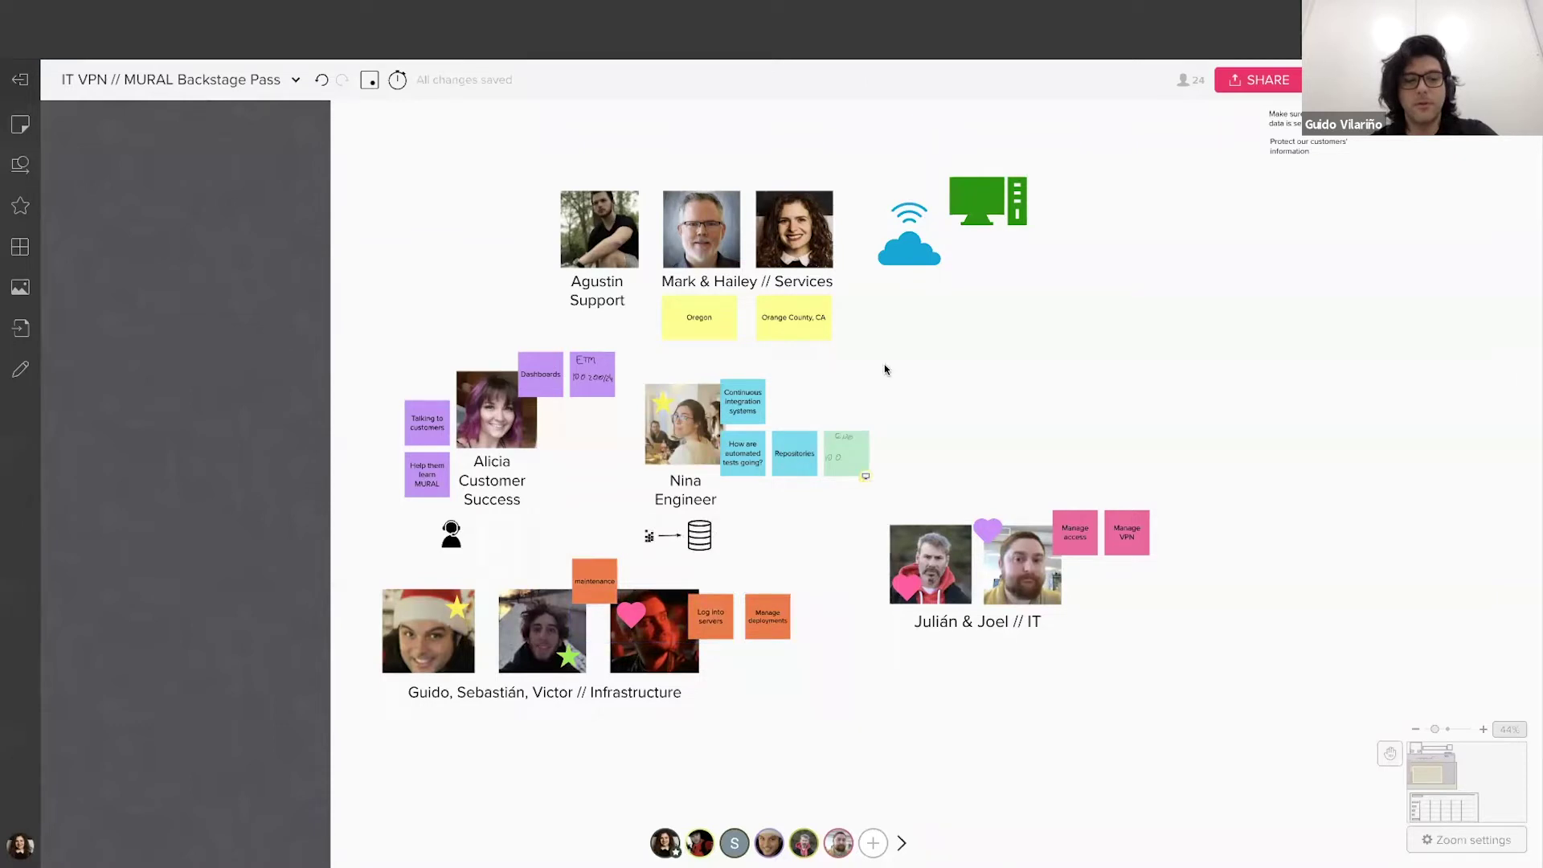
- Move the whole Support and Services row, including its icons and location notes, up to free space above the Customer Success and Engineer photos
{"action": "left_click", "coordinate": [26, 134]}
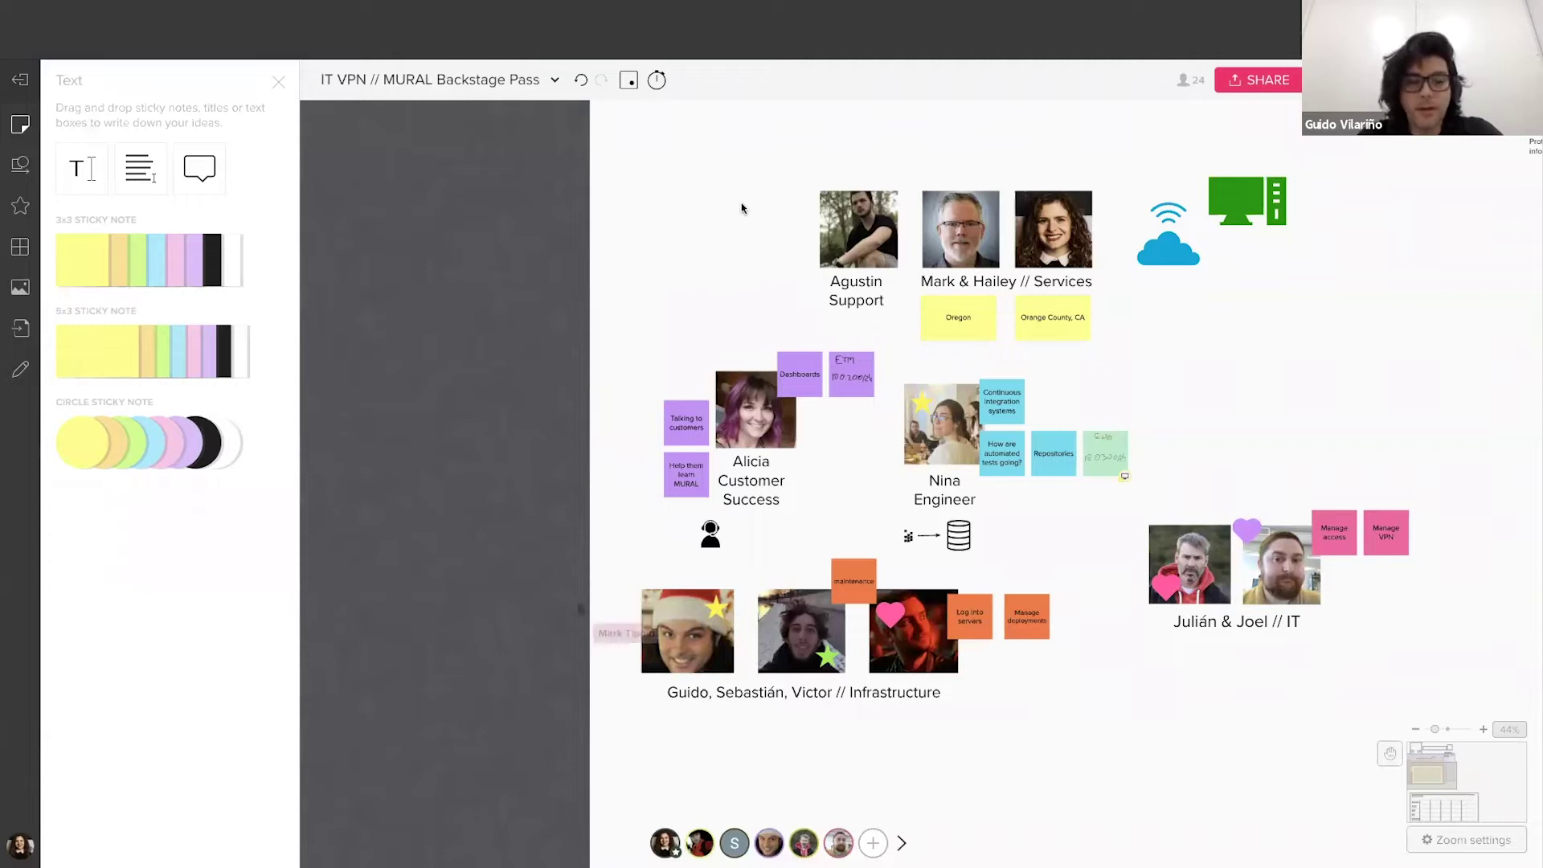
{"action": "scroll", "coordinate": [740, 202], "scroll_direction": "right", "scroll_amount": 3}
{"action": "left_click_drag", "start_coordinate": [604, 202], "coordinate": [1102, 337]}
{"action": "left_click_drag", "start_coordinate": [1040, 193], "coordinate": [862, 274]}
{"action": "scroll", "coordinate": [1228, 592], "scroll_direction": "down", "scroll_amount": 5}
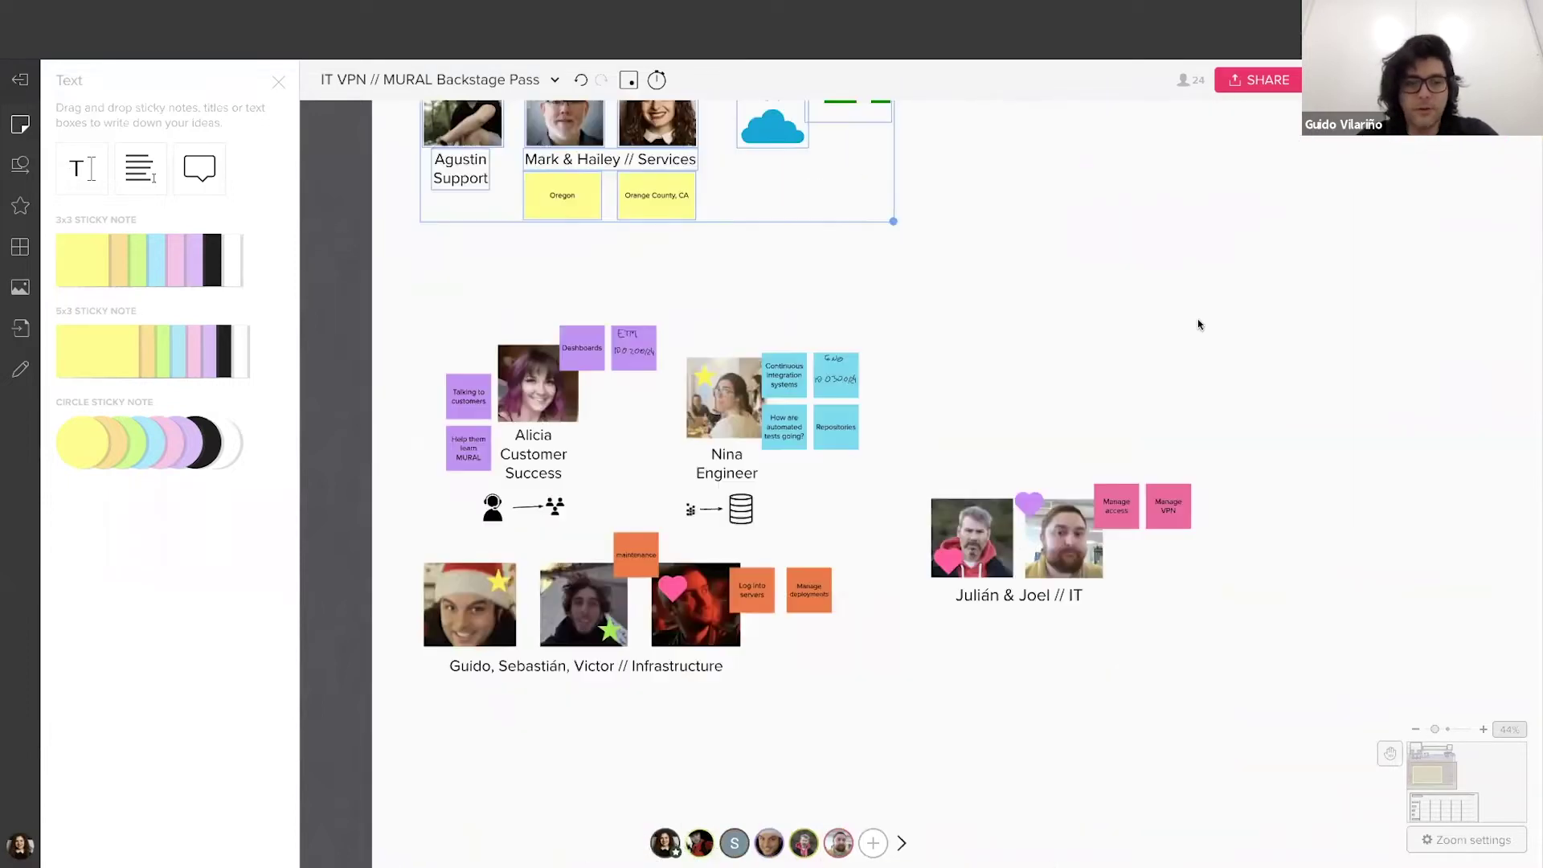
- Add a title above the Customer Success and Engineer photos reading "Different needs, security access, technology expertise"
{"action": "scroll", "coordinate": [1174, 327], "scroll_direction": "up", "scroll_amount": 2}
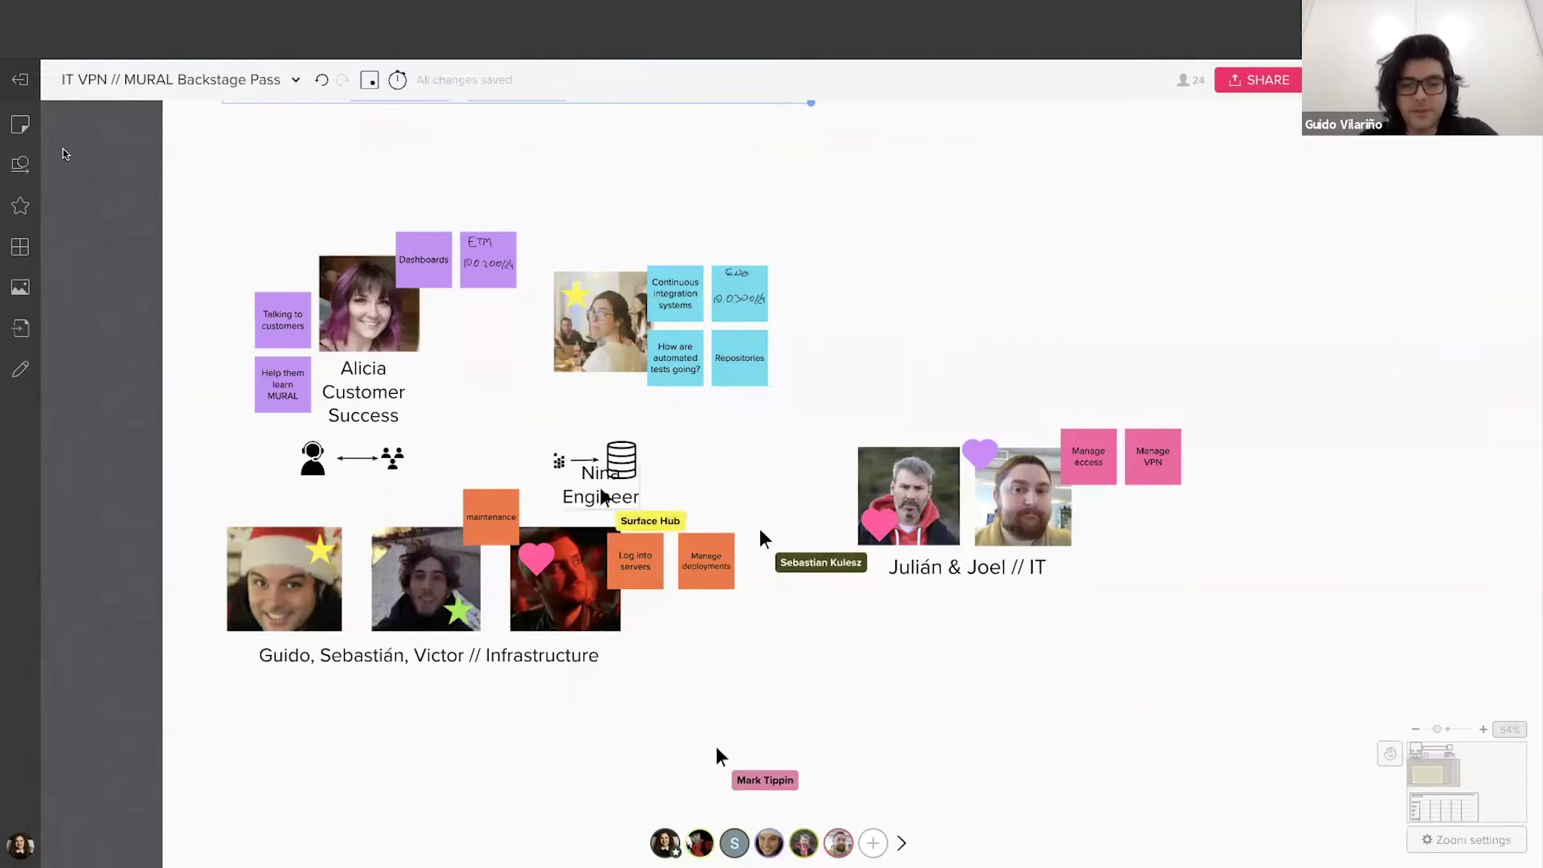
{"action": "left_click", "coordinate": [22, 126]}
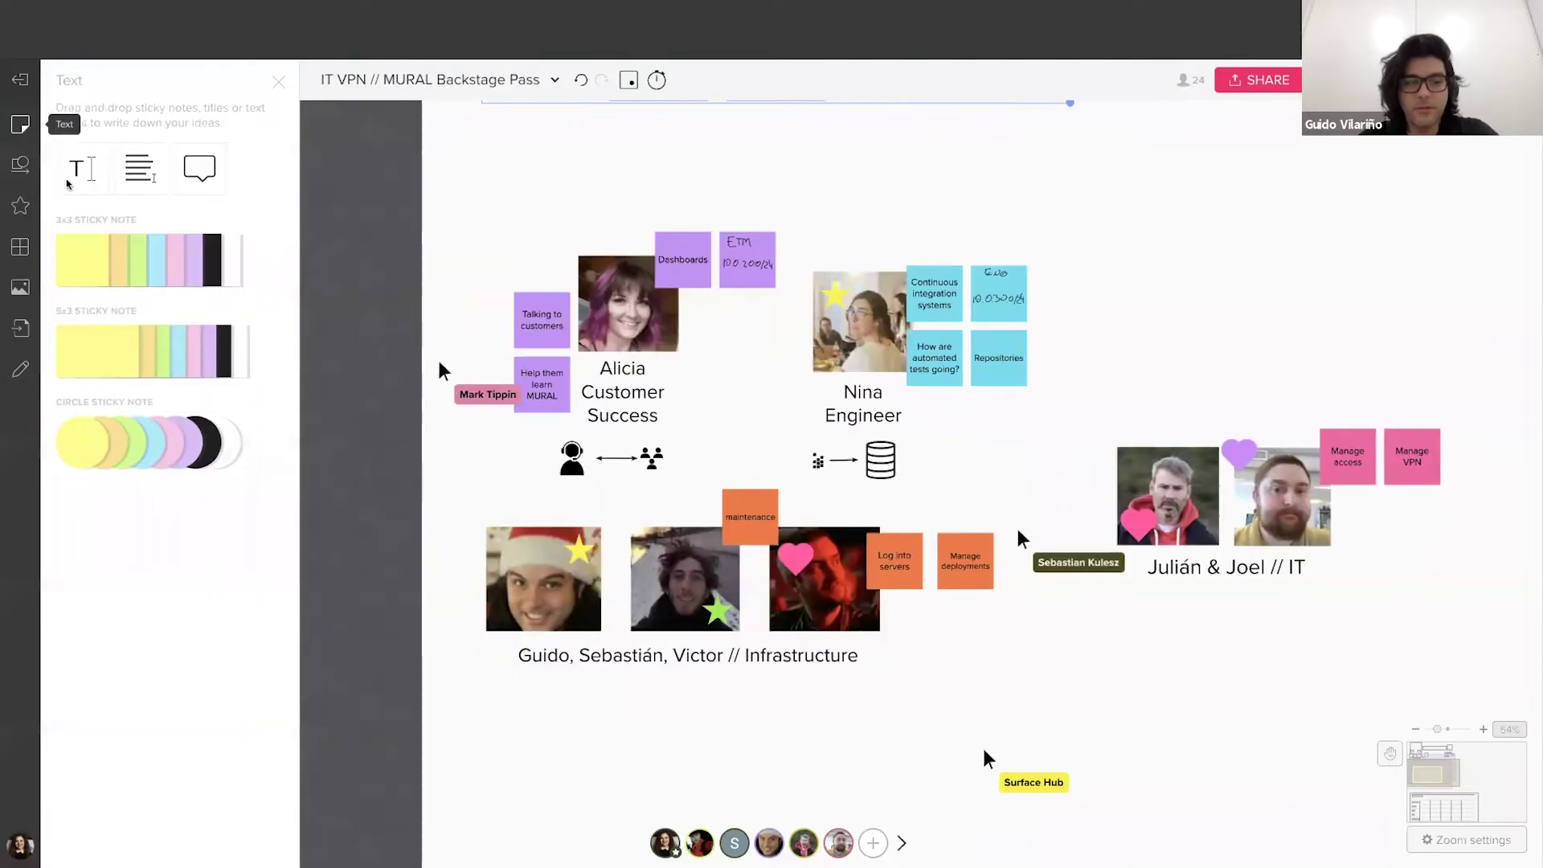
{"action": "left_click_drag", "start_coordinate": [948, 193], "coordinate": [607, 172]}
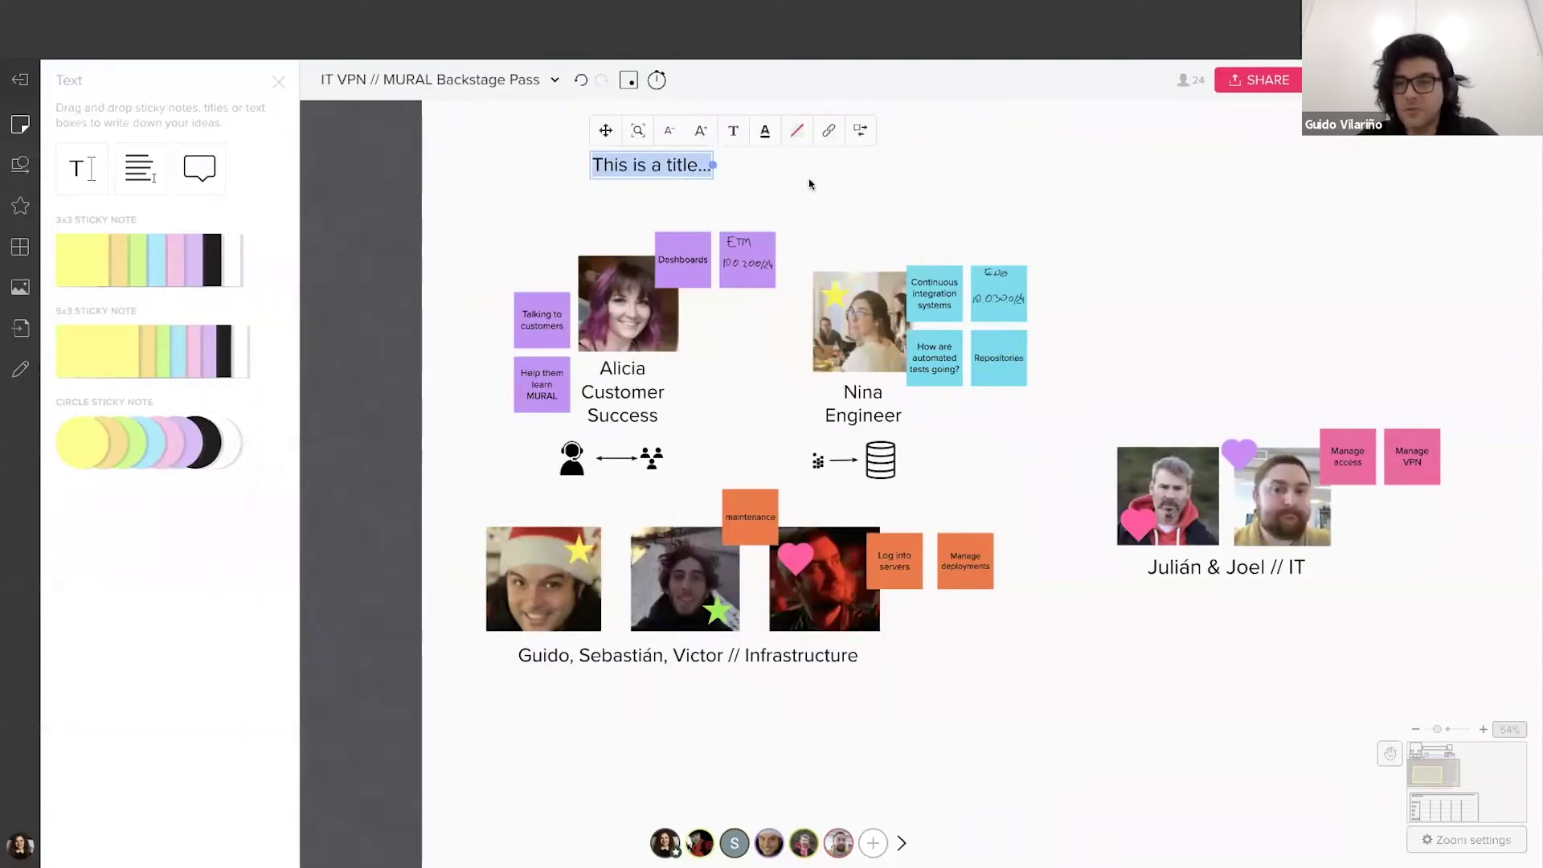
{"action": "scroll", "coordinate": [816, 237], "scroll_direction": "right", "scroll_amount": 3}
{"action": "triple_click", "coordinate": [526, 193]}
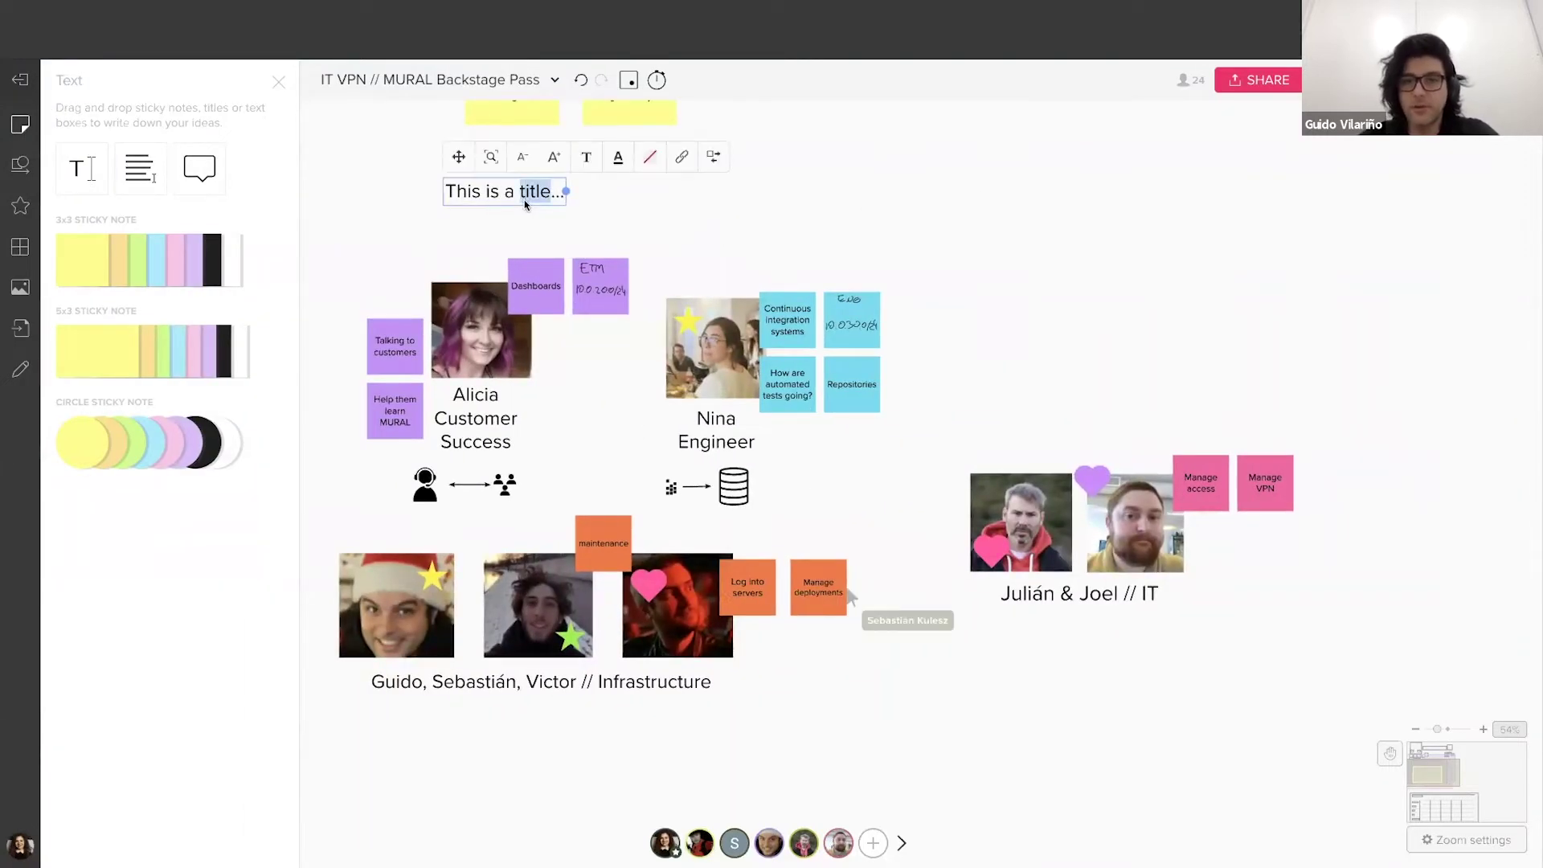
{"action": "type", "text": "Different ne"}
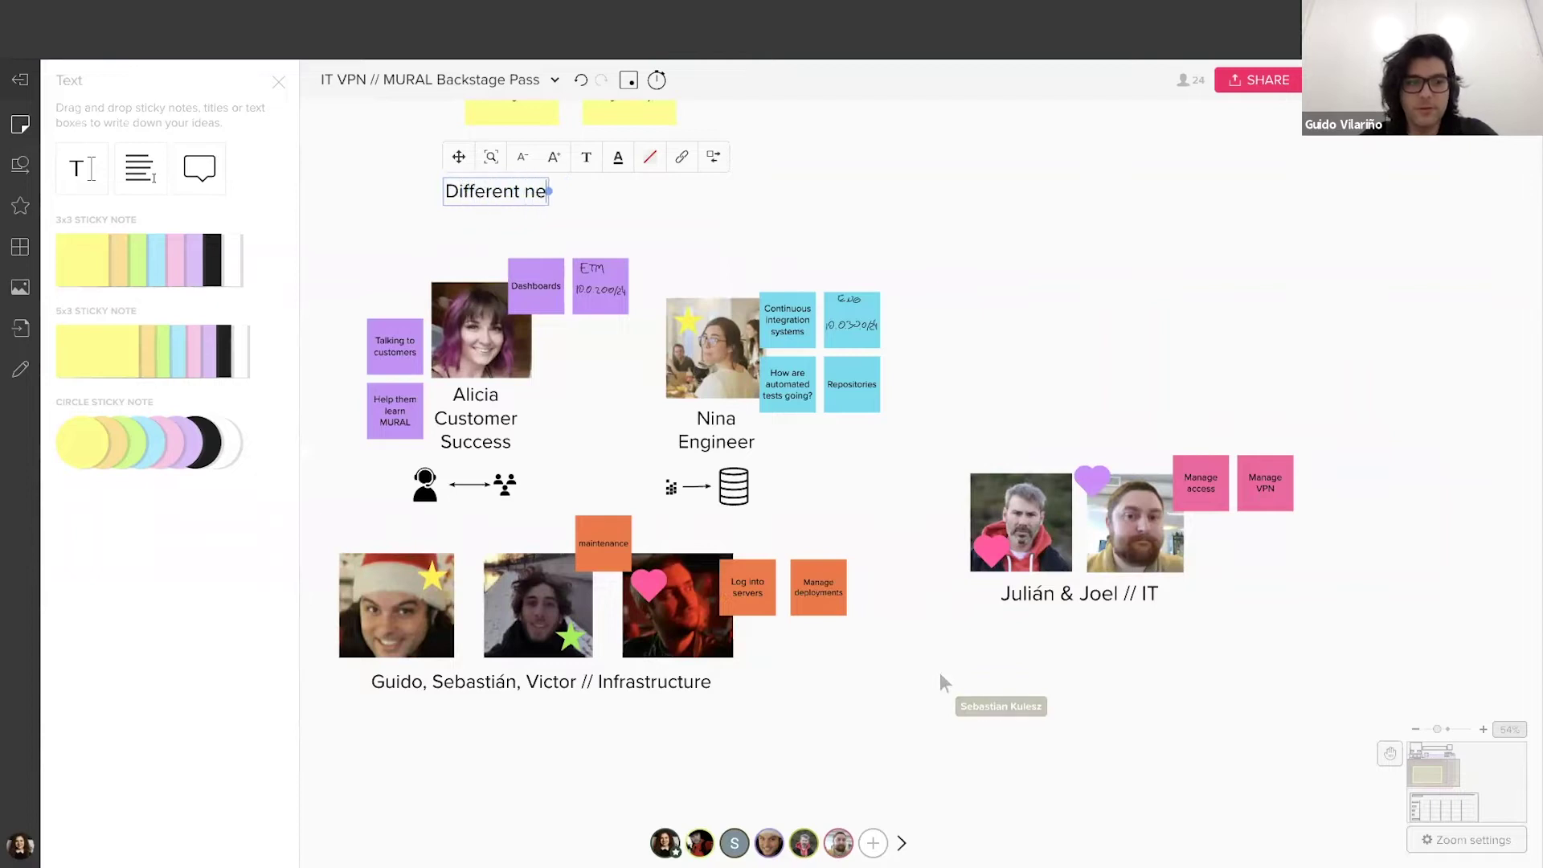
{"action": "type", "text": "eds, se"}
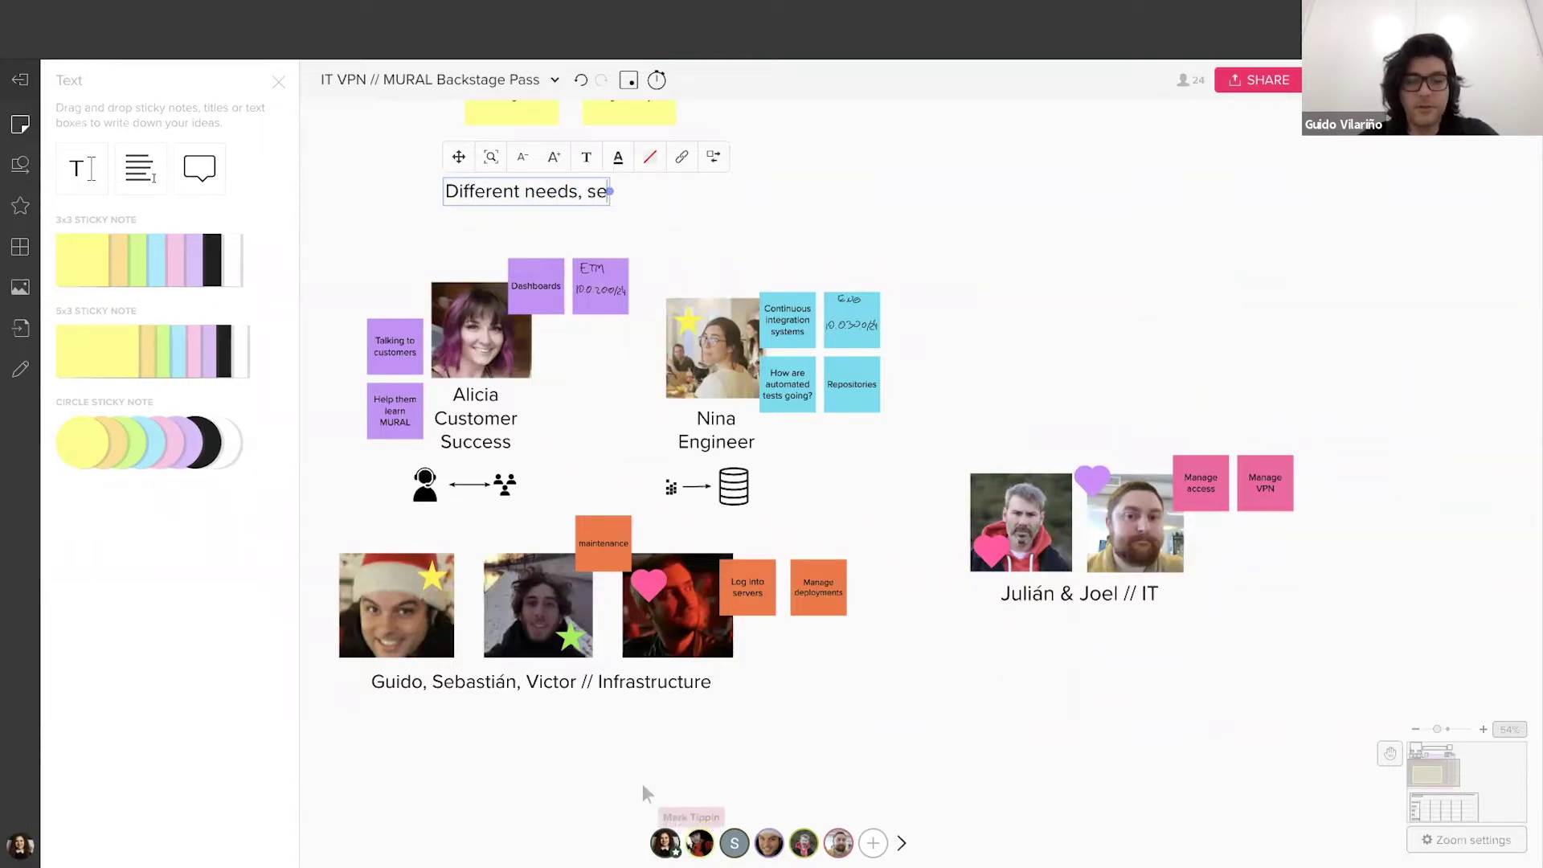
{"action": "type", "text": "curity acce"}
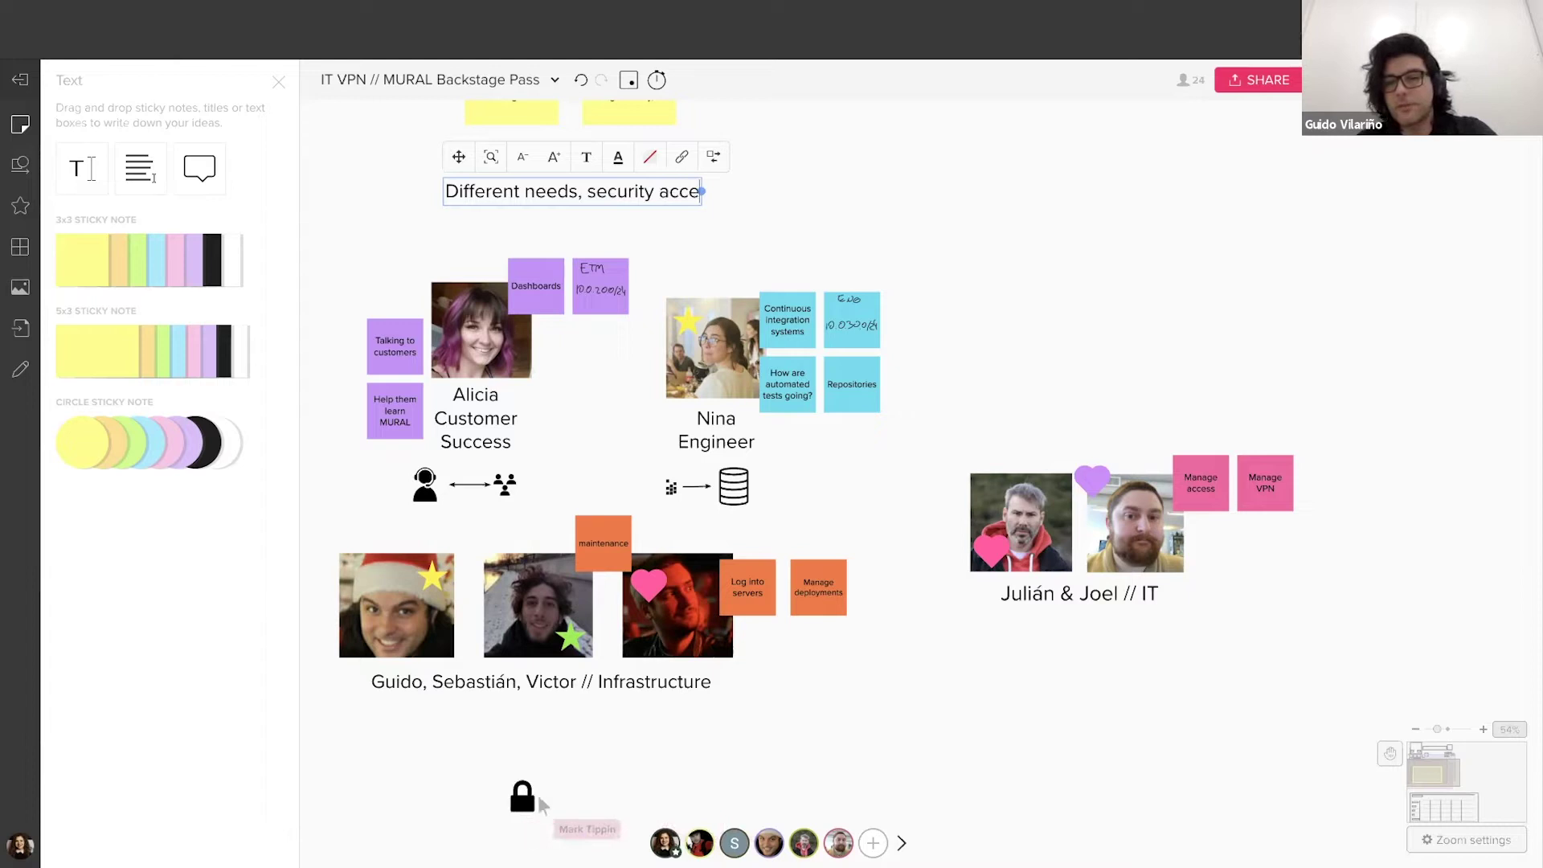
{"action": "type", "text": "ss, "}
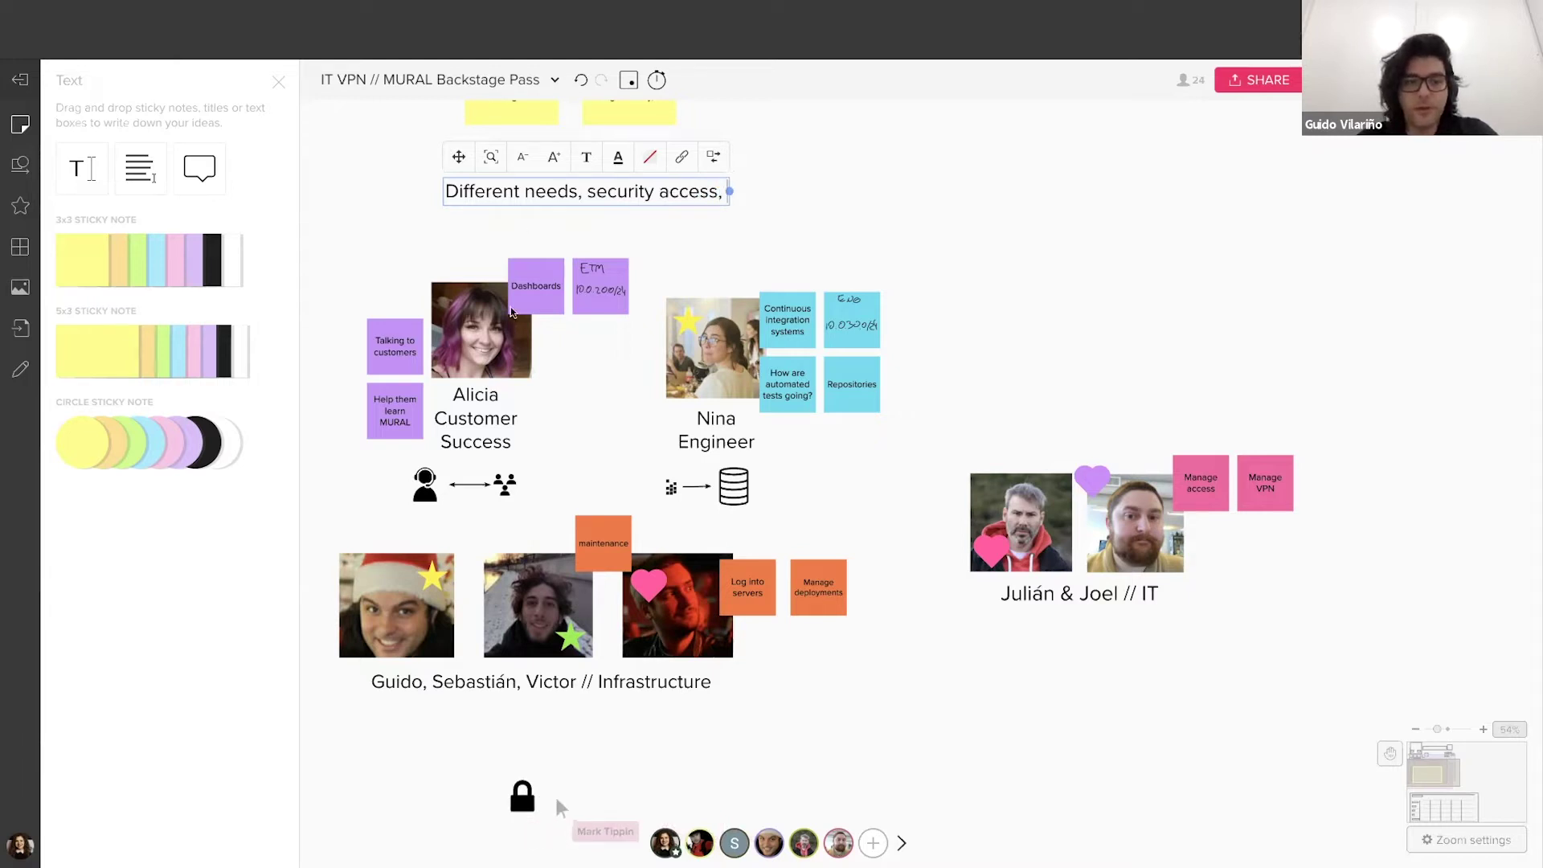
{"action": "type", "text": "technology expertise"}
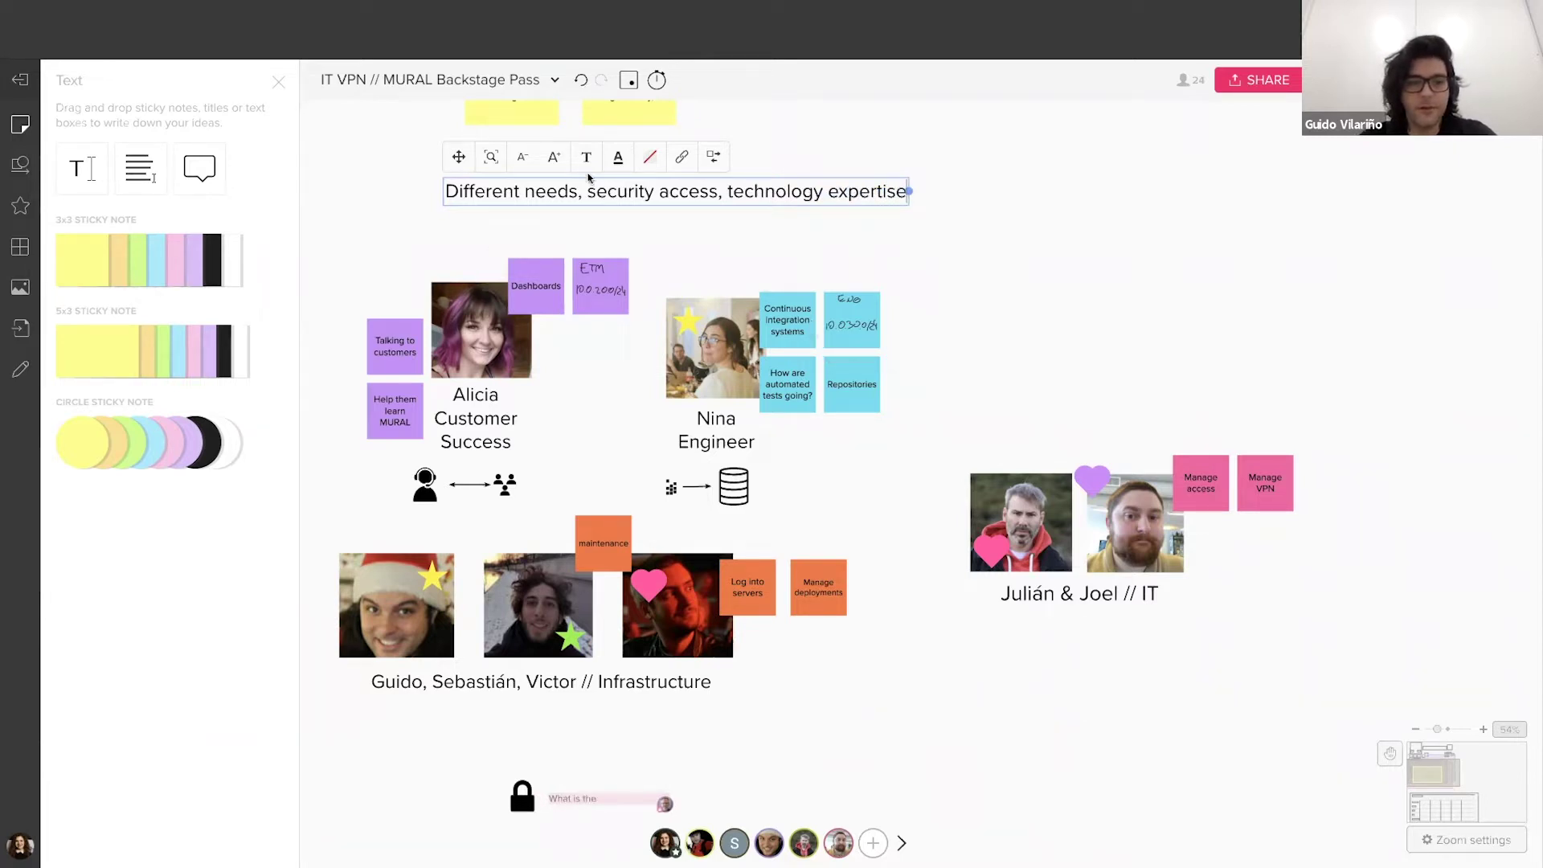
- Enlarge the "Different needs, security access, technology expertise" title by two font size increments and make it bold
{"action": "left_click", "coordinate": [553, 157]}
{"action": "left_click", "coordinate": [553, 156]}
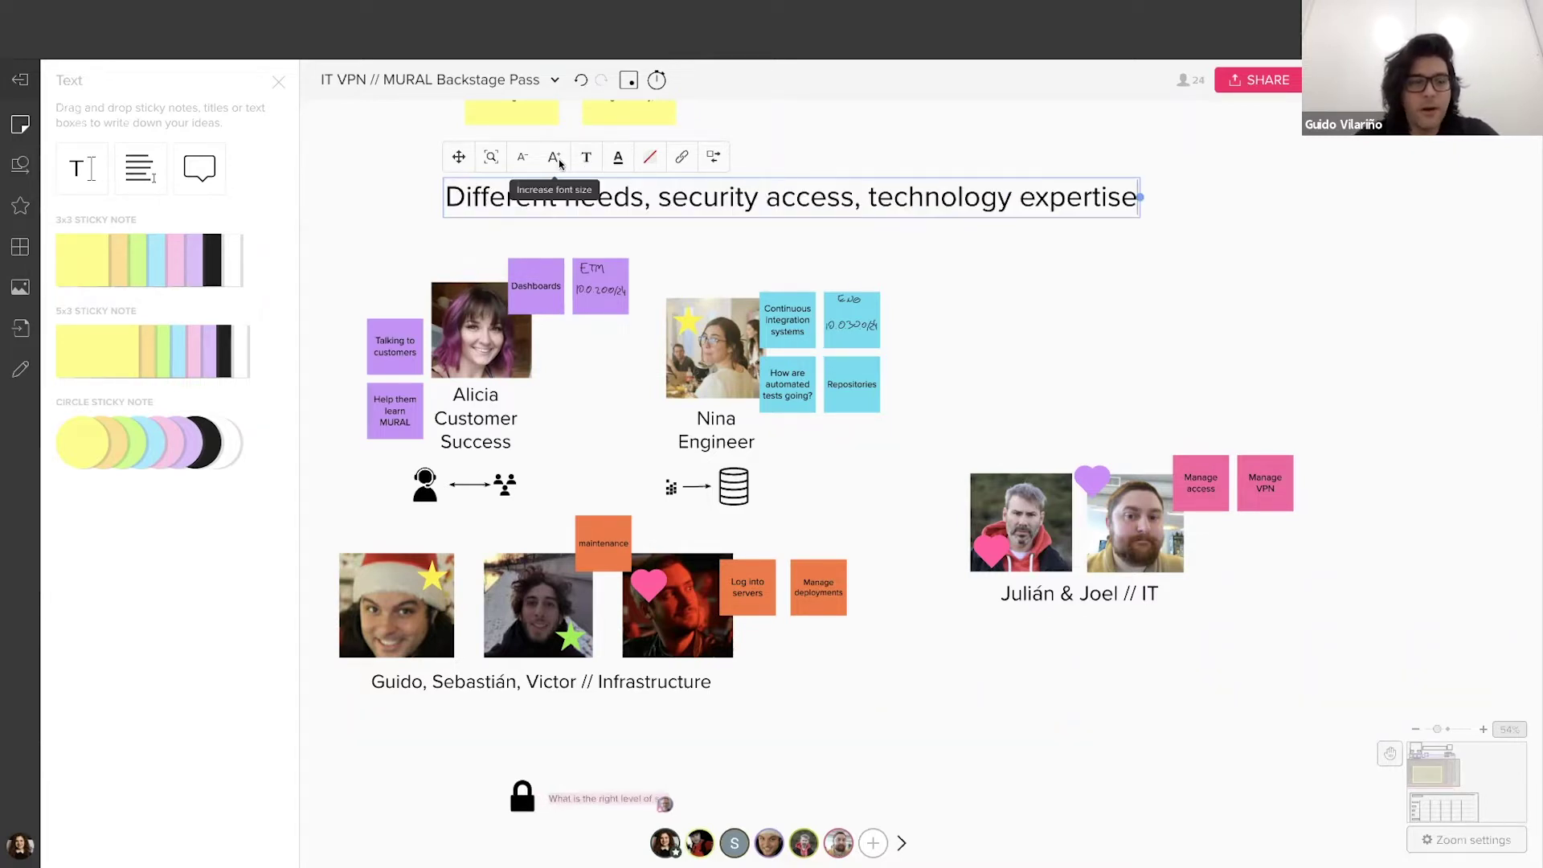
{"action": "left_click", "coordinate": [997, 282]}
{"action": "left_click", "coordinate": [954, 208]}
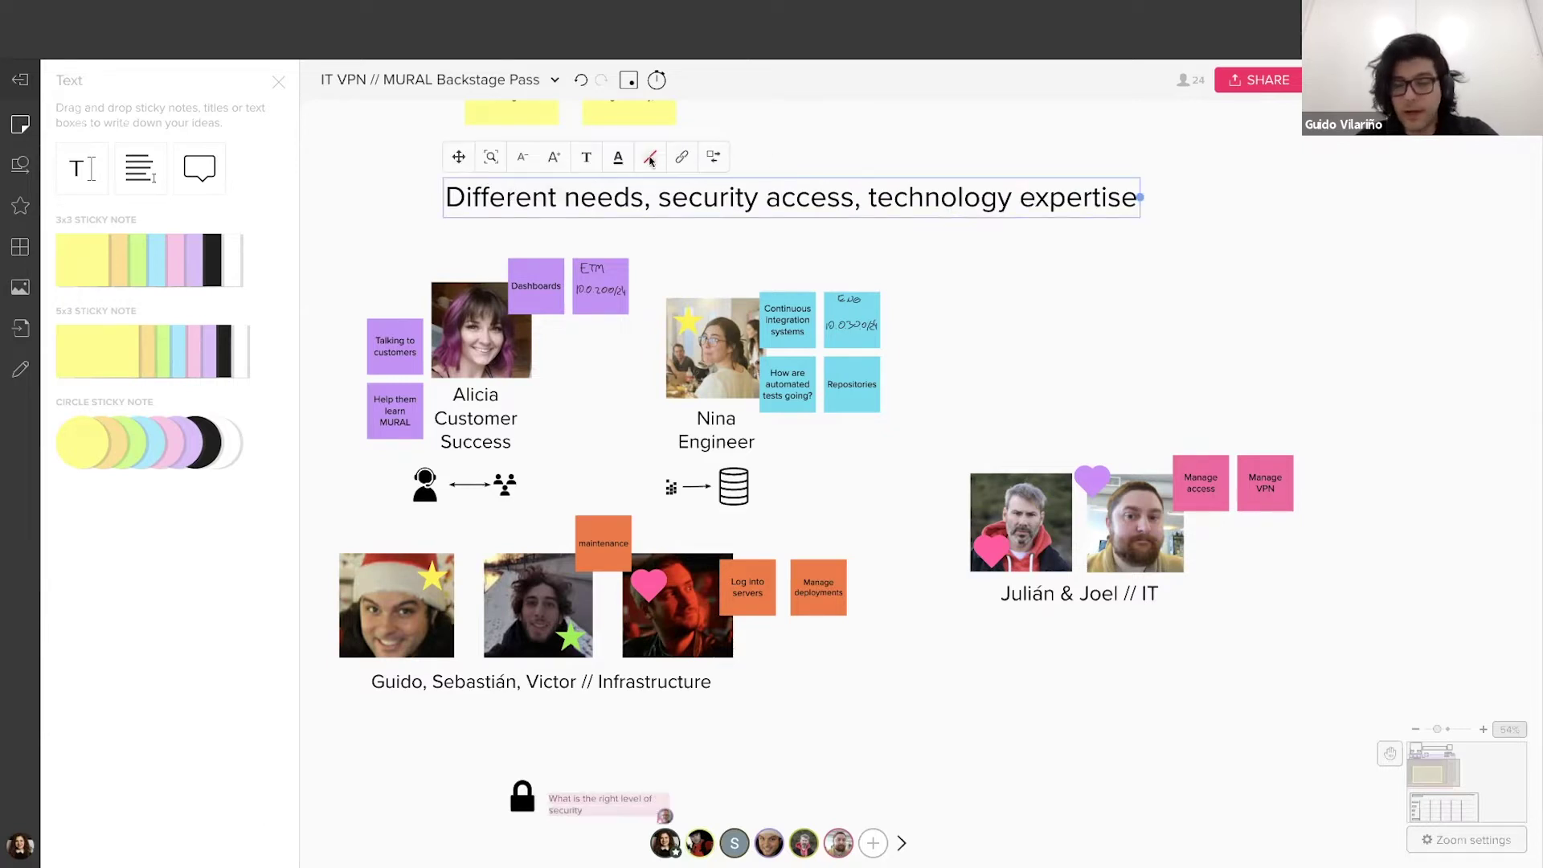
{"action": "left_click", "coordinate": [587, 161]}
{"action": "left_click", "coordinate": [691, 219]}
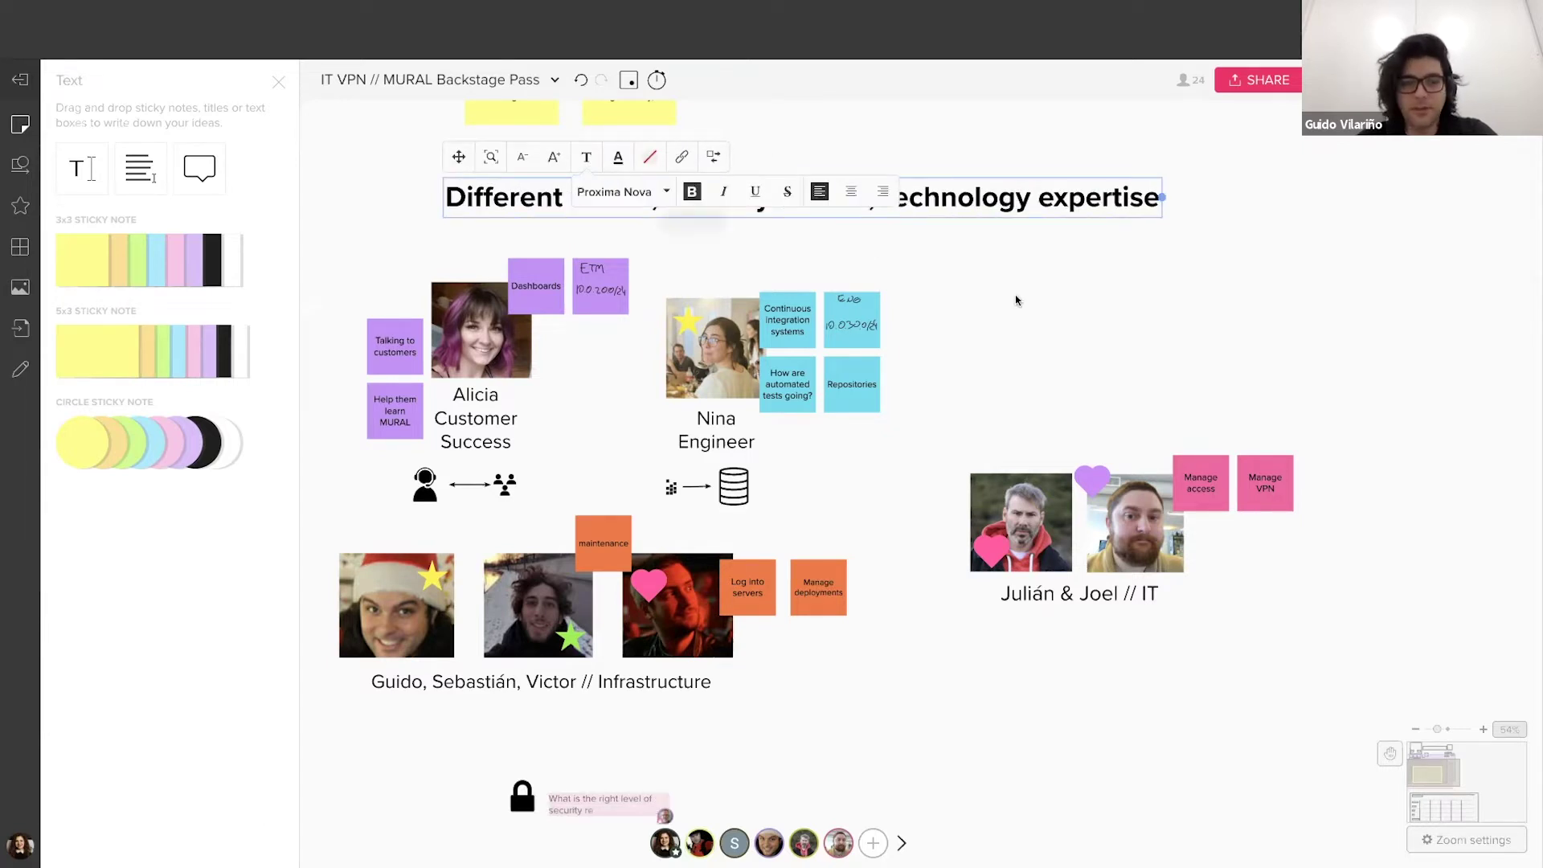
{"action": "left_click", "coordinate": [1016, 301]}
{"action": "left_click", "coordinate": [821, 211]}
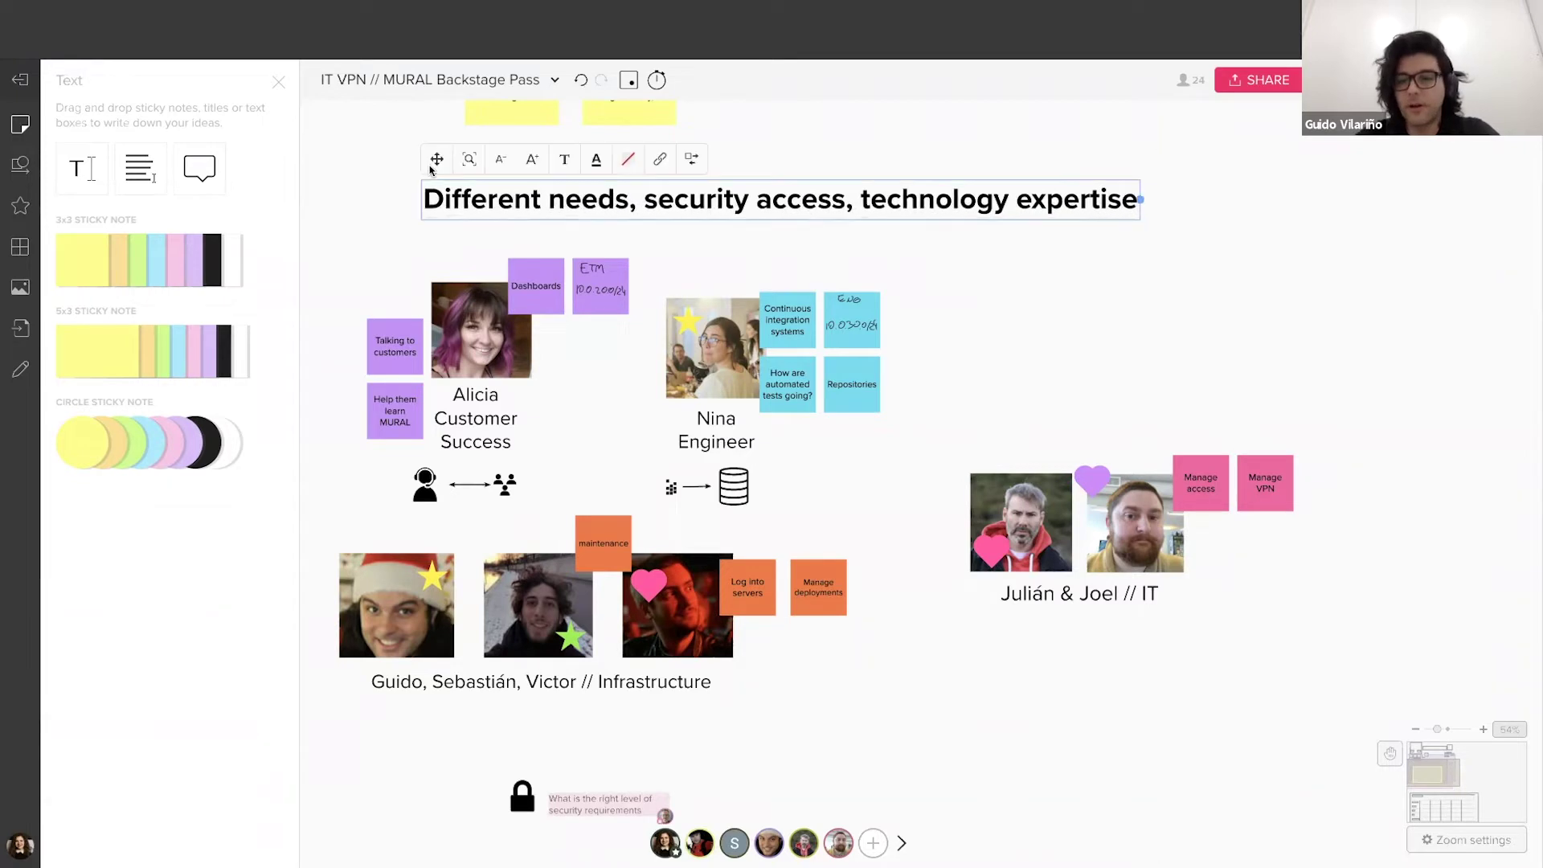
{"action": "left_click", "coordinate": [278, 82]}
{"action": "left_click", "coordinate": [941, 483]}
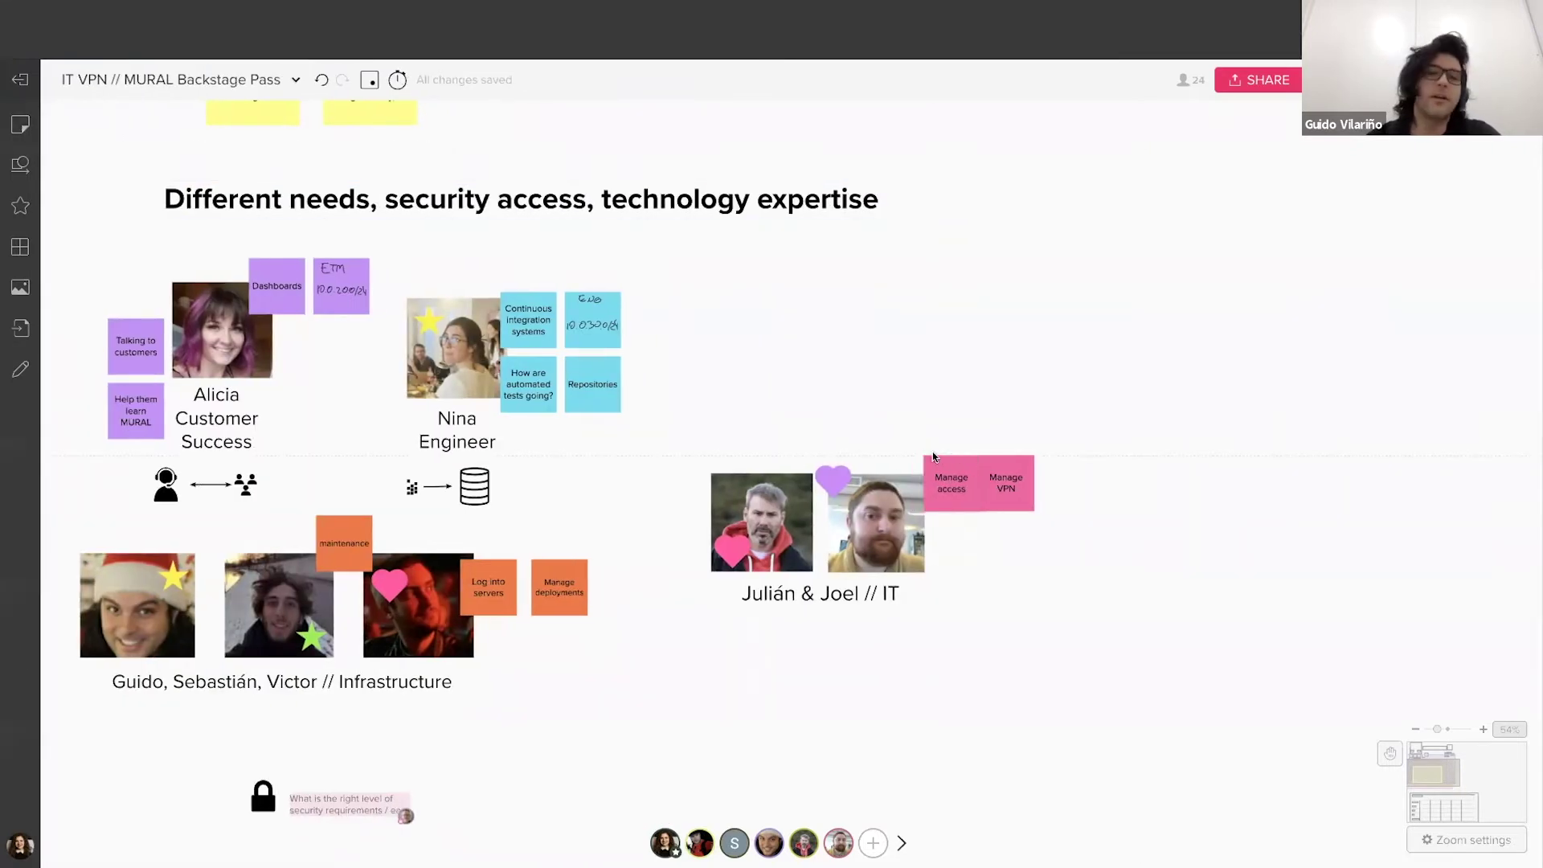
- Add a text box near the section title reading "What virtual private network (VPN) is right for MURAL employees?"
{"action": "left_click", "coordinate": [897, 364]}
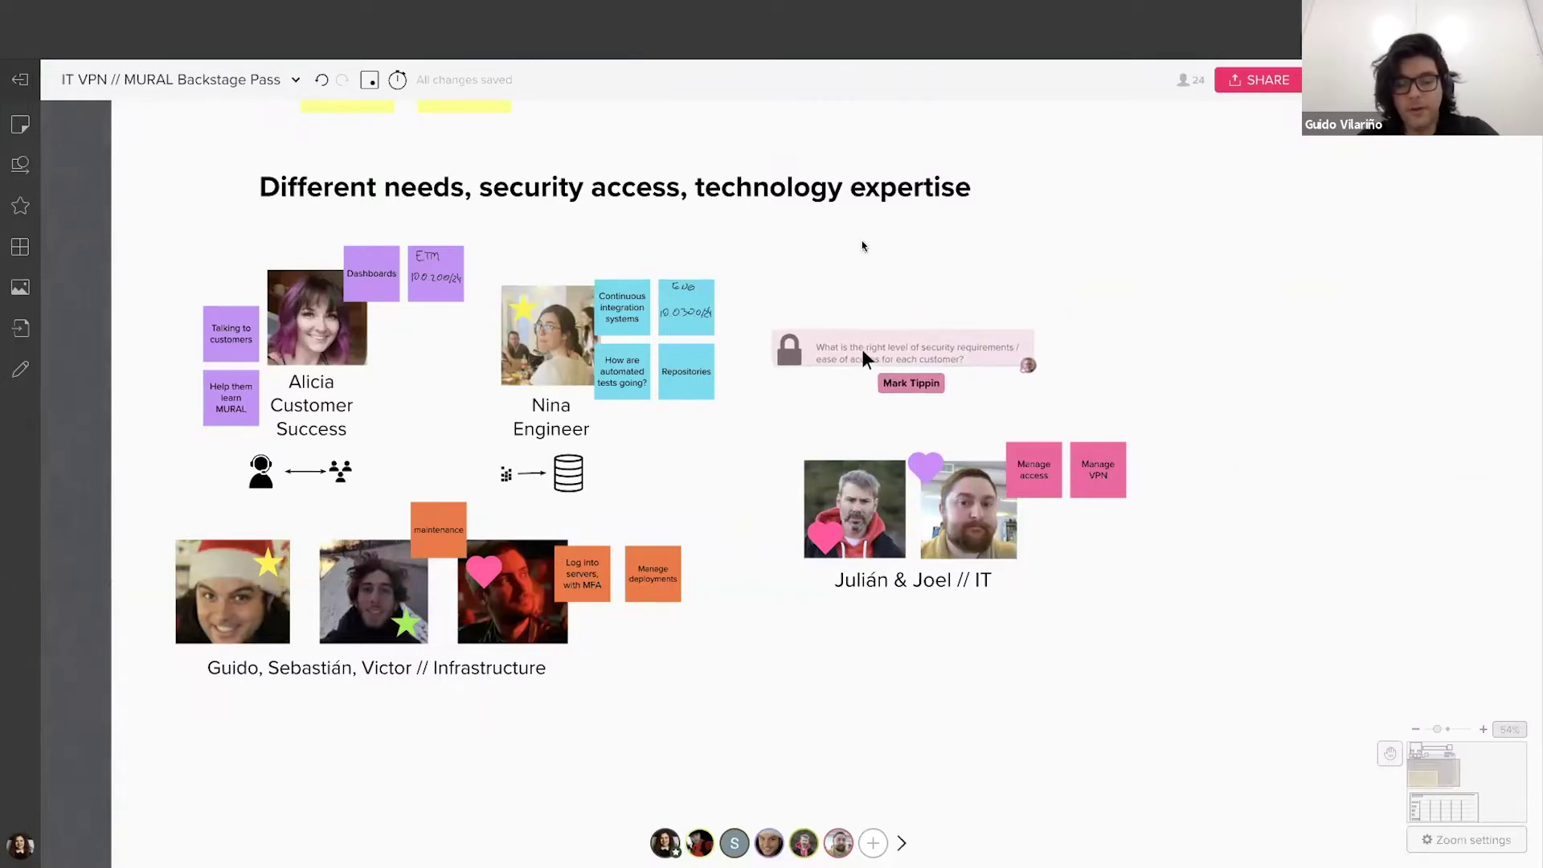
{"action": "left_click", "coordinate": [20, 124]}
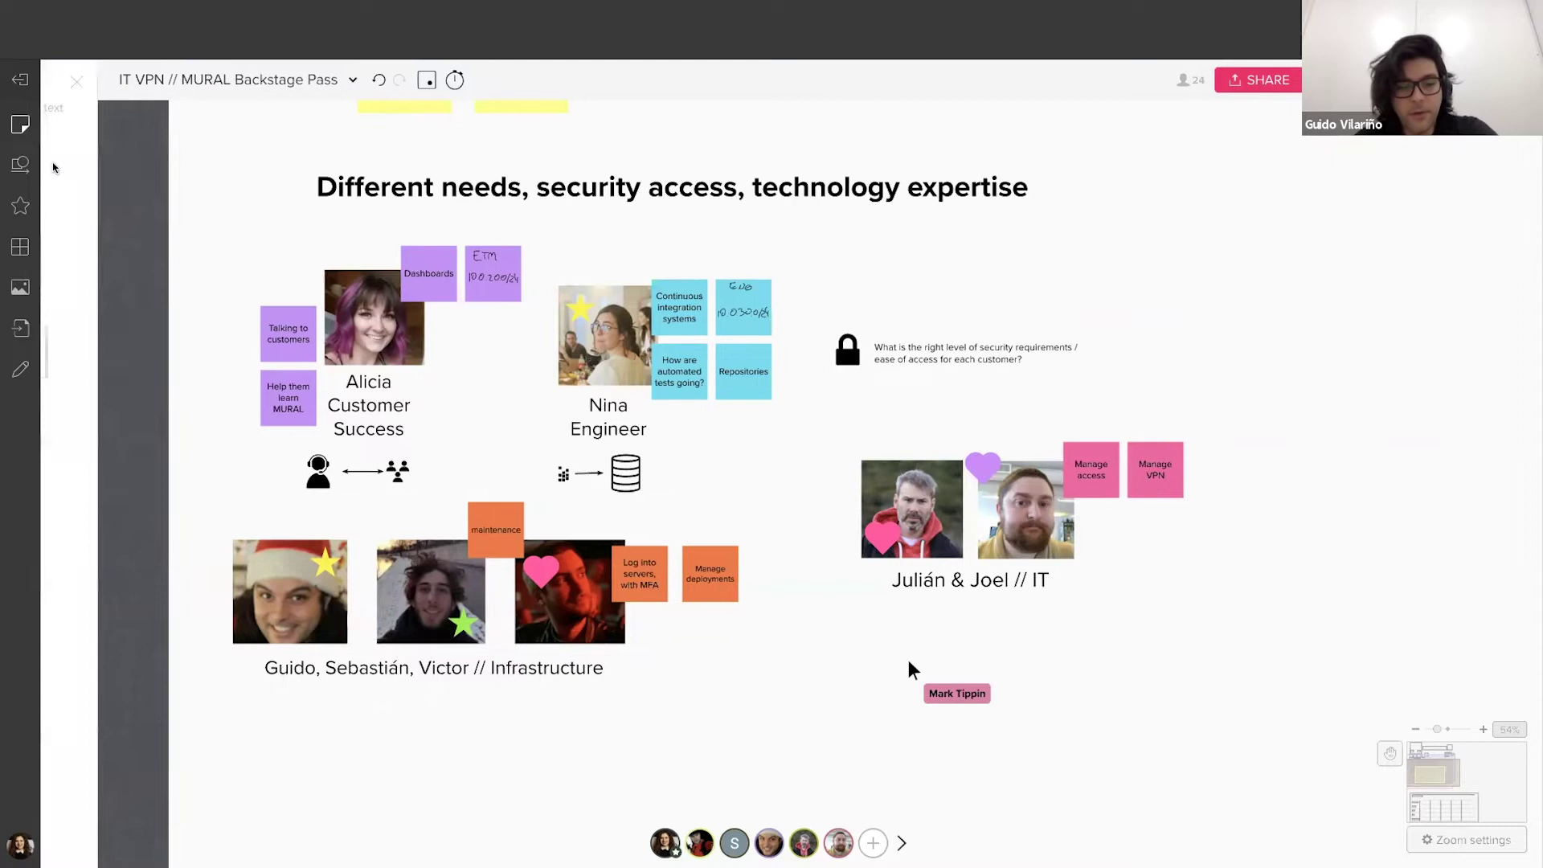
{"action": "left_click_drag", "start_coordinate": [81, 169], "coordinate": [906, 224]}
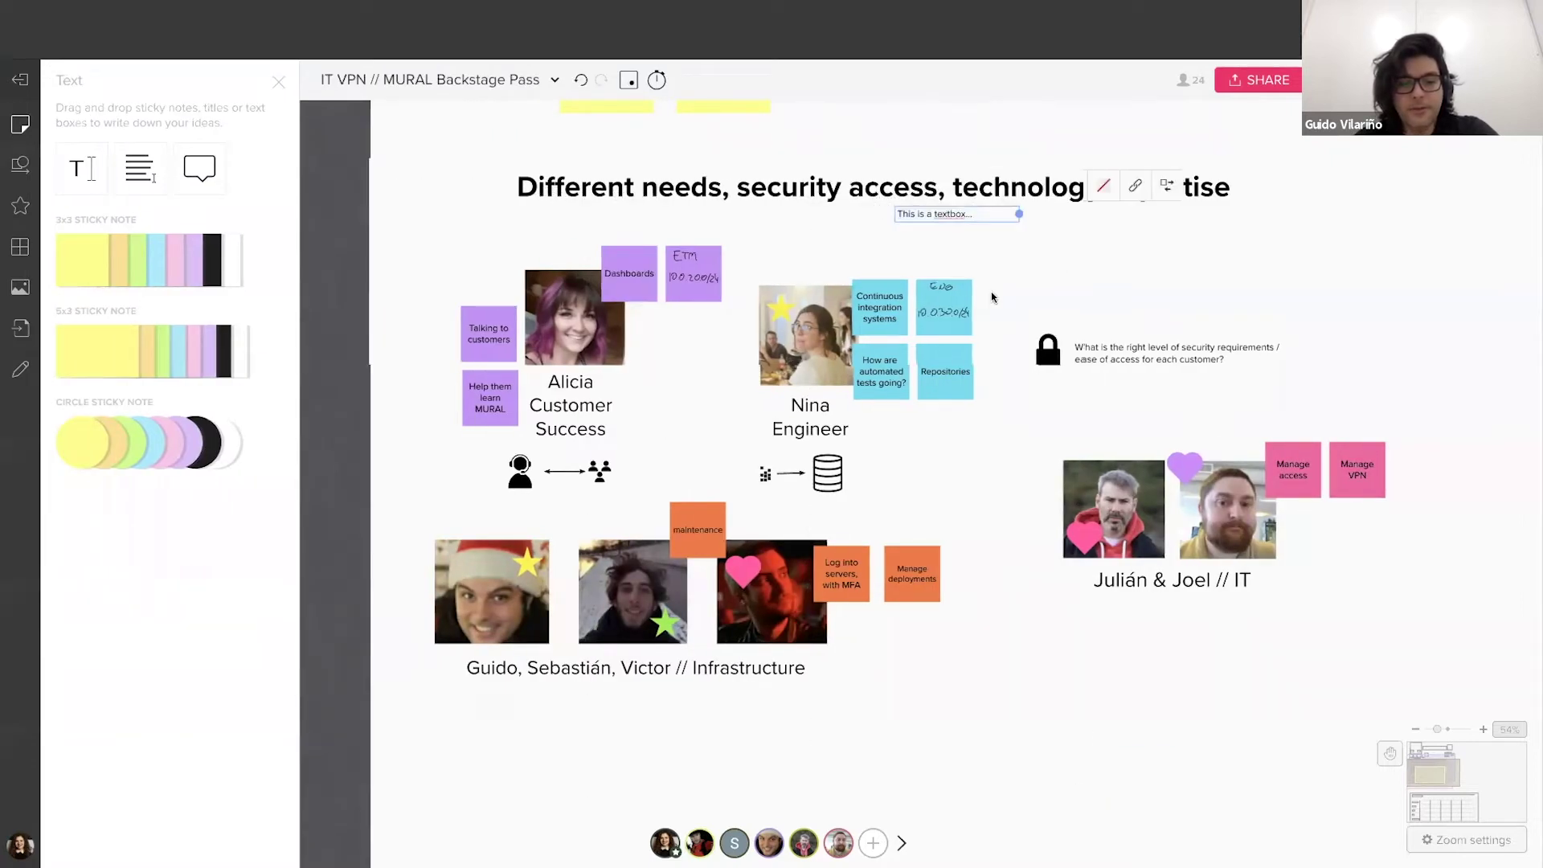
{"action": "double_click", "coordinate": [738, 247]}
{"action": "type", "text": "Wh"}
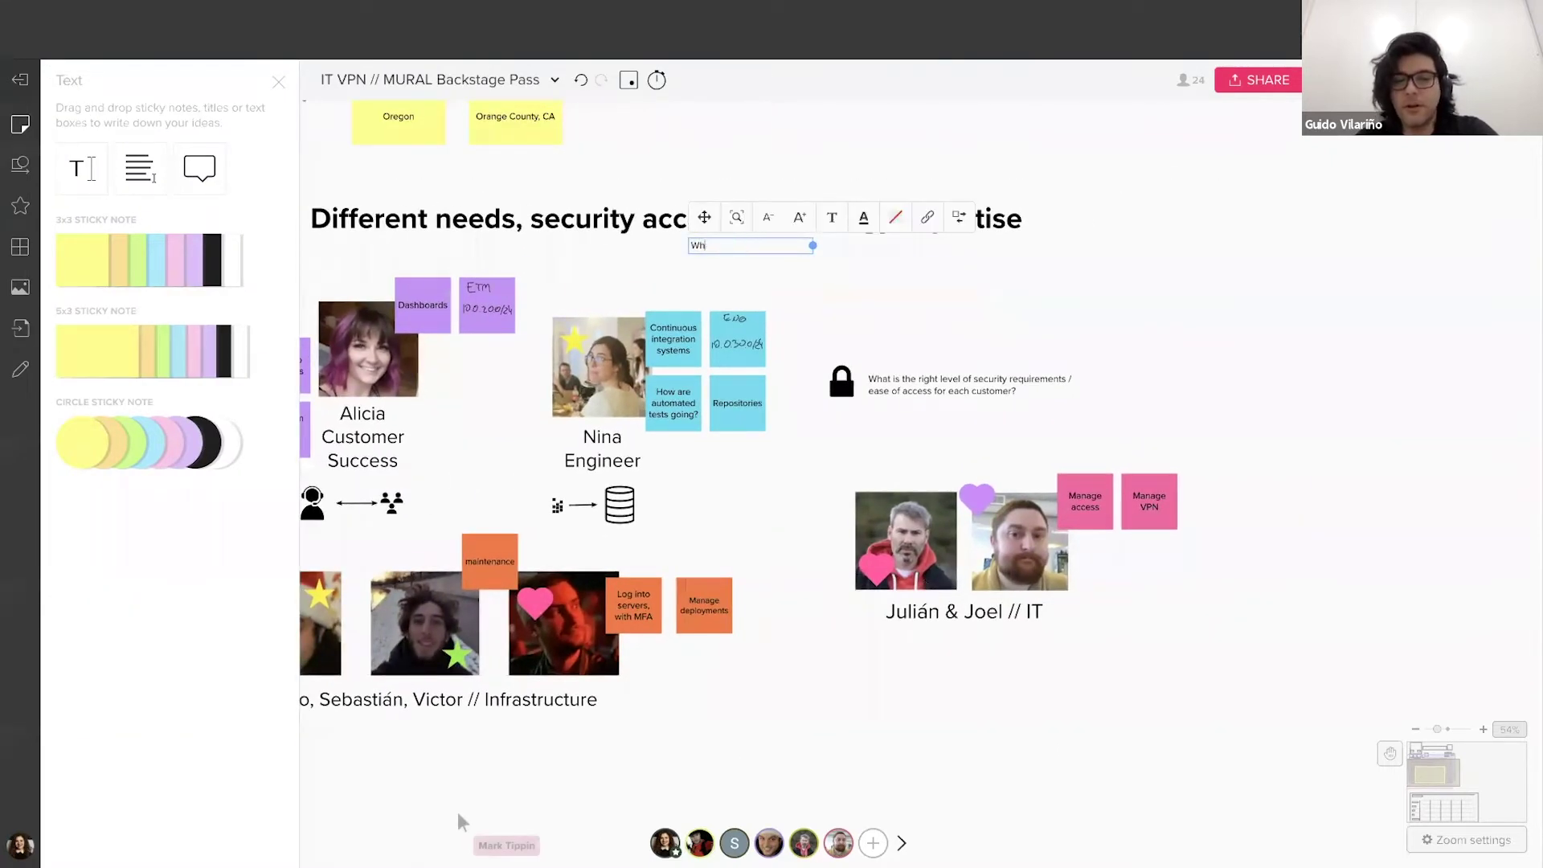
{"action": "type", "text": "at VPN is ri"}
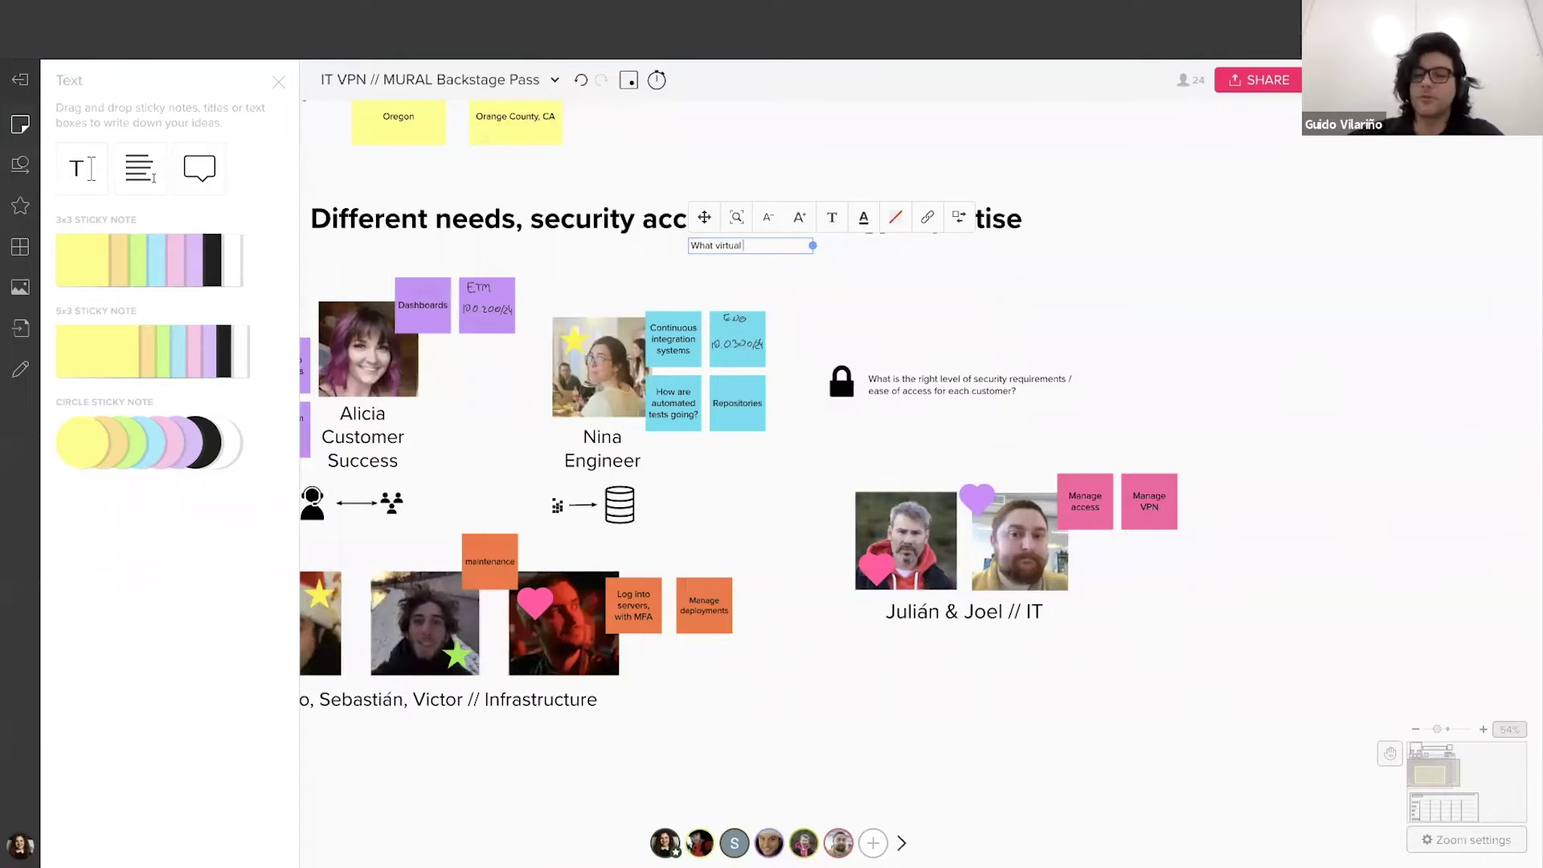
{"action": "type", "text": "e network (VPN) is right for "}
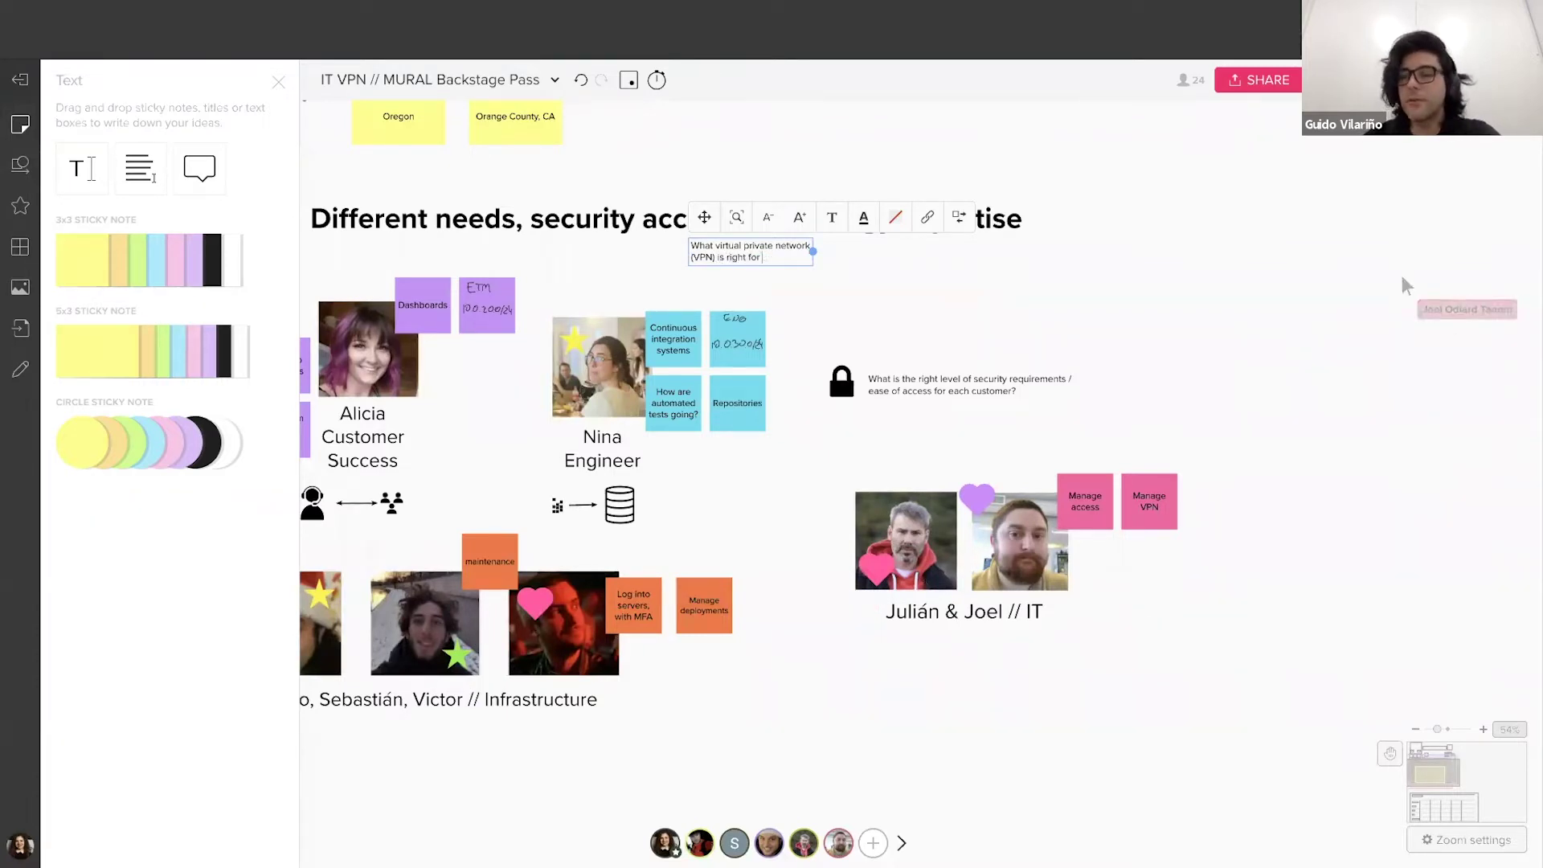
{"action": "type", "text": "MURAL employees?"}
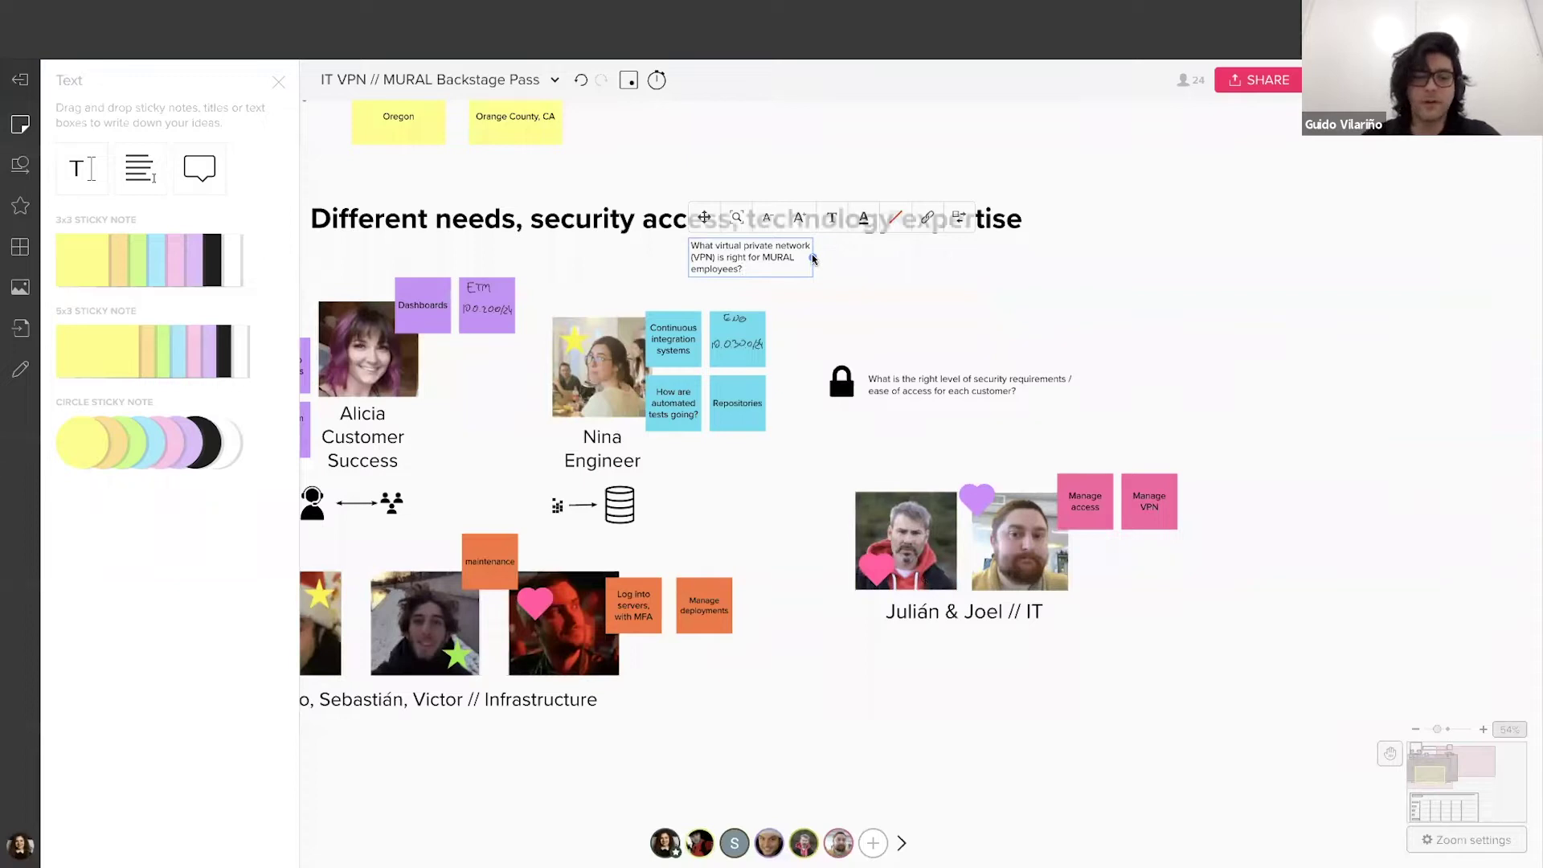
- Move the VPN question directly above the security requirements question and size its box so the text wraps onto two lines
{"action": "left_click_drag", "start_coordinate": [814, 257], "coordinate": [1043, 316]}
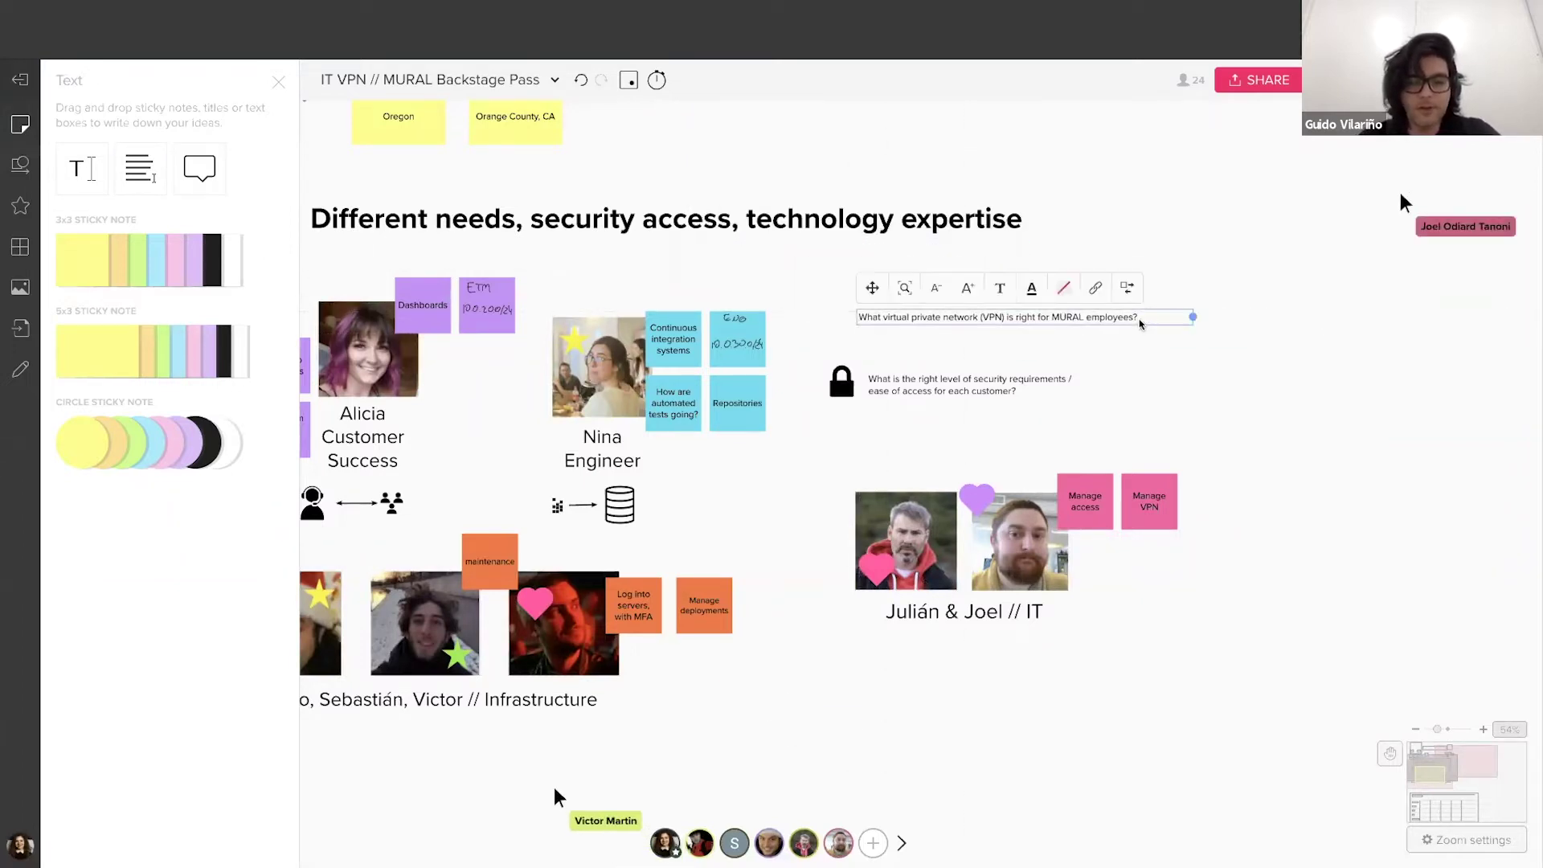
{"action": "left_click_drag", "start_coordinate": [1196, 317], "coordinate": [948, 352]}
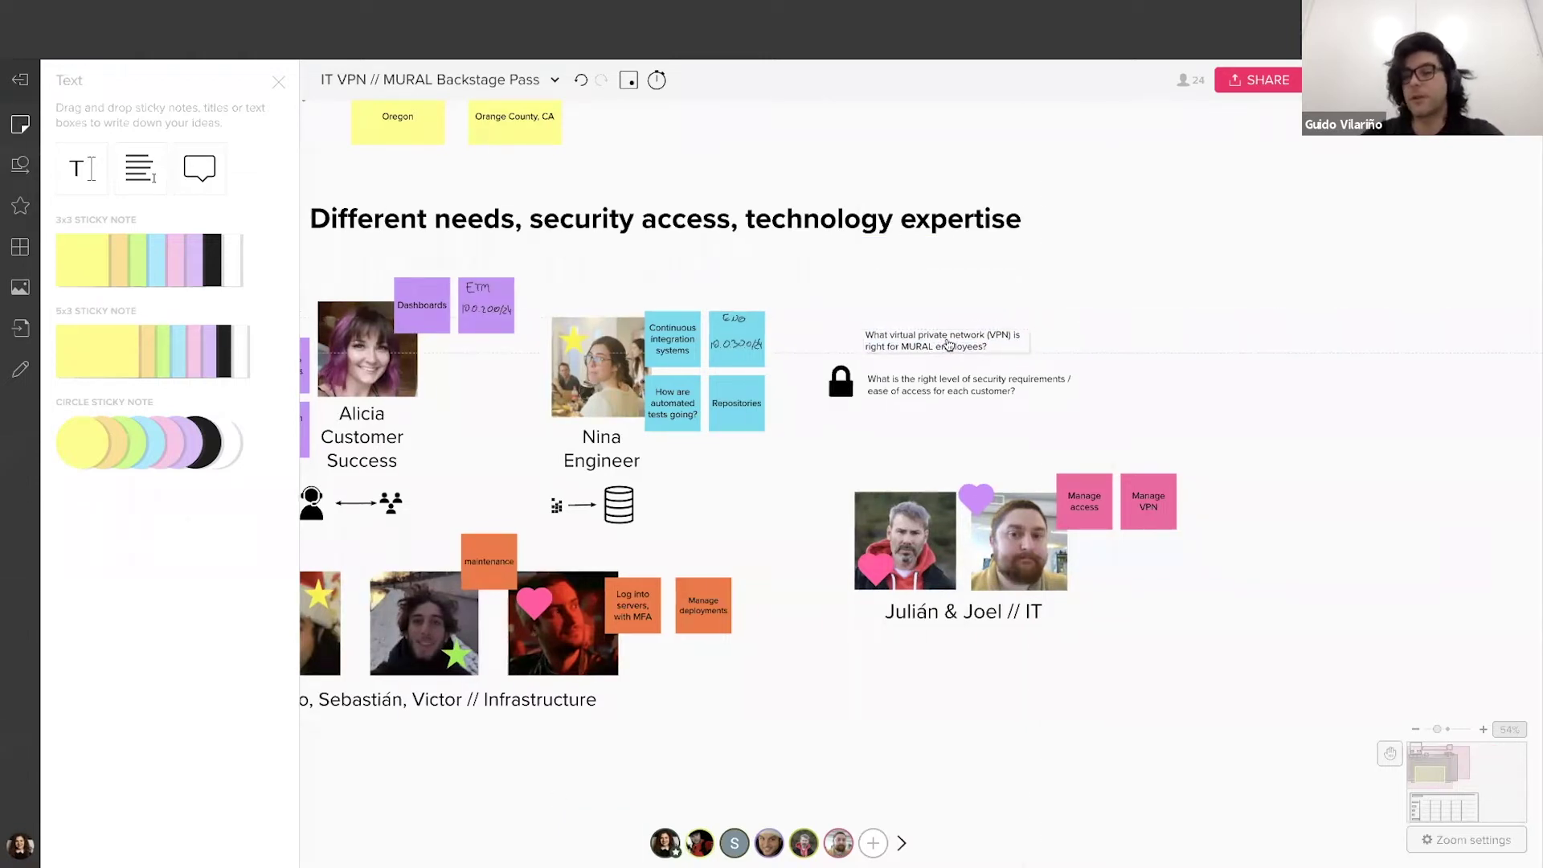
{"action": "left_click", "coordinate": [1125, 331]}
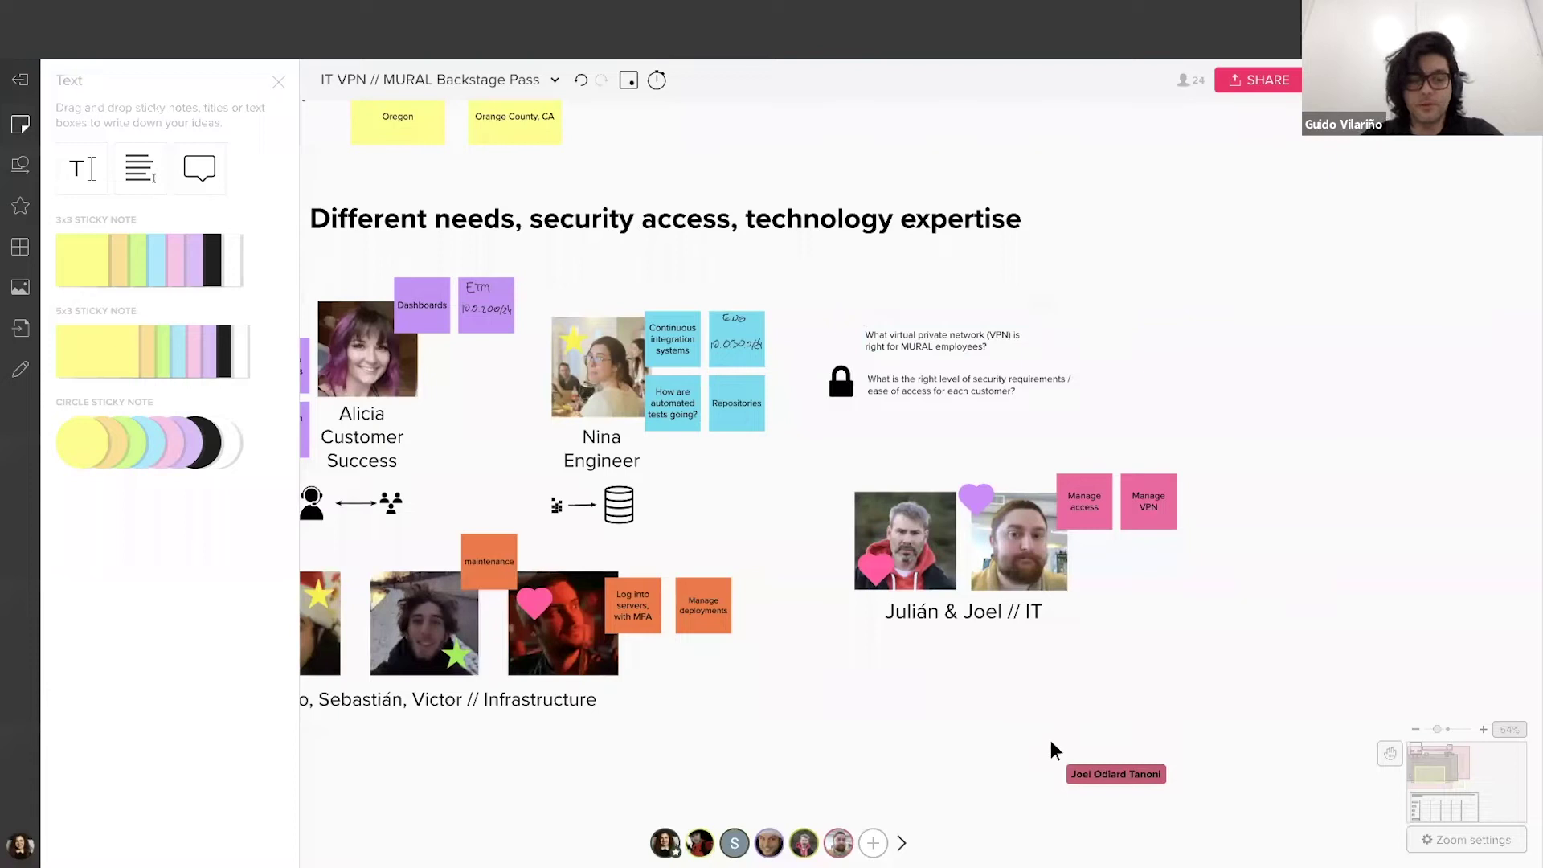
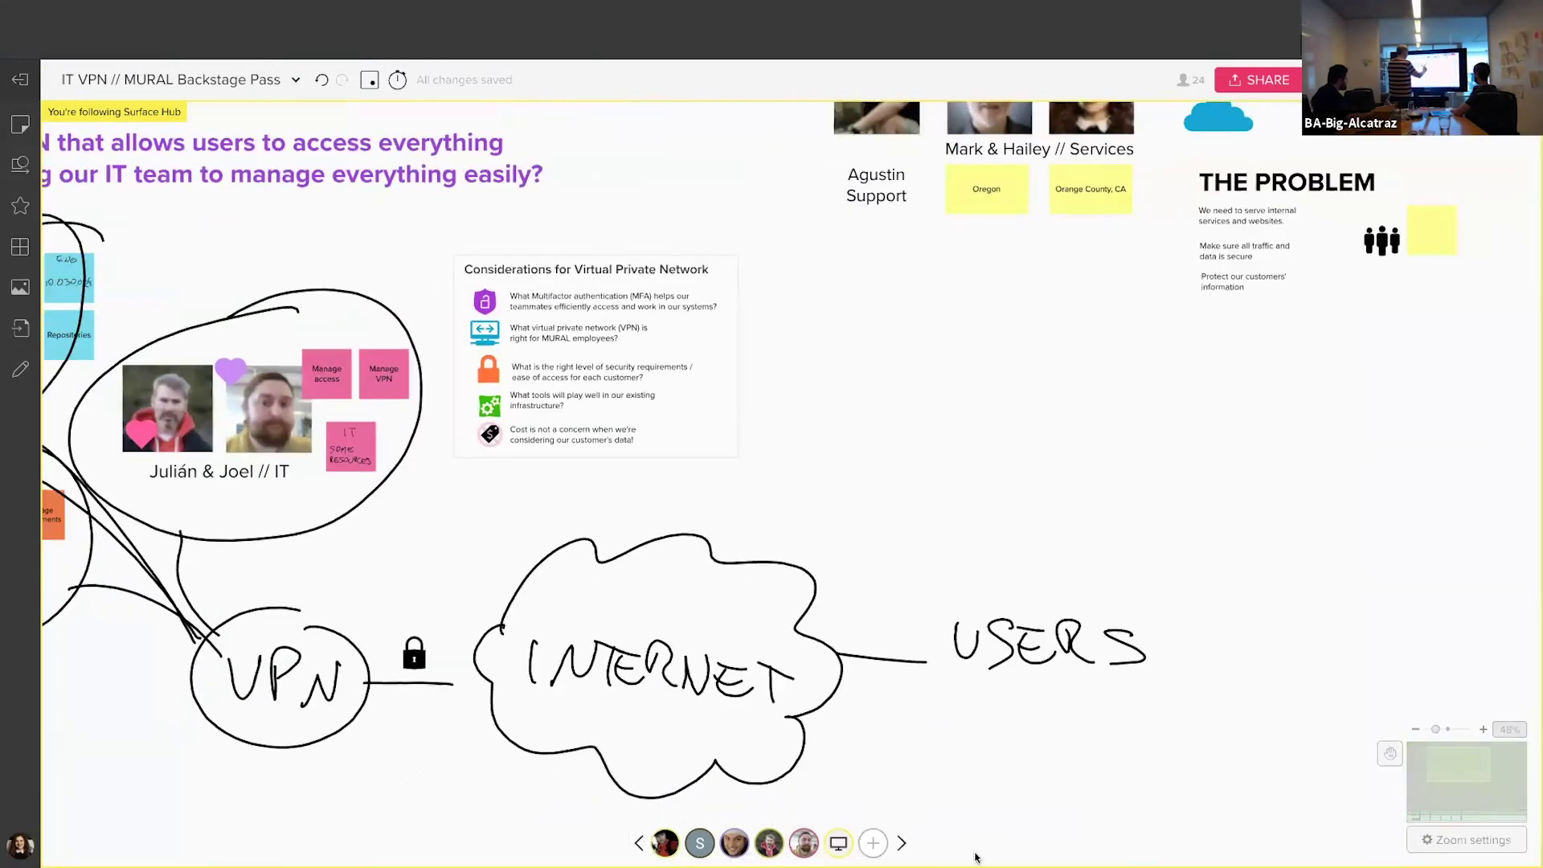
{"action": "mouse_move", "coordinate": [975, 857]}
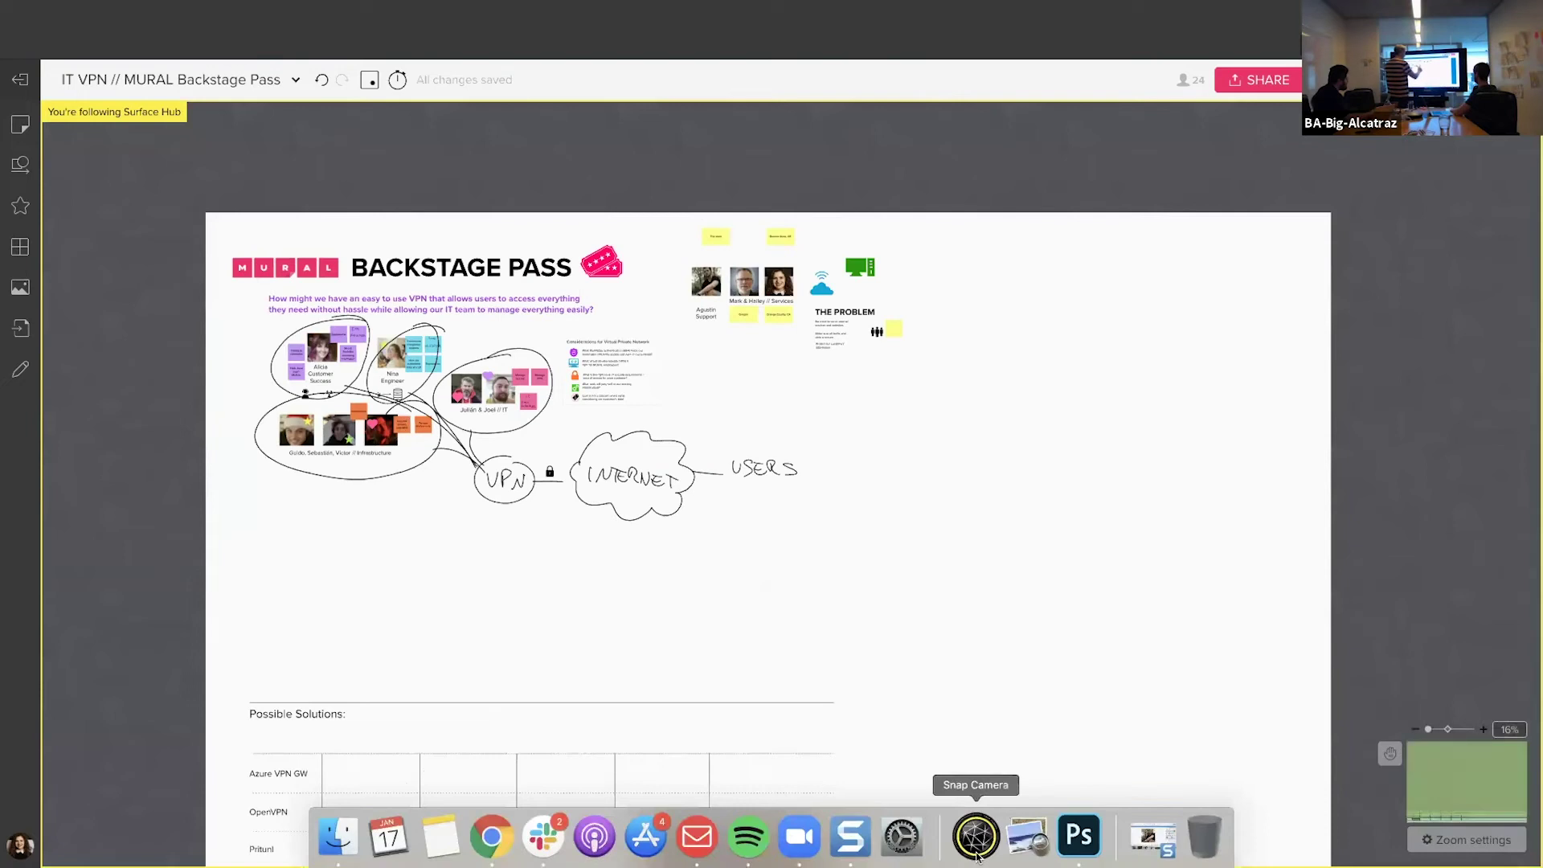
{"action": "left_click", "coordinate": [850, 836]}
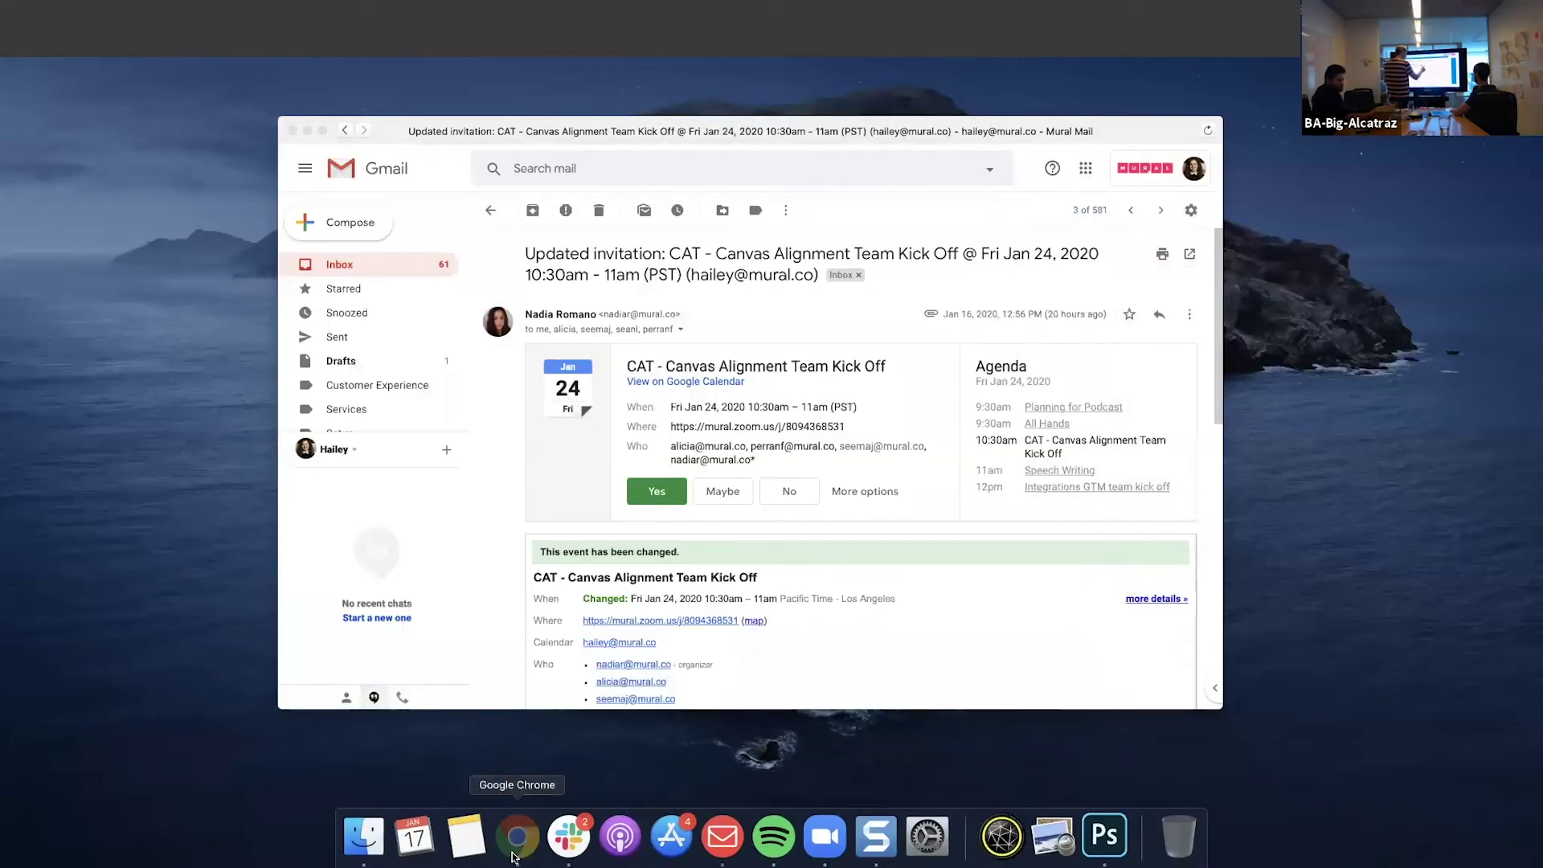
{"action": "left_click", "coordinate": [516, 838]}
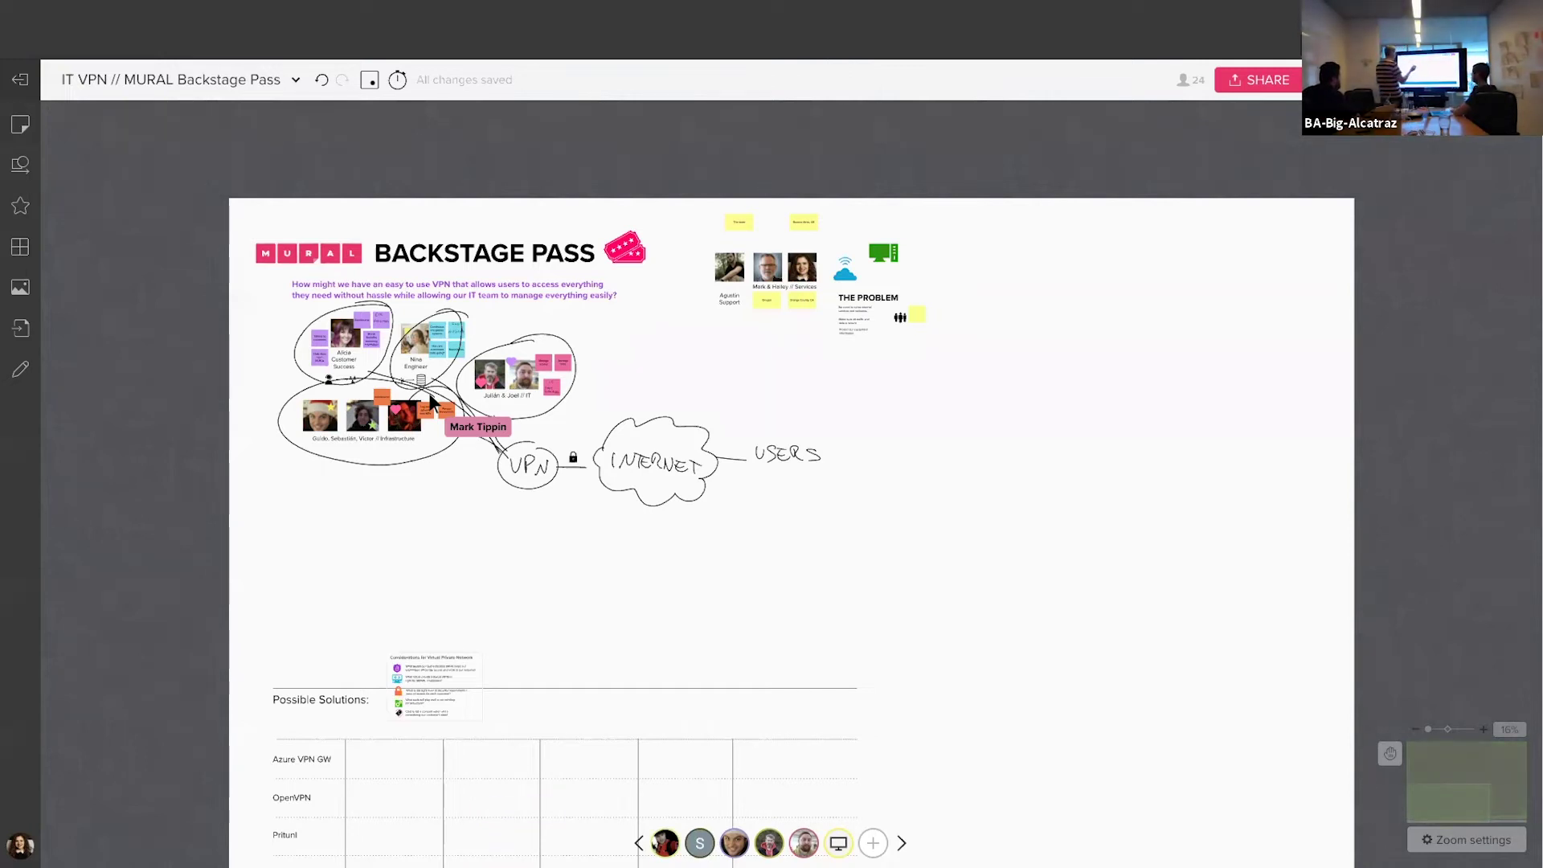
{"action": "key", "text": "super+shift+4"}
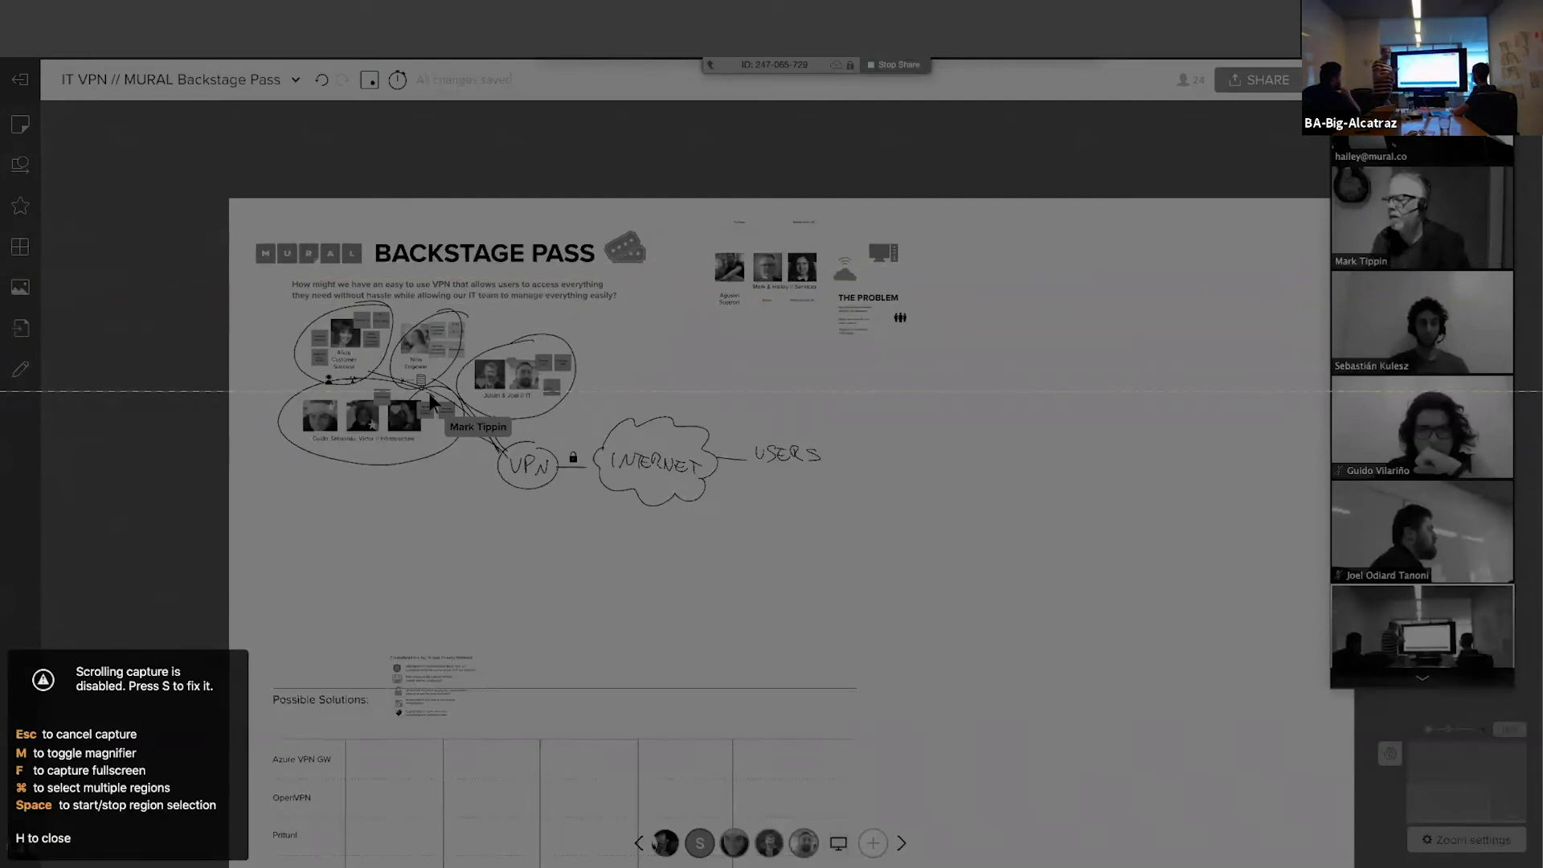
{"action": "key", "text": "Escape"}
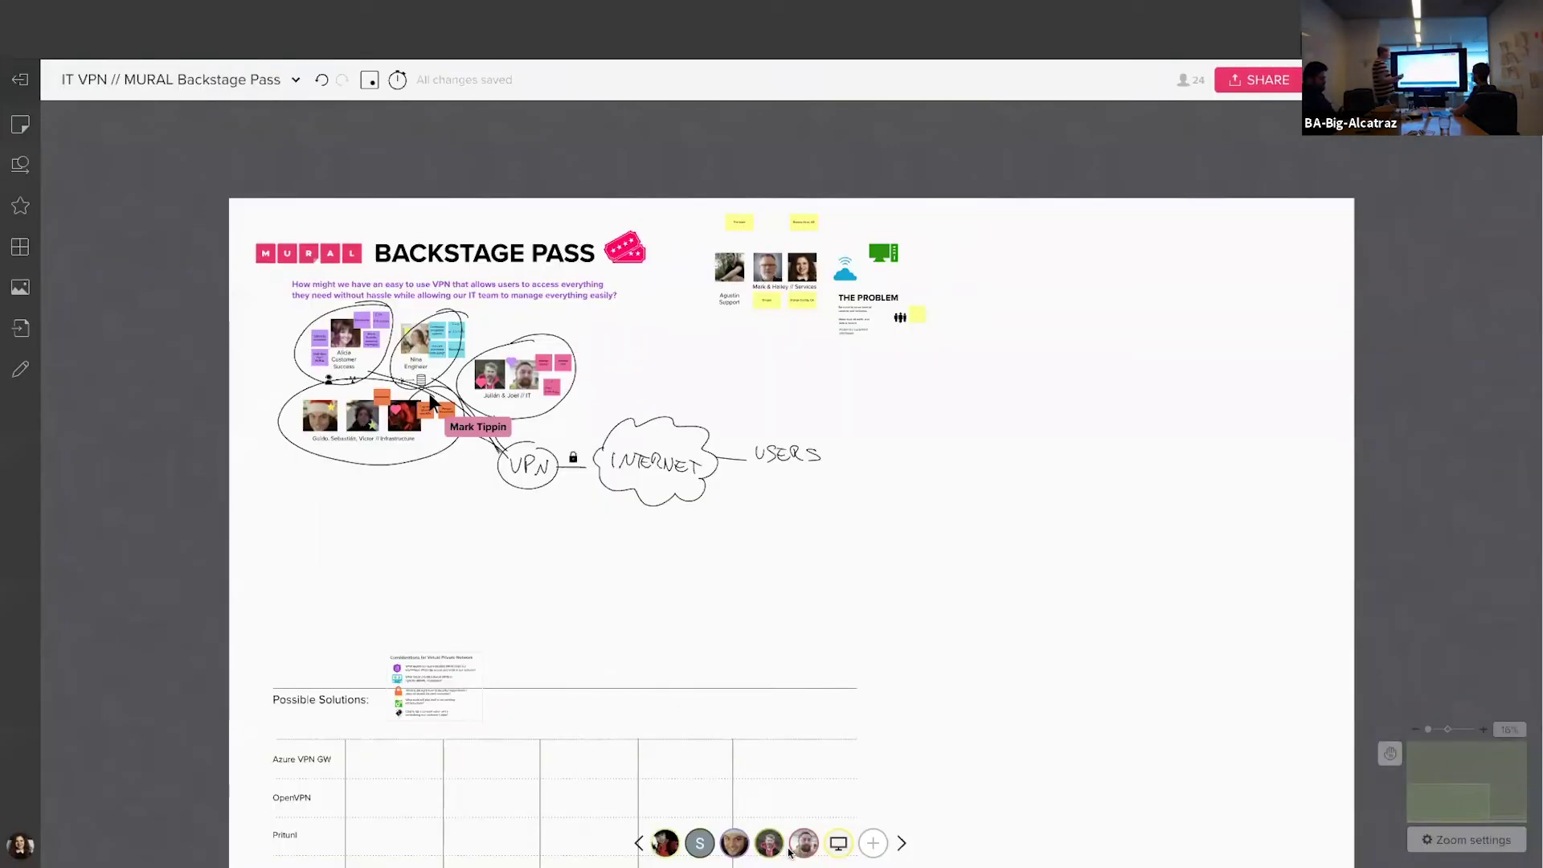
- Add a note reading "Multi-factor authentication" above the MFA column of the Possible Solutions table and convert it to a text box
{"action": "left_click", "coordinate": [838, 844]}
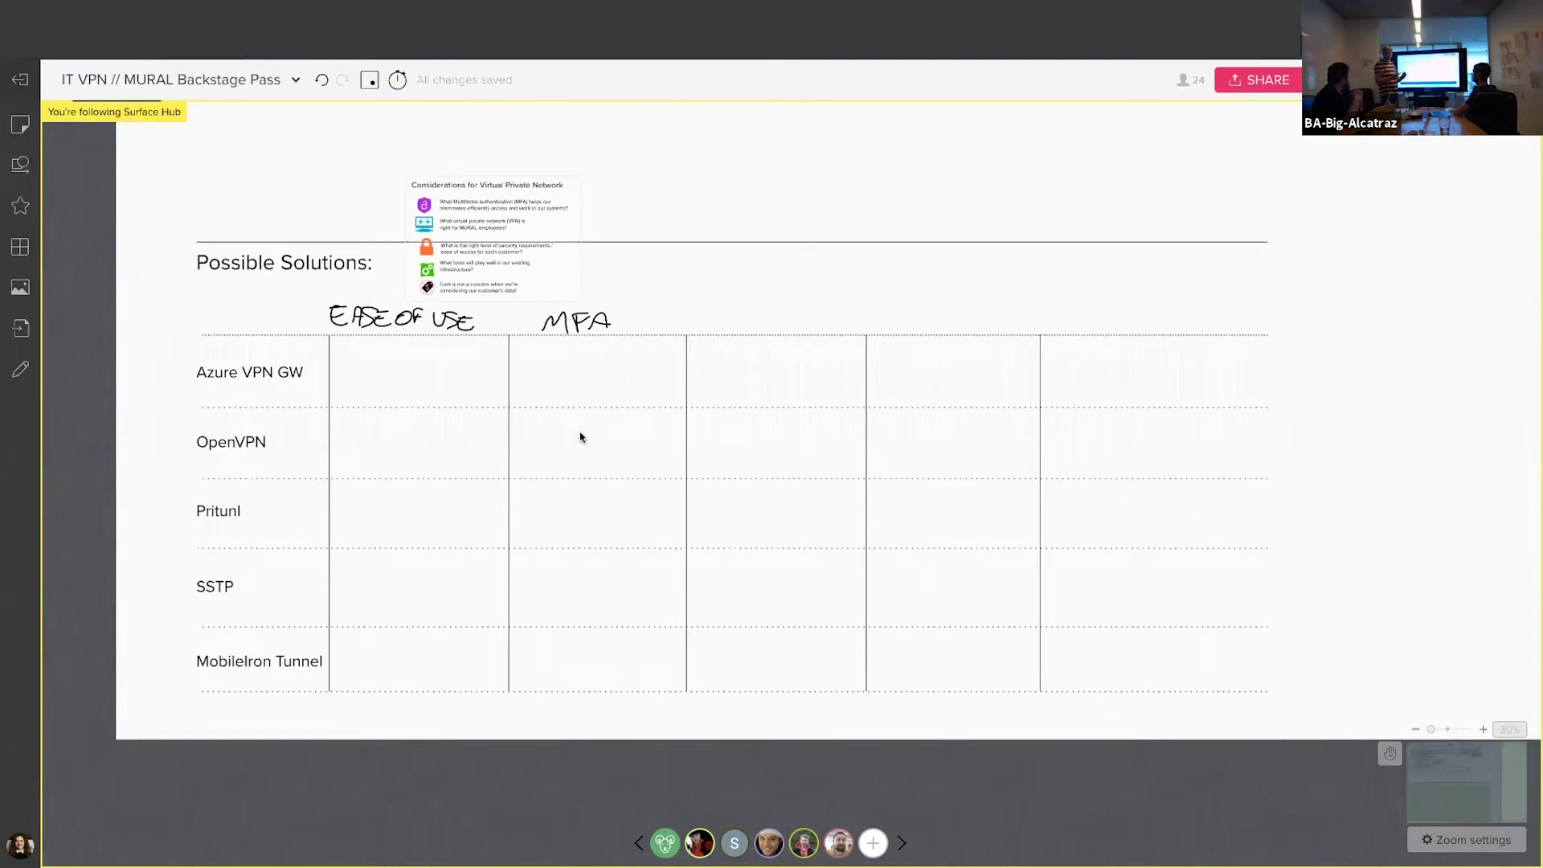
{"action": "scroll", "coordinate": [611, 291], "scroll_direction": "up", "scroll_amount": 2}
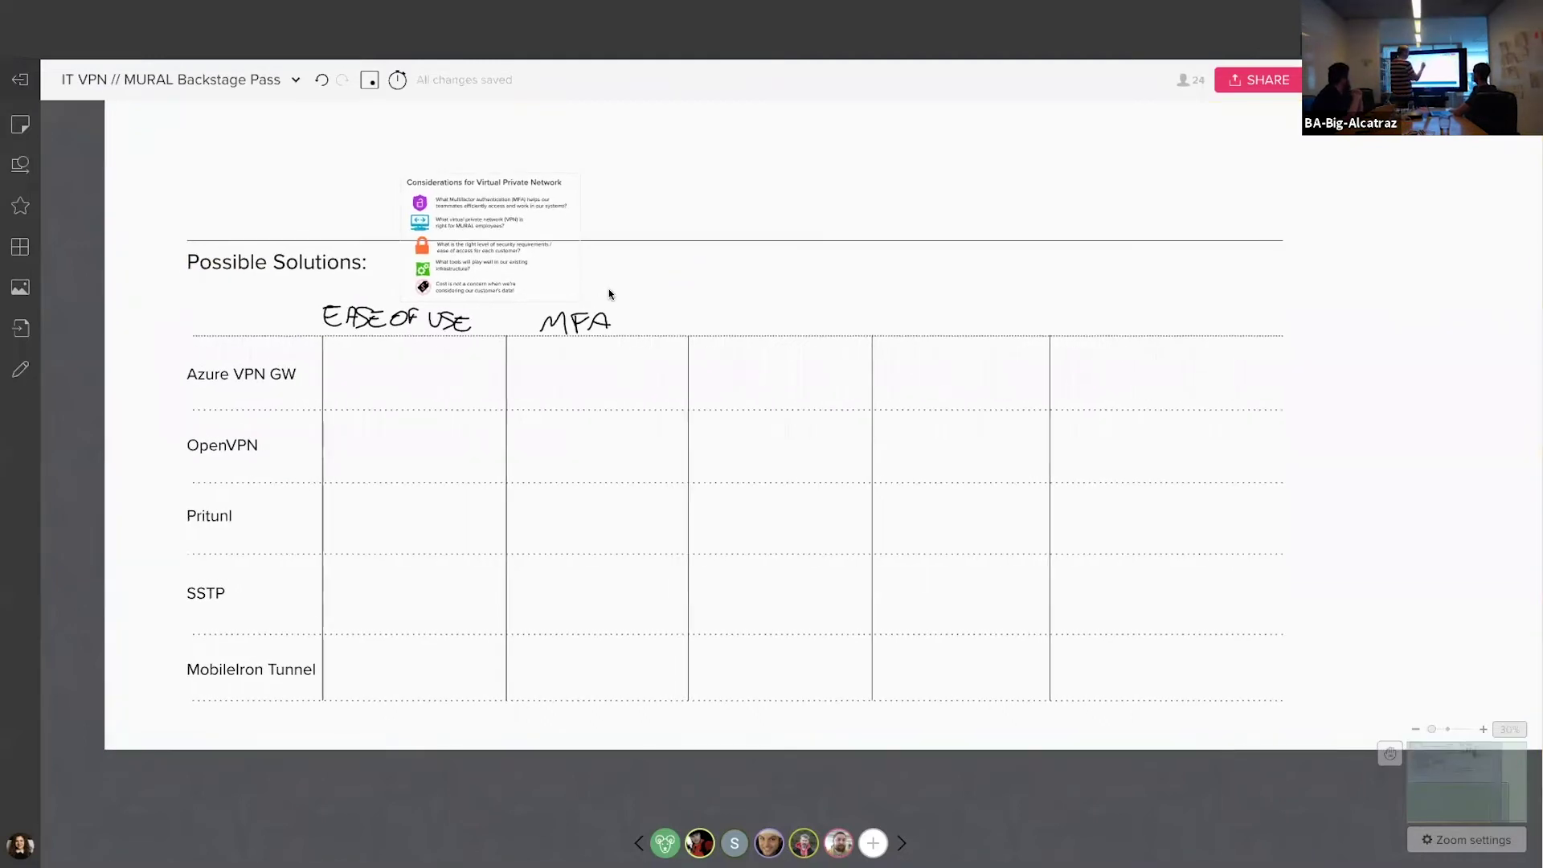
{"action": "scroll", "coordinate": [606, 291], "scroll_direction": "up", "scroll_amount": 1}
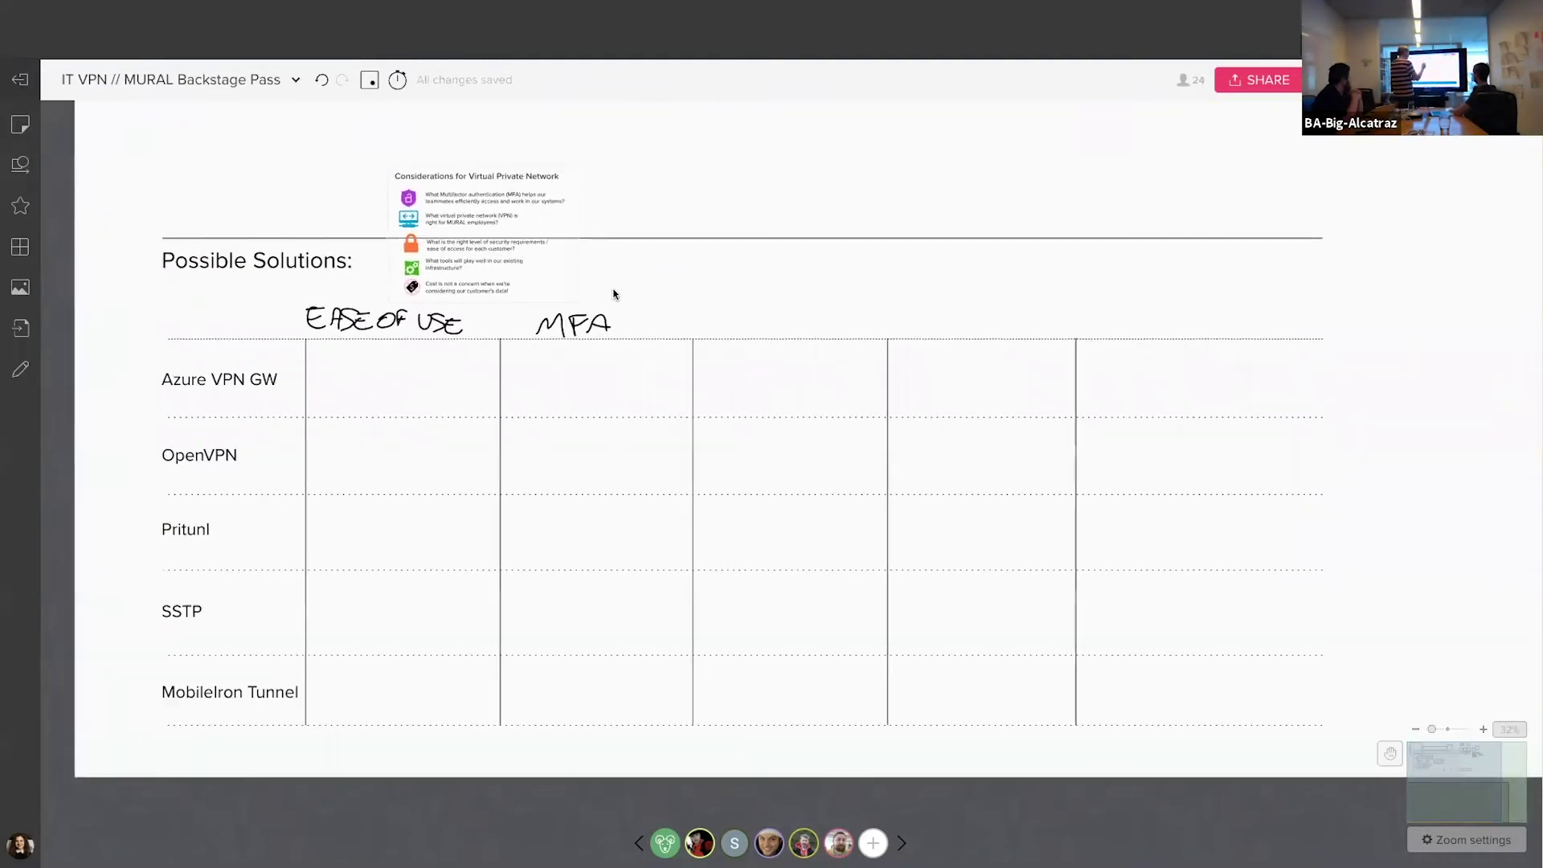
{"action": "double_click", "coordinate": [613, 289]}
{"action": "type", "text": "Multi-factor authentication"}
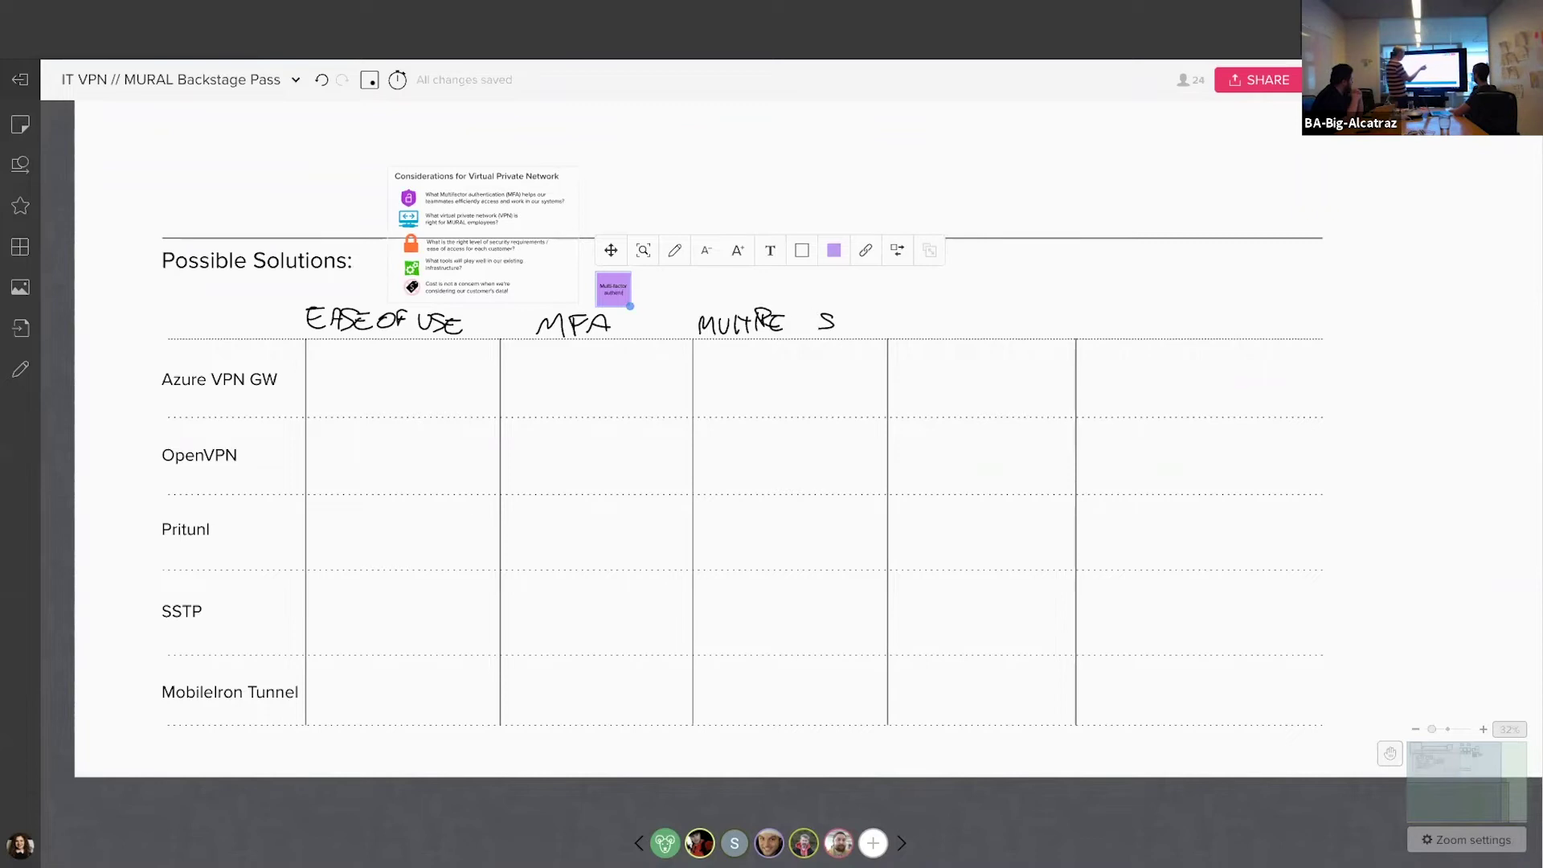
{"action": "left_click", "coordinate": [898, 248]}
{"action": "left_click", "coordinate": [913, 281]}
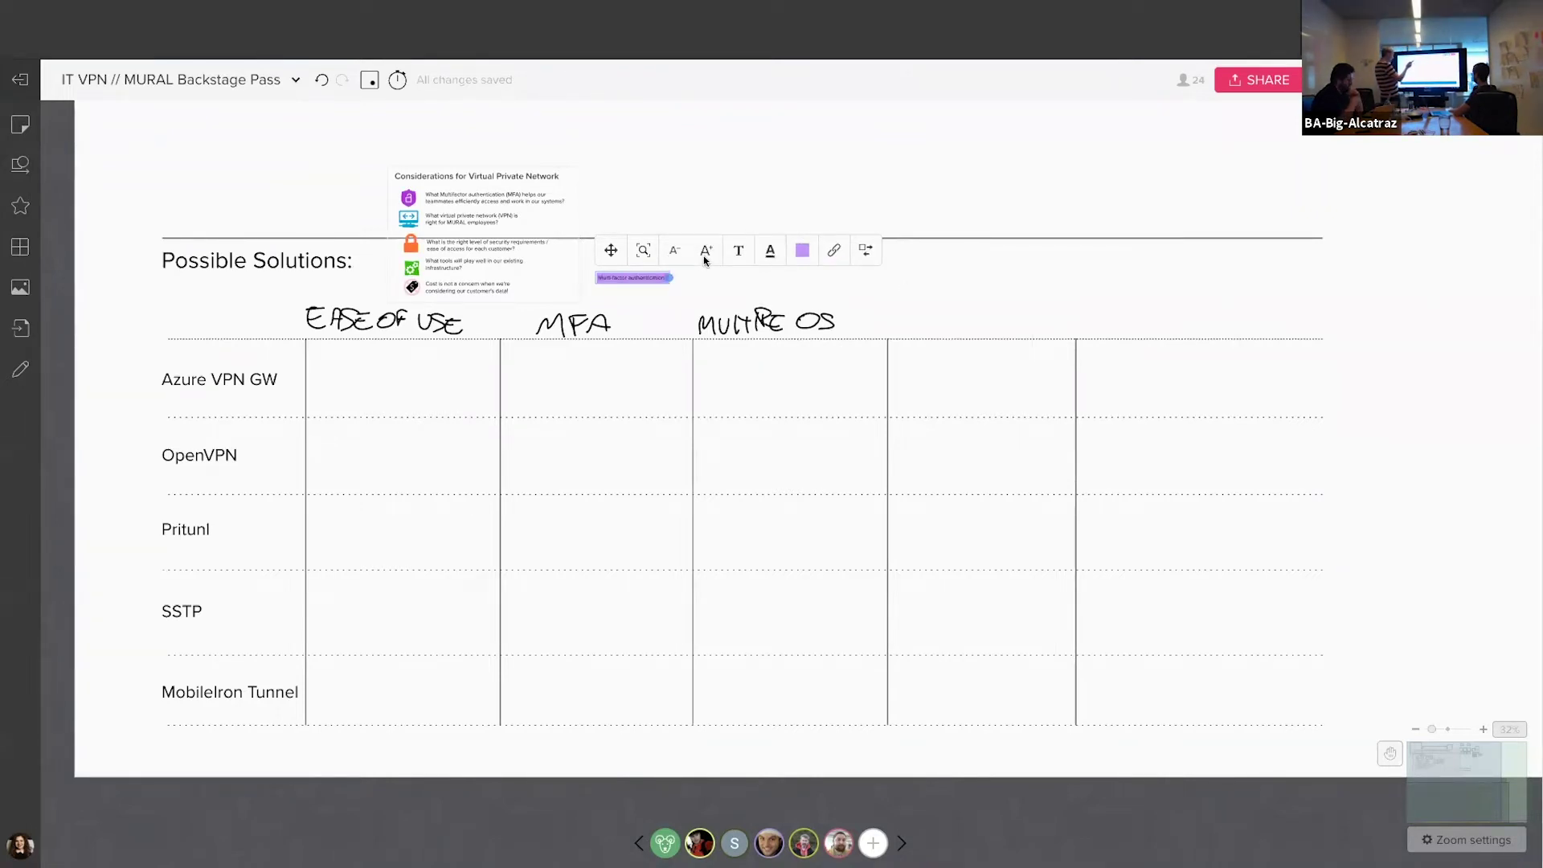
- Enlarge the text of the "Multi-factor authentication" text box and remove its purple background
{"action": "left_click", "coordinate": [579, 346]}
{"action": "mouse_move", "coordinate": [648, 299]}
{"action": "left_mouse_down"}
{"action": "mouse_move", "coordinate": [657, 335]}
{"action": "mouse_move", "coordinate": [643, 291]}
{"action": "left_mouse_up"}
{"action": "left_click", "coordinate": [700, 256]}
{"action": "left_click", "coordinate": [731, 256]}
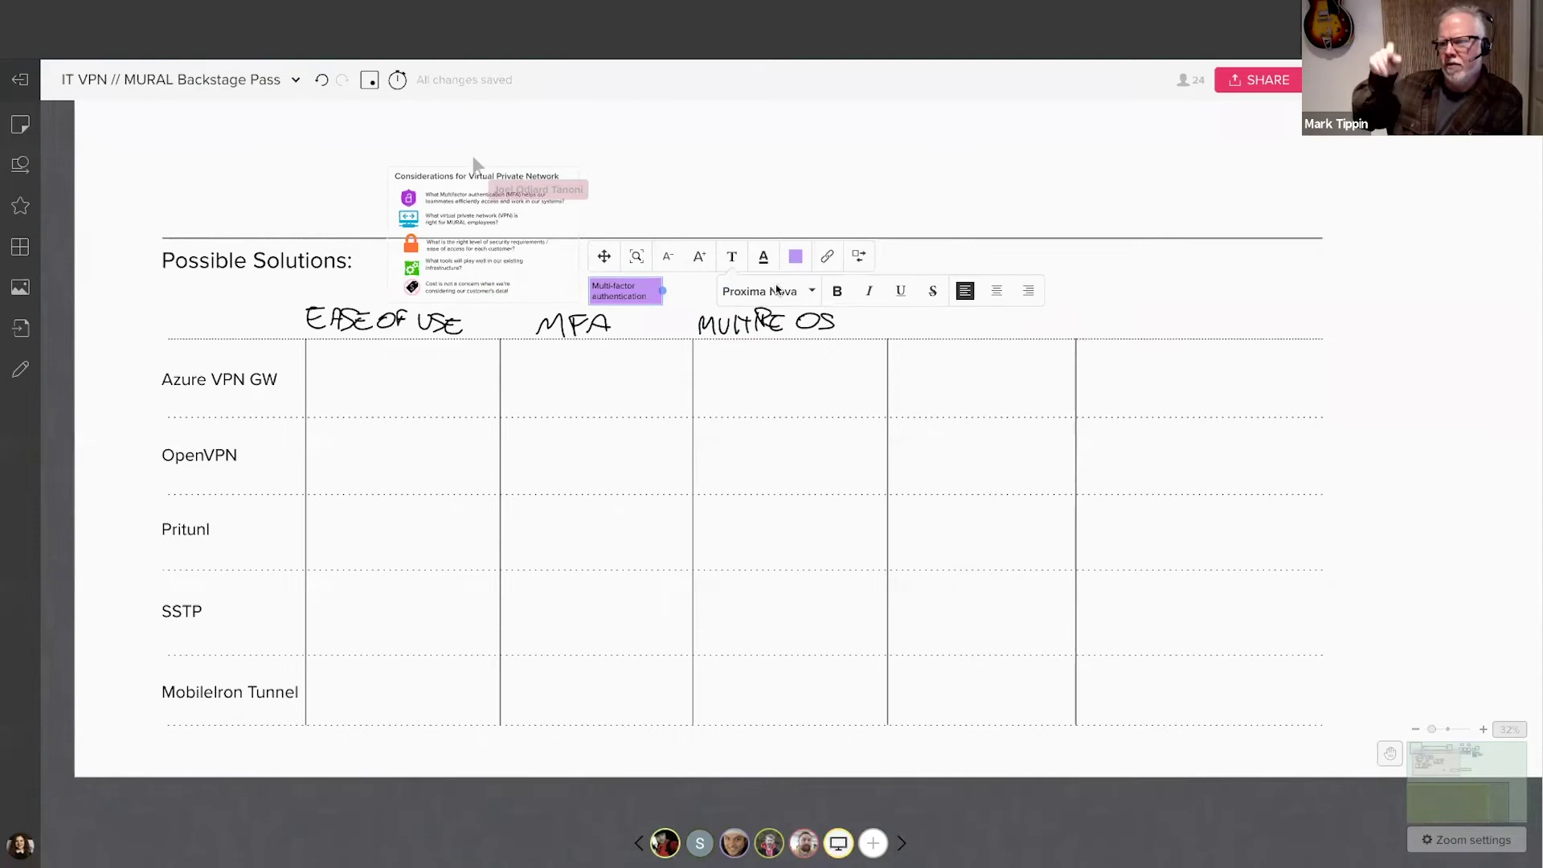
{"action": "left_click", "coordinate": [796, 256]}
{"action": "left_click", "coordinate": [710, 307]}
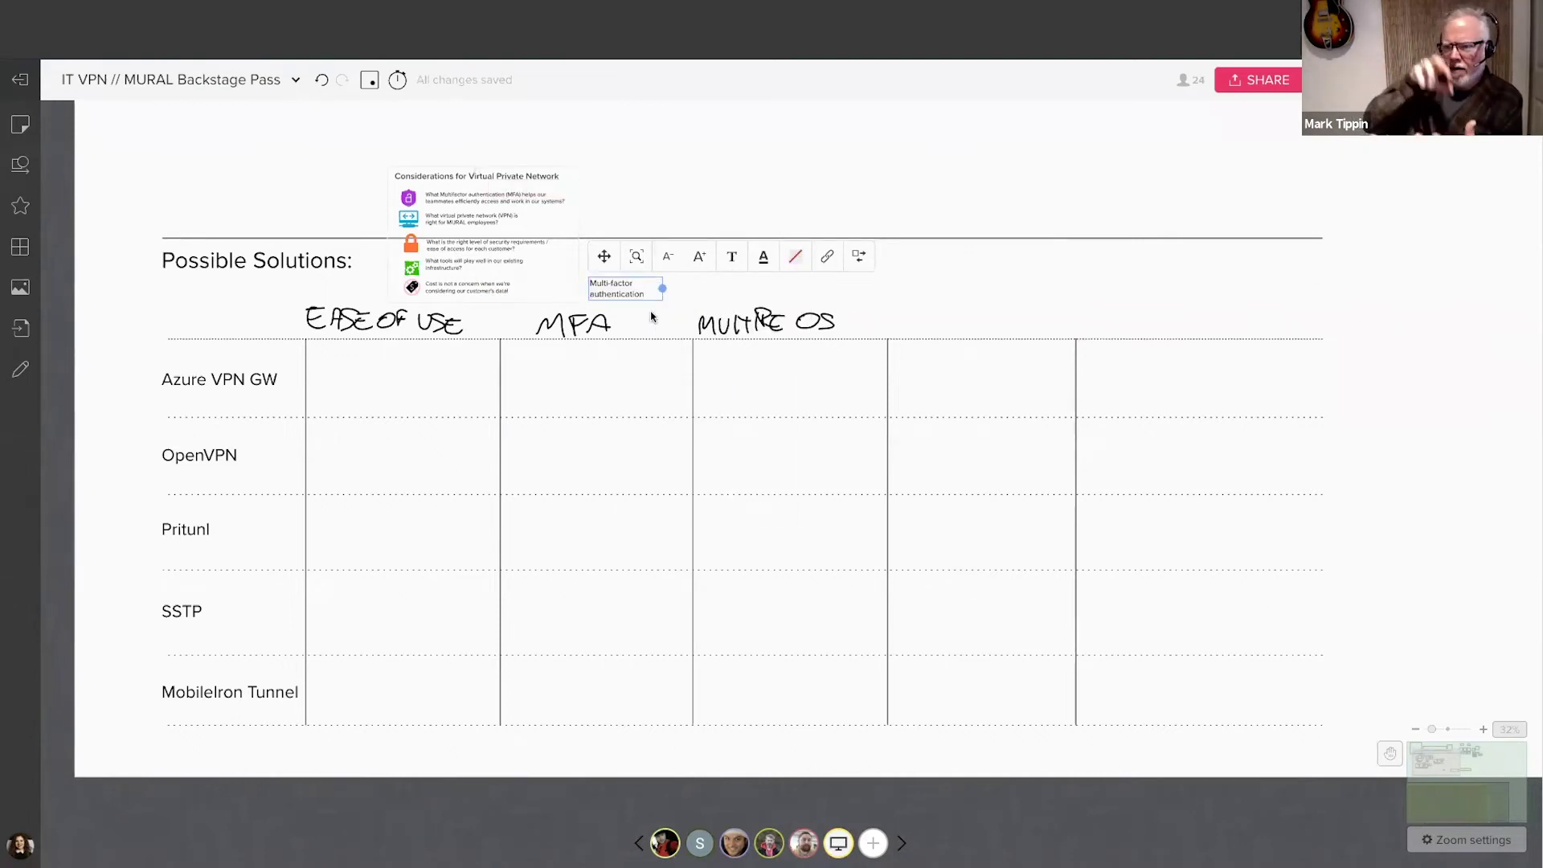
- Duplicate the "Multi-factor authentication" text box above the Multiple OS column and change the copy to "Works on Microsoft, Apple, etc."
{"action": "left_click_drag", "start_coordinate": [619, 287], "coordinate": [778, 283]}
{"action": "key", "text": "ctrl+d"}
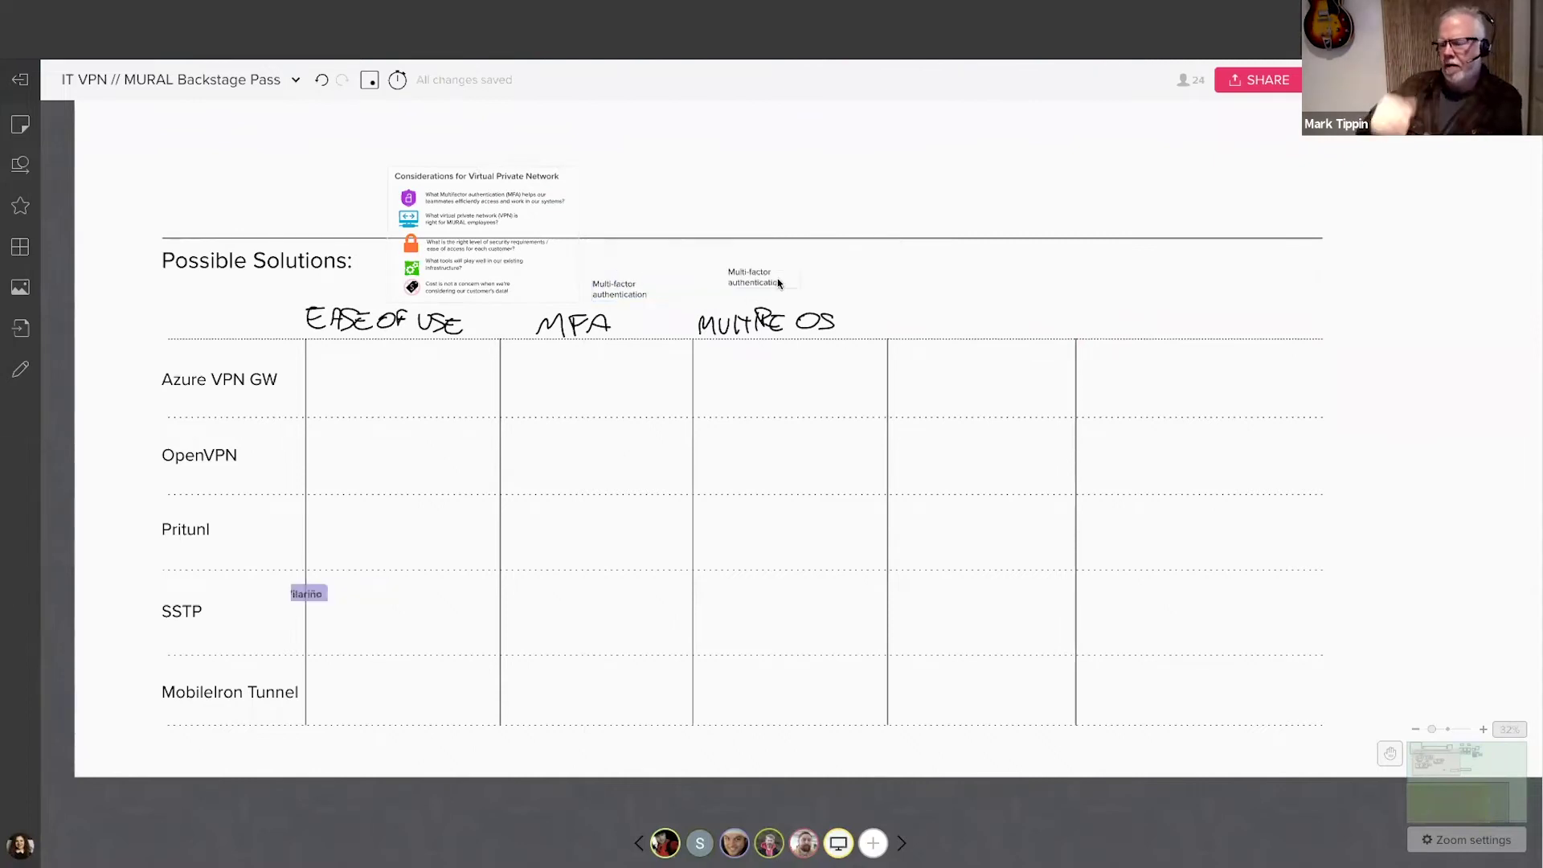
{"action": "double_click", "coordinate": [767, 289]}
{"action": "type", "text": "Works on"}
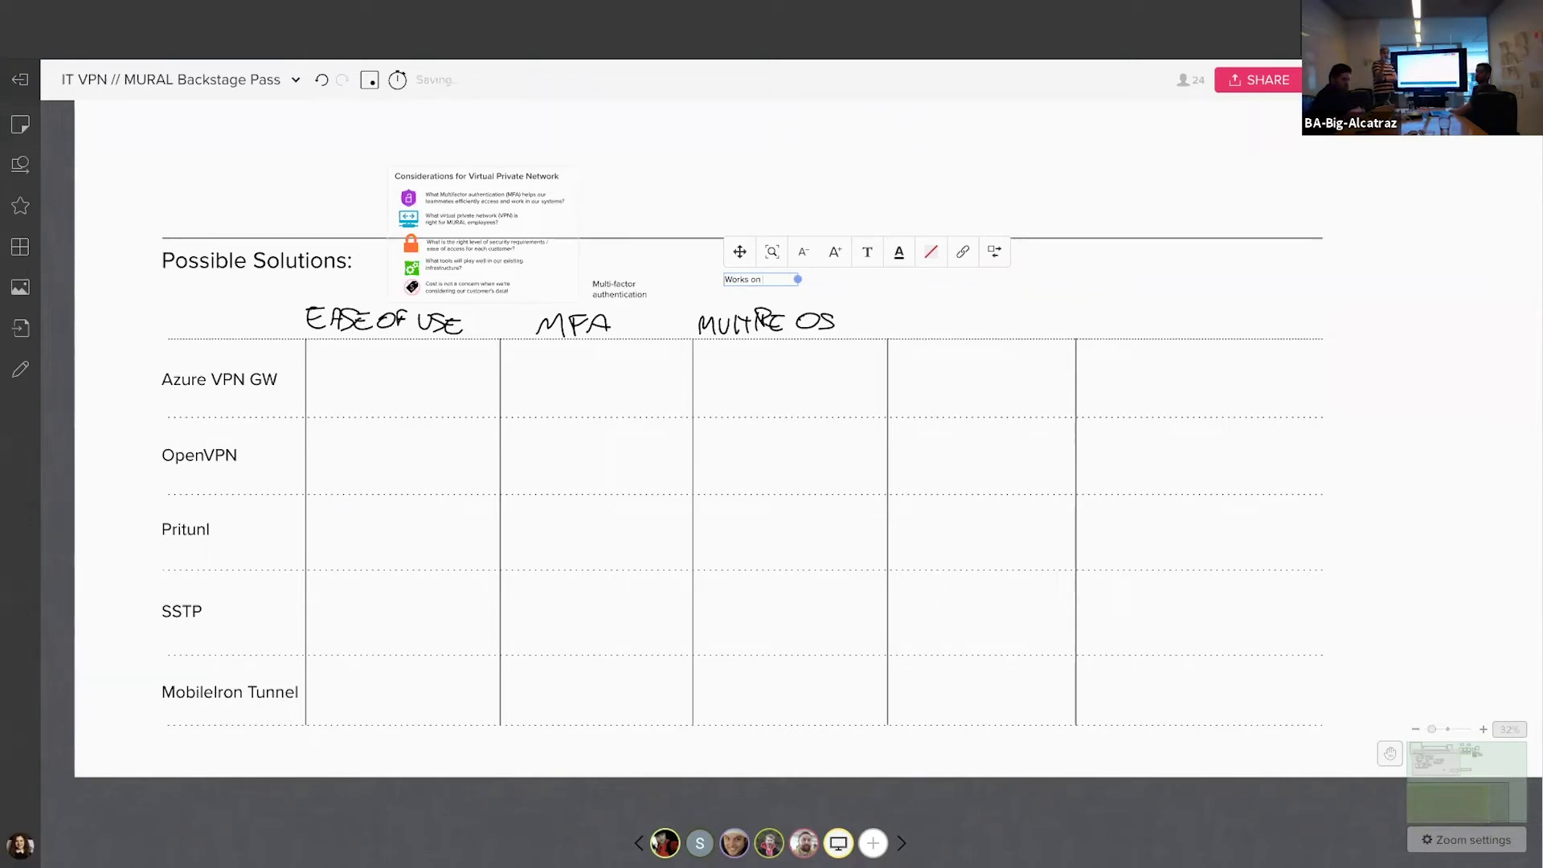
{"action": "type", "text": " Microso"}
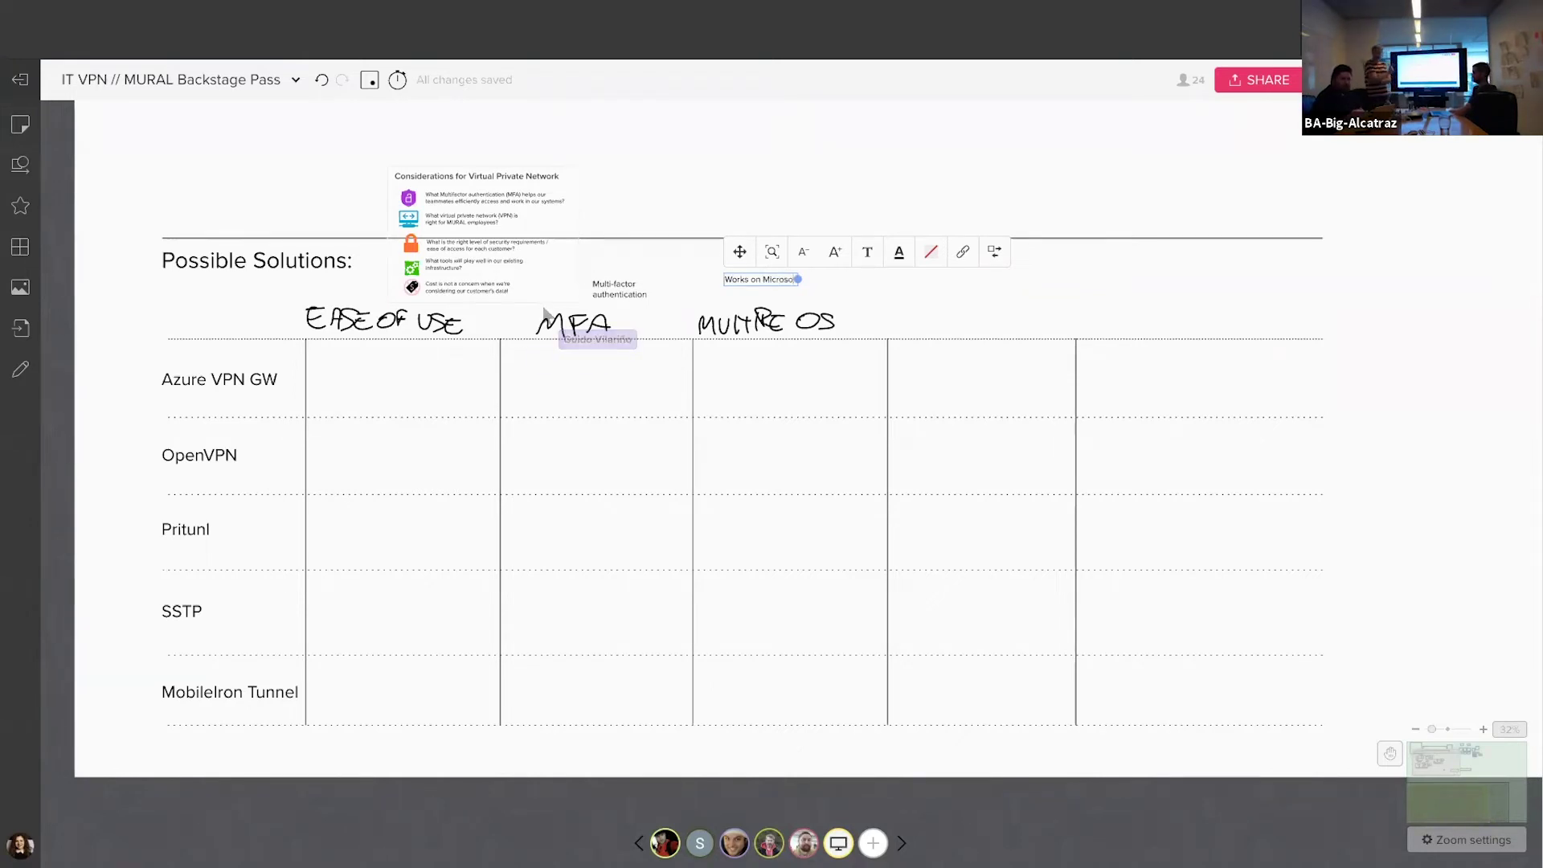
{"action": "type", "text": "ft, Ap"}
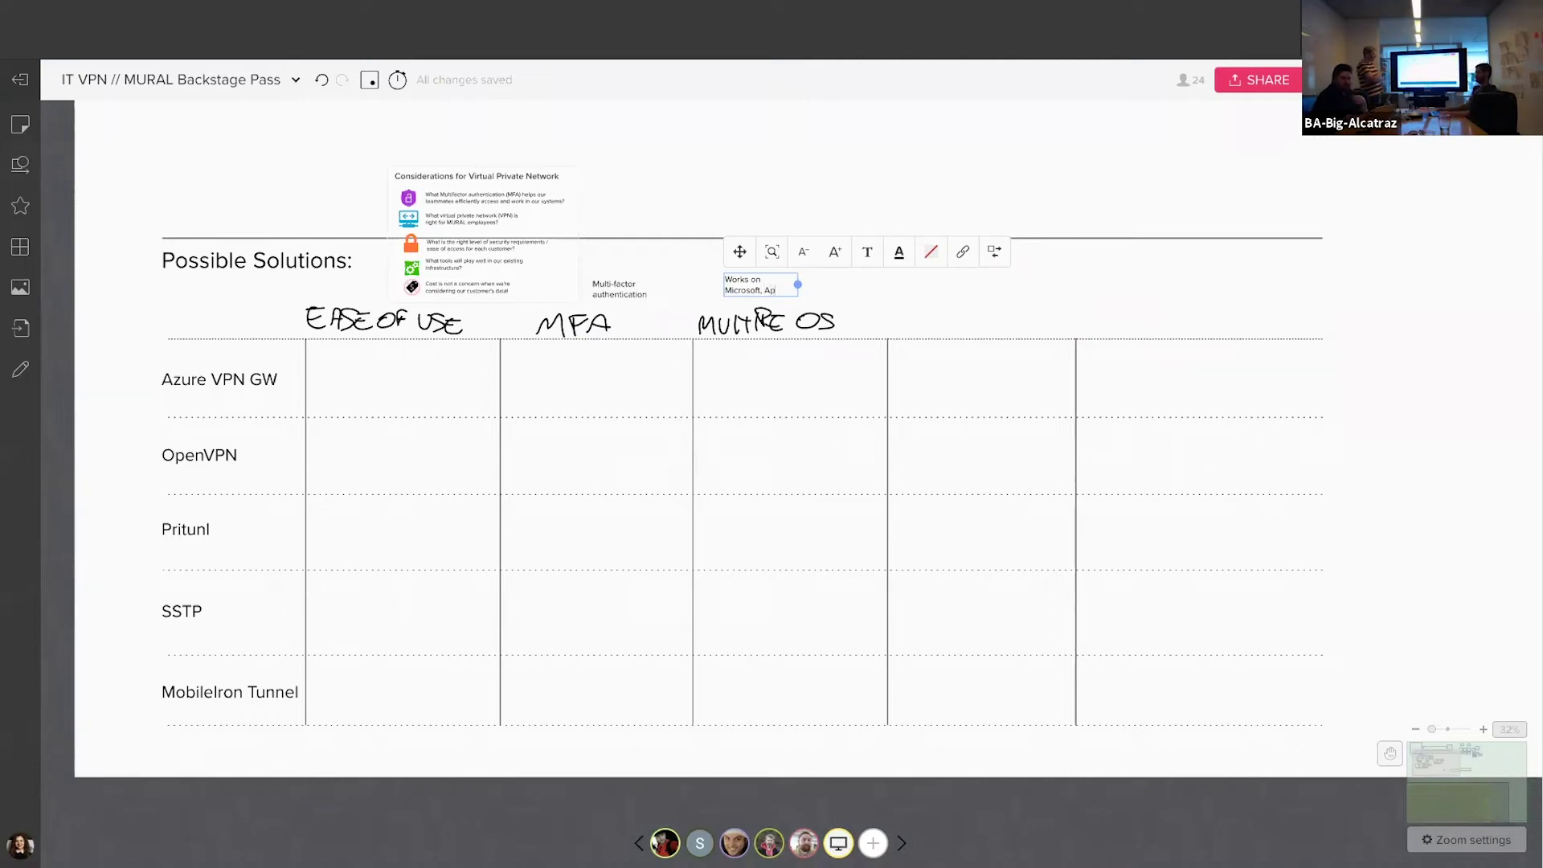
{"action": "type", "text": "ple, etc."}
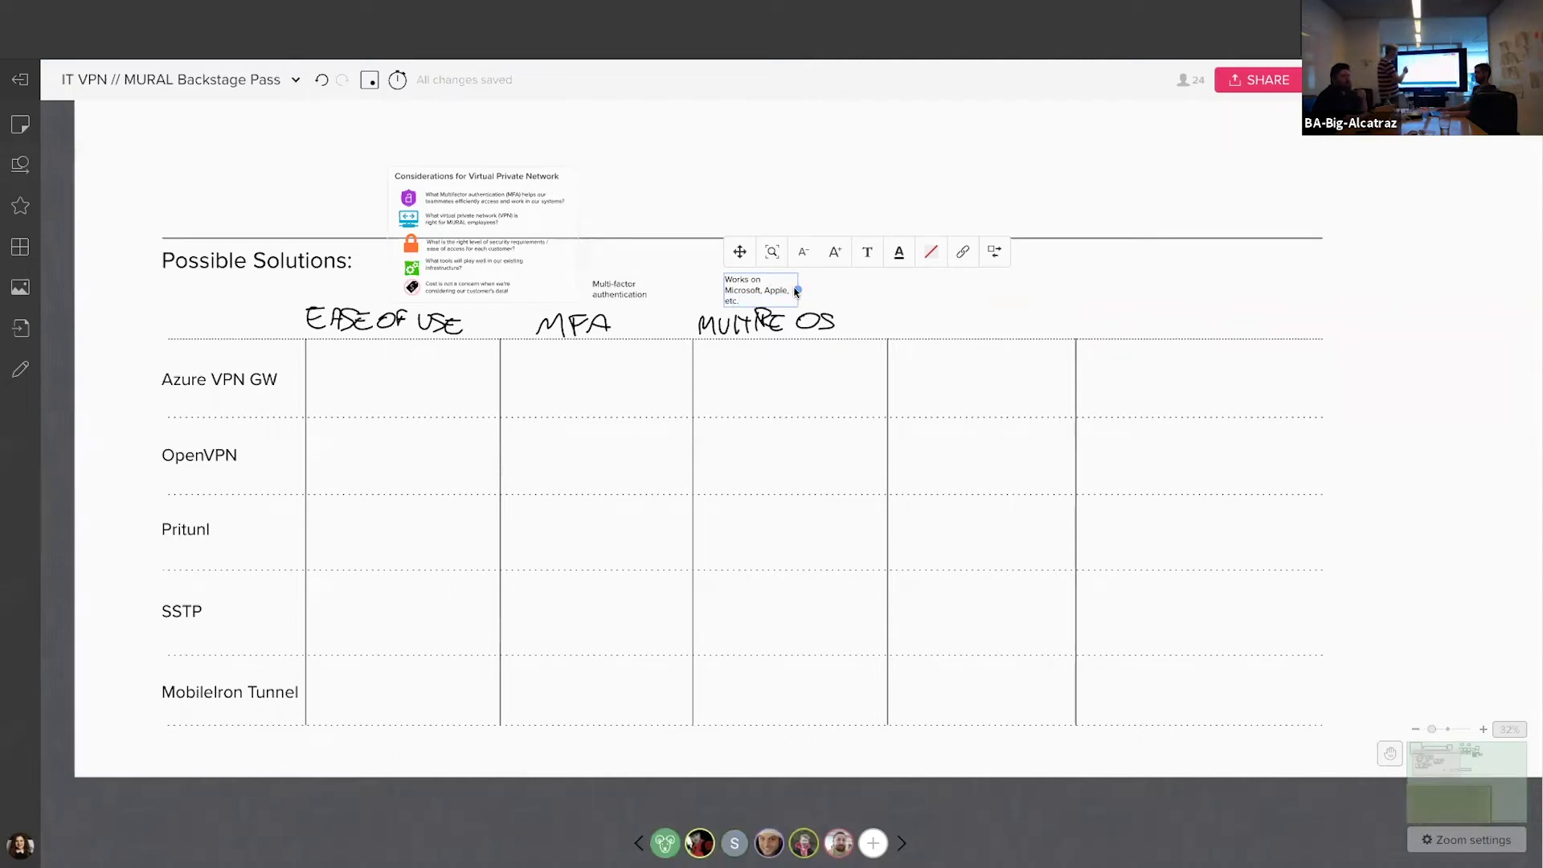
- Replace the "Multi-factor authentication" text with "I can sign in from my phone, laptop, etc."
{"action": "left_click", "coordinate": [627, 293]}
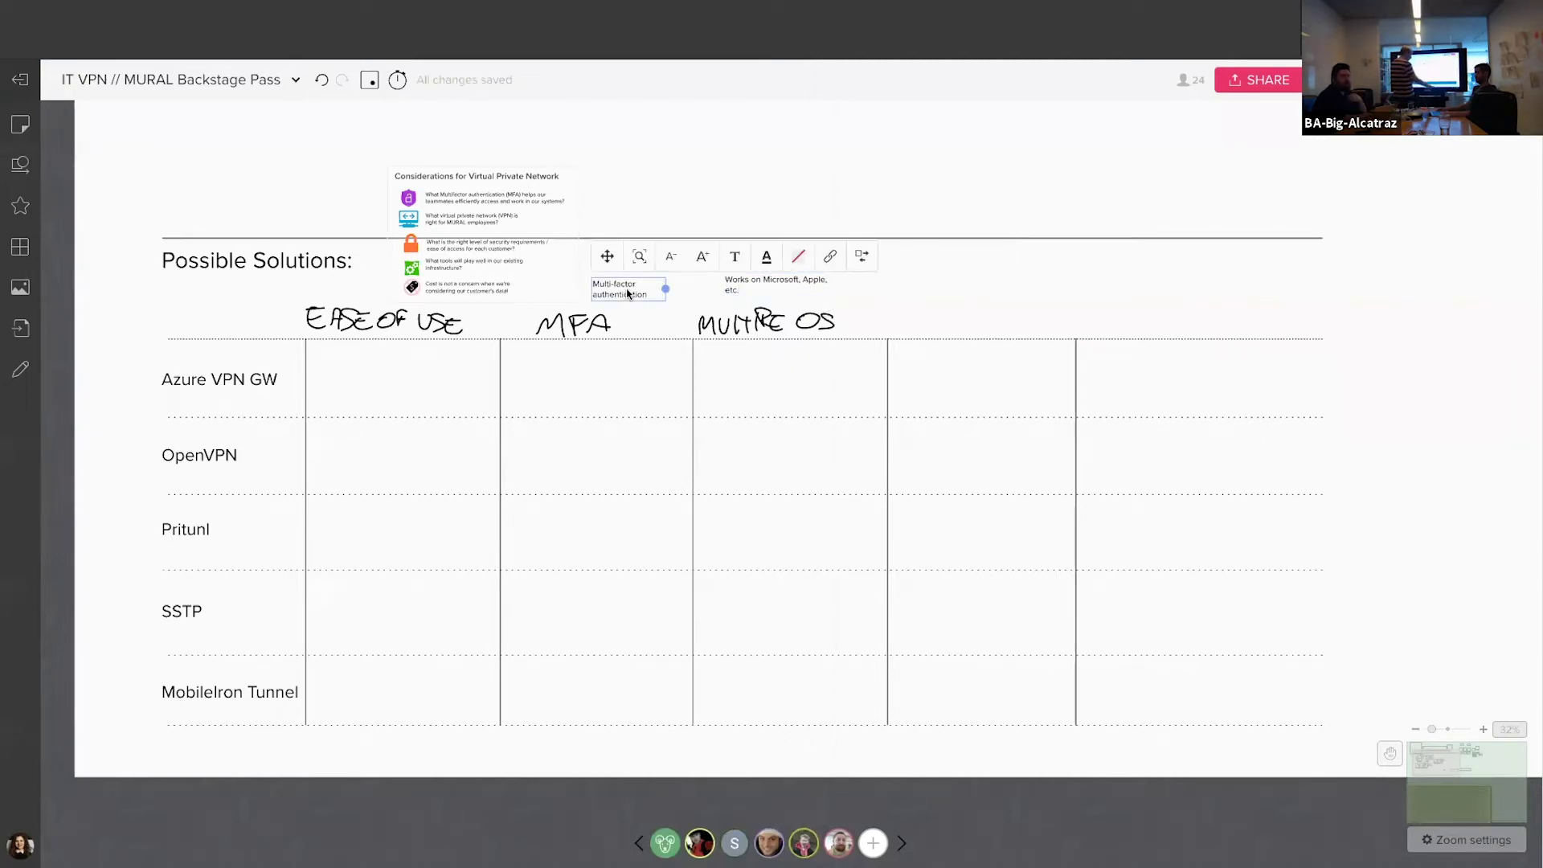
{"action": "type", "text": "I can sign in from"}
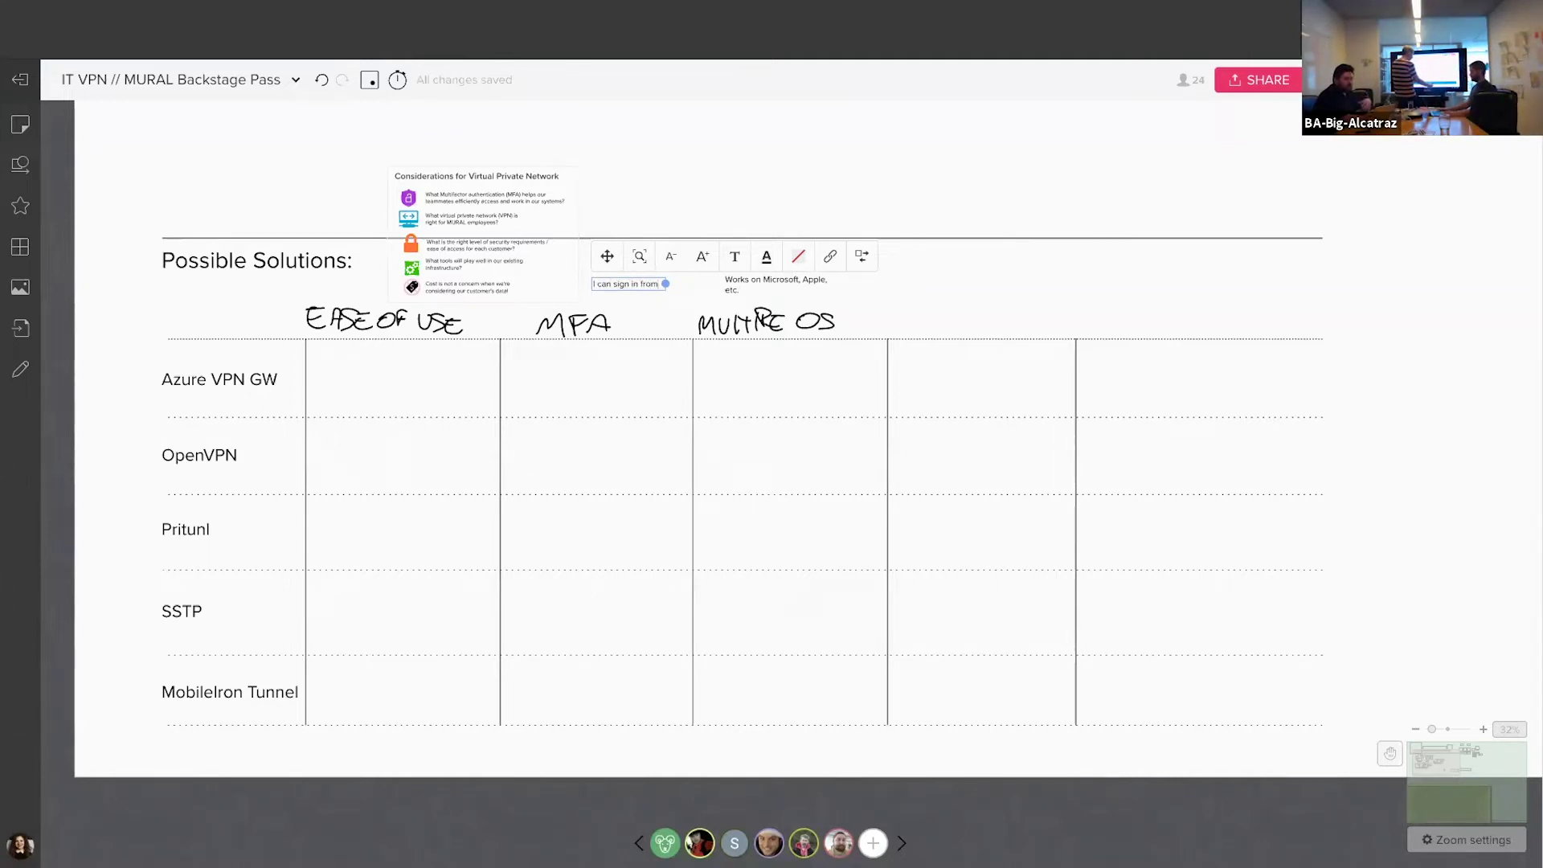
{"action": "type", "text": " my pho"}
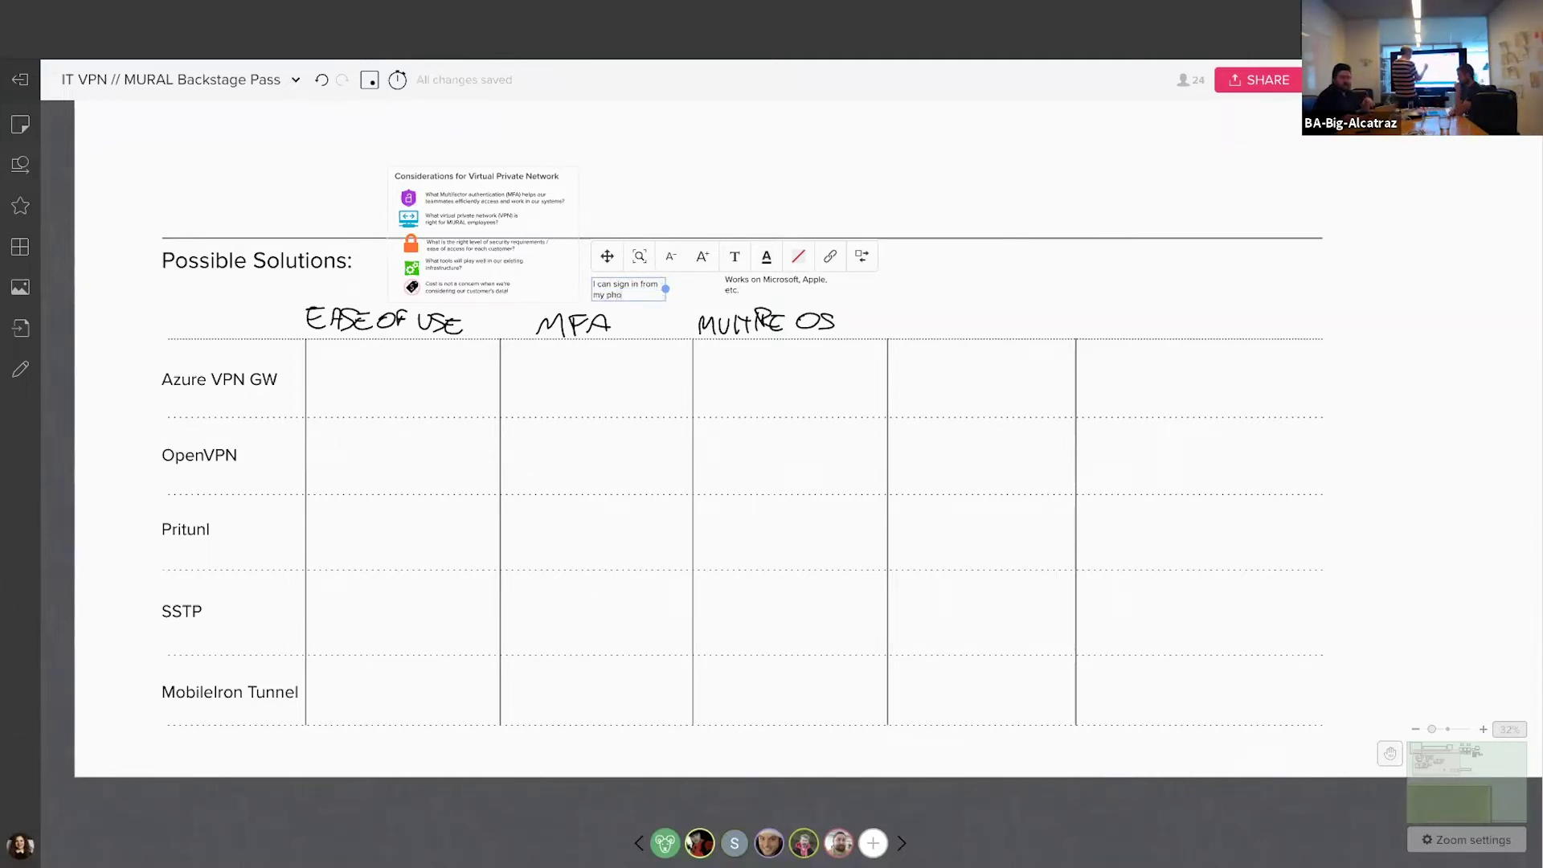
{"action": "type", "text": "ne, lapt"}
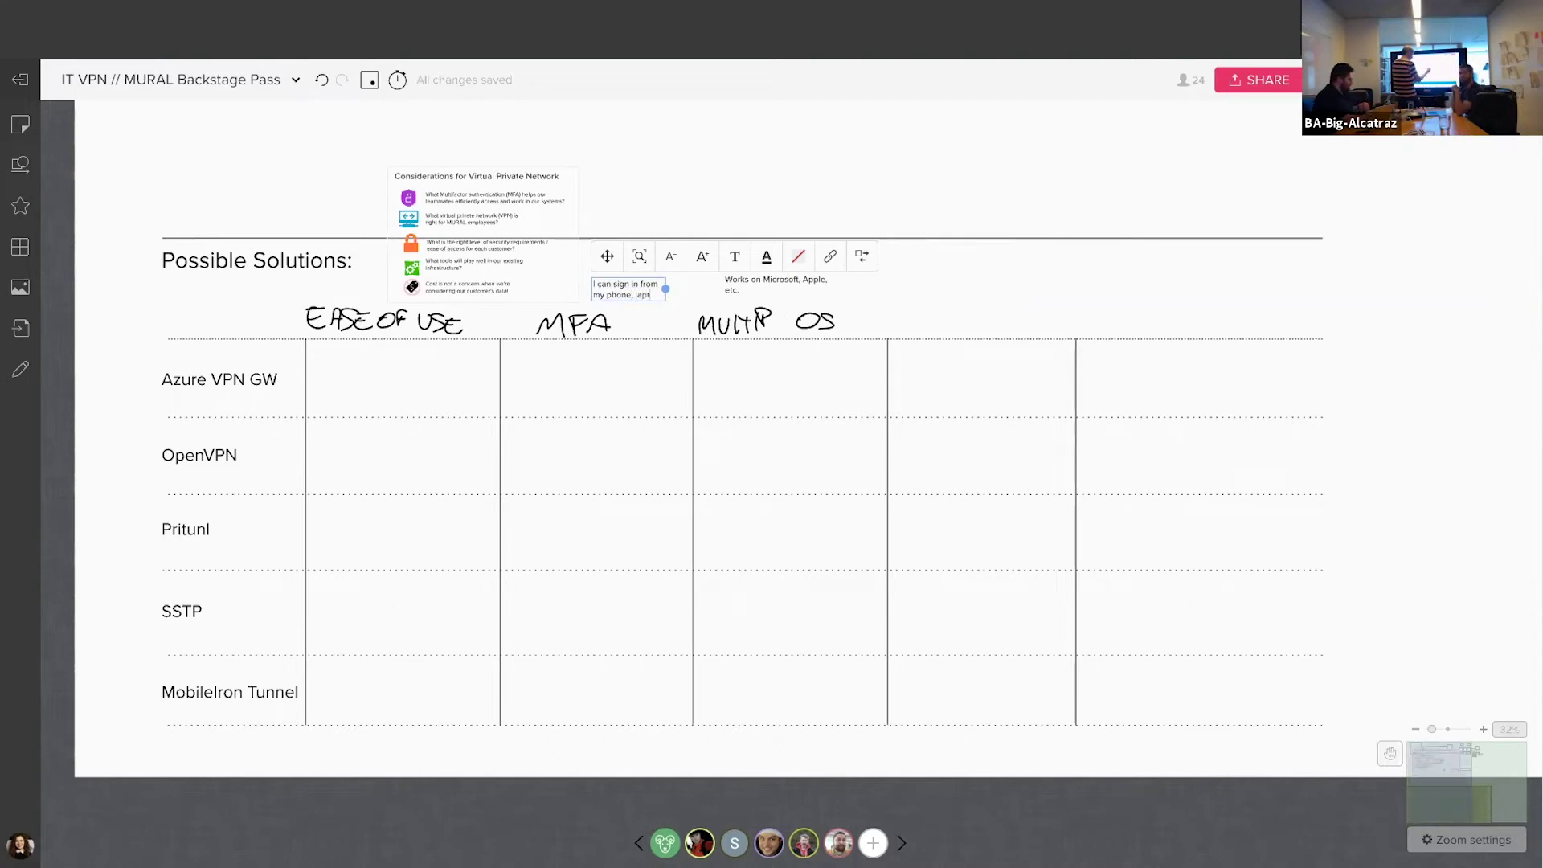
{"action": "type", "text": "op, etc."}
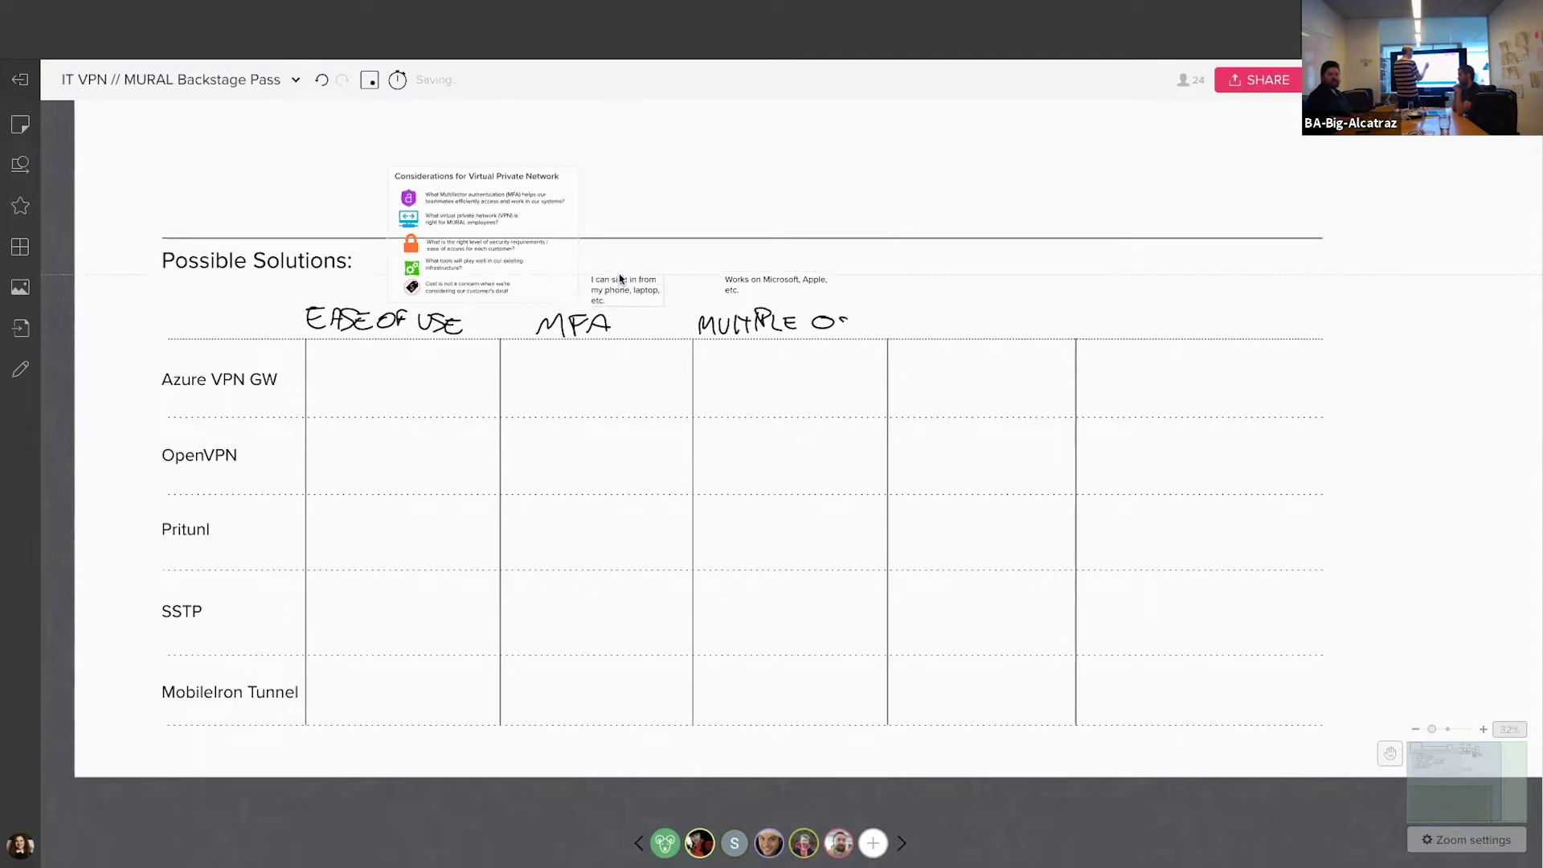
- Duplicate the "I can sign in from my phone, laptop, etc." text box, place the copy beneath it and change it to "Push notifications preferred"
{"action": "mouse_move", "coordinate": [625, 296]}
{"action": "left_mouse_down"}
{"action": "mouse_move", "coordinate": [615, 262]}
{"action": "mouse_move", "coordinate": [641, 298]}
{"action": "left_mouse_up"}
{"action": "double_click", "coordinate": [640, 298]}
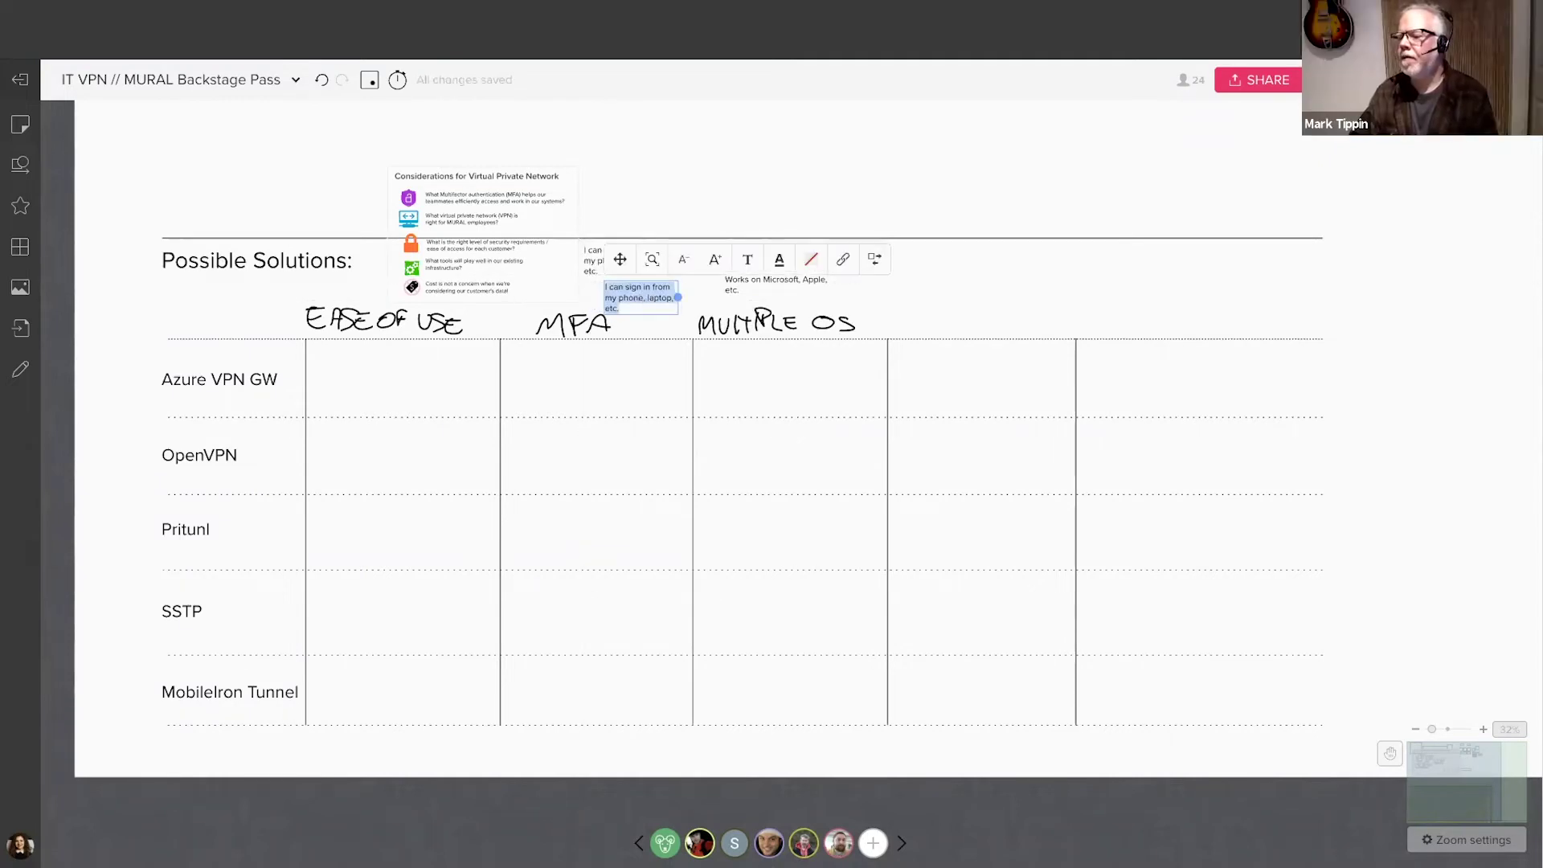
{"action": "type", "text": "Push noti"}
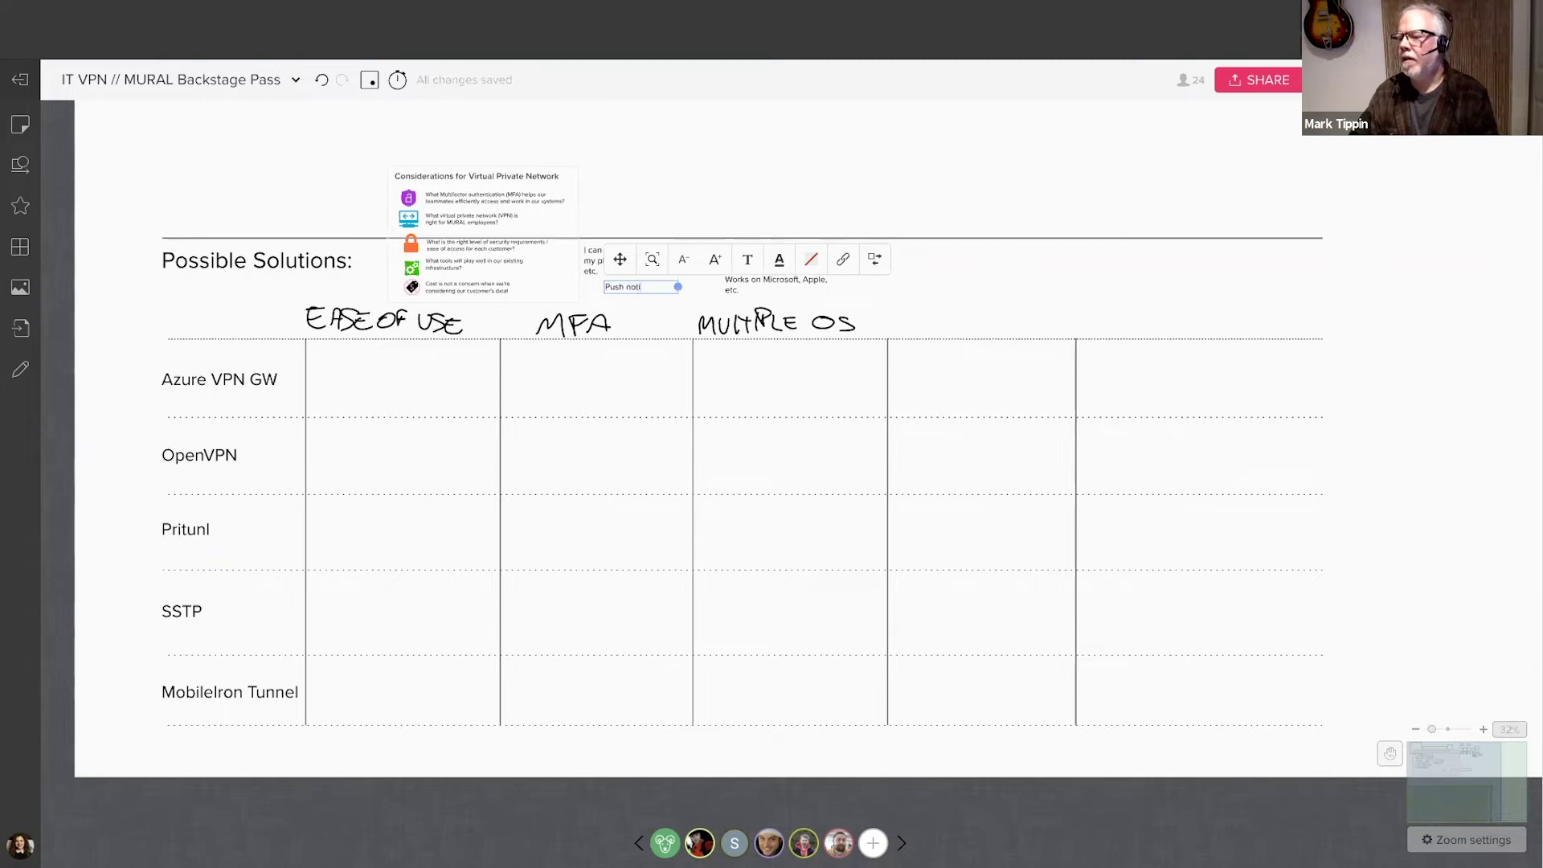
{"action": "type", "text": "fications preffered"}
{"action": "left_click_drag", "start_coordinate": [641, 304], "coordinate": [608, 300]}
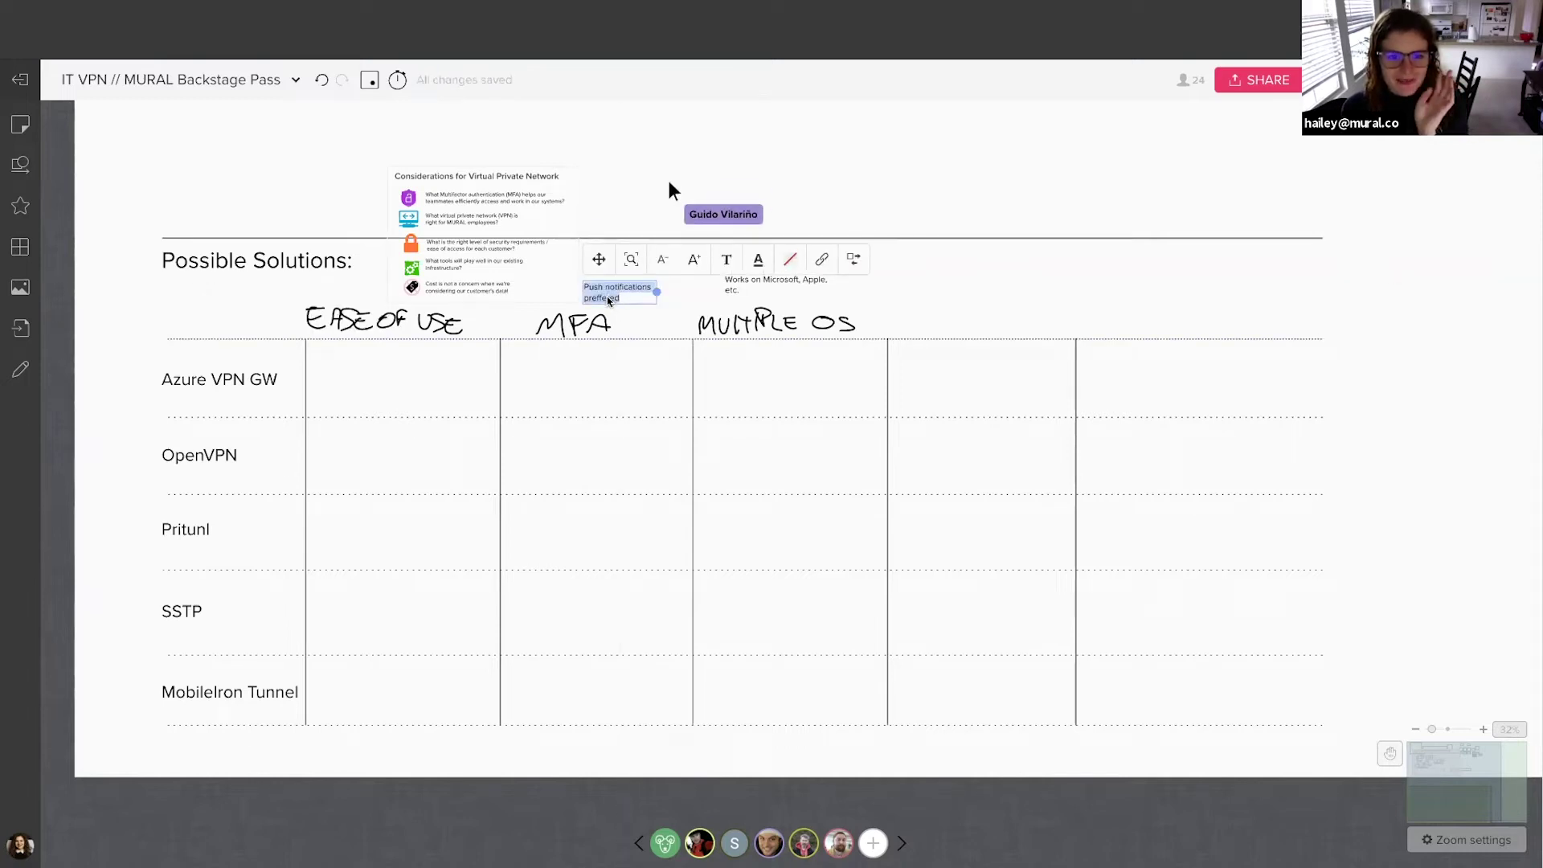
{"action": "right_click", "coordinate": [604, 297]}
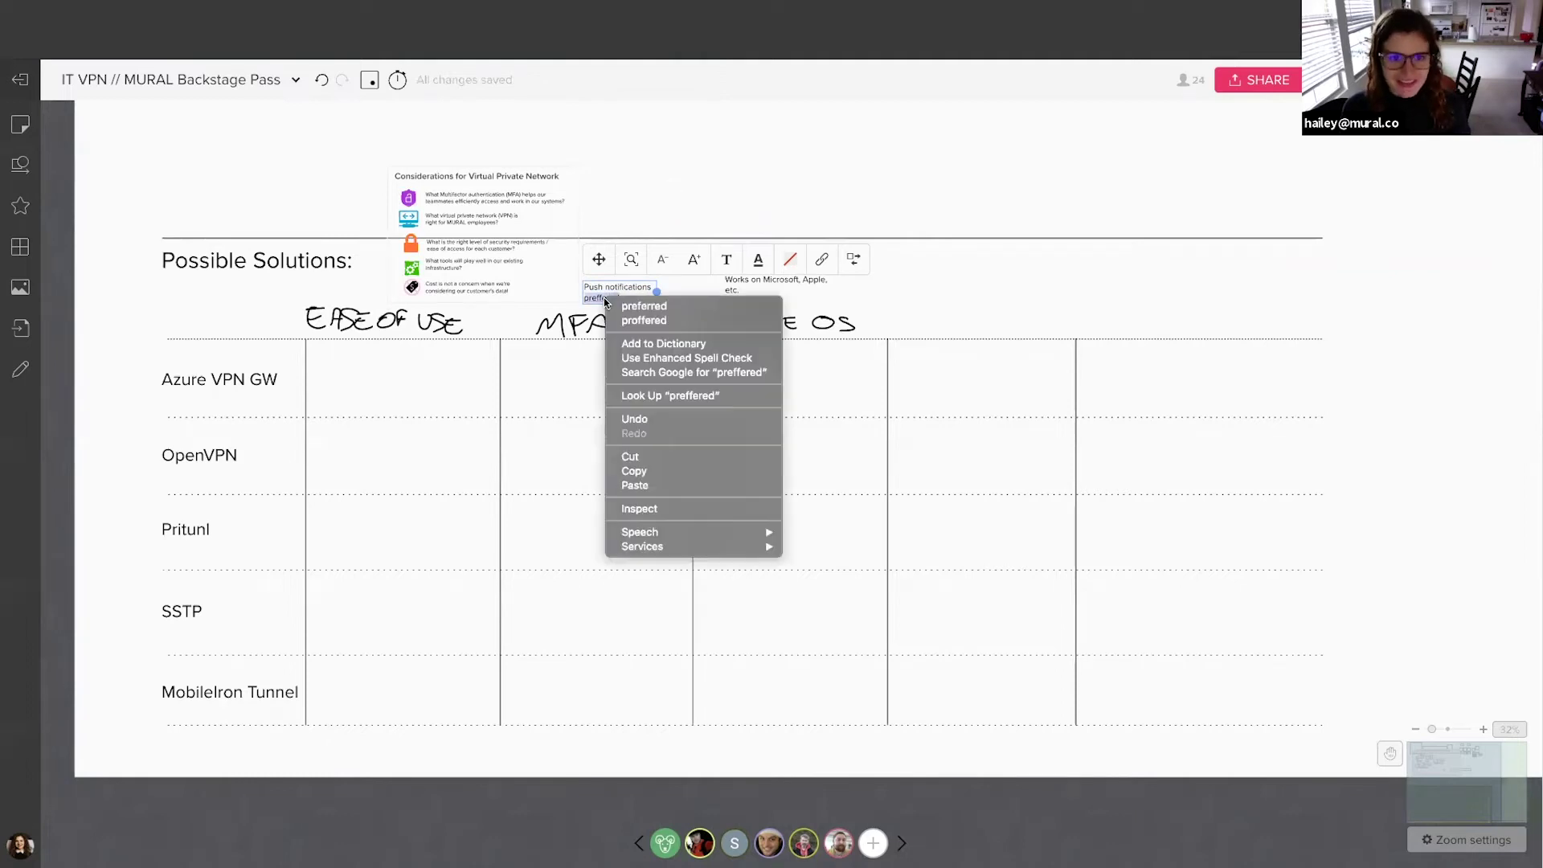
{"action": "left_click", "coordinate": [617, 307]}
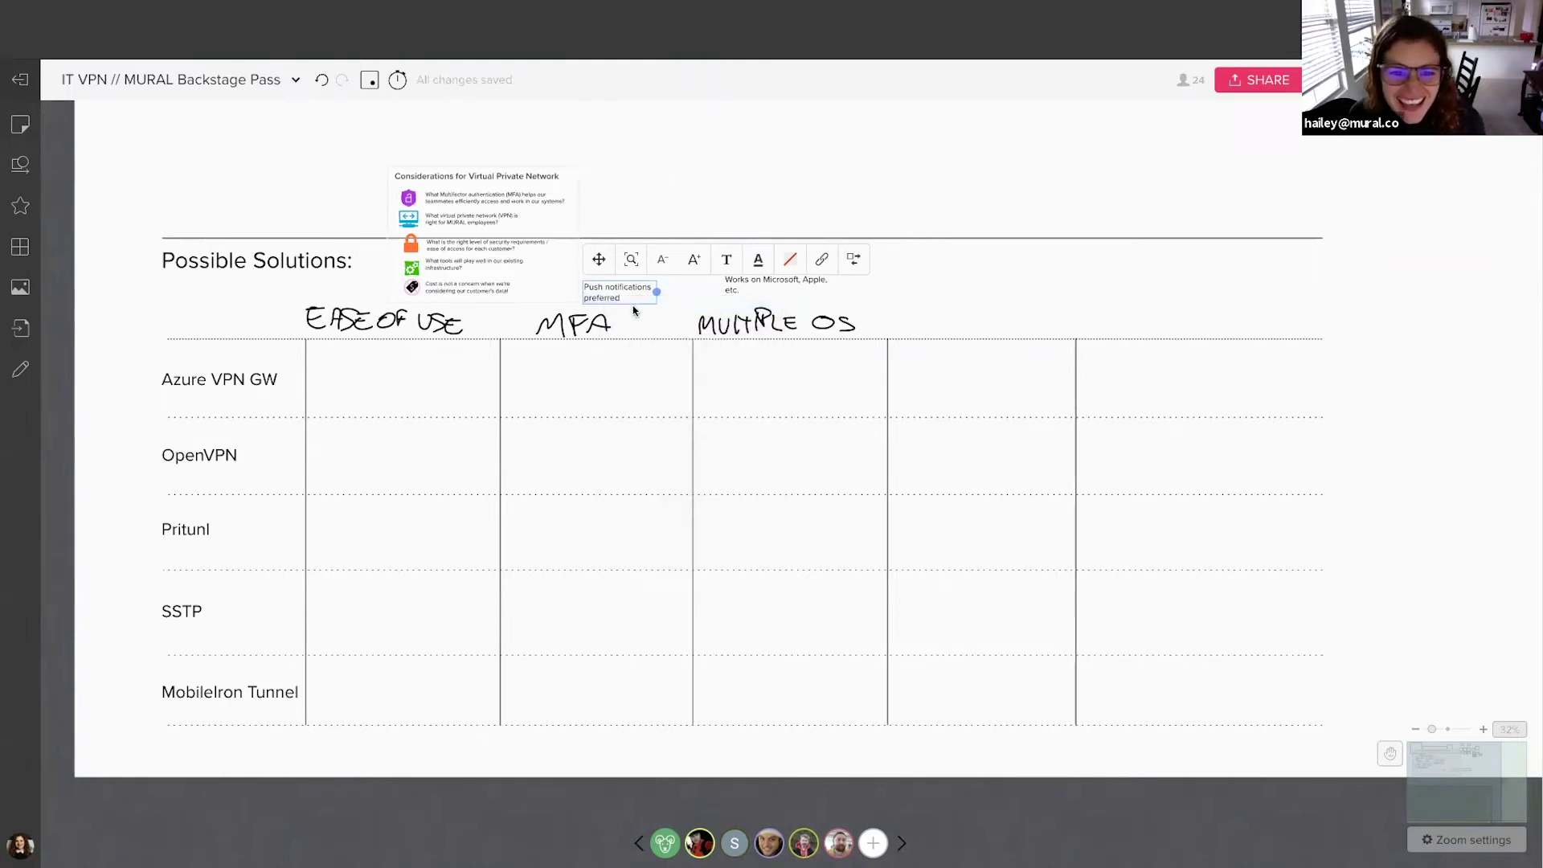
{"action": "left_click", "coordinate": [633, 310]}
- Widen the "I can sign in from my phone, laptop, etc." text box above the MFA column so its text fits on two lines
{"action": "scroll", "coordinate": [634, 312], "scroll_direction": "up", "scroll_amount": 2}
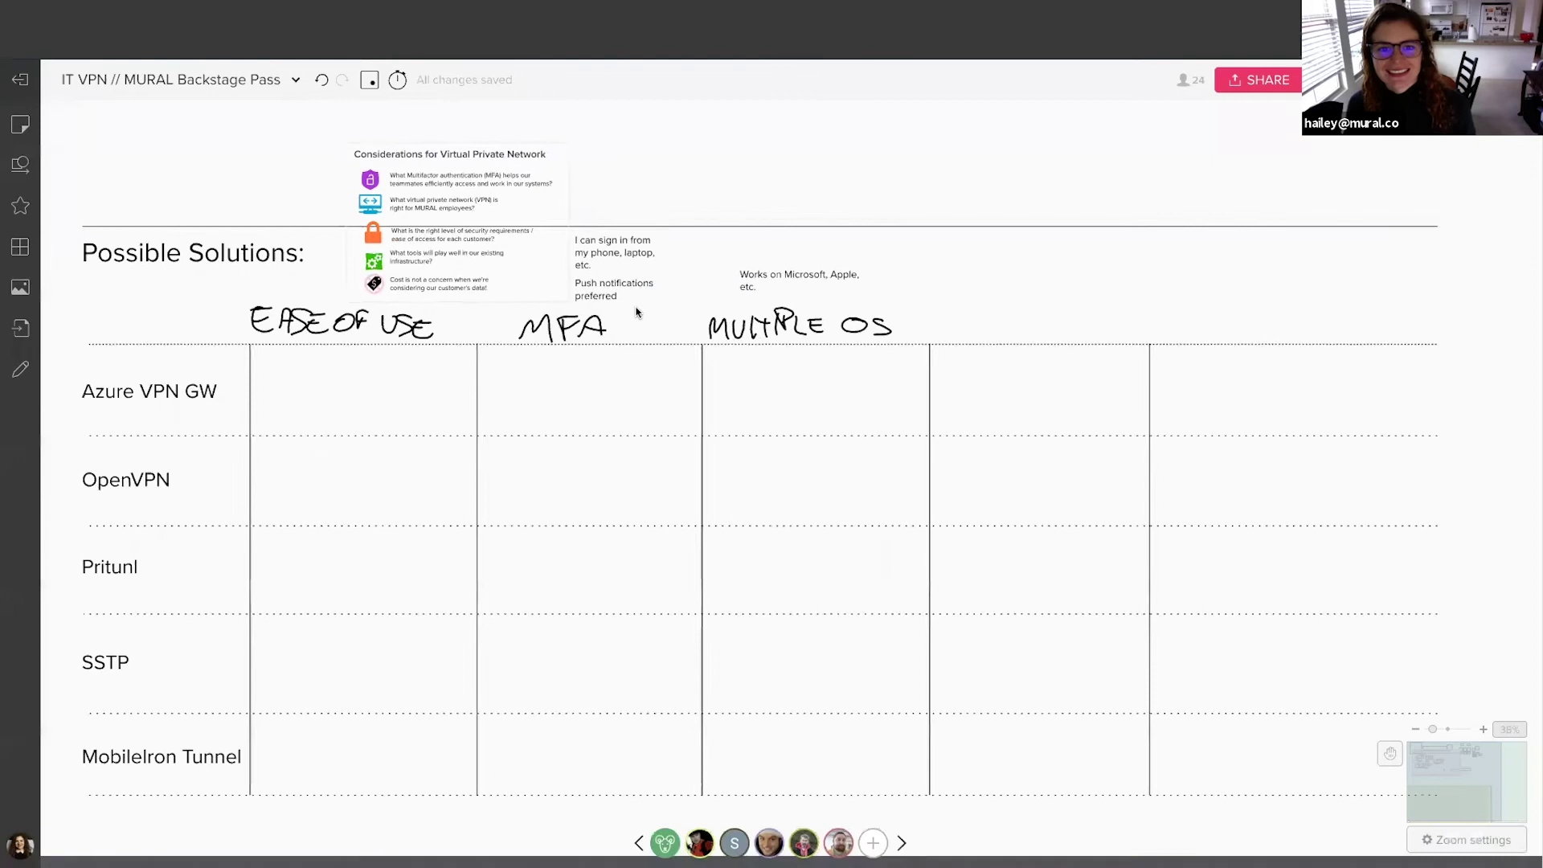
{"action": "scroll", "coordinate": [632, 304], "scroll_direction": "up", "scroll_amount": 2}
{"action": "left_click", "coordinate": [656, 249]}
{"action": "left_click_drag", "start_coordinate": [676, 248], "coordinate": [700, 245]}
- Increase the font size of both text boxes above the MFA column together
{"action": "left_click", "coordinate": [618, 283]}
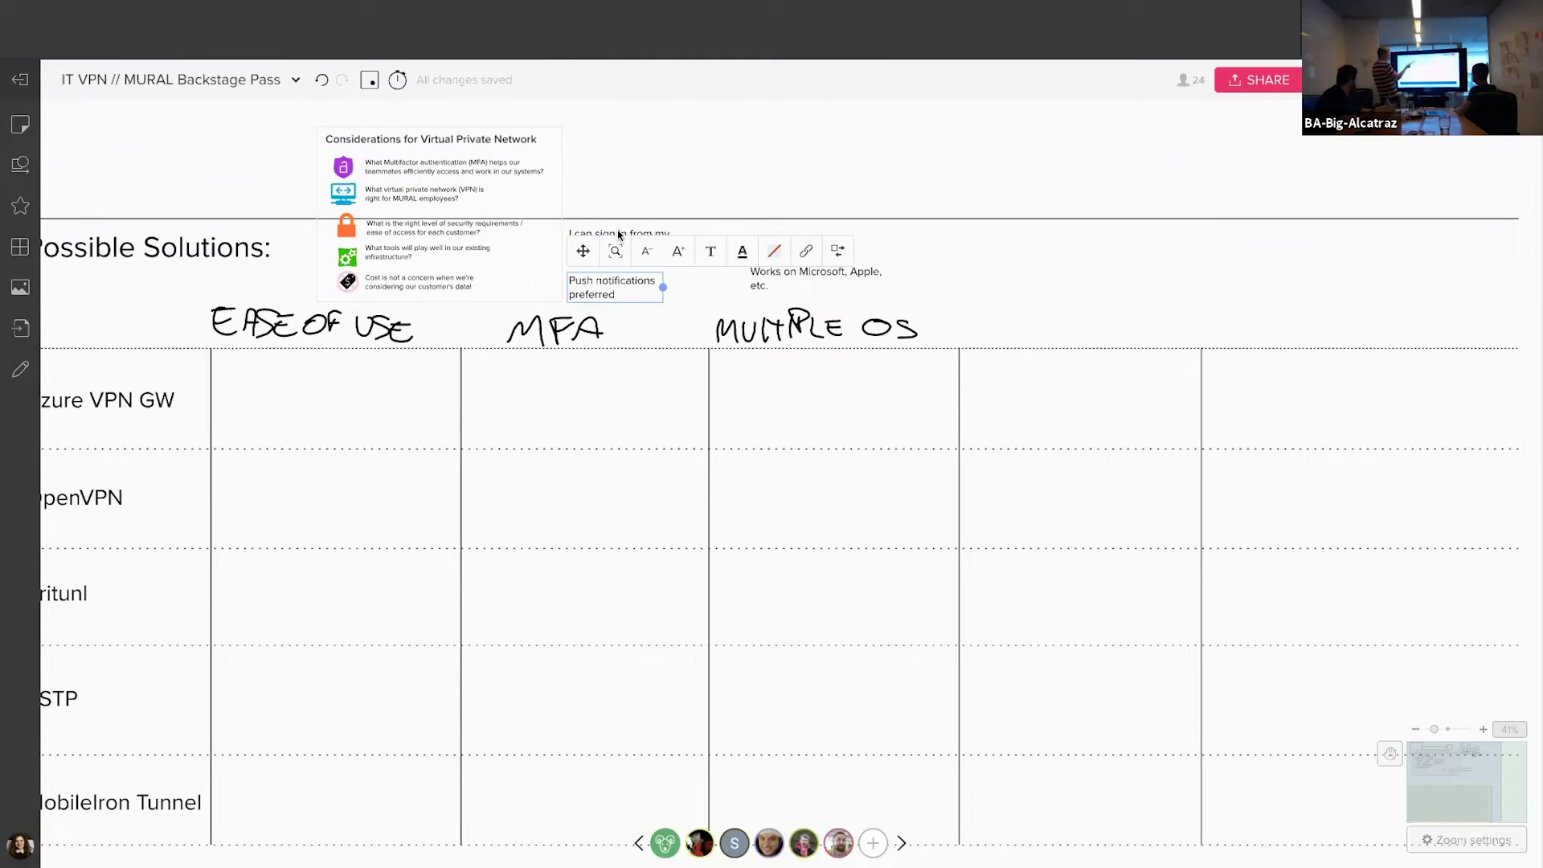
{"action": "left_click", "coordinate": [617, 235]}
{"action": "left_click", "coordinate": [612, 281], "text": "shift"}
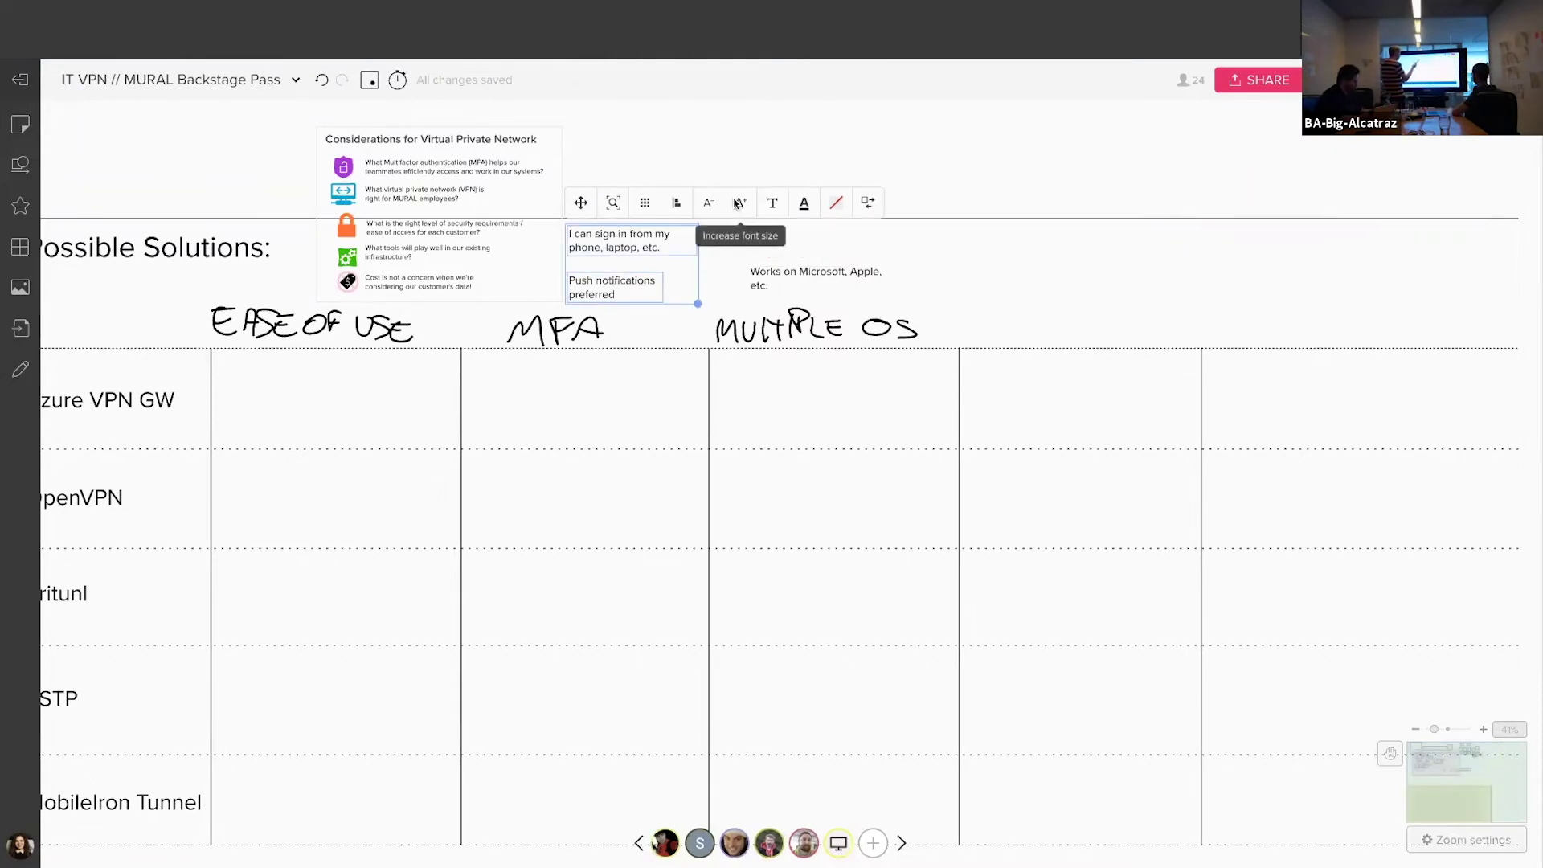
{"action": "left_click", "coordinate": [739, 202]}
- Widen both enlarged MFA text boxes to two lines each and stack them closely above the column heading
{"action": "left_click", "coordinate": [721, 247]}
{"action": "left_click_drag", "start_coordinate": [657, 251], "coordinate": [727, 246]}
{"action": "left_click_drag", "start_coordinate": [603, 299], "coordinate": [601, 283]}
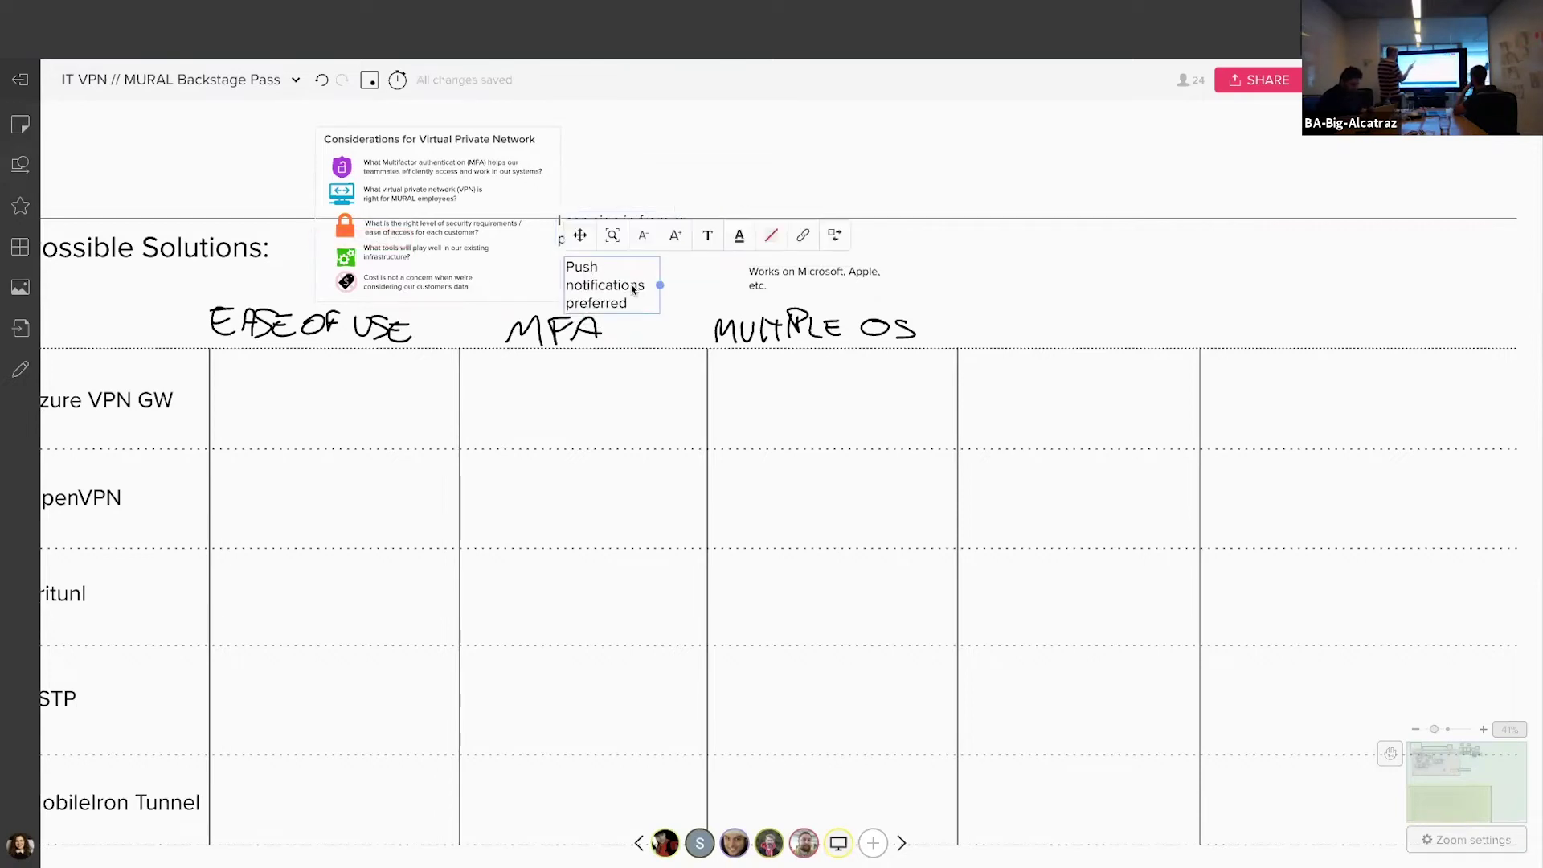
{"action": "left_click_drag", "start_coordinate": [715, 302], "coordinate": [722, 297]}
{"action": "left_click", "coordinate": [562, 229]}
{"action": "mouse_move", "coordinate": [562, 229]}
{"action": "left_mouse_down"}
{"action": "mouse_move", "coordinate": [582, 228]}
{"action": "mouse_move", "coordinate": [569, 238]}
{"action": "left_mouse_up"}
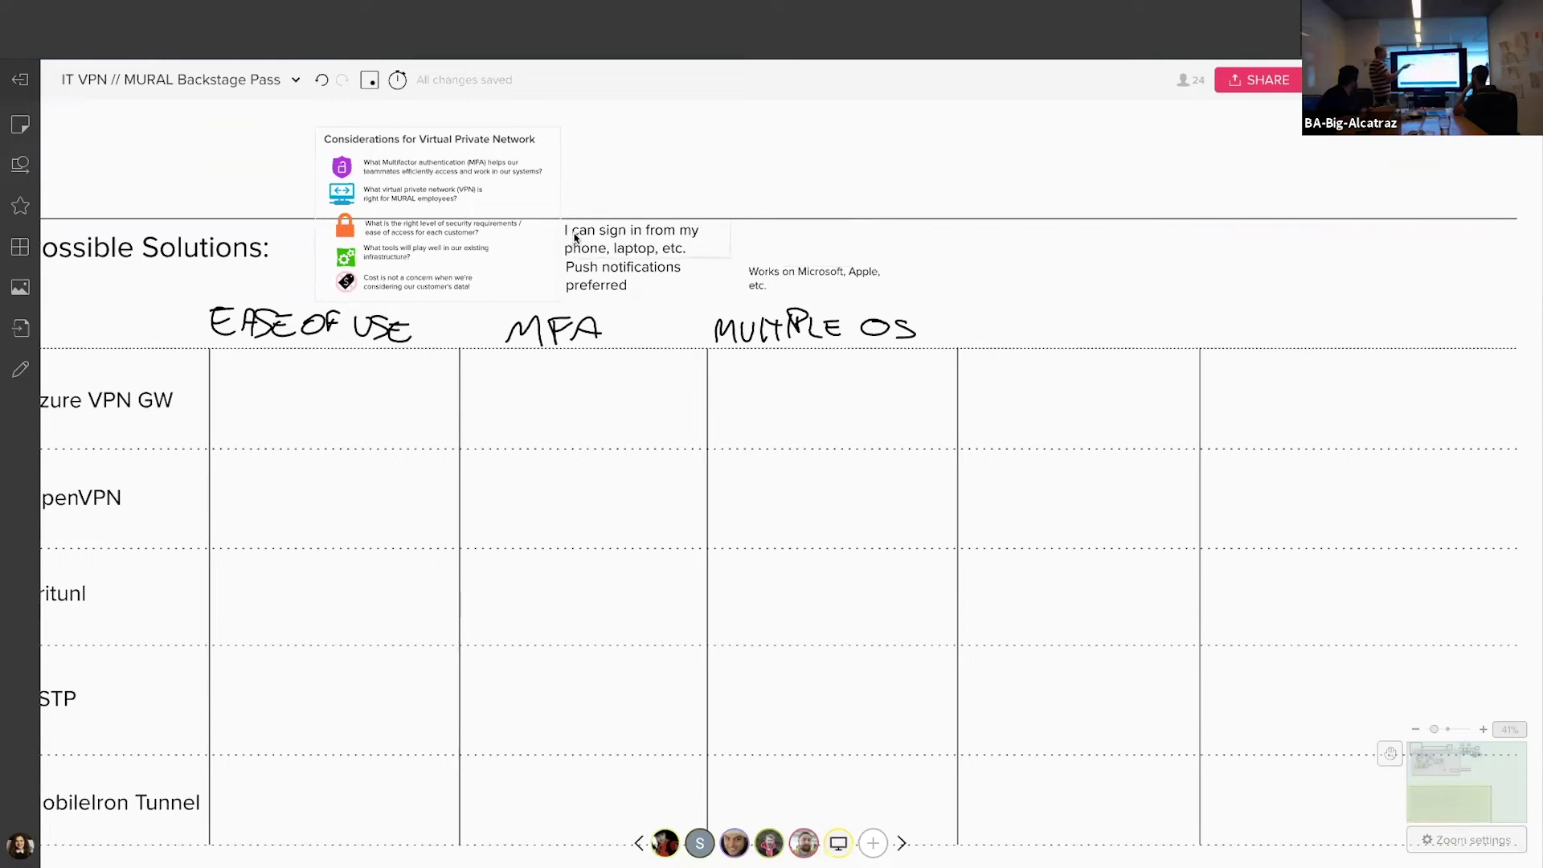
- Enlarge the "Works on Microsoft, Apple, etc." text and adjust its position above the Multiple OS column
{"action": "left_click", "coordinate": [793, 282]}
{"action": "left_click", "coordinate": [841, 246]}
{"action": "left_click_drag", "start_coordinate": [832, 281], "coordinate": [807, 264]}
{"action": "scroll", "coordinate": [875, 289], "scroll_direction": "down", "scroll_amount": 2}
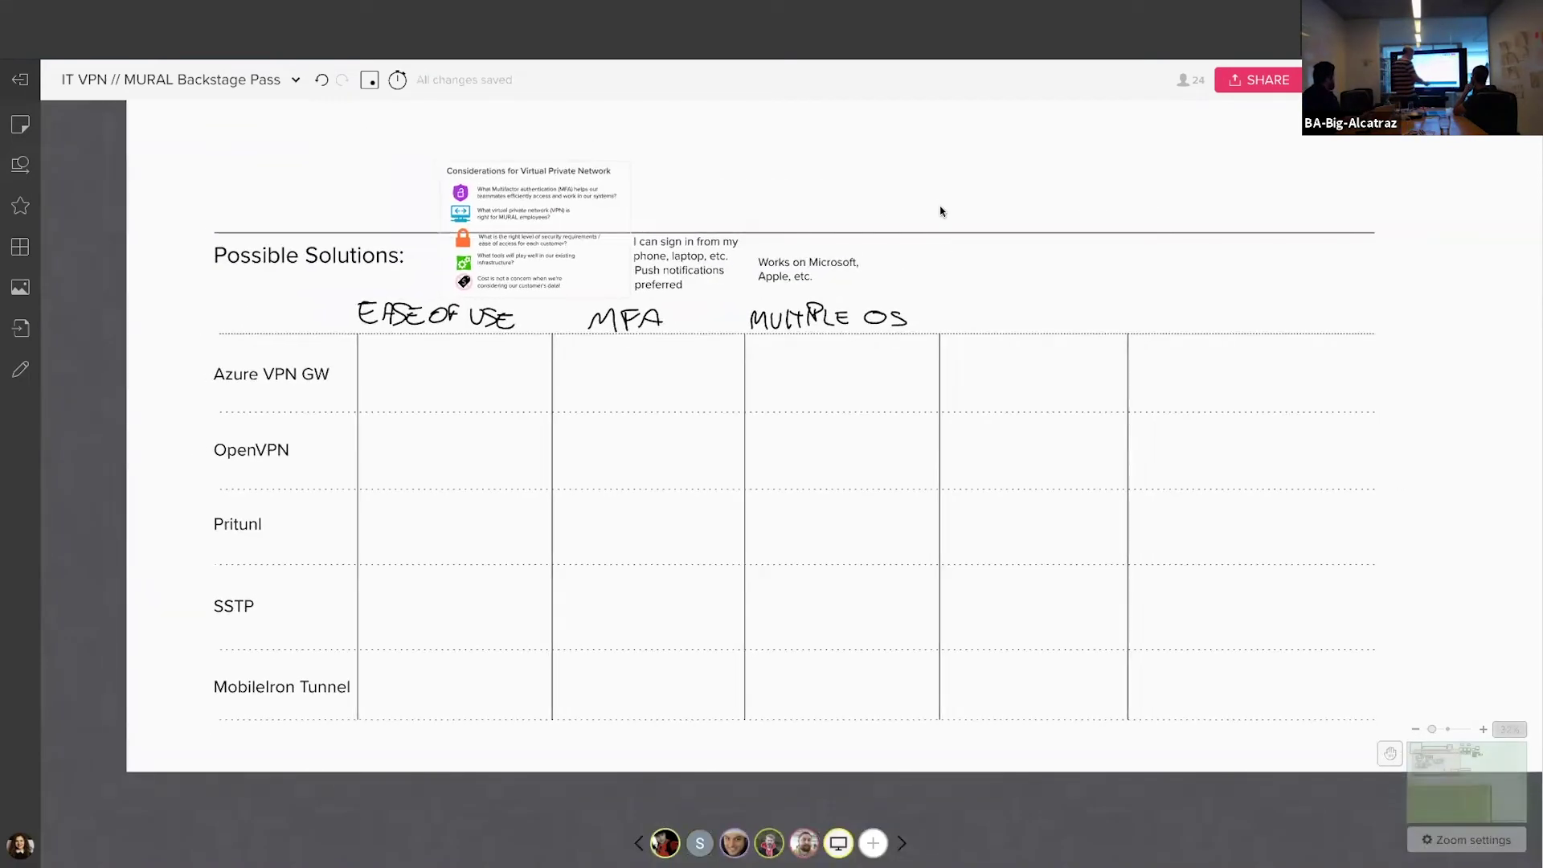
- Duplicate the "I can sign in from my phone, laptop, etc." text box and place the copy above "Role-Based Access Control" over the RBAC column
{"action": "left_click_drag", "start_coordinate": [972, 193], "coordinate": [831, 202]}
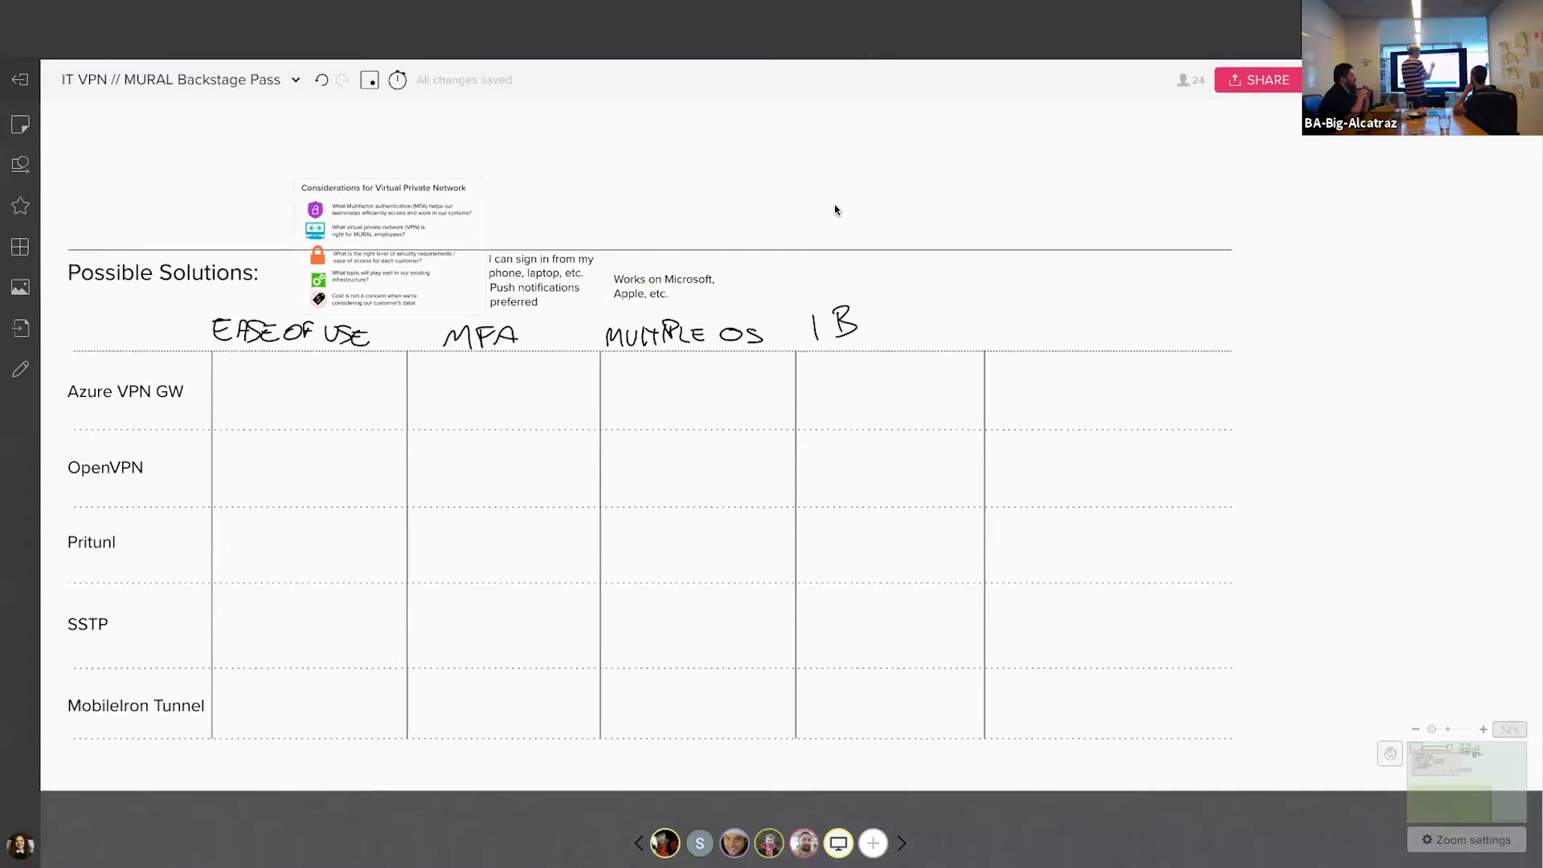
{"action": "scroll", "coordinate": [835, 206], "scroll_direction": "up", "scroll_amount": 1}
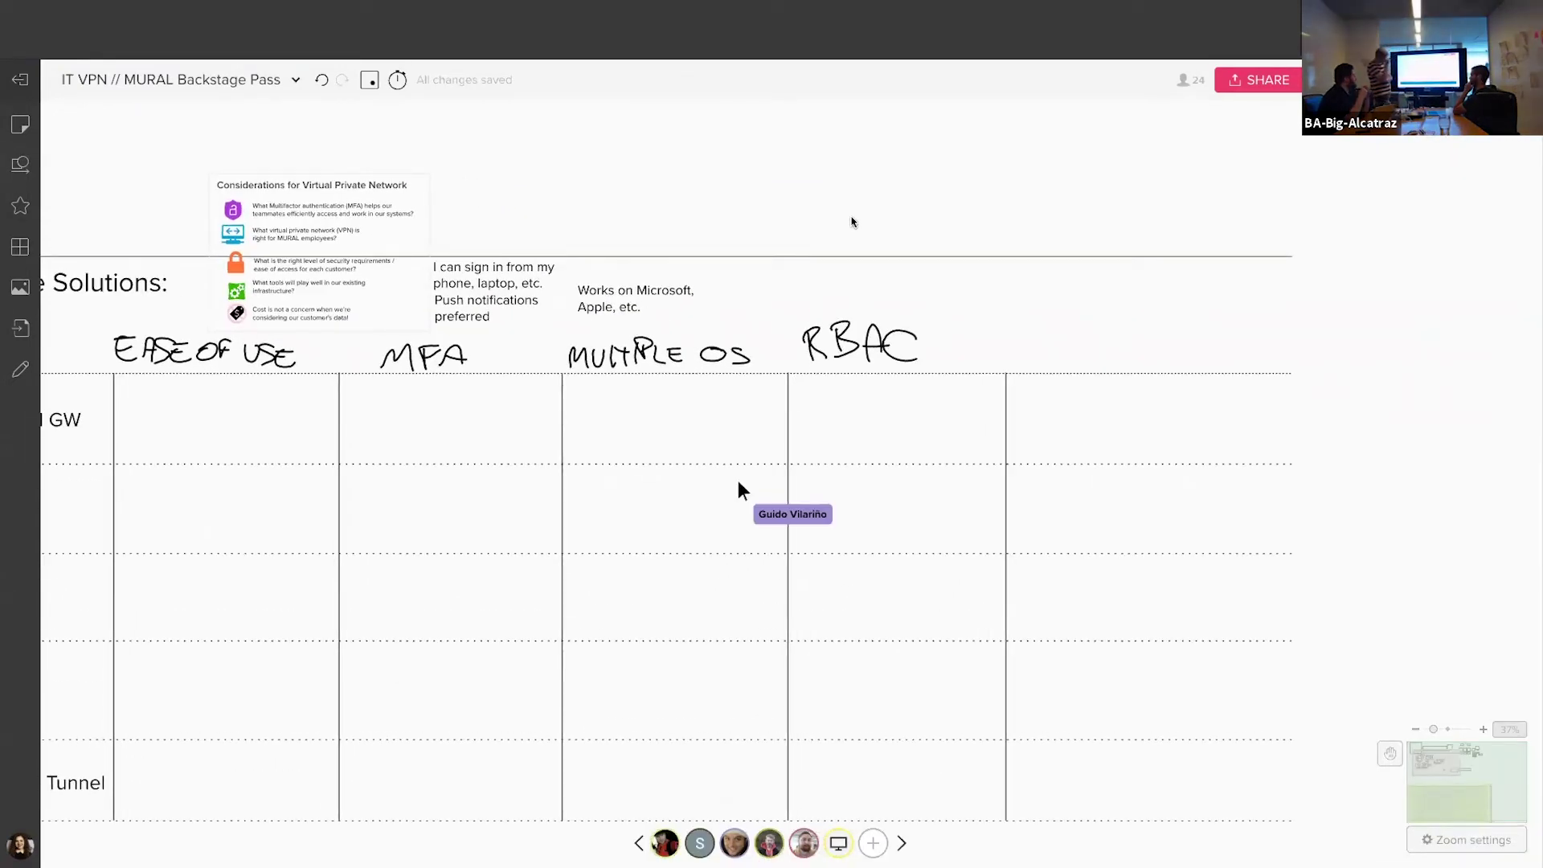
{"action": "left_click", "coordinate": [532, 276]}
{"action": "left_click_drag", "start_coordinate": [532, 276], "coordinate": [1107, 291]}
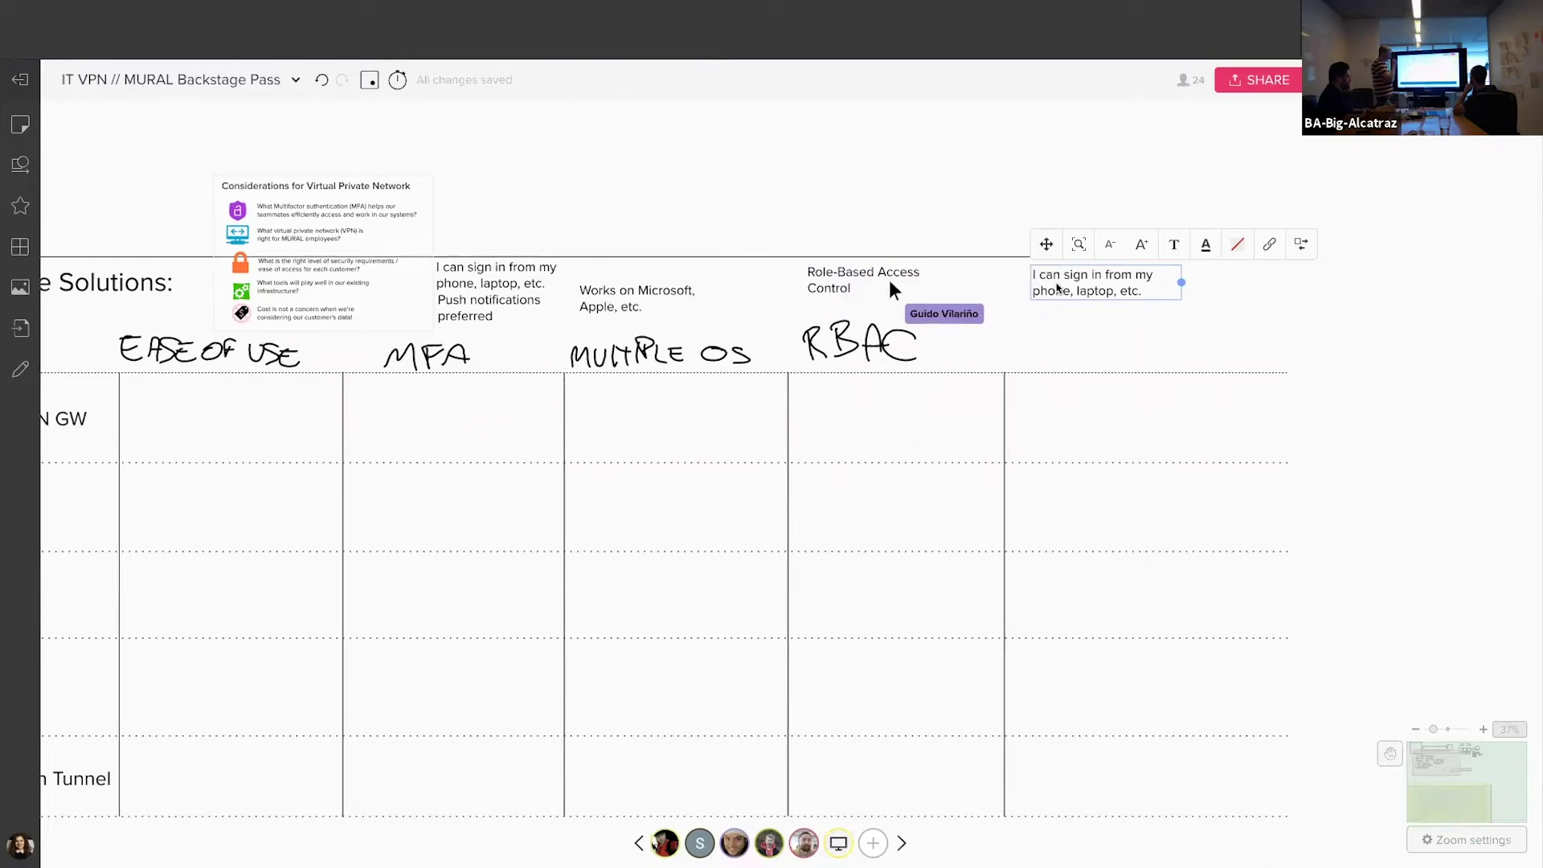
{"action": "left_click_drag", "start_coordinate": [1057, 287], "coordinate": [1067, 285]}
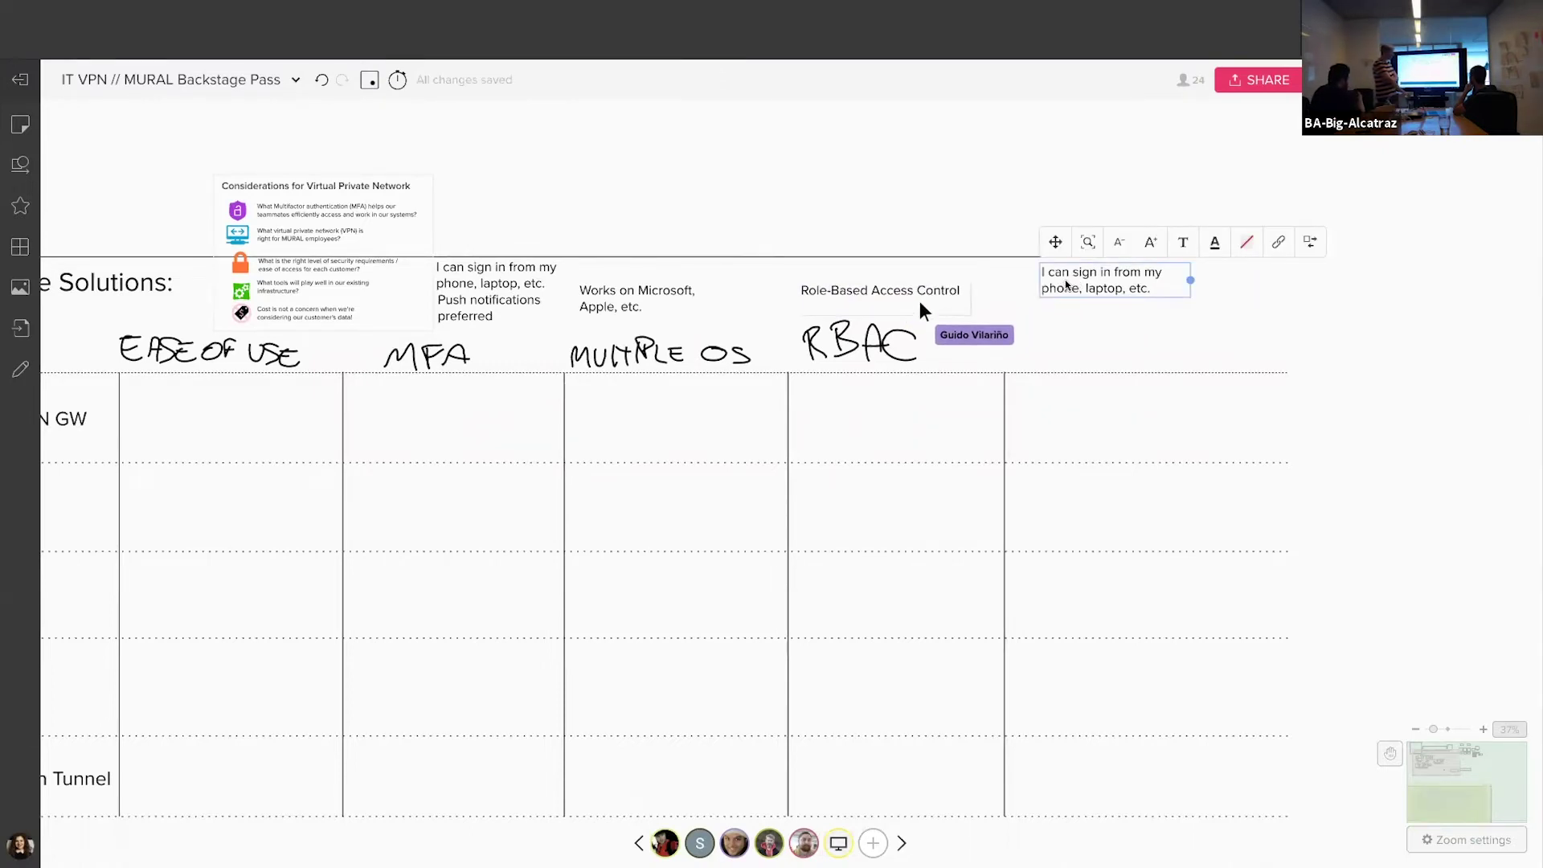
{"action": "left_click_drag", "start_coordinate": [1056, 283], "coordinate": [818, 235]}
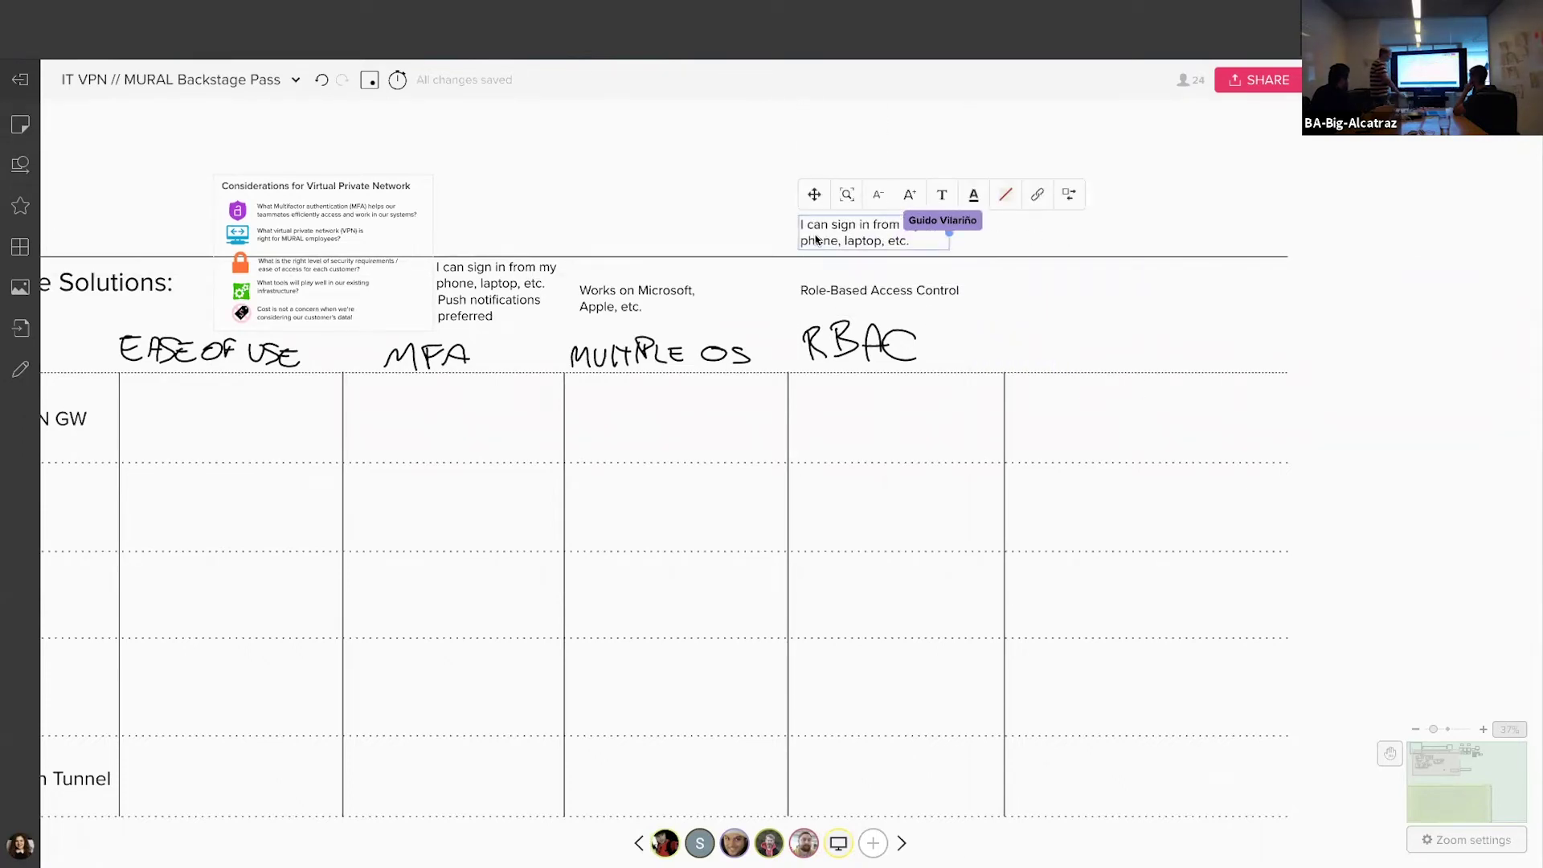
{"action": "double_click", "coordinate": [816, 239]}
{"action": "type", "text": "I can sign"}
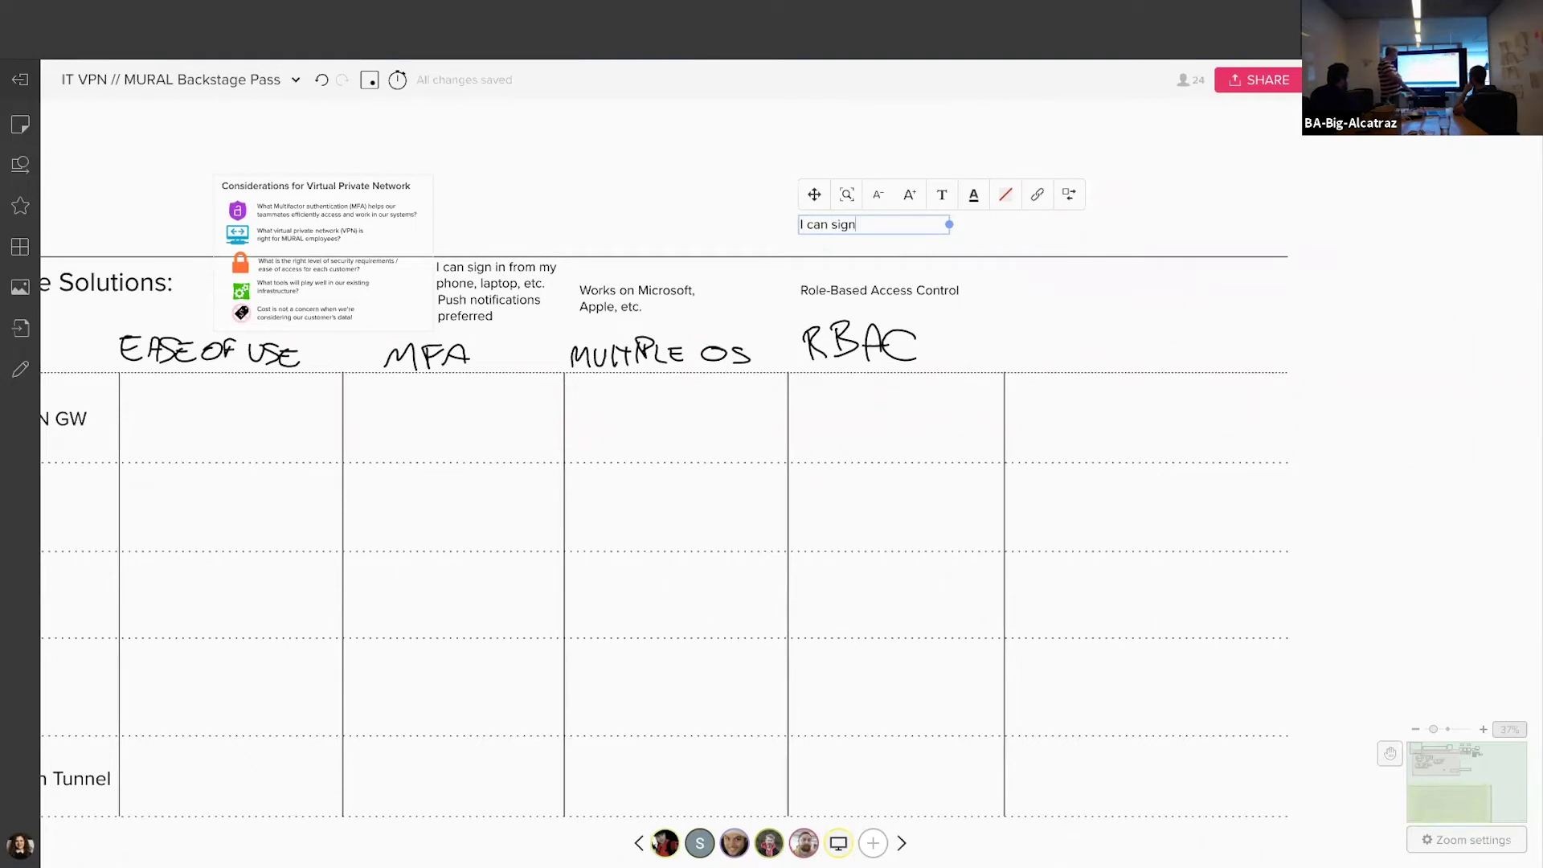
{"action": "type", "text": " on as a manager,"}
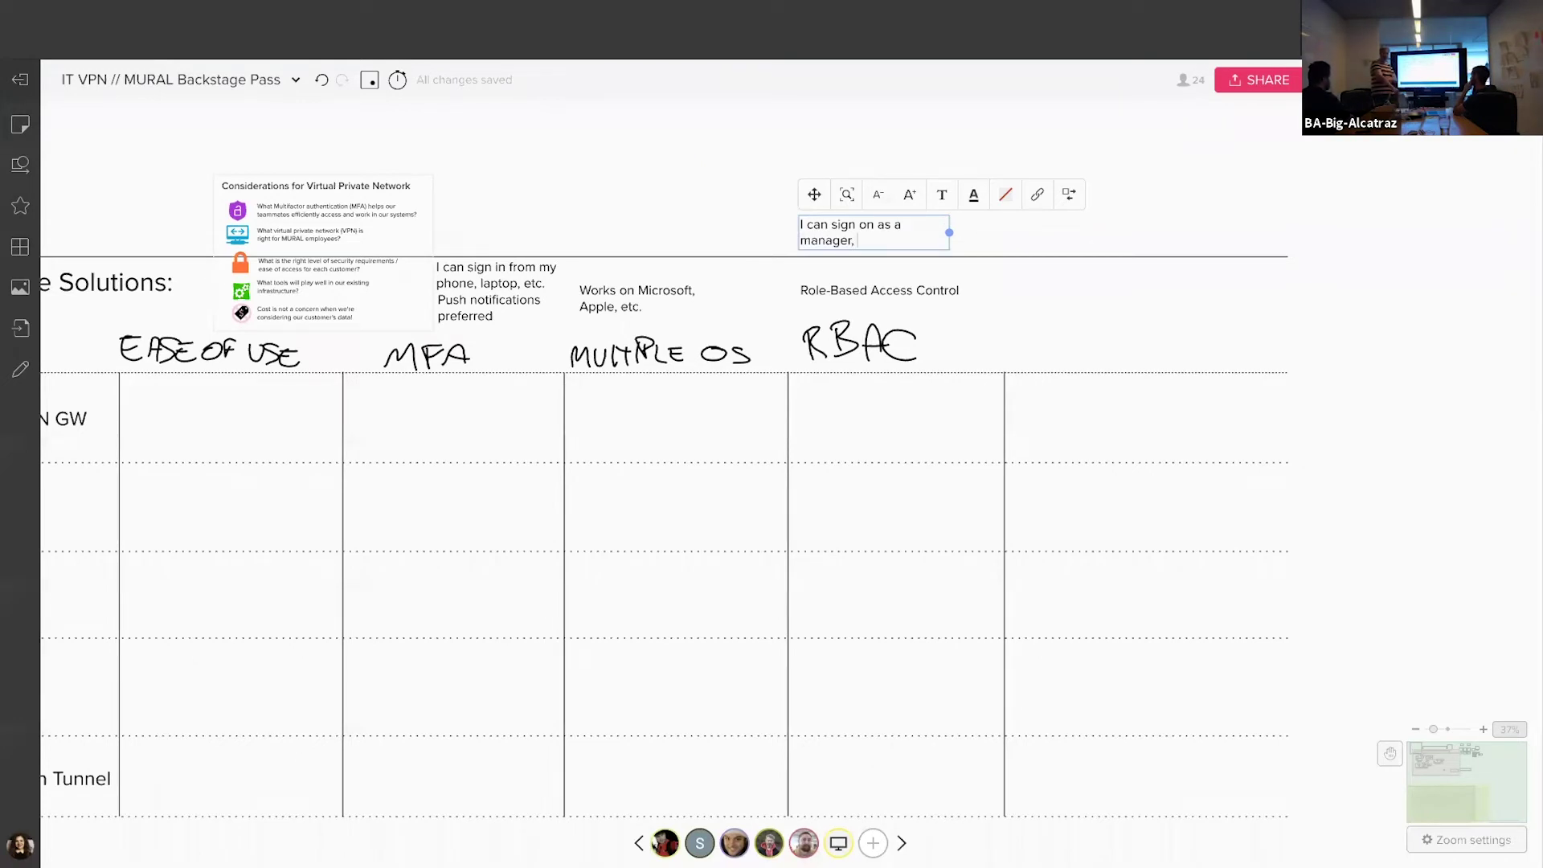
{"action": "key", "text": "BackSpace"}
{"action": "key", "text": "BackSpace"}
{"action": "key", "text": "BackSpace"}
{"action": "key", "text": "BackSpace"}
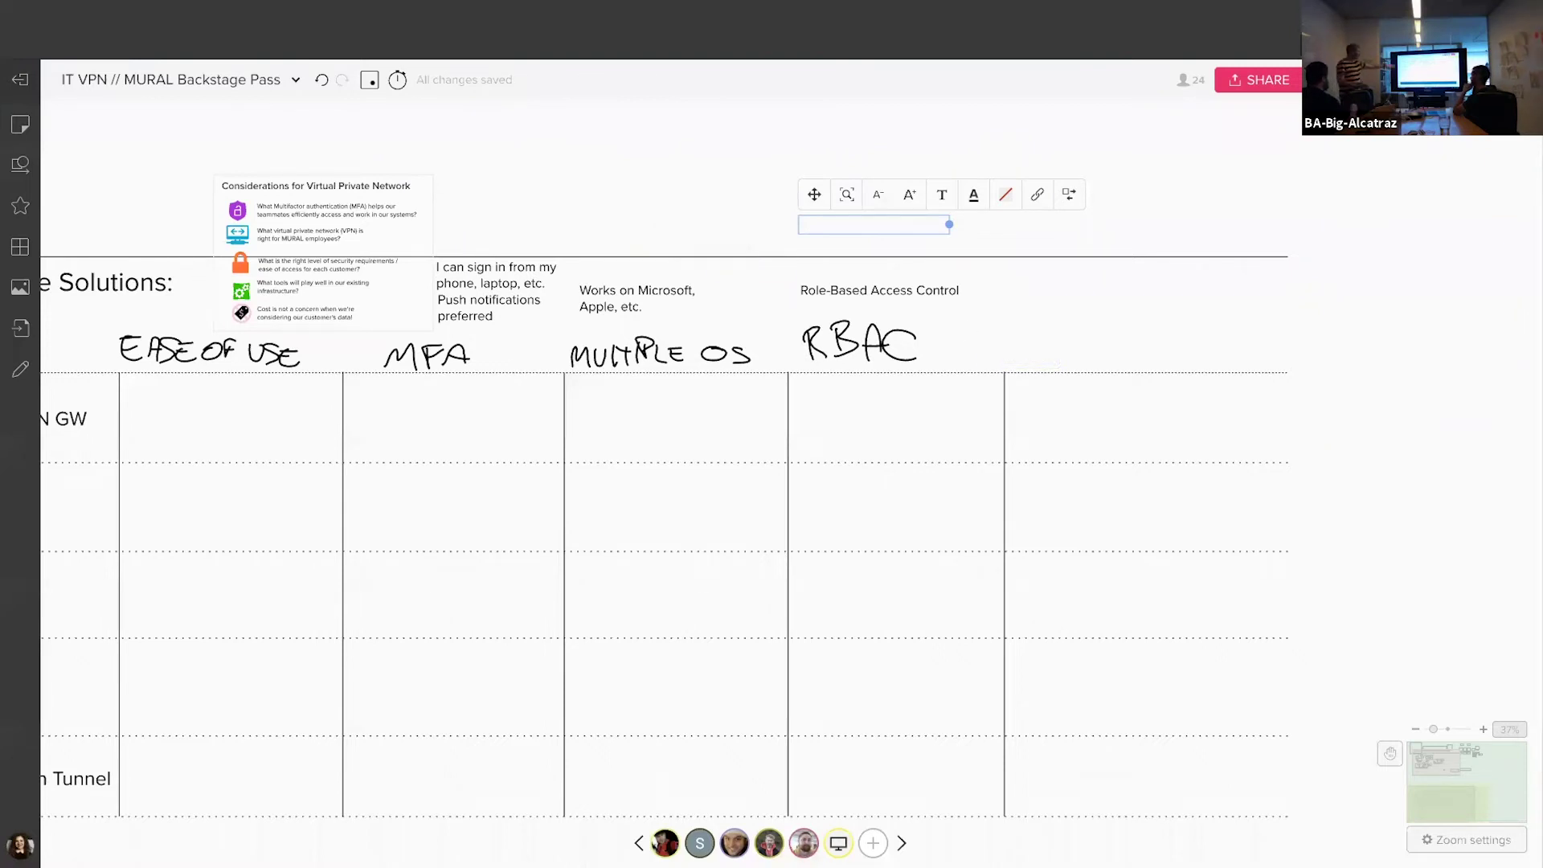
- Enter "Only authorized users can access certain parts of the system" in the duplicated text box above the RBAC column
{"action": "type", "text": "Only autho"}
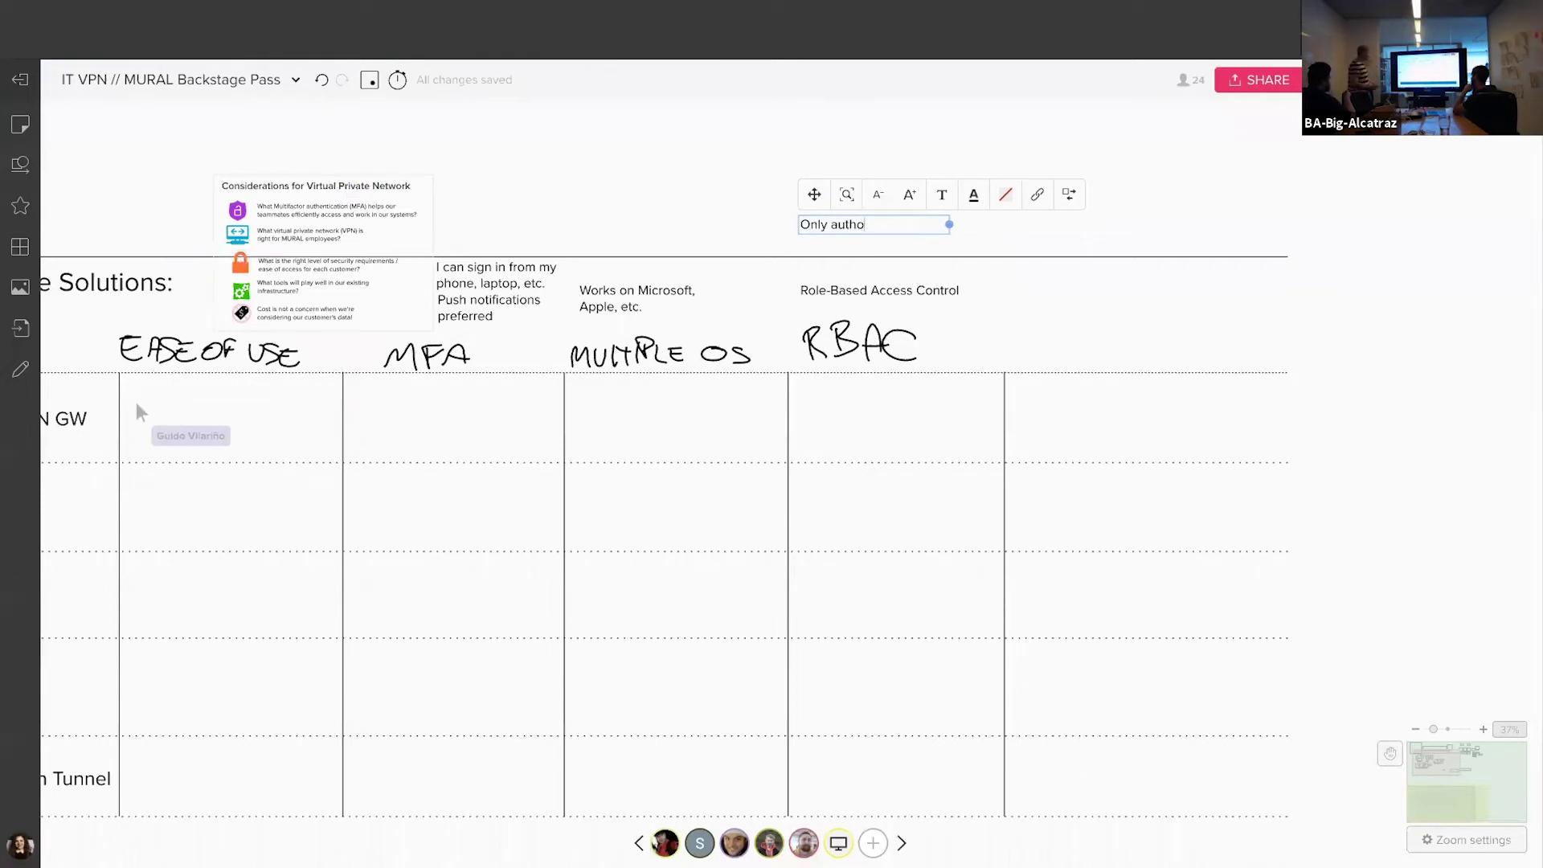
{"action": "type", "text": "rized users c"}
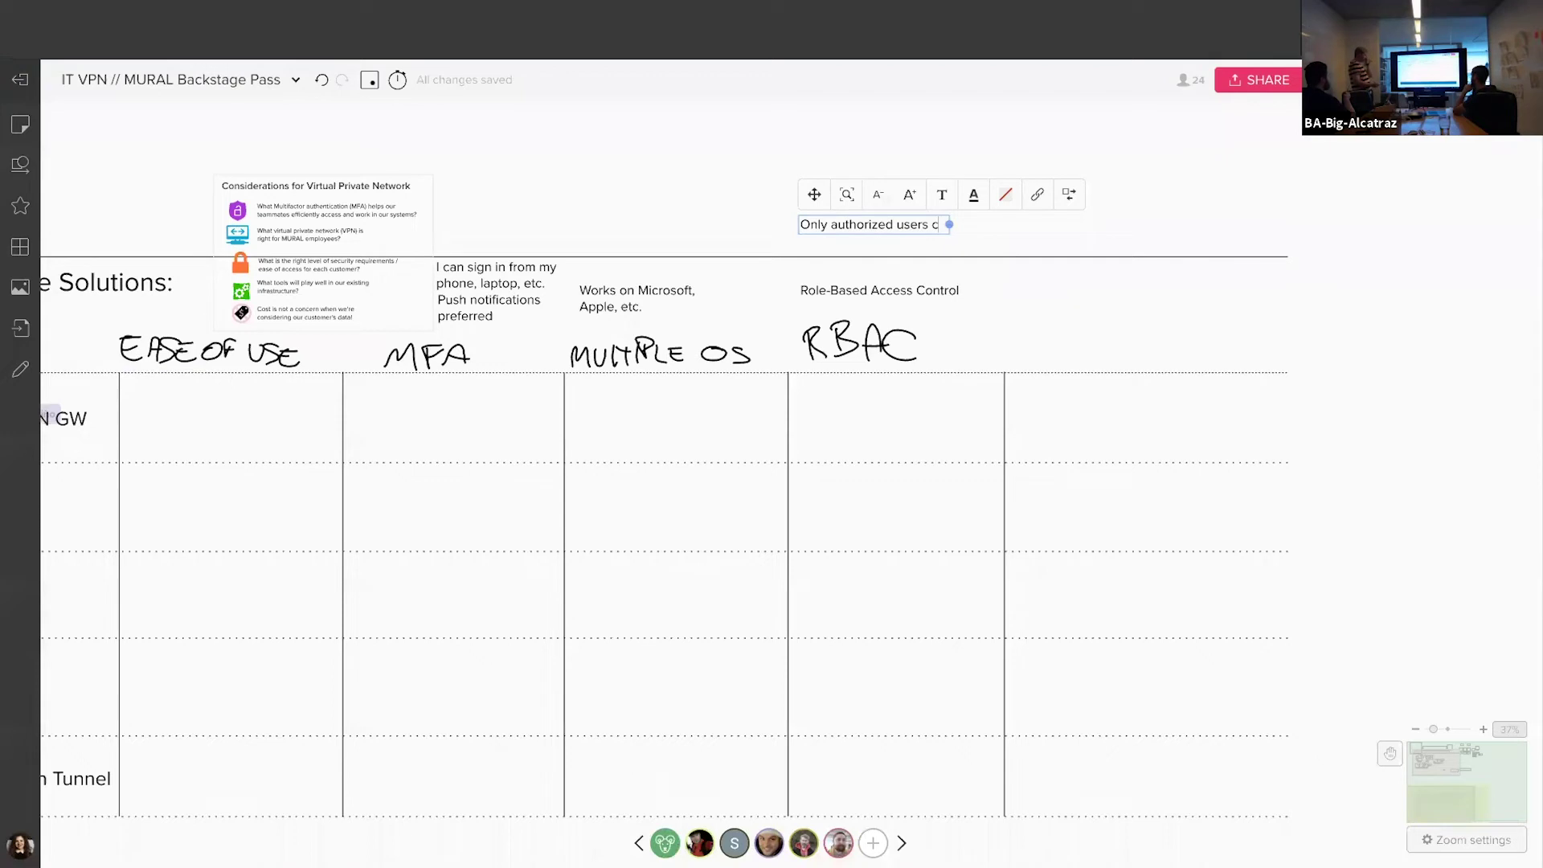
{"action": "type", "text": "an access"}
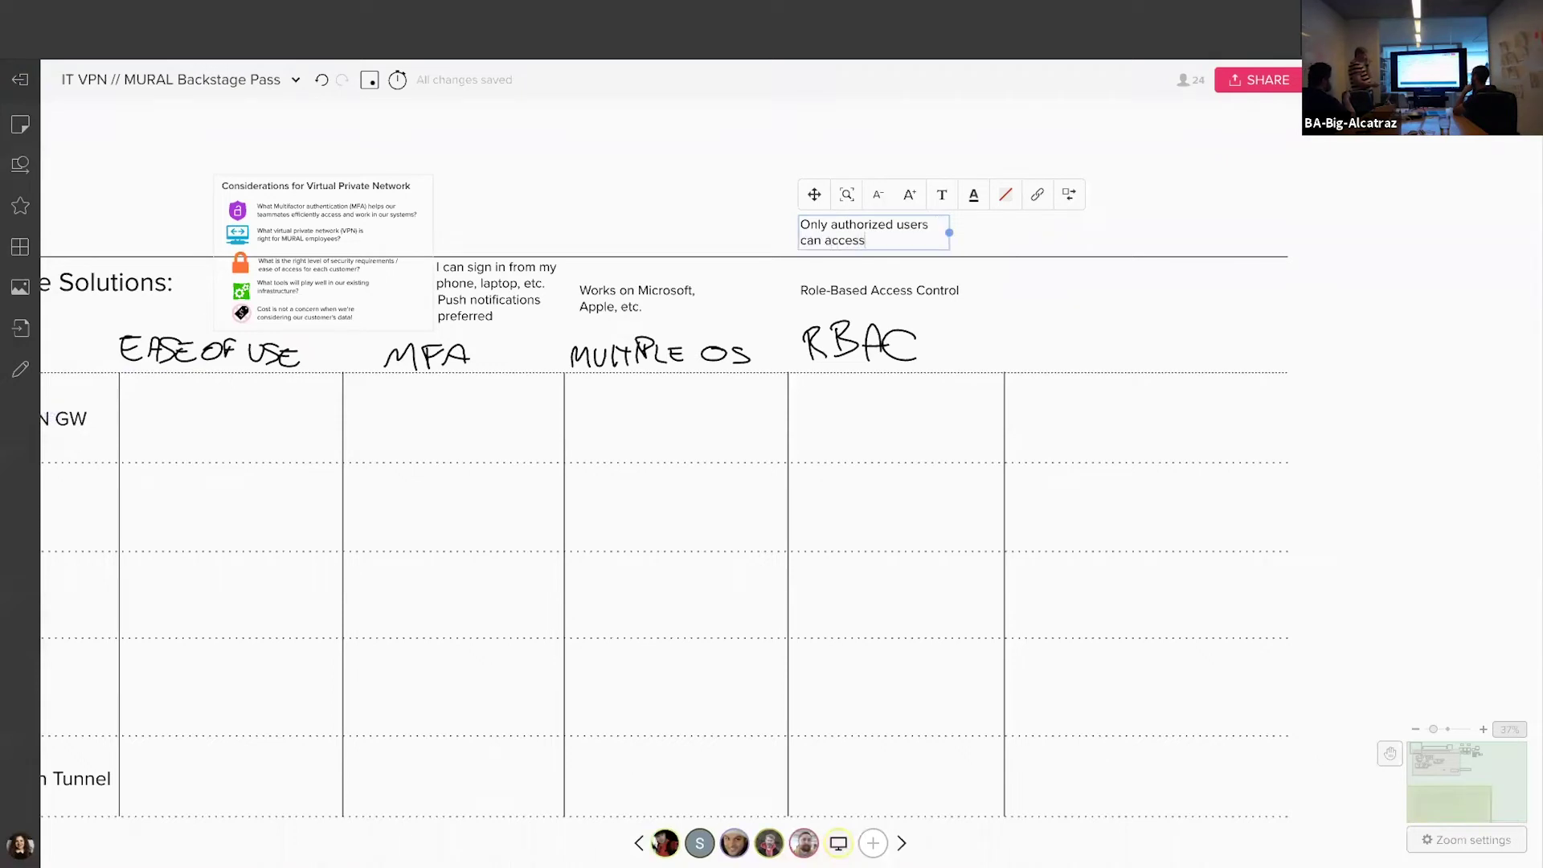
{"action": "type", "text": " certain"}
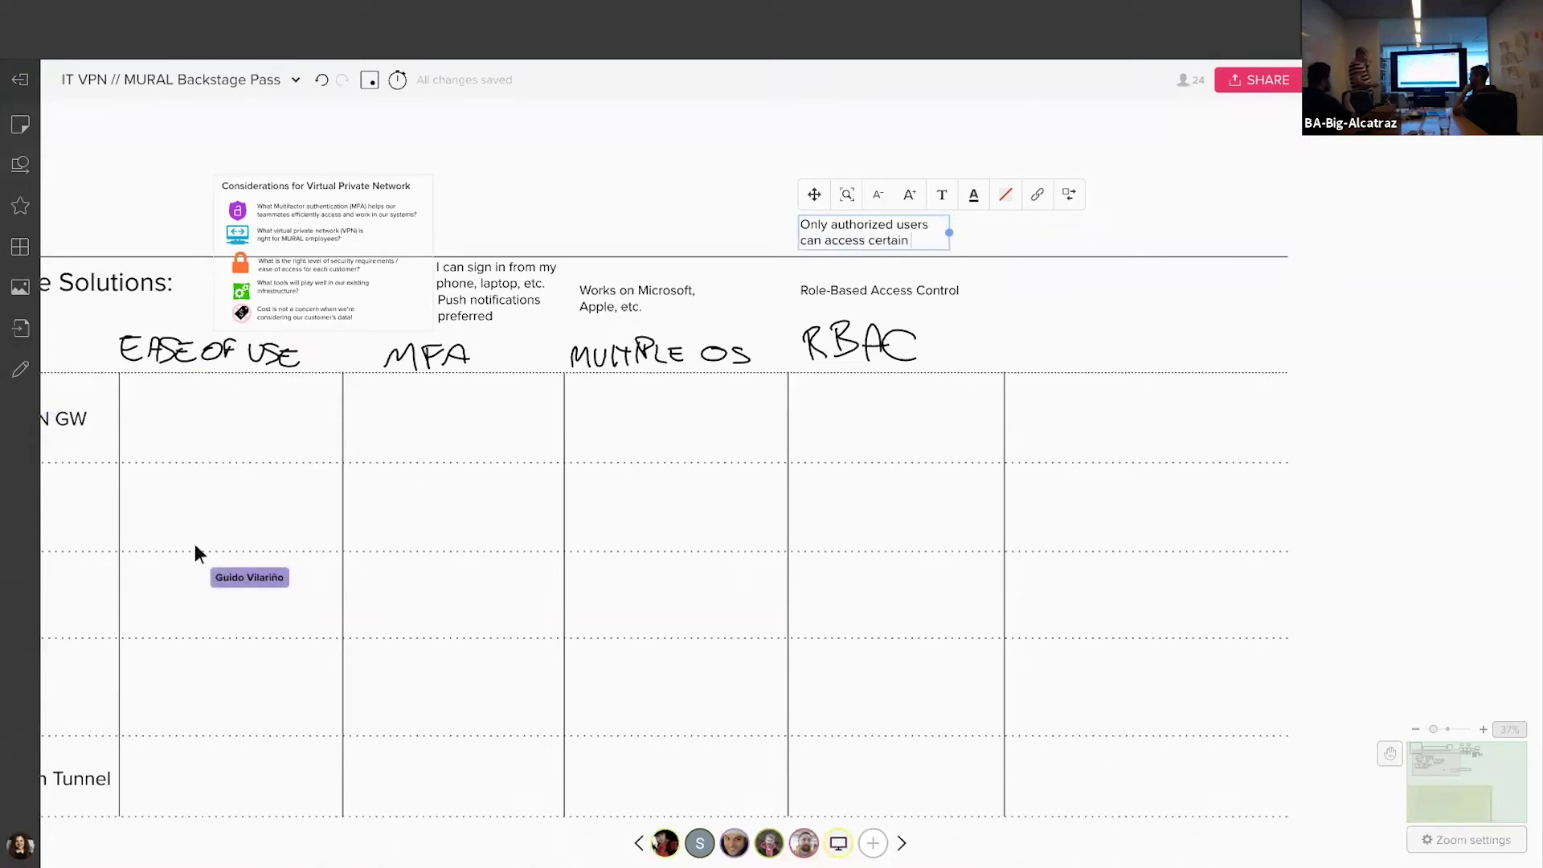
{"action": "type", "text": " parts of the system"}
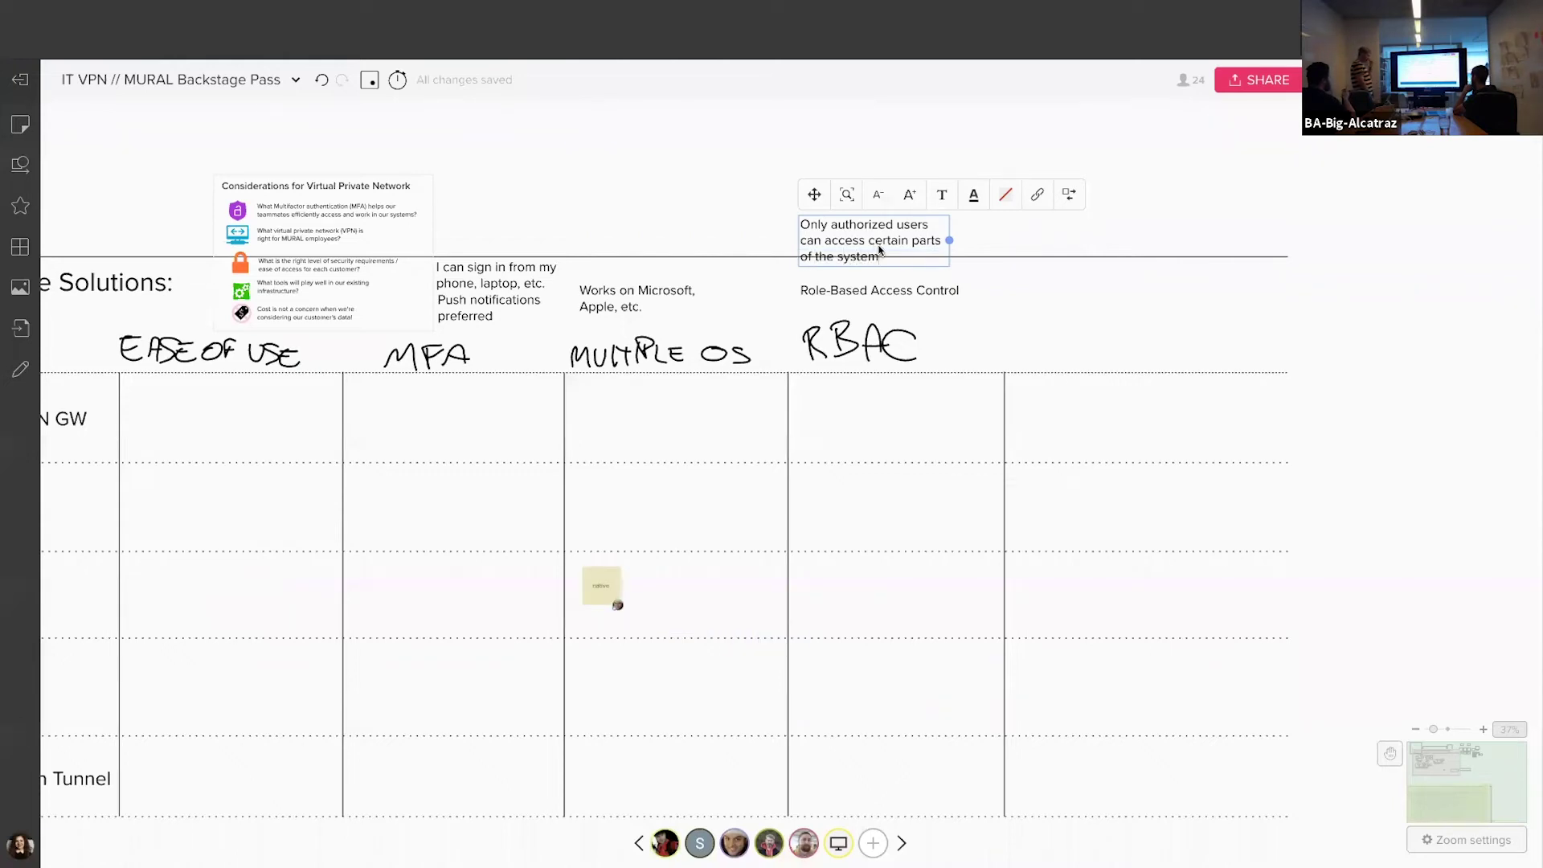
- Move the duplicated text box slightly higher above "Role-Based Access Control"
{"action": "left_click", "coordinate": [978, 243]}
{"action": "left_click_drag", "start_coordinate": [871, 232], "coordinate": [871, 215]}
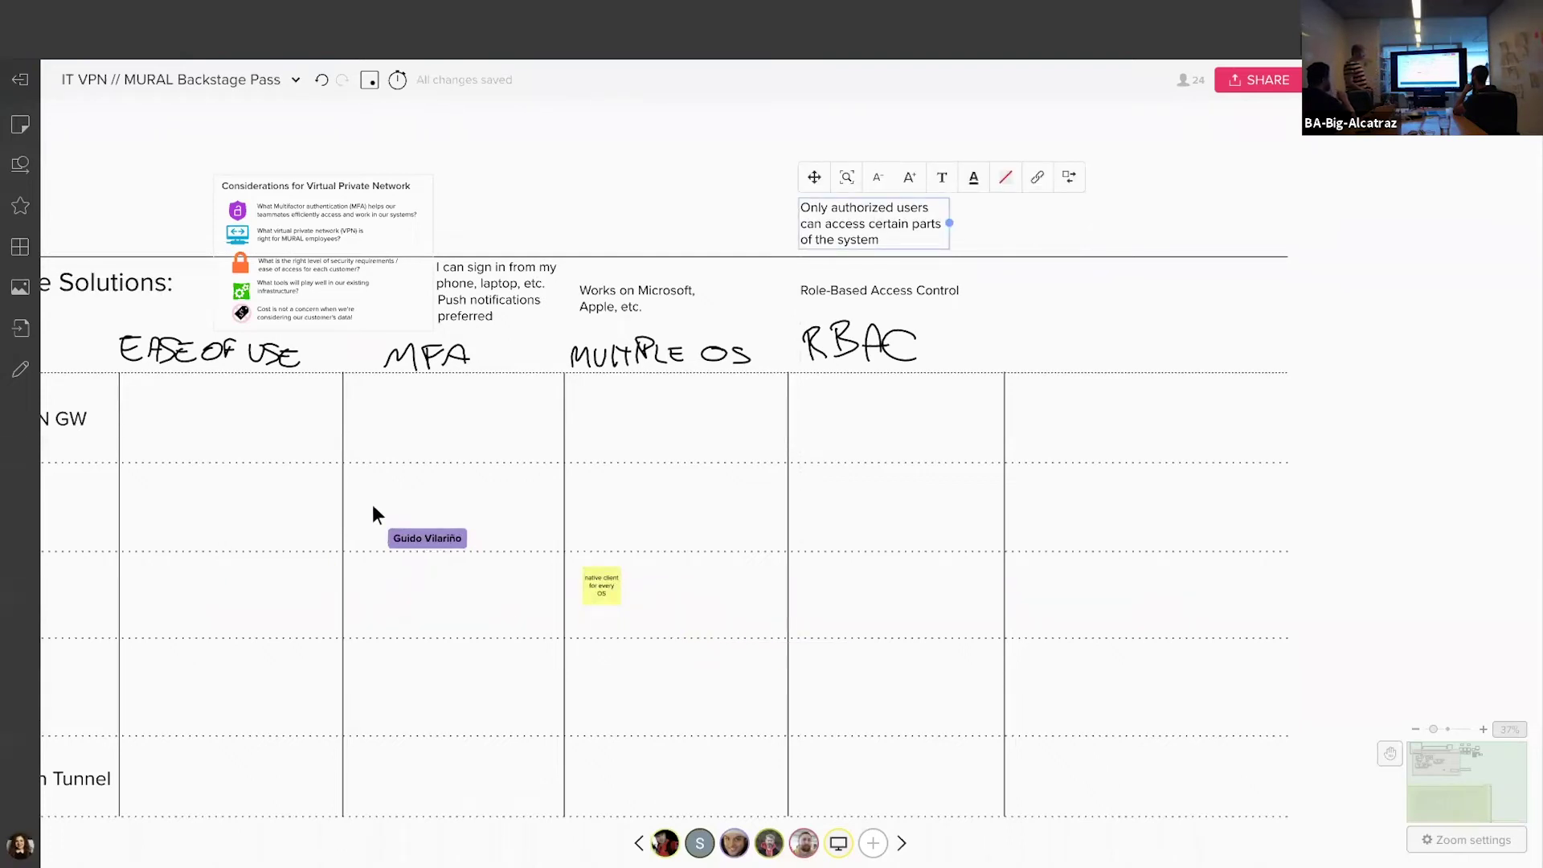
{"action": "left_click", "coordinate": [1088, 222]}
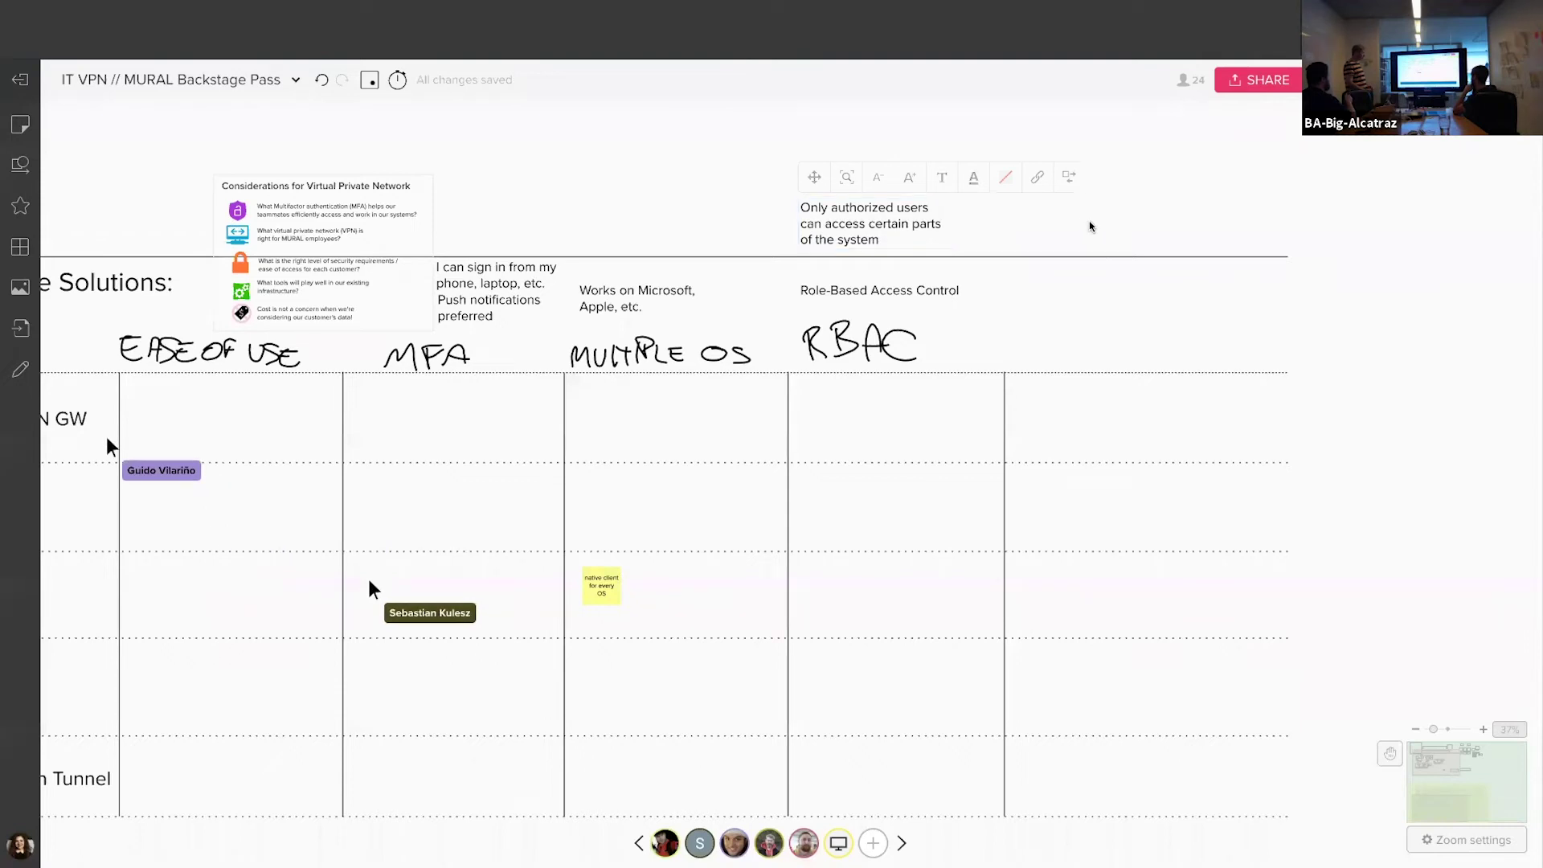
- Replace the text of the upper RBAC text box with "Certain people can only access parts of the systems"
{"action": "left_click", "coordinate": [893, 230]}
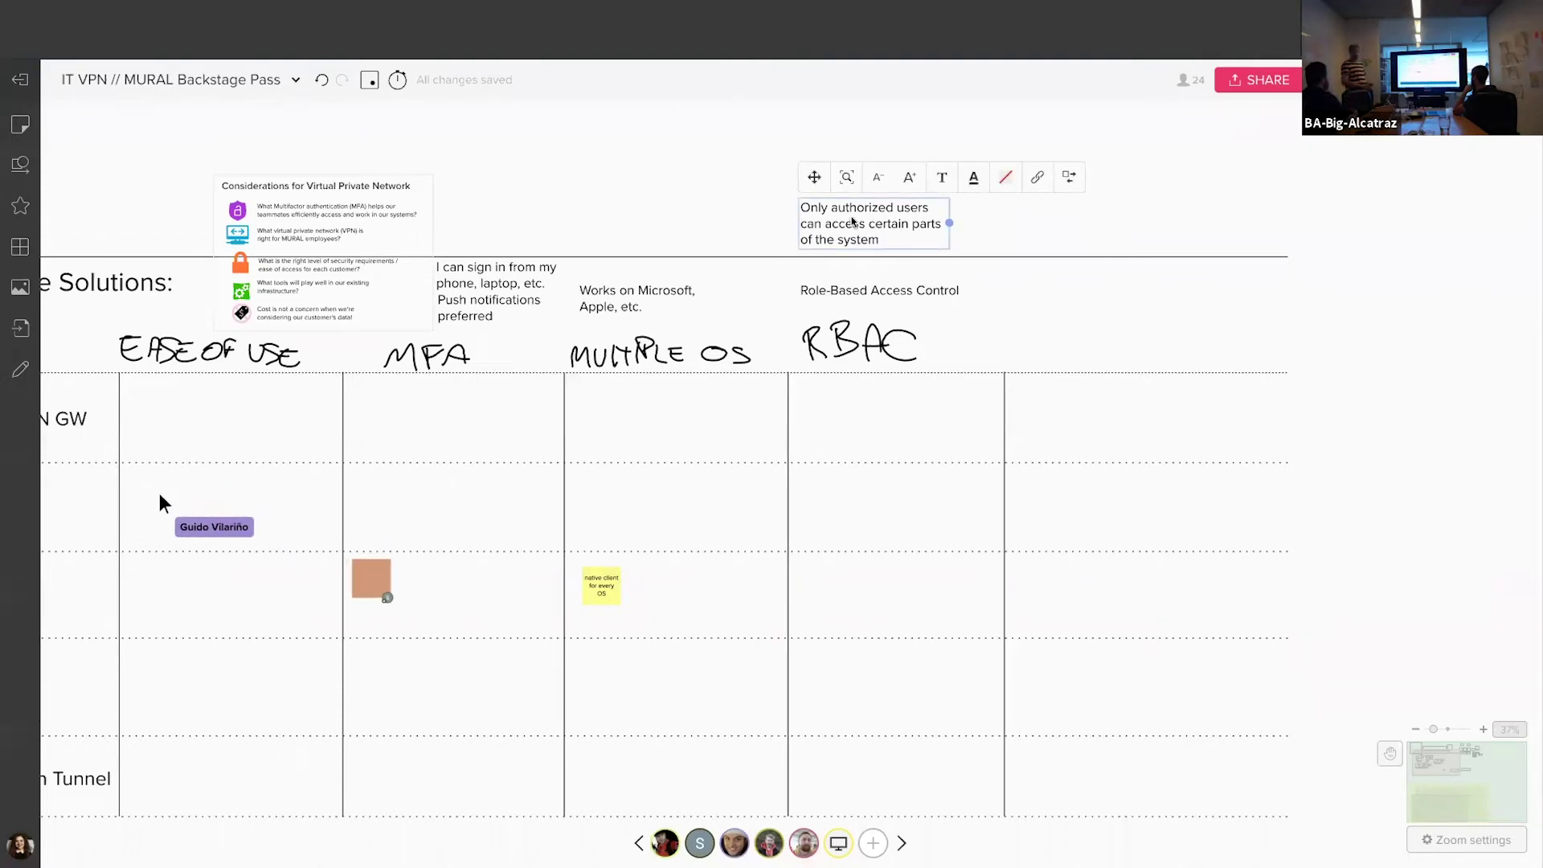
{"action": "type", "text": "Cet"}
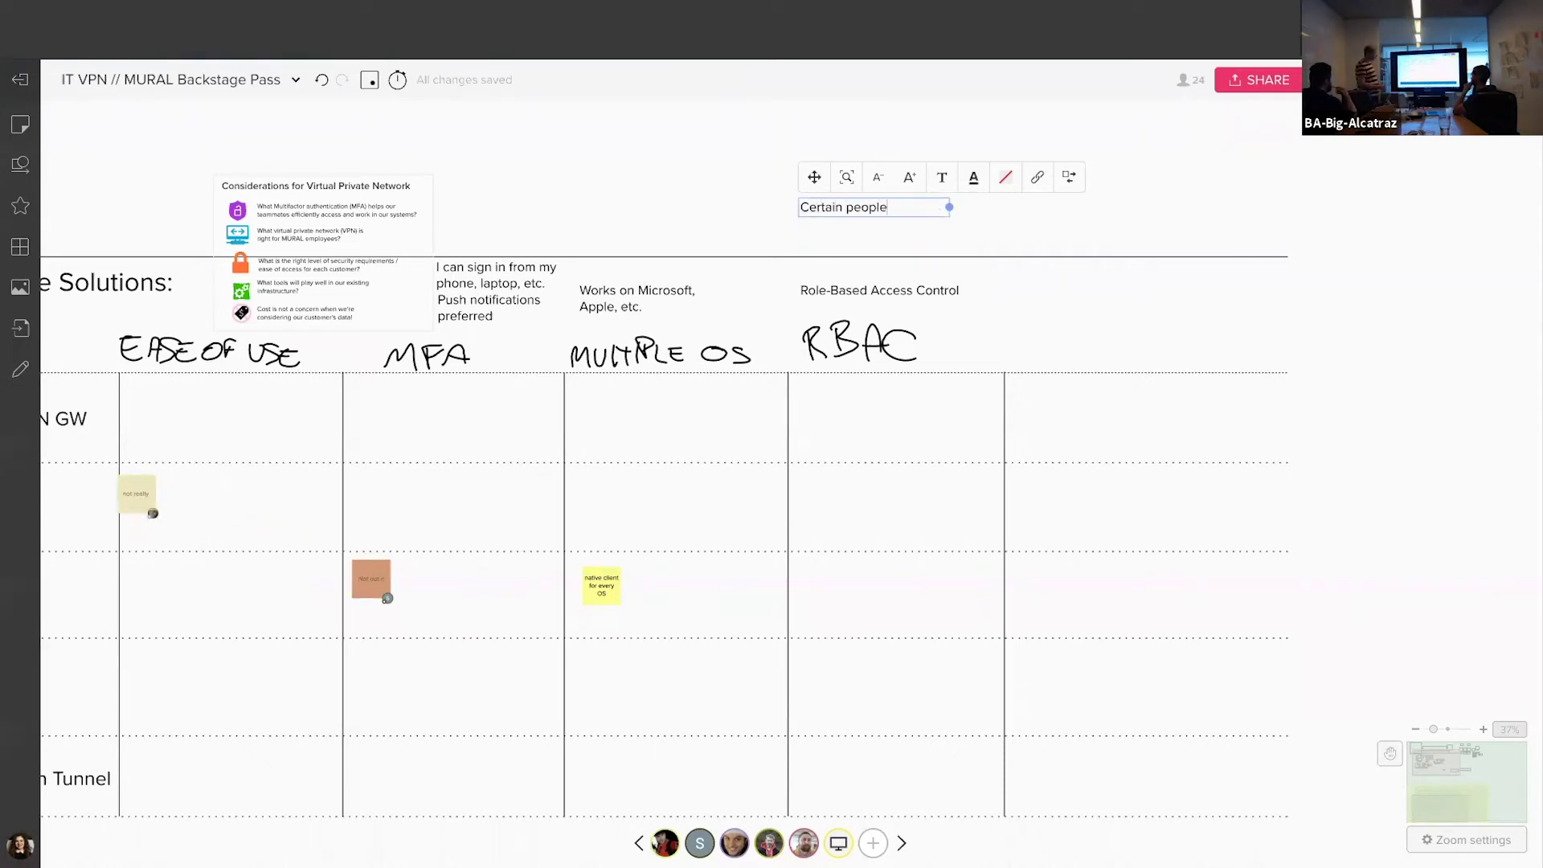
{"action": "key", "text": "BackSpace"}
{"action": "type", "text": "n only access part"}
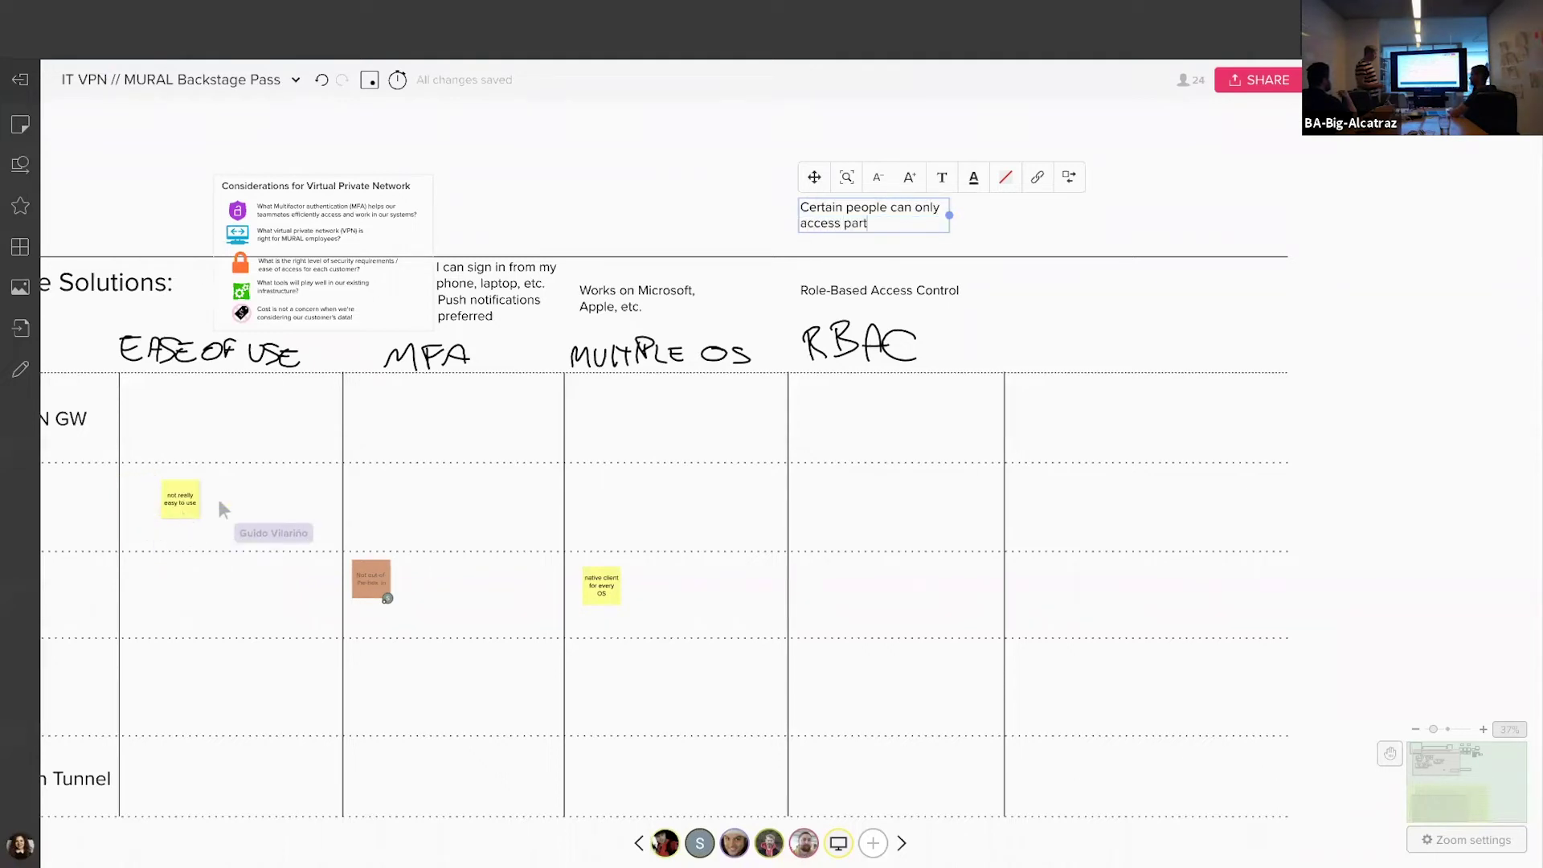
{"action": "type", "text": "s of the syst"}
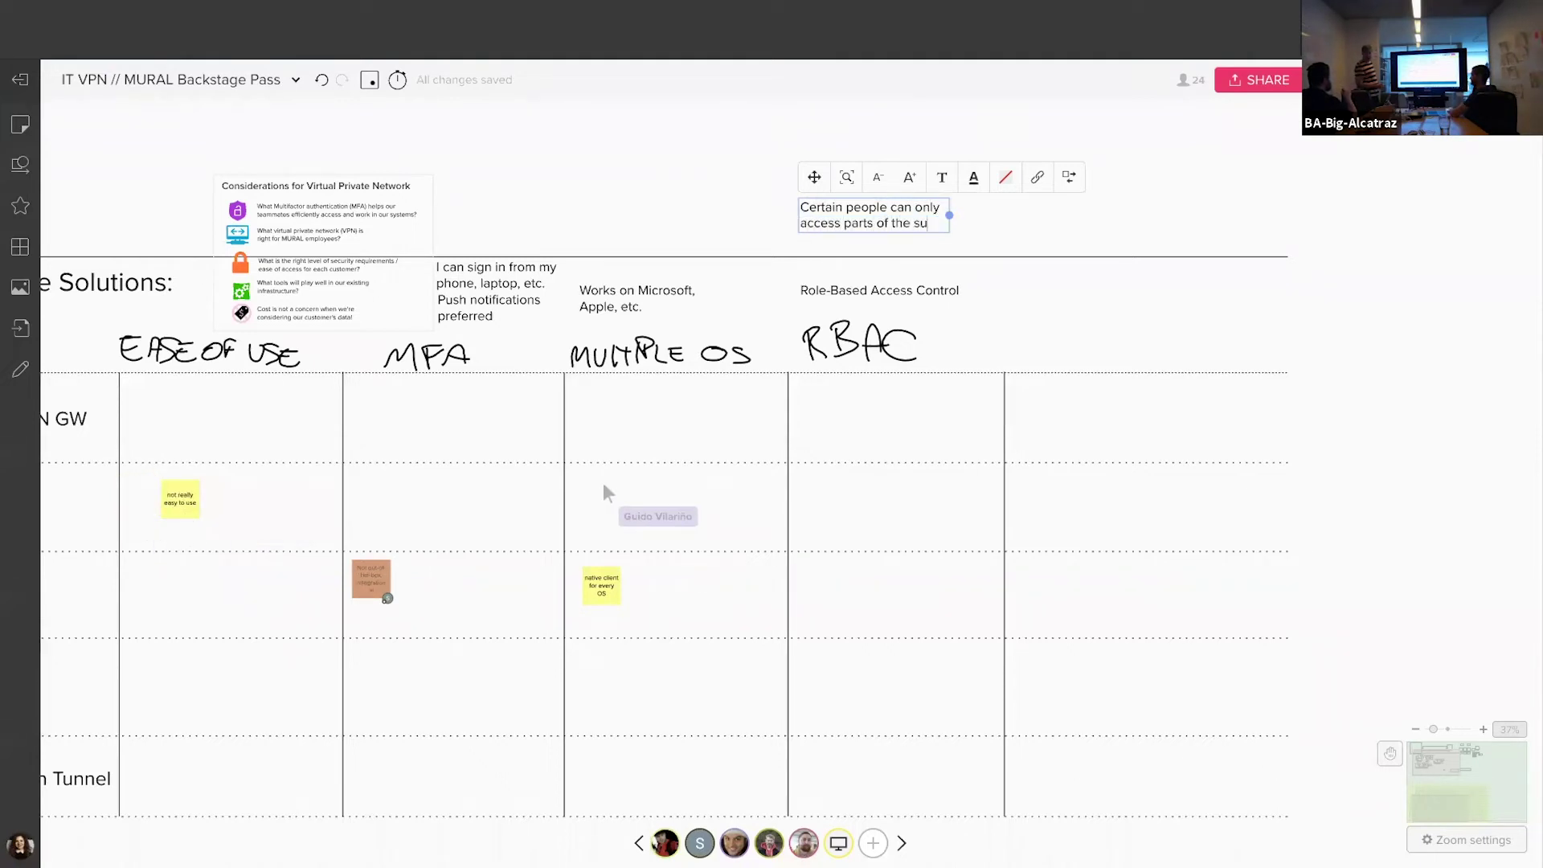
{"action": "type", "text": "ems "}
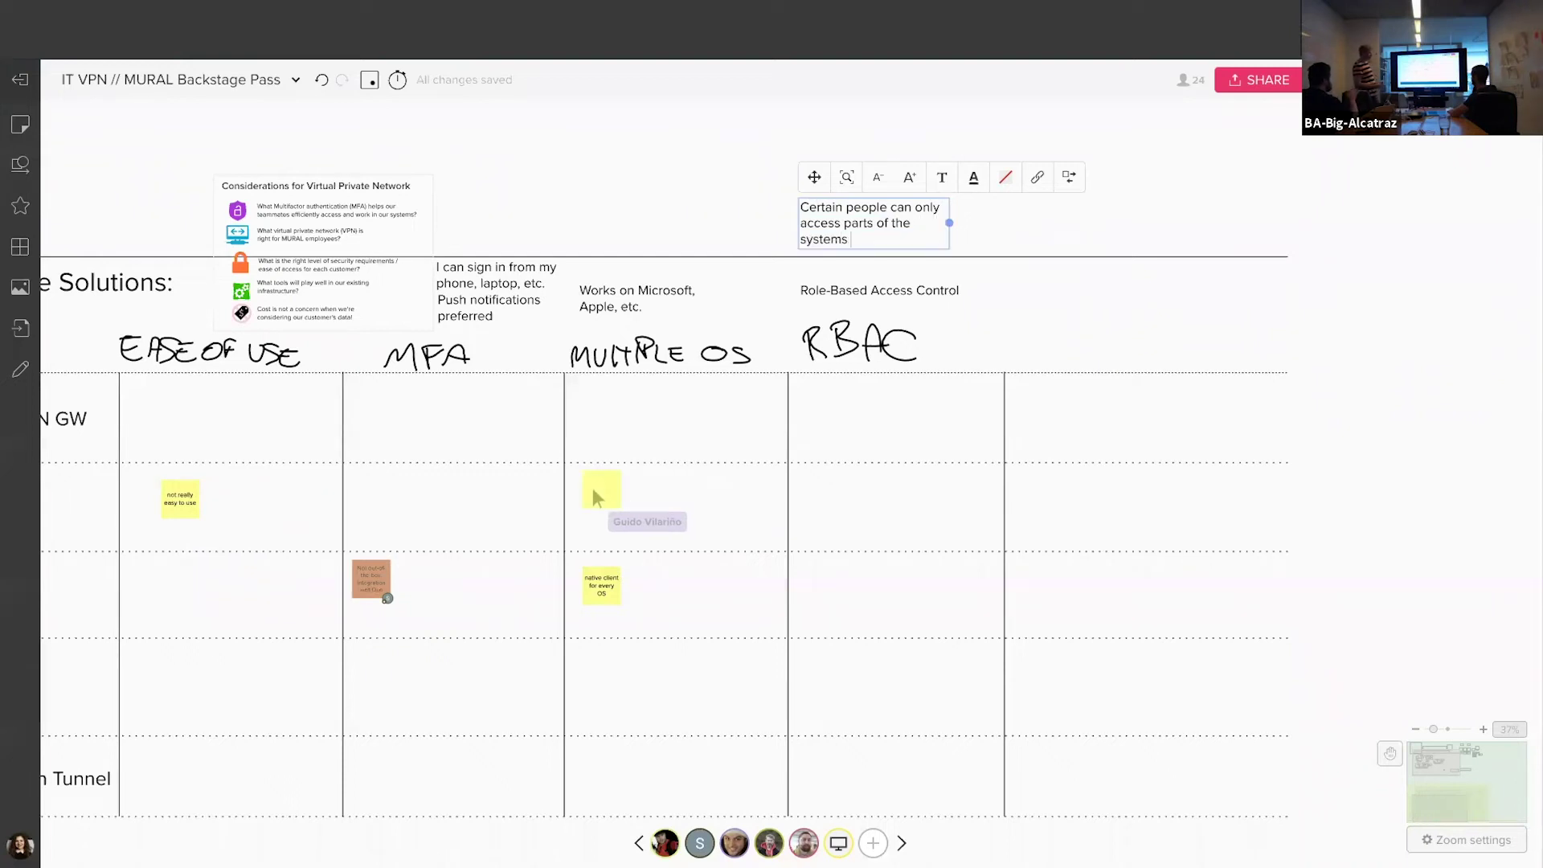
- Extend the upper RBAC explanation text with "to keep information safe"
{"action": "type", "text": "to keep content sa"}
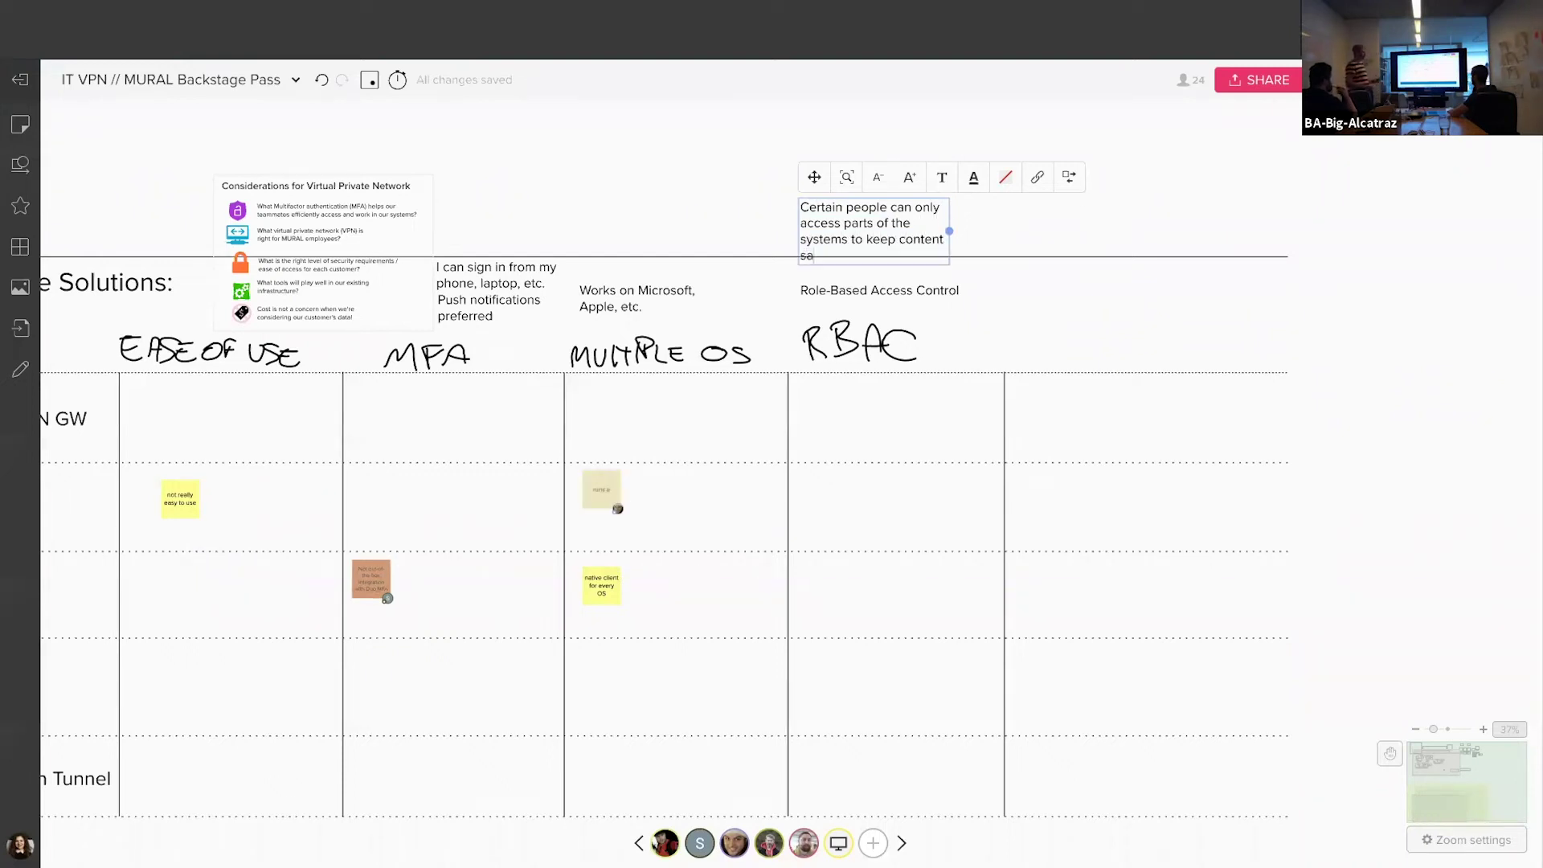
{"action": "type", "text": "fe"}
{"action": "key", "text": "BackSpace"}
{"action": "key", "text": "BackSpace"}
{"action": "key", "text": "BackSpace"}
{"action": "key", "text": "BackSpace"}
{"action": "key", "text": "BackSpace"}
{"action": "key", "text": "BackSpace"}
{"action": "key", "text": "BackSpace"}
{"action": "key", "text": "BackSpace"}
{"action": "key", "text": "BackSpace"}
{"action": "key", "text": "BackSpace"}
{"action": "key", "text": "BackSpace"}
{"action": "key", "text": "BackSpace"}
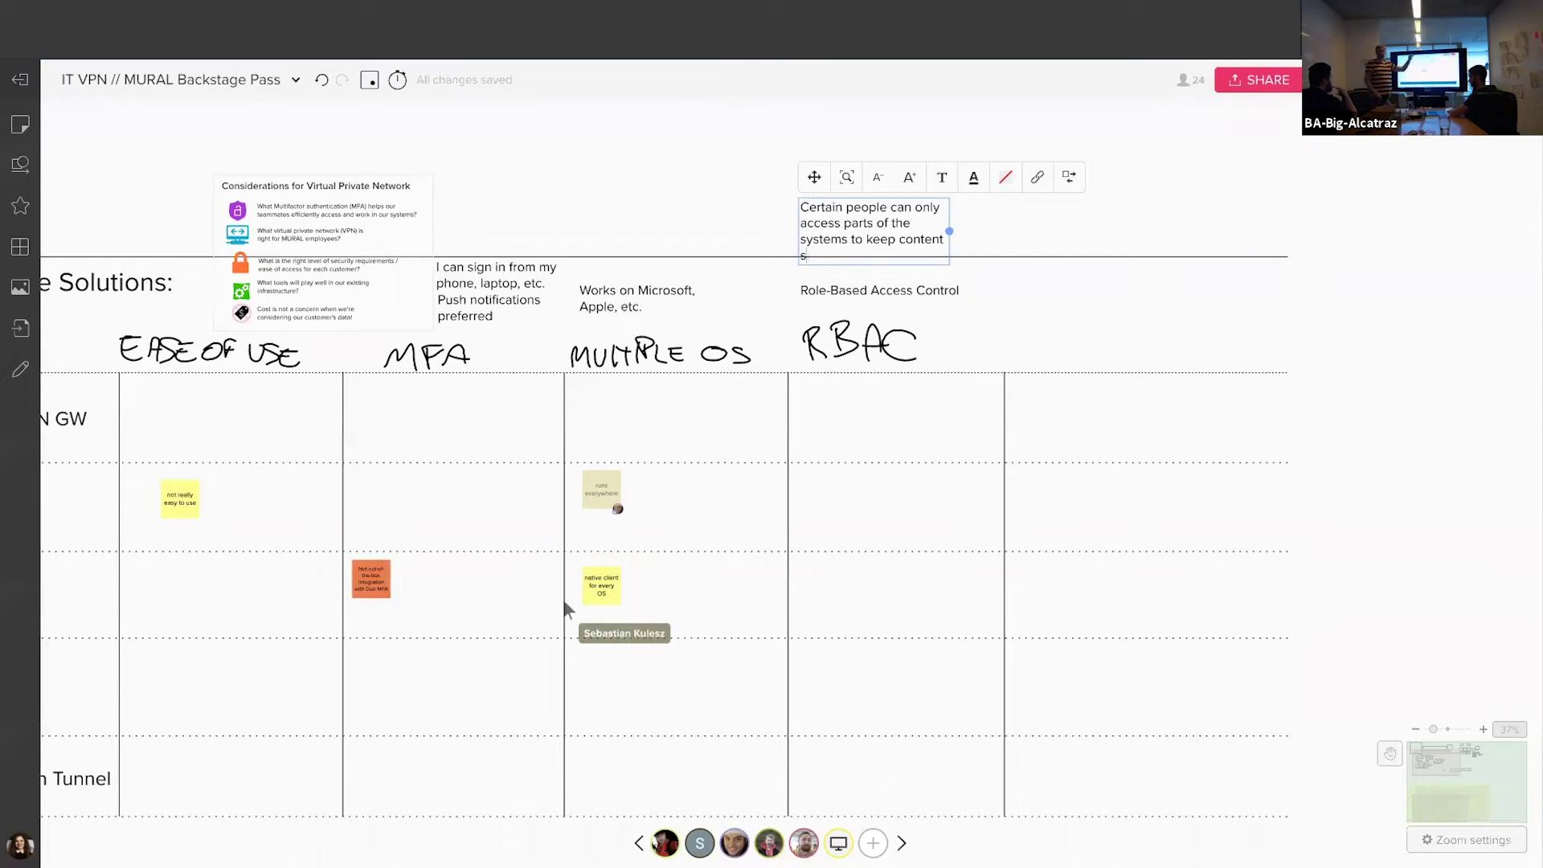
{"action": "type", "text": "informa"}
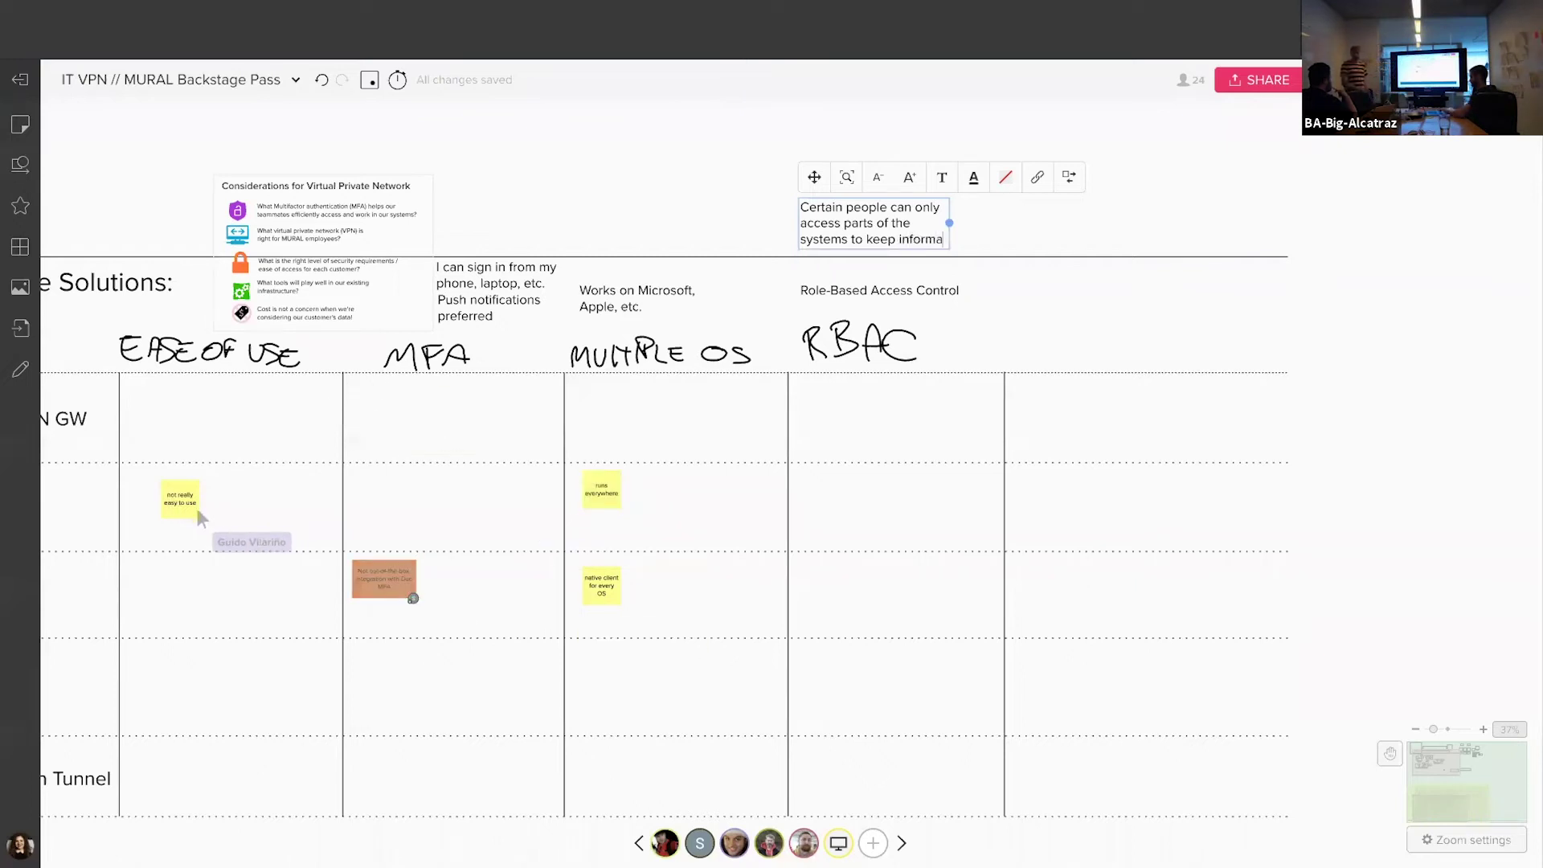
{"action": "type", "text": "tion sage"}
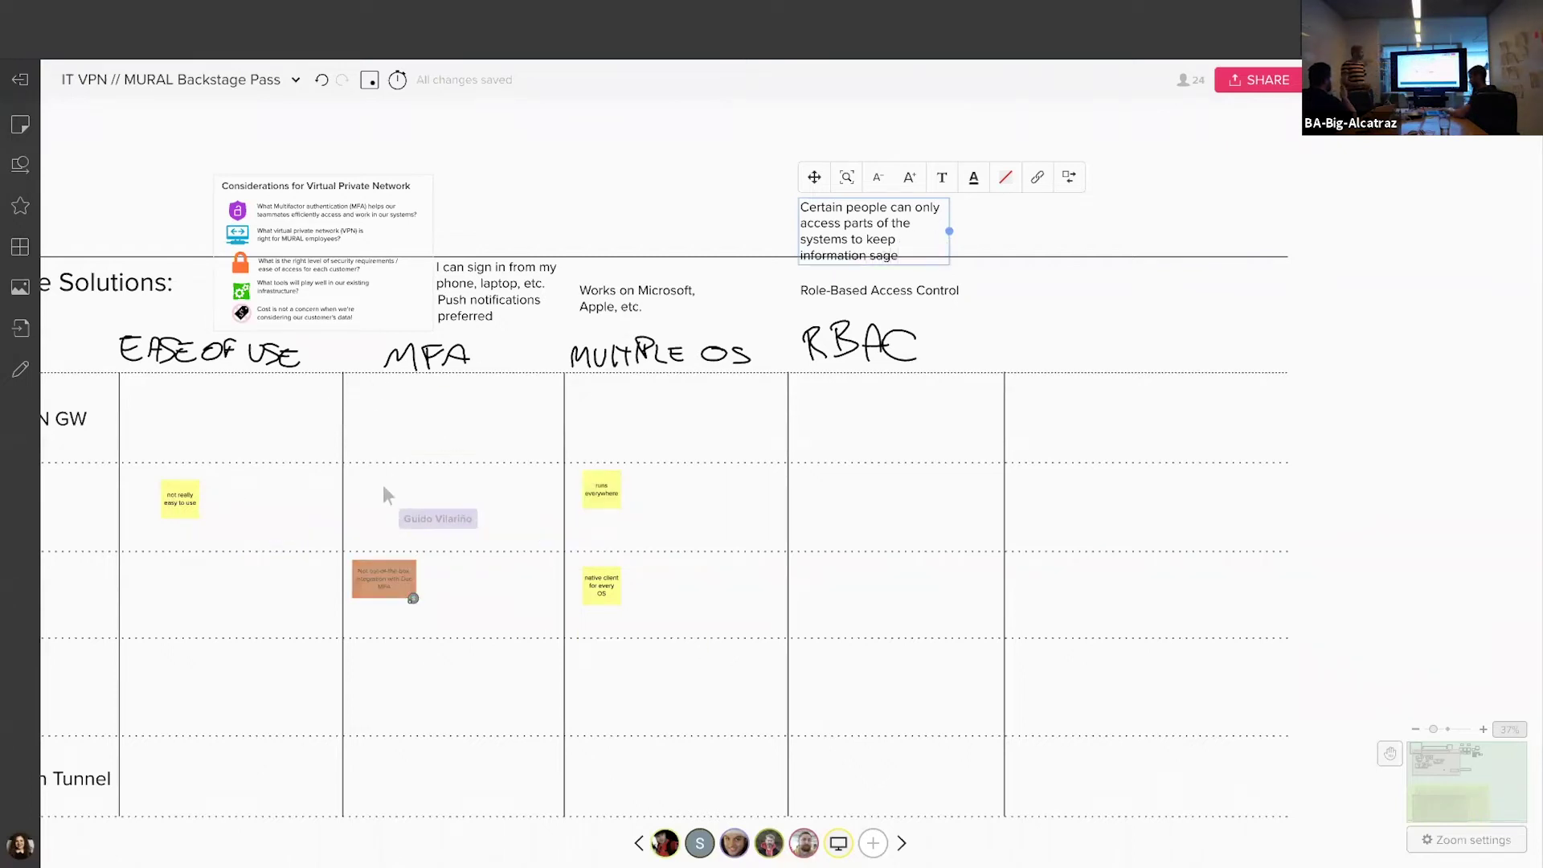
{"action": "key", "text": "BackSpace"}
{"action": "key", "text": "BackSpace"}
{"action": "type", "text": "fe"}
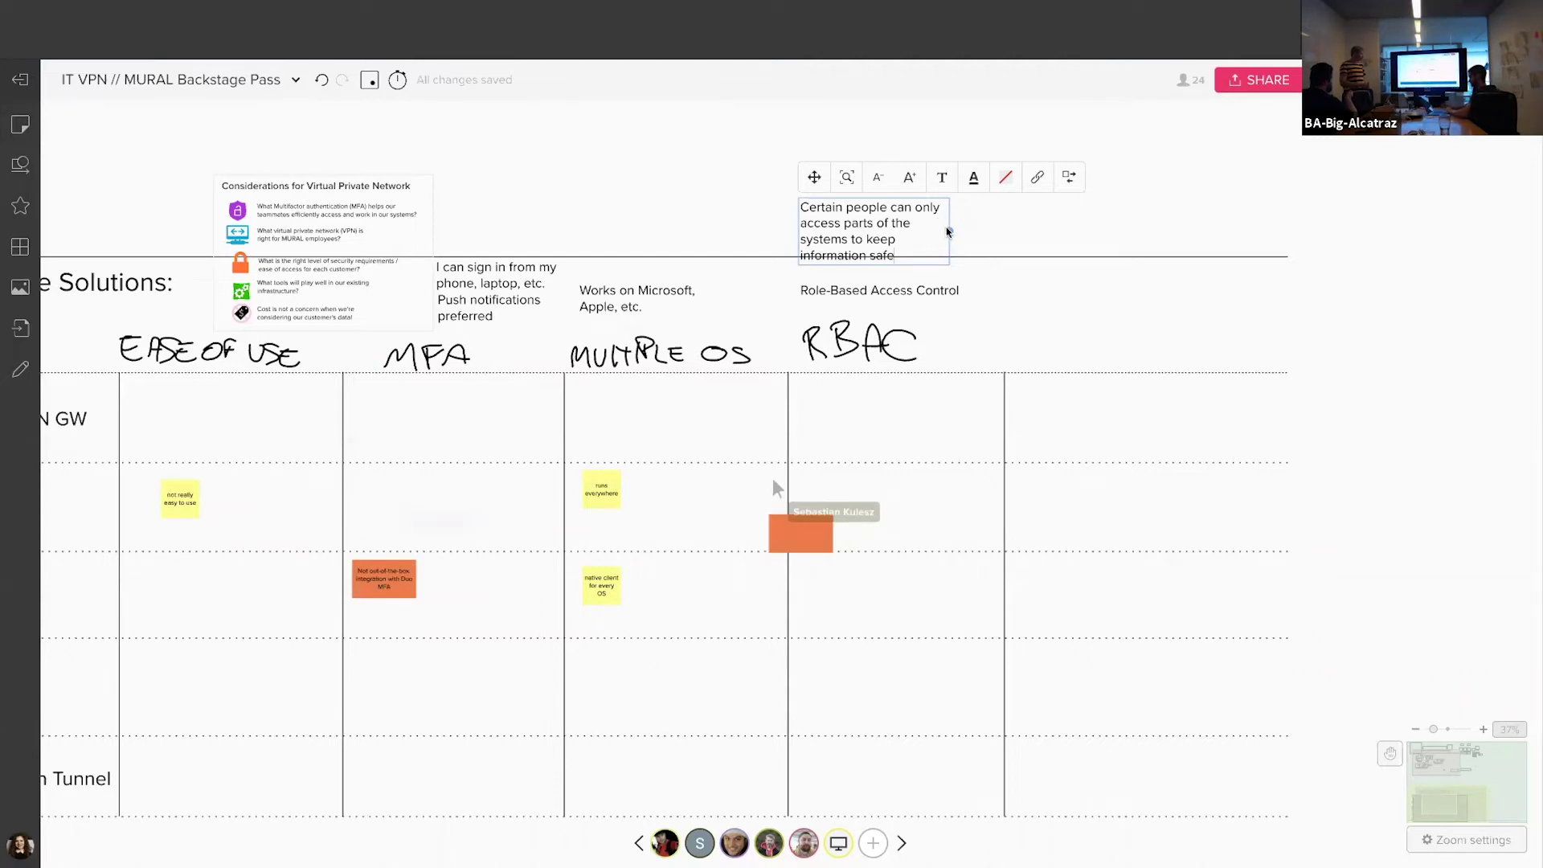
- Widen the RBAC explanation text box and move it beside the handwritten RBAC heading
{"action": "left_click_drag", "start_coordinate": [949, 231], "coordinate": [1015, 247]}
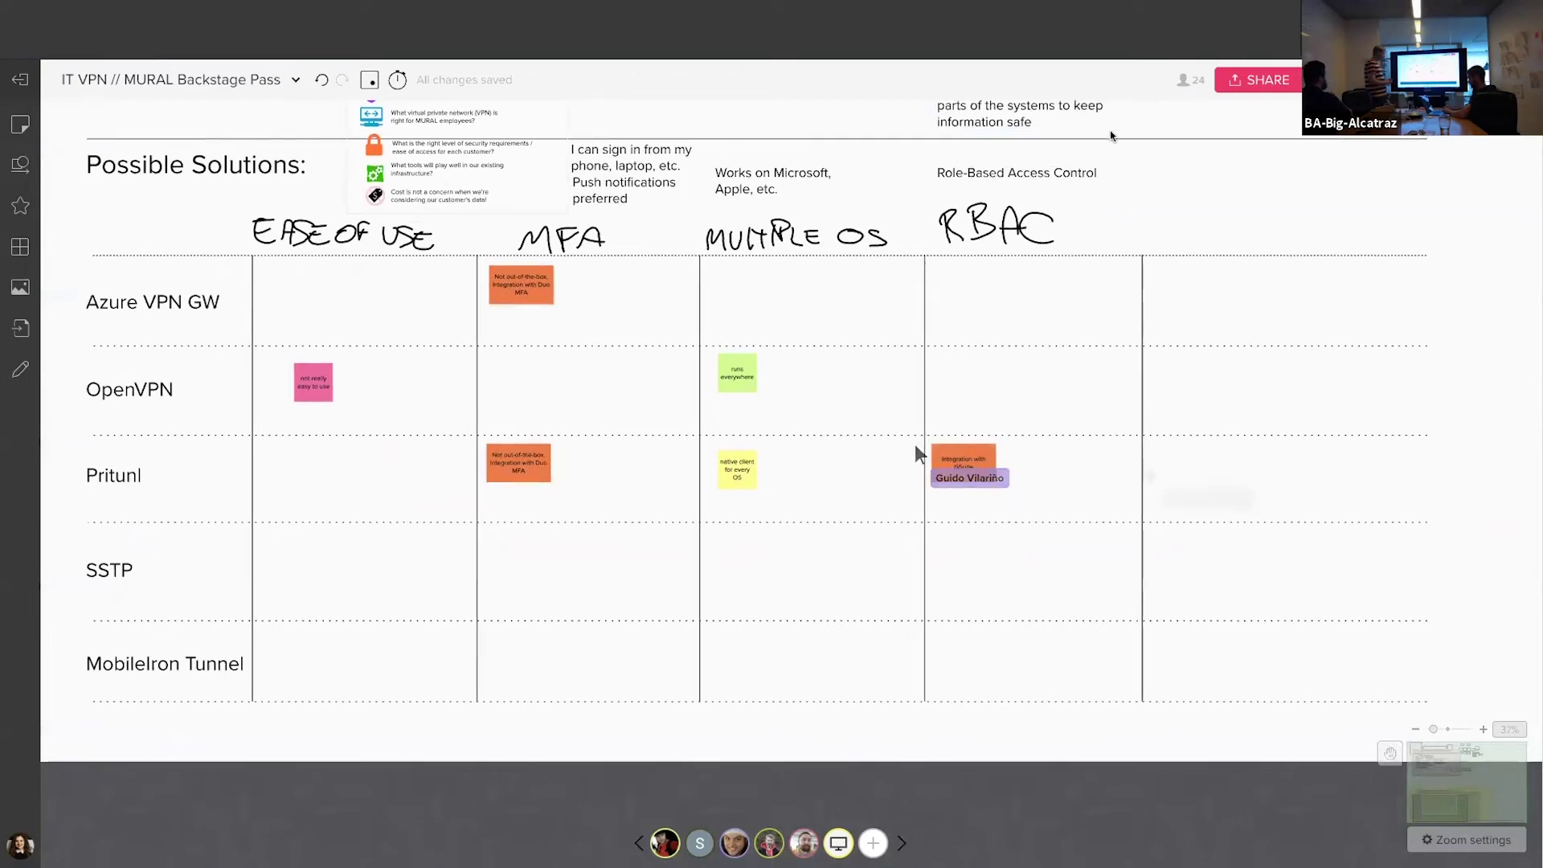
{"action": "left_click_drag", "start_coordinate": [1165, 229], "coordinate": [1201, 229]}
{"action": "left_click", "coordinate": [634, 185]}
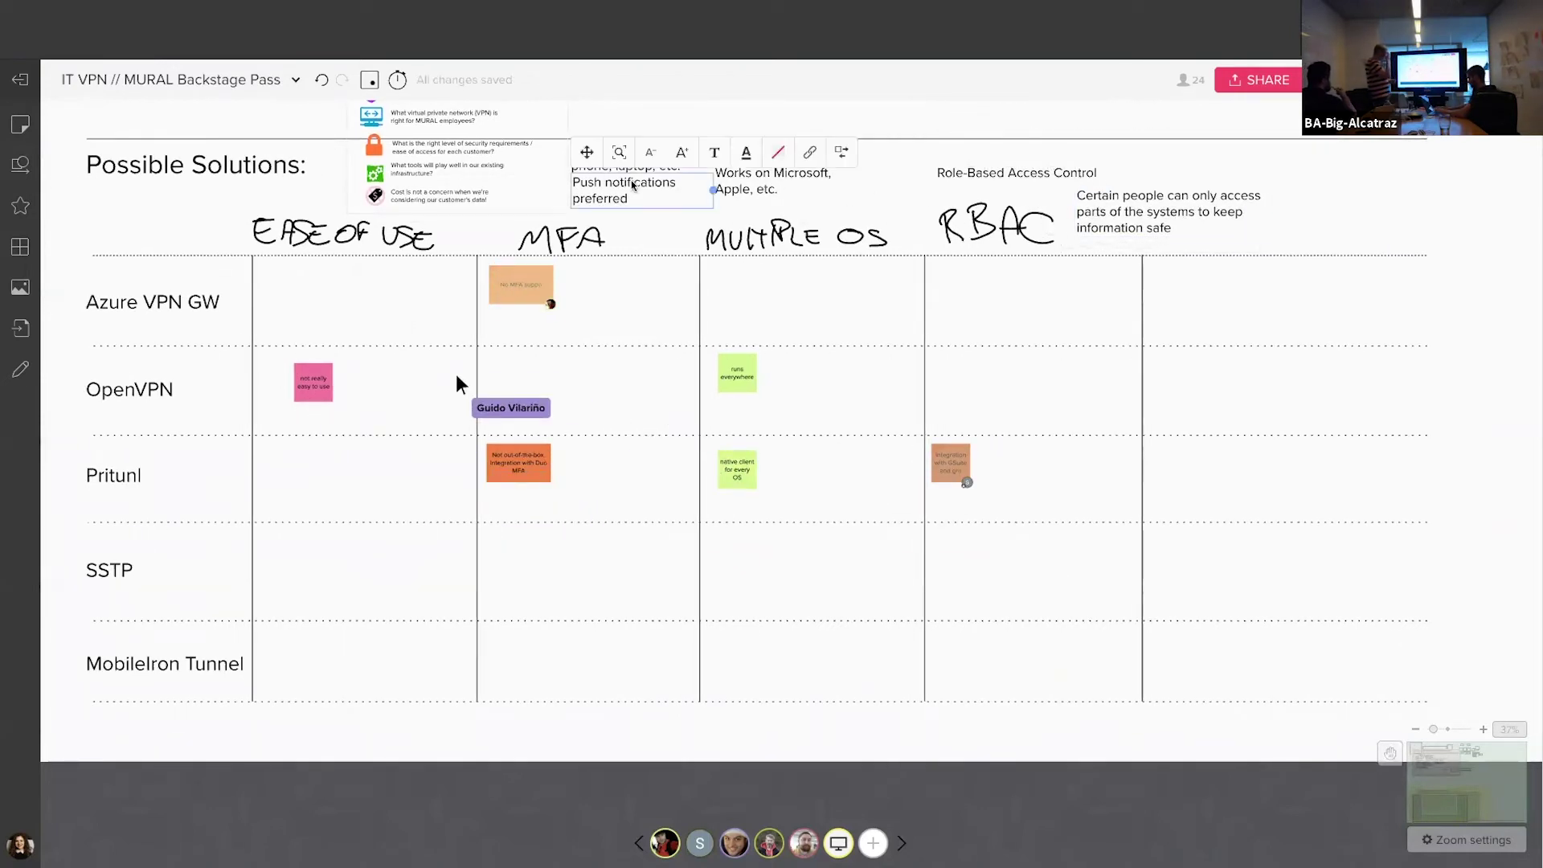
{"action": "left_click", "coordinate": [651, 298]}
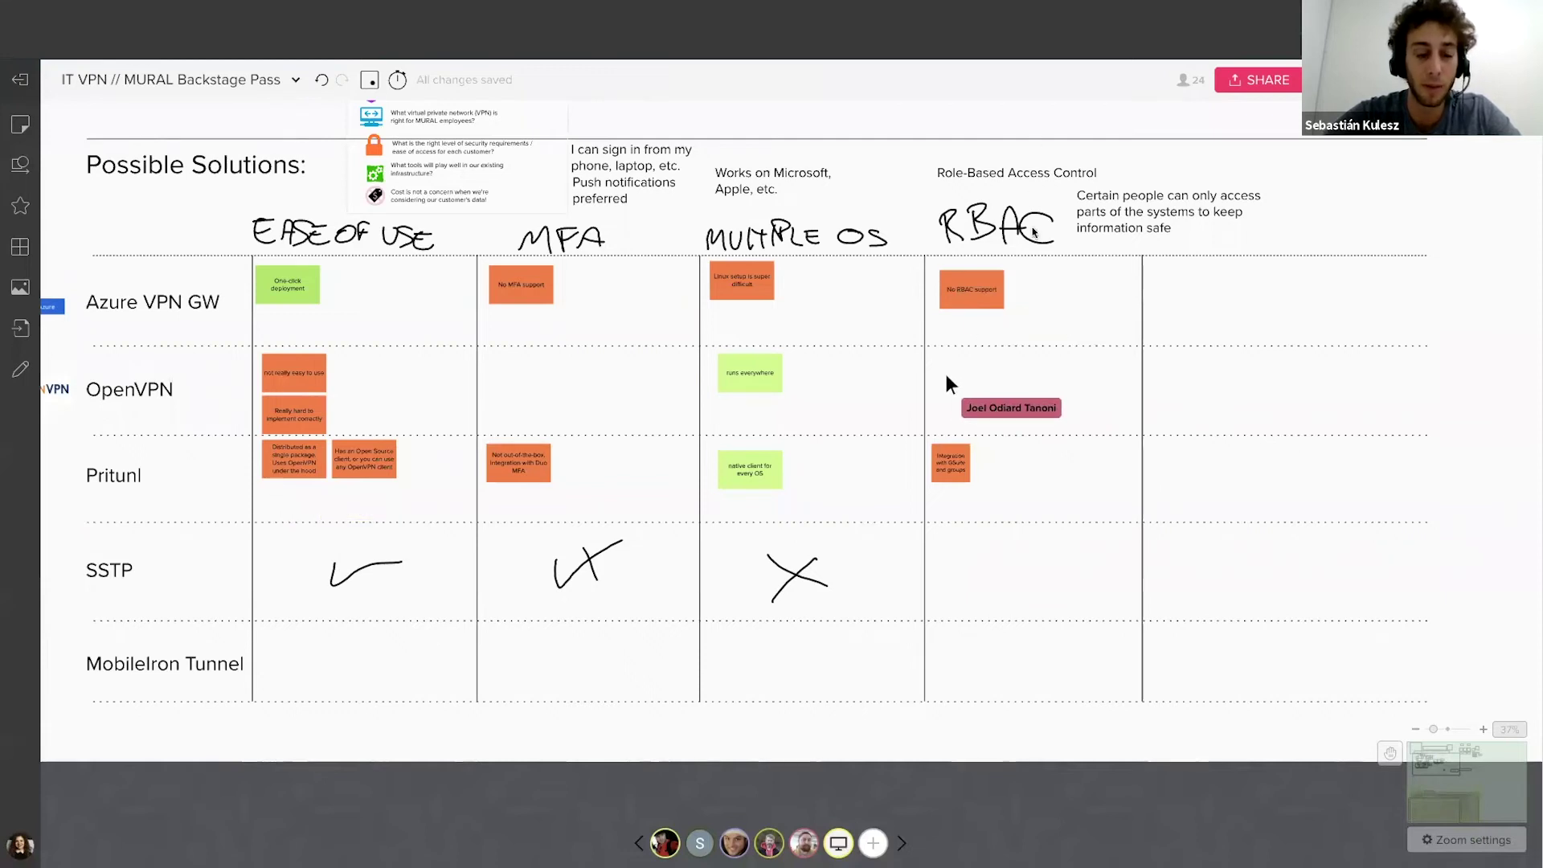
- Move the "Certain people can only access parts of the systems" text box directly beneath the RBAC heading
{"action": "scroll", "coordinate": [924, 302], "scroll_direction": "up", "scroll_amount": 1}
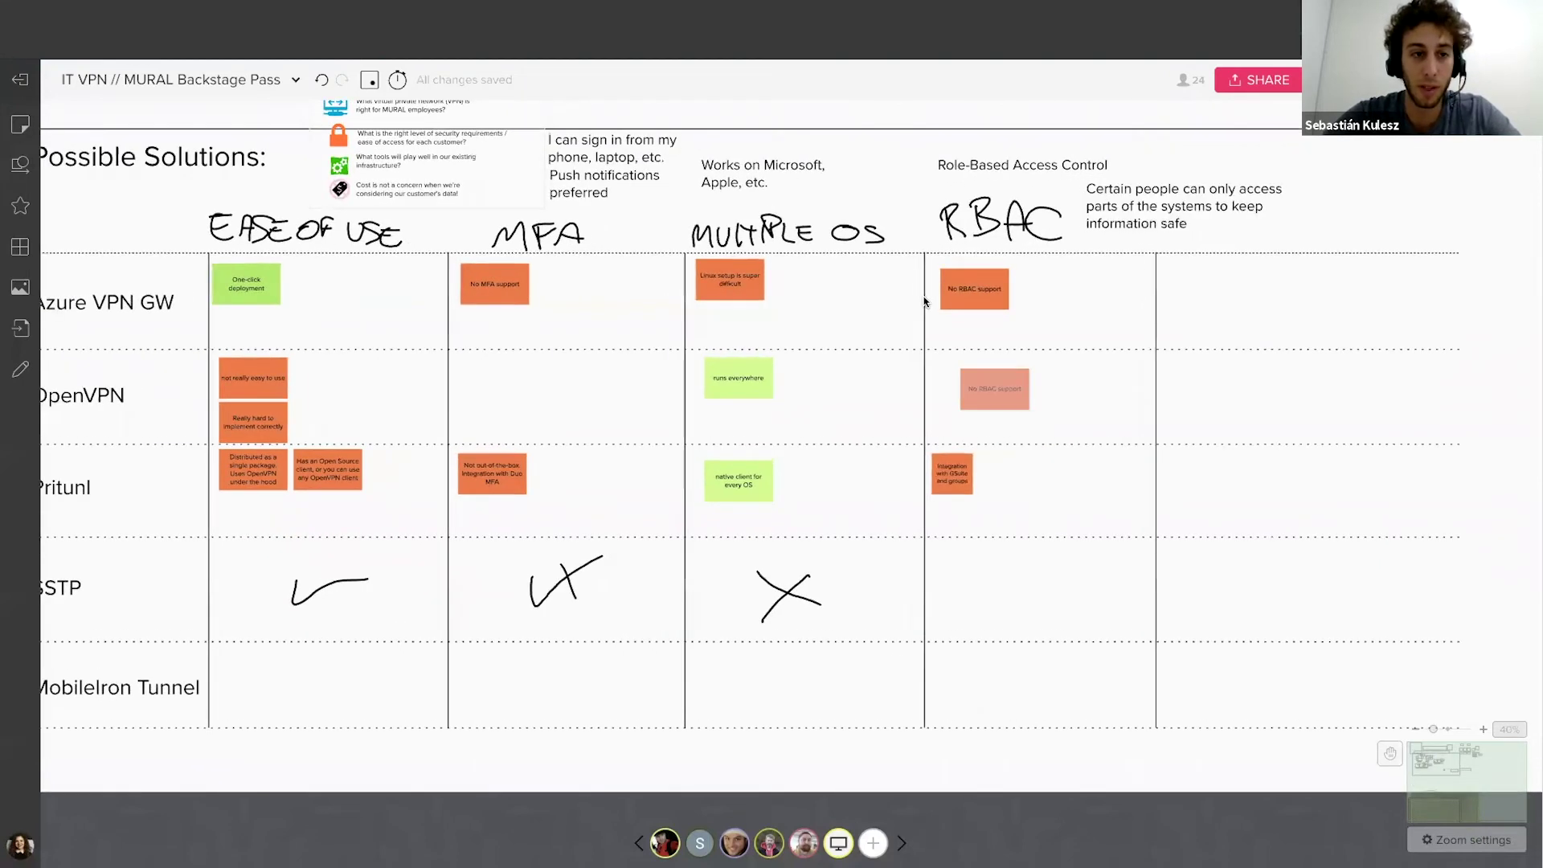
{"action": "scroll", "coordinate": [924, 302], "scroll_direction": "up", "scroll_amount": 1}
{"action": "scroll", "coordinate": [1106, 797], "scroll_direction": "left", "scroll_amount": 2}
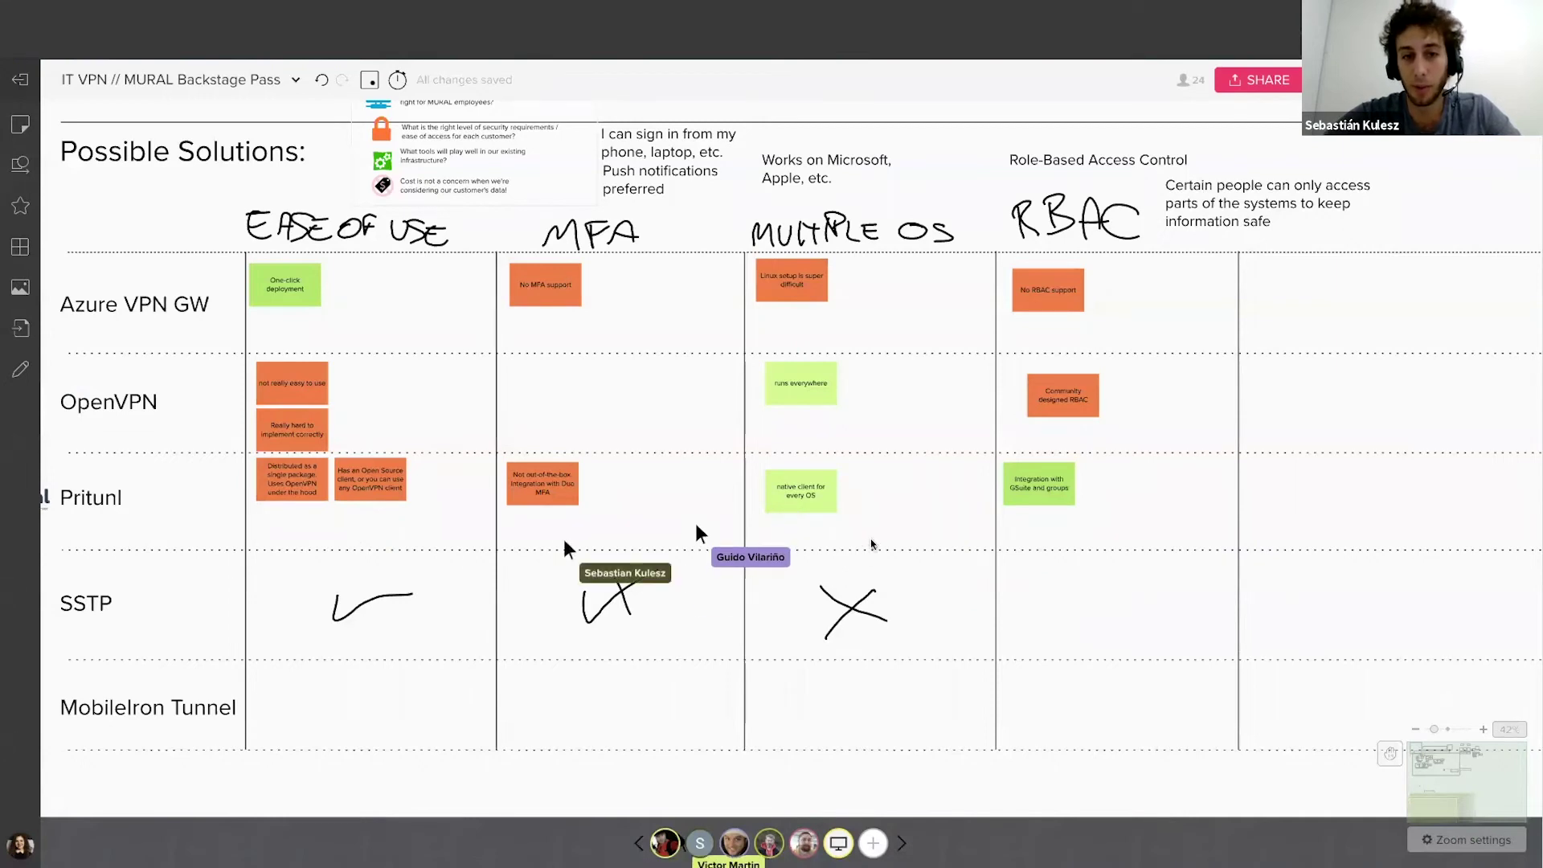
{"action": "left_click", "coordinate": [838, 842]}
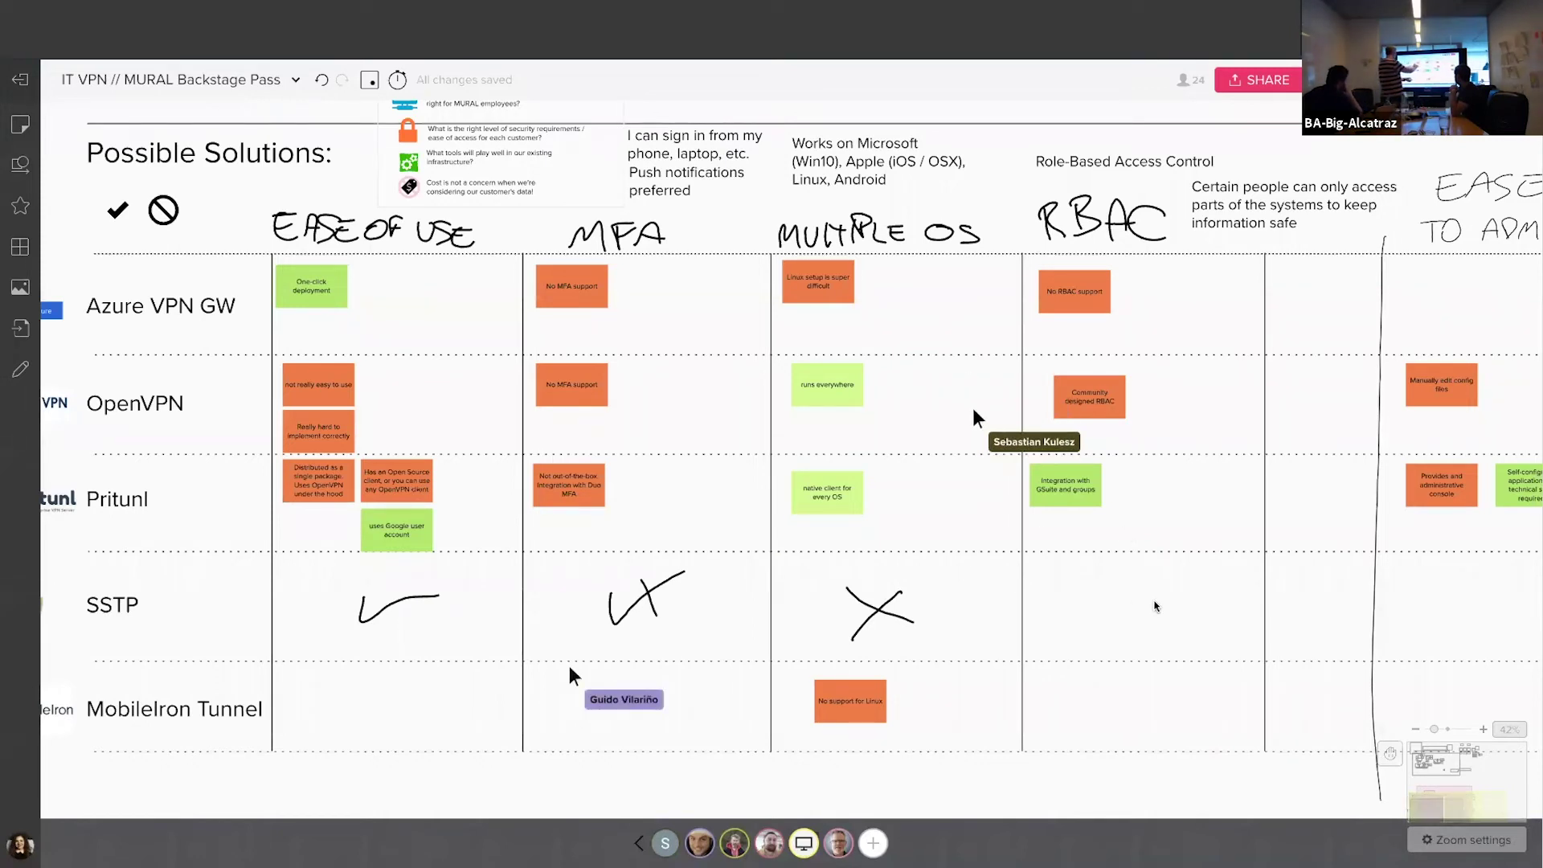
{"action": "left_click_drag", "start_coordinate": [1155, 602], "coordinate": [1205, 604]}
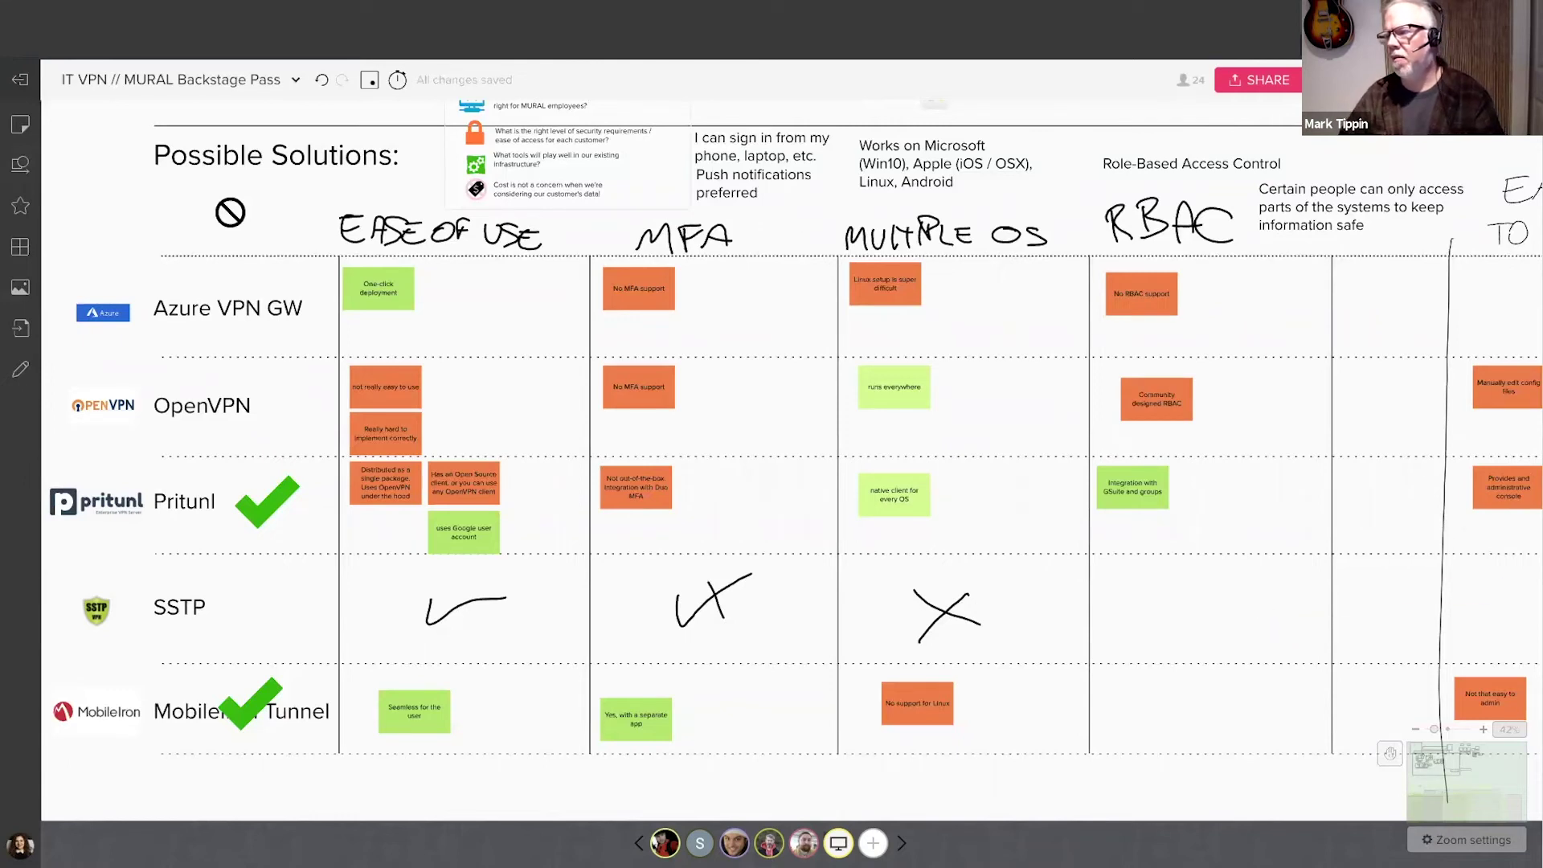
{"action": "left_click_drag", "start_coordinate": [1305, 217], "coordinate": [1159, 294]}
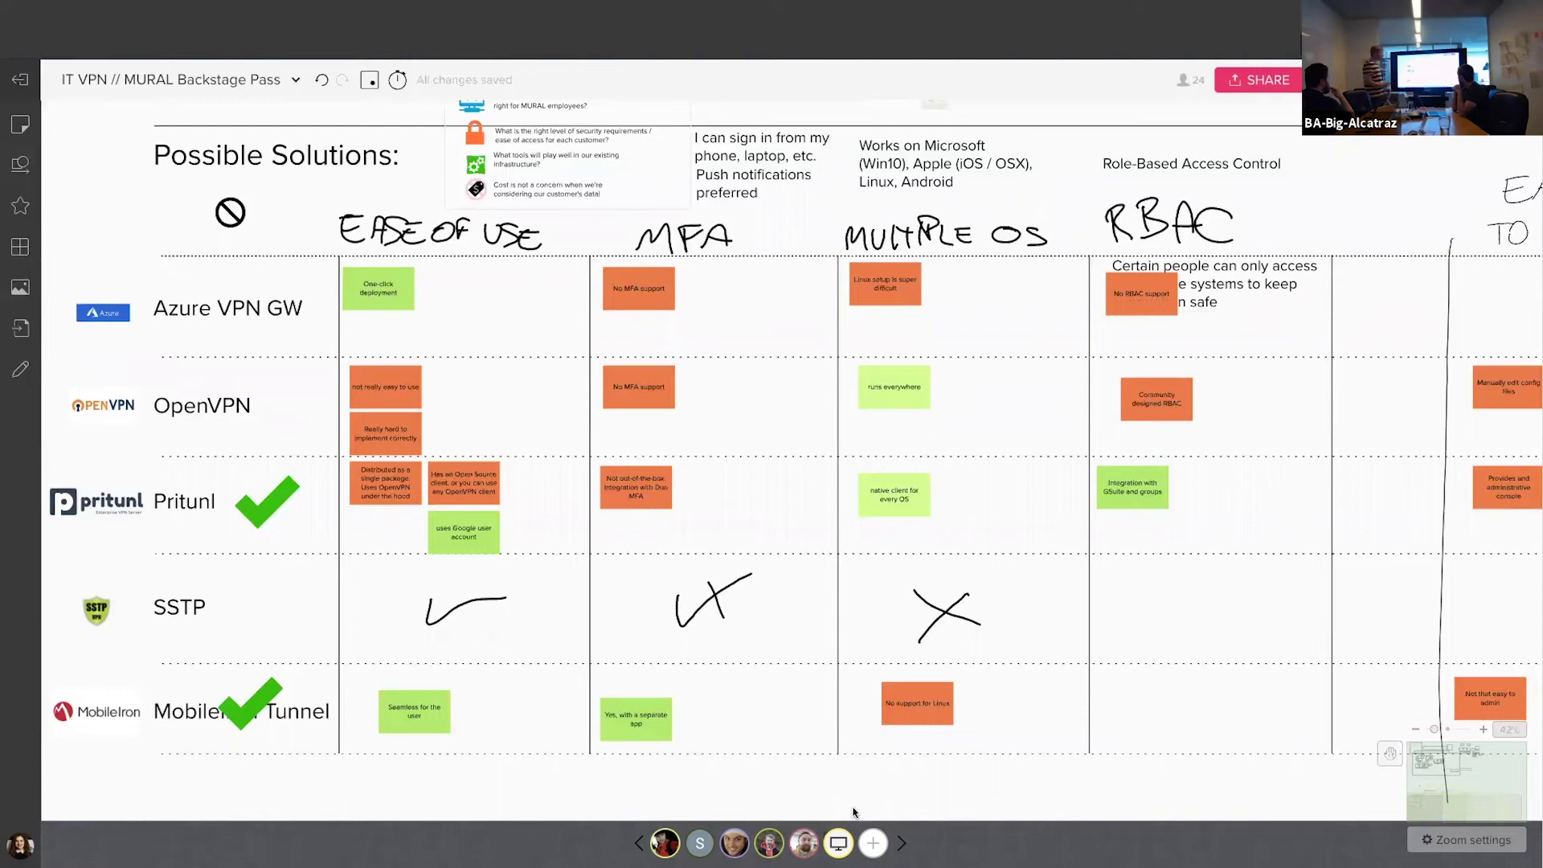
{"action": "left_click", "coordinate": [841, 841]}
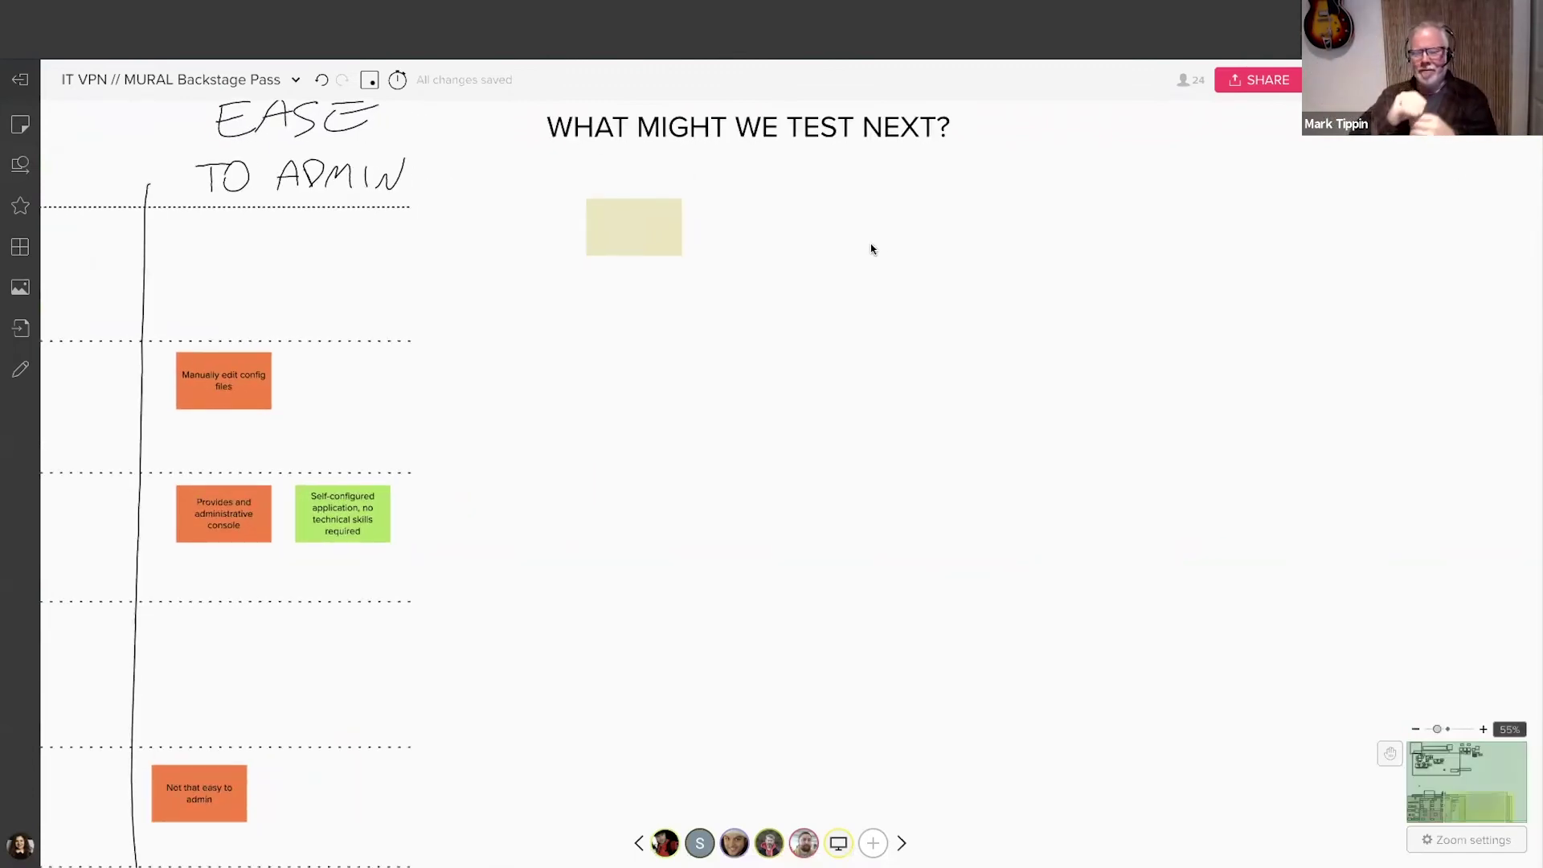
- Make the "WHAT MIGHT WE TEST NEXT?" heading bold
{"action": "left_click", "coordinate": [845, 256]}
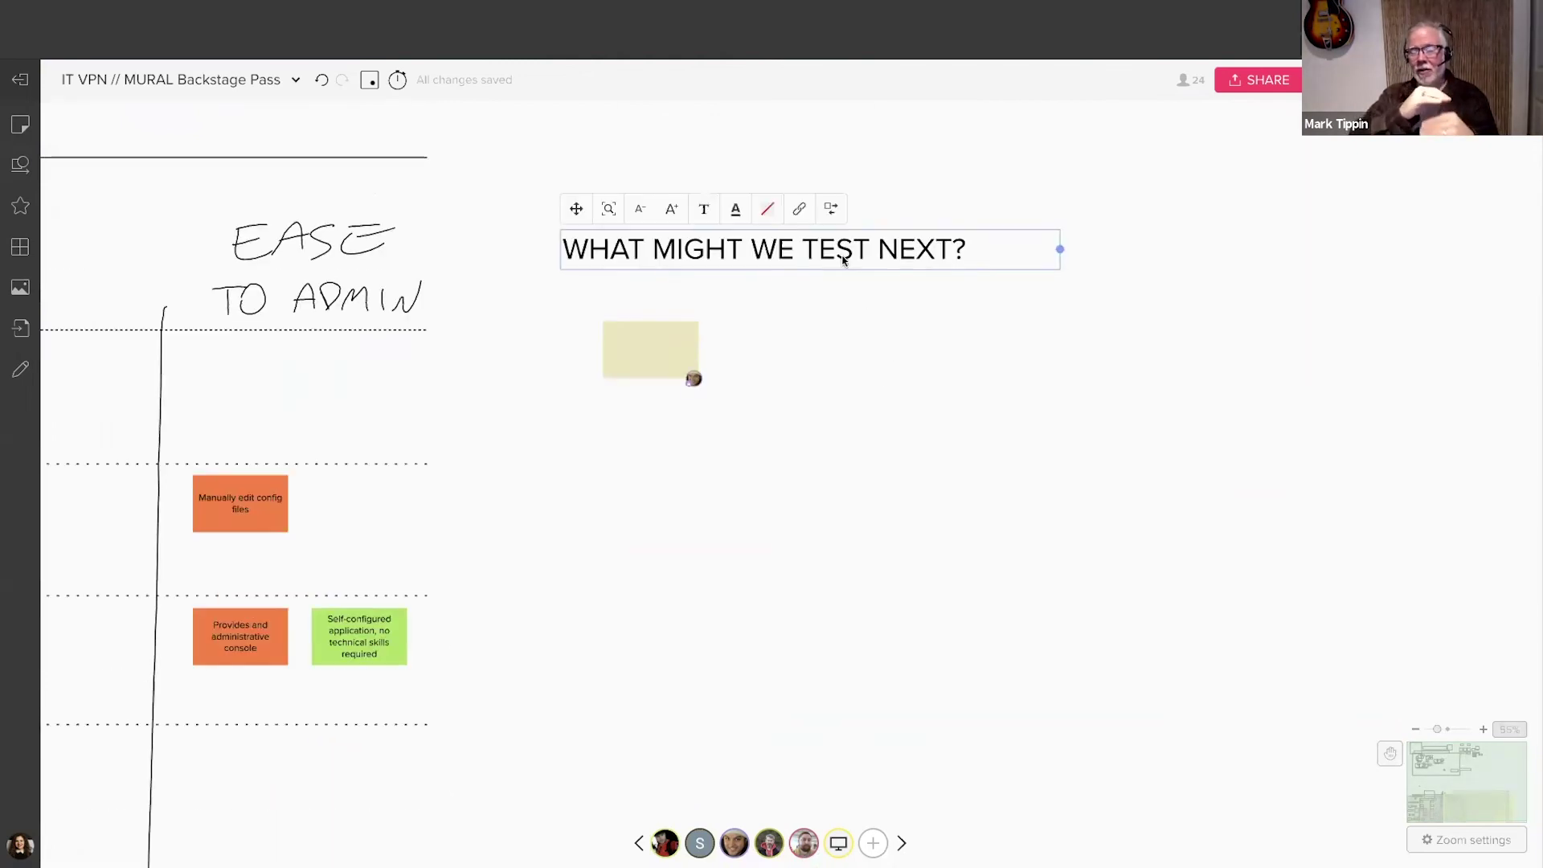
{"action": "left_click", "coordinate": [845, 256]}
{"action": "left_click", "coordinate": [811, 247]}
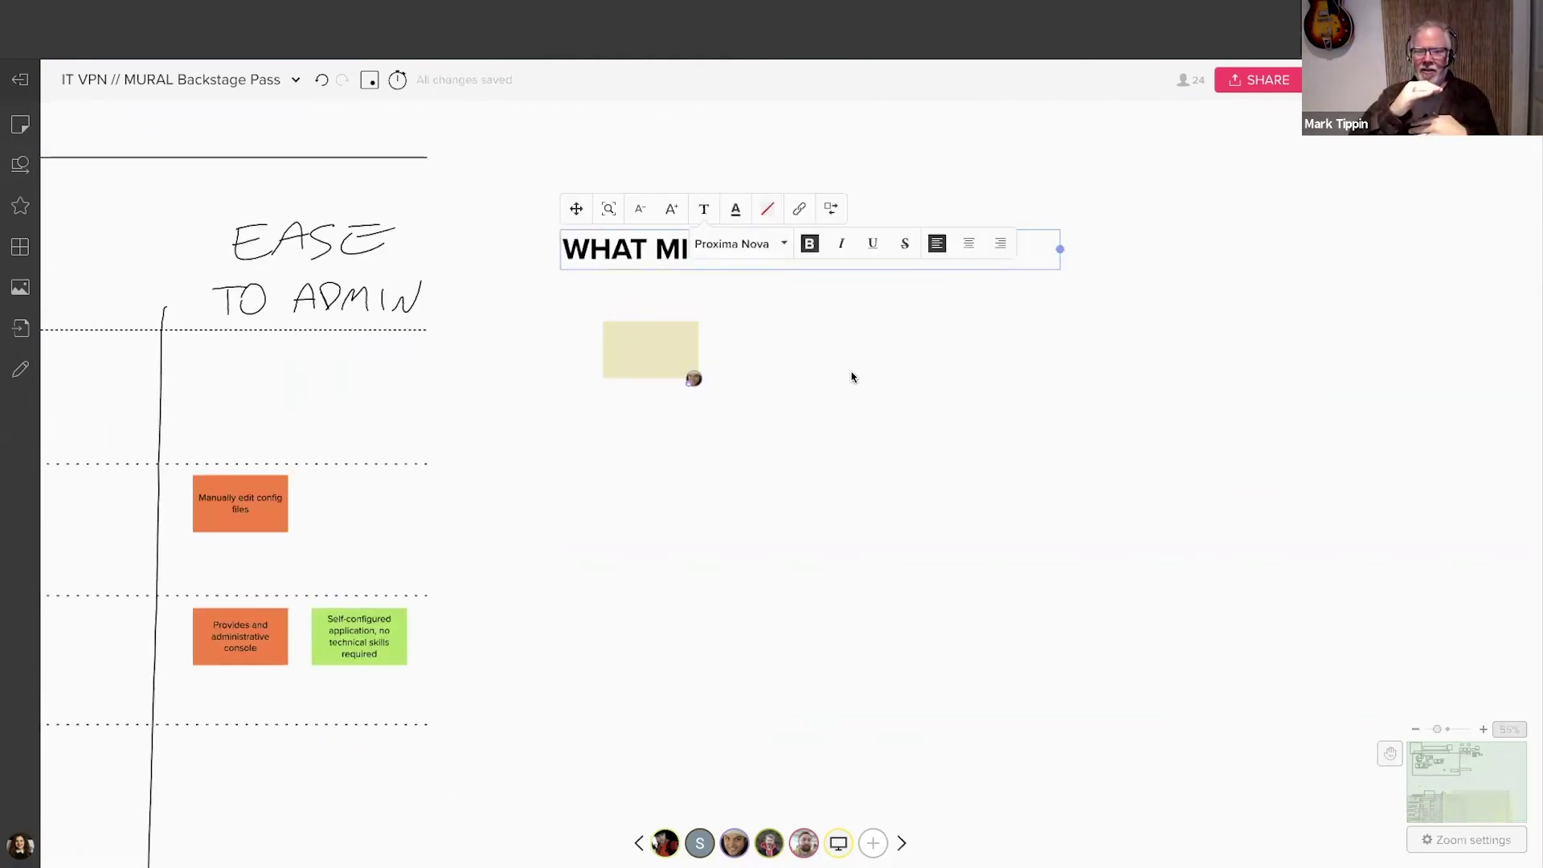
{"action": "left_click", "coordinate": [851, 376]}
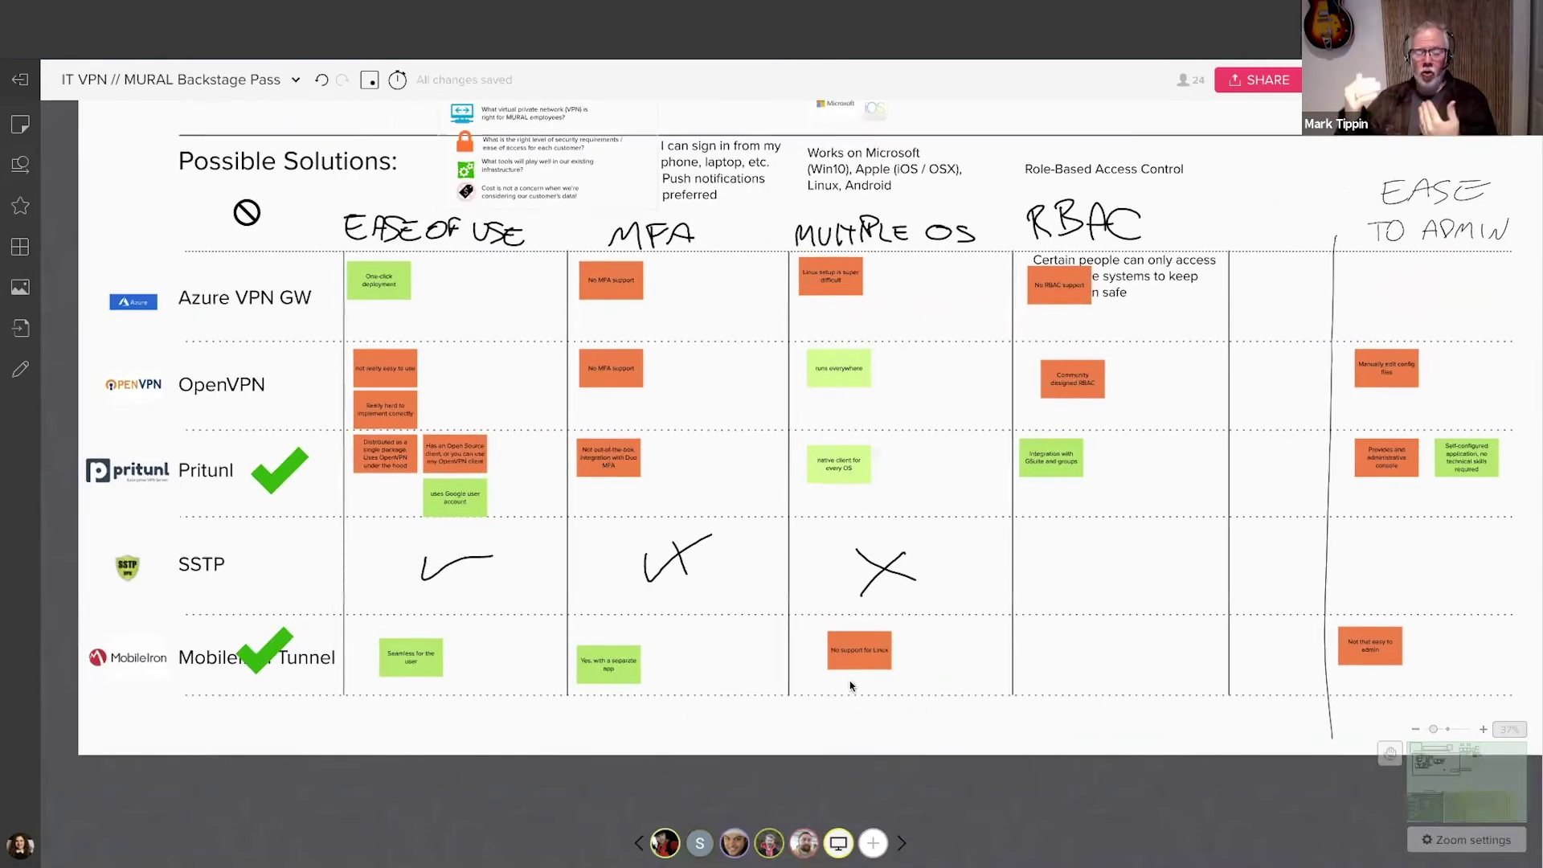
- Copy the Pritunl and MobileIron logos from the table and place the copies side by side next to "WHAT MIGHT WE TEST NEXT?"
{"action": "left_click", "coordinate": [117, 455]}
{"action": "left_click", "coordinate": [130, 636], "text": "shift"}
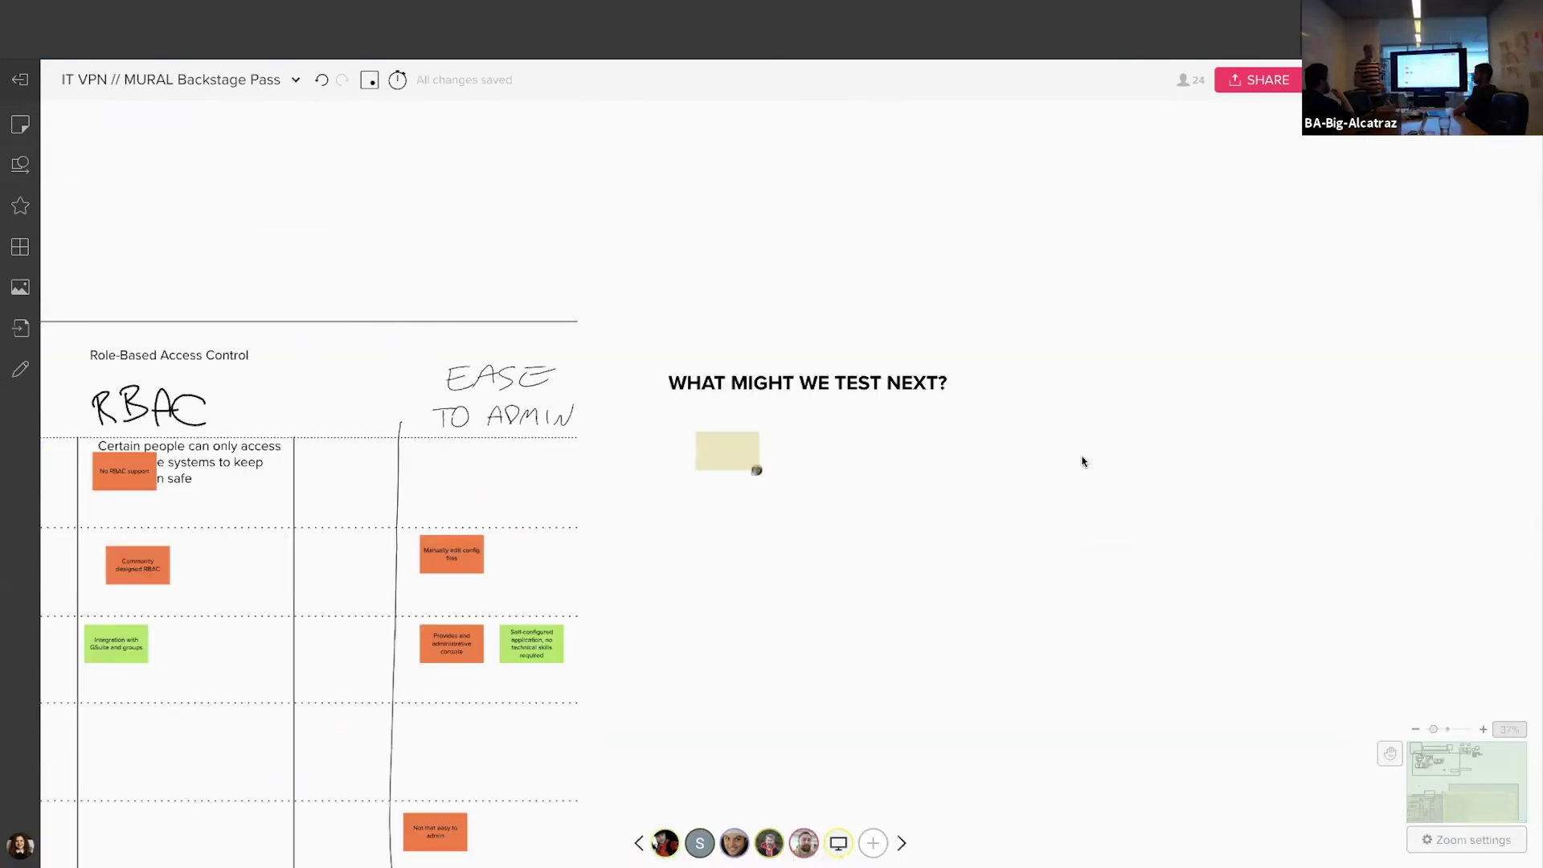
{"action": "key", "text": "ctrl+v"}
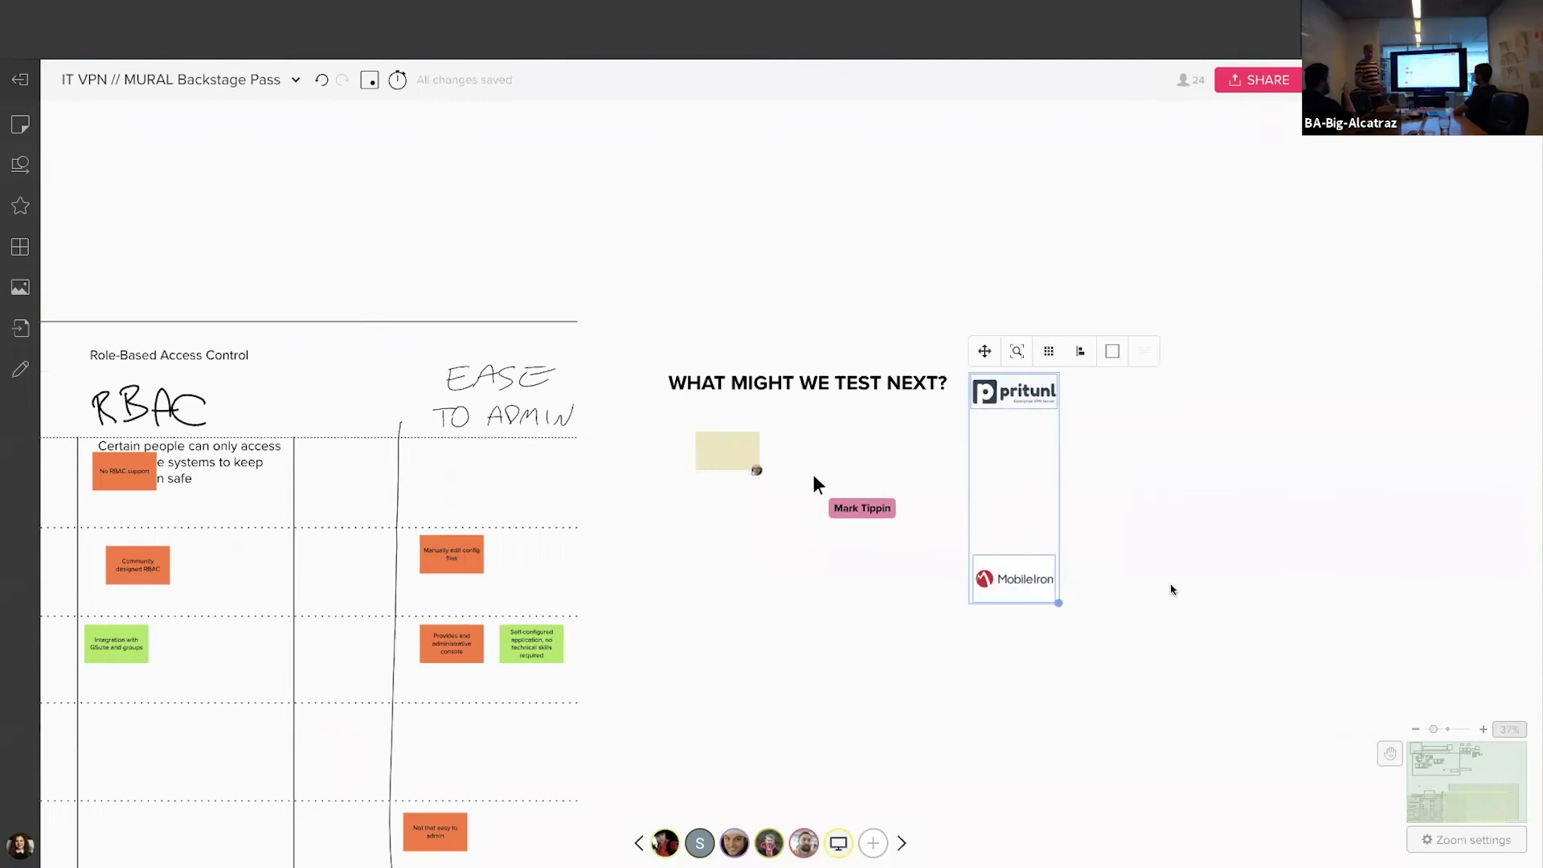
{"action": "left_click_drag", "start_coordinate": [1014, 576], "coordinate": [1018, 446]}
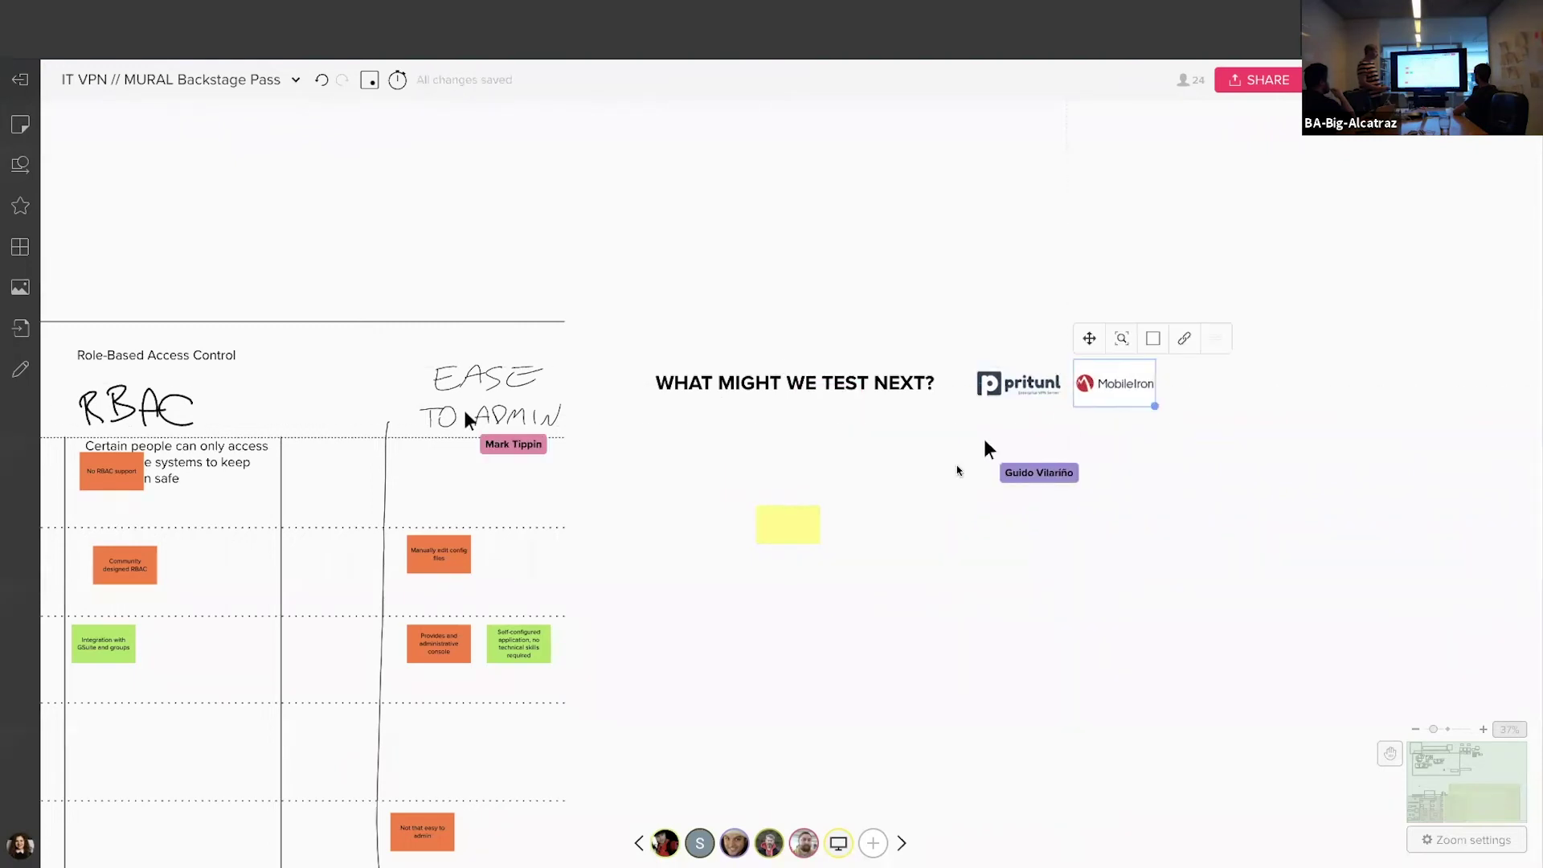
- Add a row of three purple sticky notes reading "WHO?", "DO?" and "THROUGH?" below the "WHAT MIGHT WE TEST NEXT?" heading
{"action": "scroll", "coordinate": [788, 494], "scroll_direction": "up", "scroll_amount": 2}
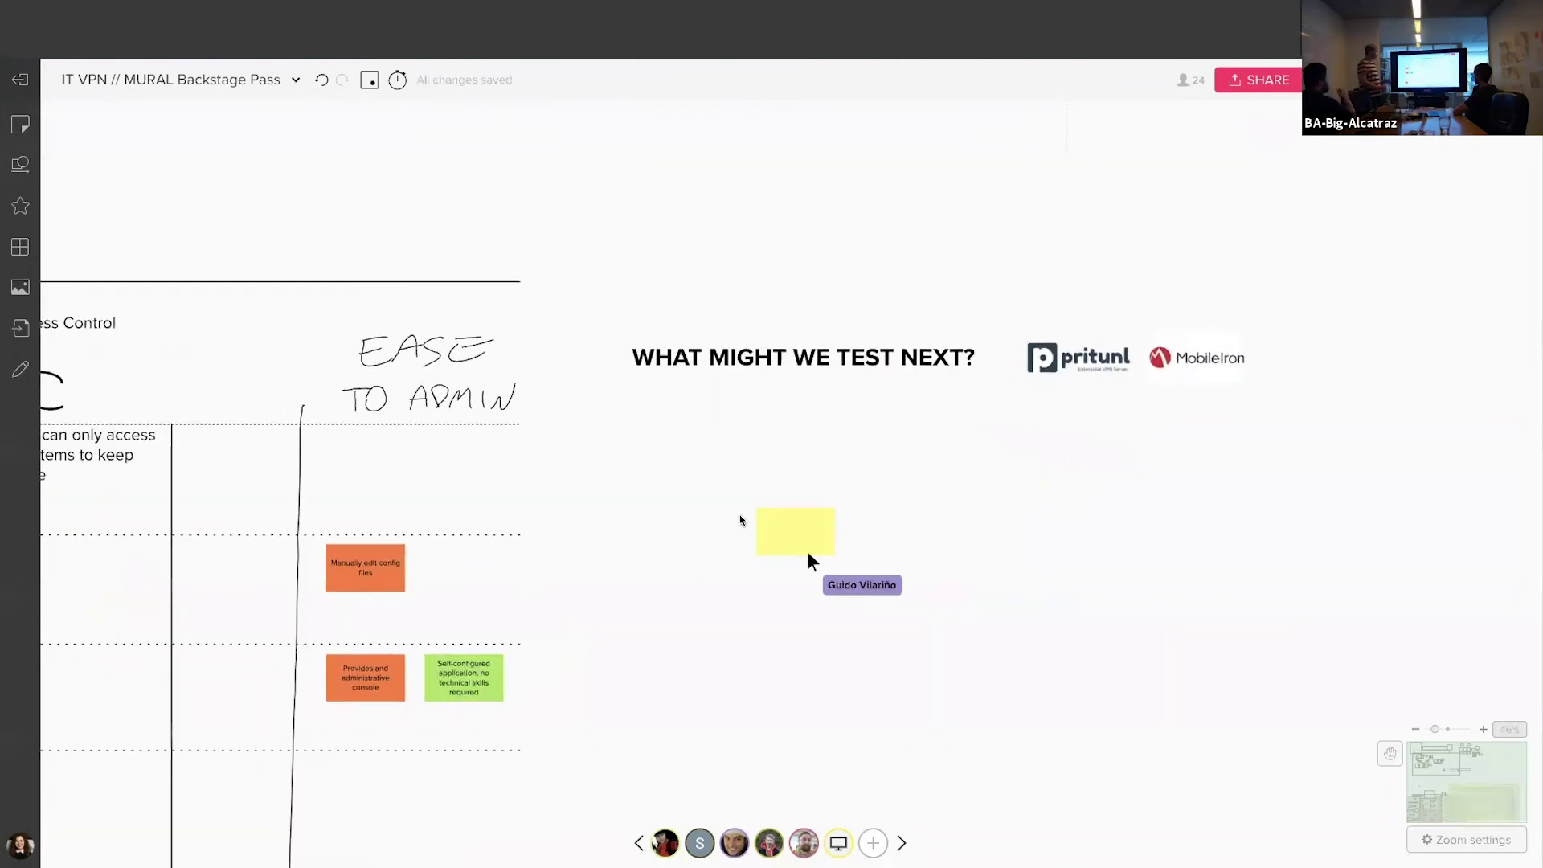
{"action": "double_click", "coordinate": [682, 441]}
{"action": "type", "text": "WHO?"}
{"action": "key", "text": "Tab"}
{"action": "type", "text": "DO?"}
{"action": "key", "text": "Tab"}
{"action": "type", "text": "THR"}
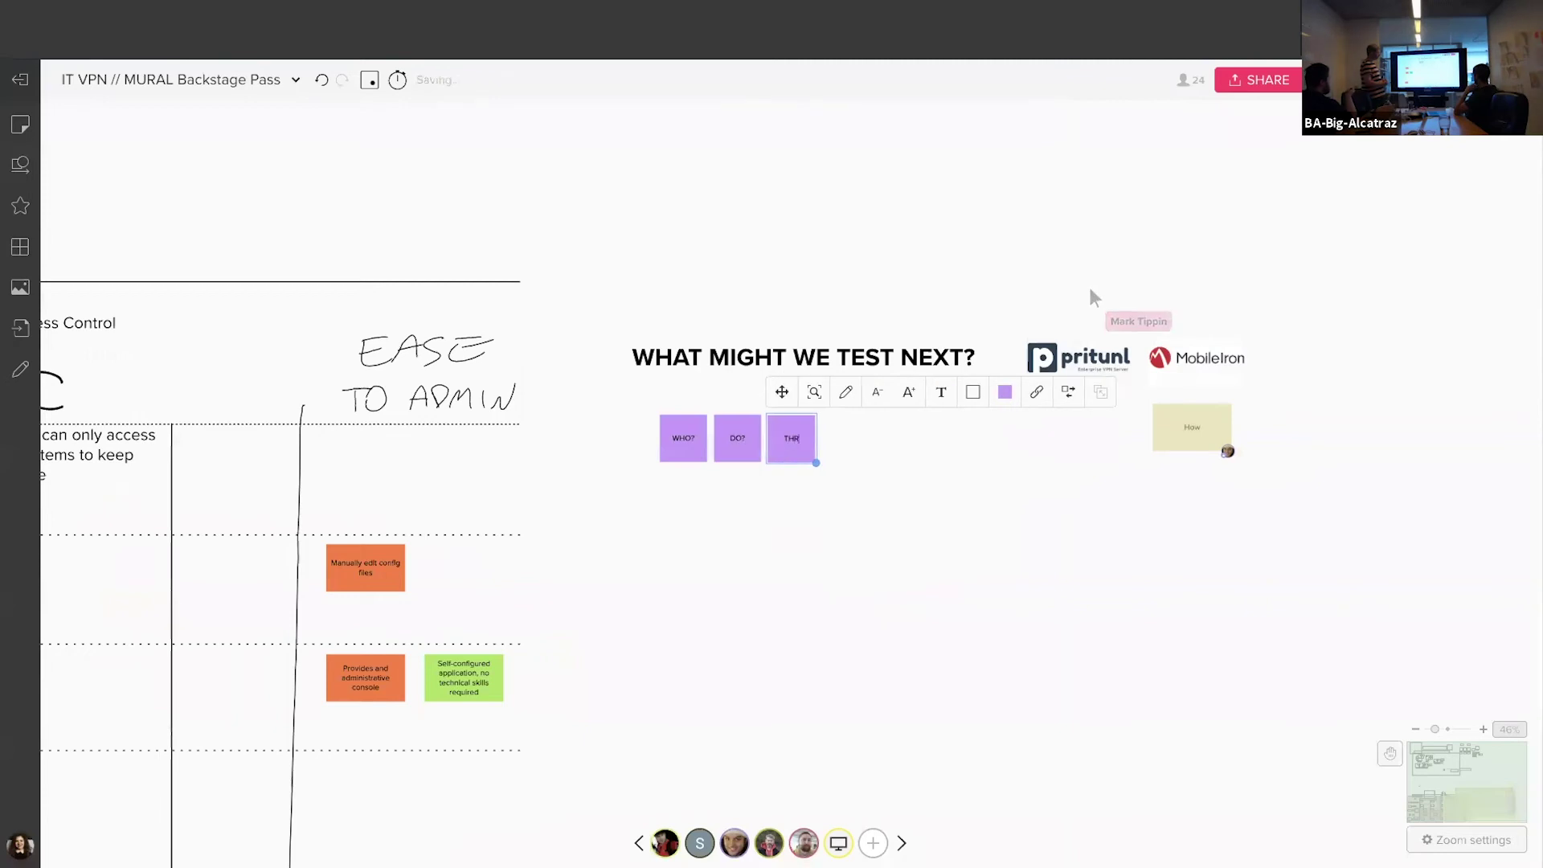
{"action": "type", "text": "OUGH"}
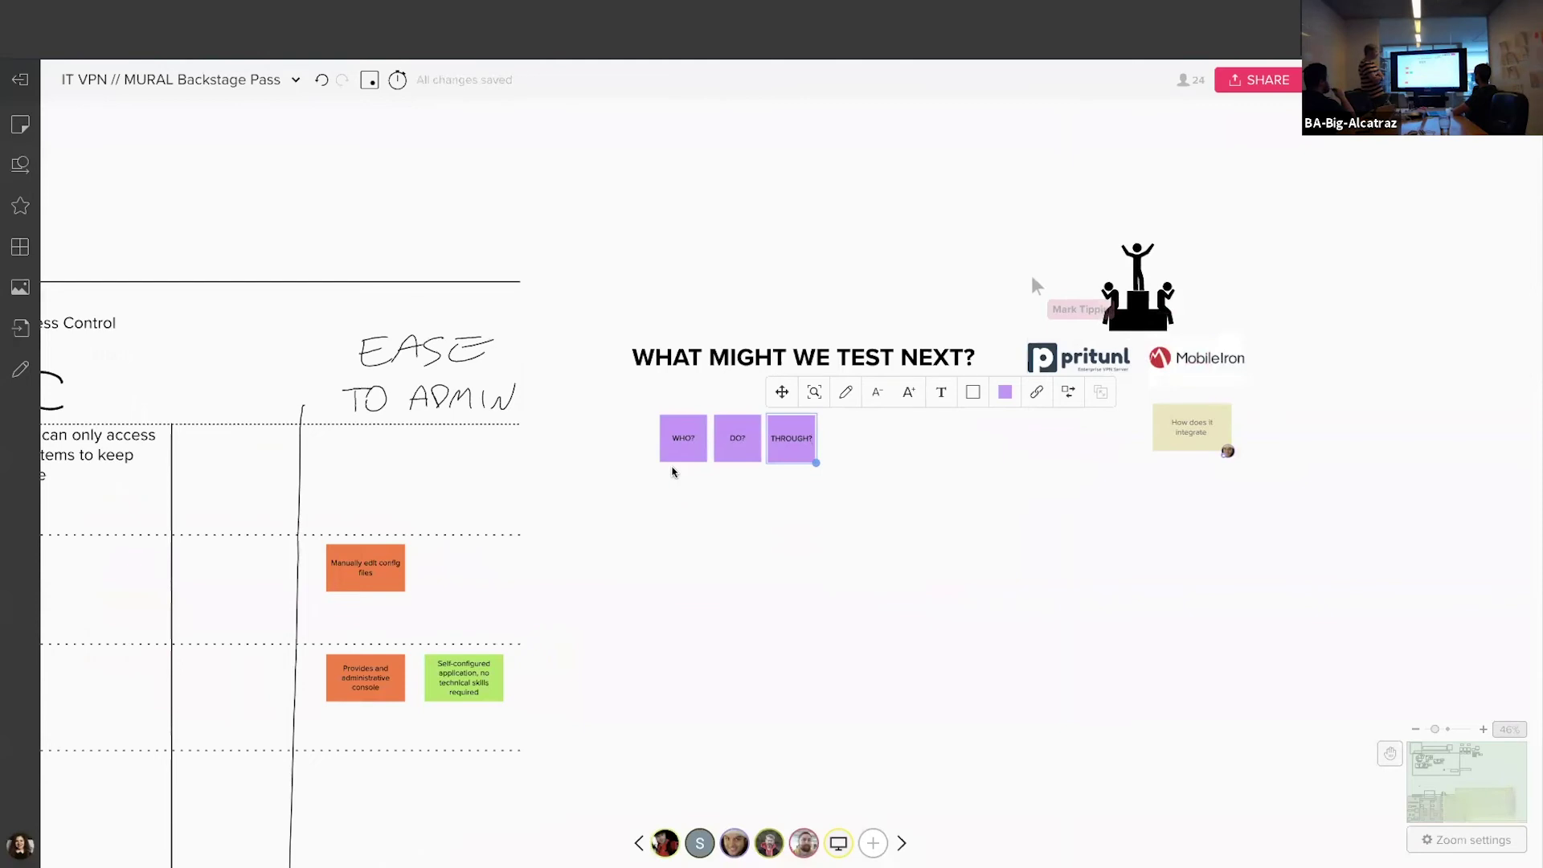
{"action": "type", "text": "?"}
- Spread the "WHO?", "DO?" and "THROUGH?" sticky notes apart horizontally as column headers
{"action": "left_click", "coordinate": [744, 464]}
{"action": "left_click_drag", "start_coordinate": [871, 467], "coordinate": [681, 442]}
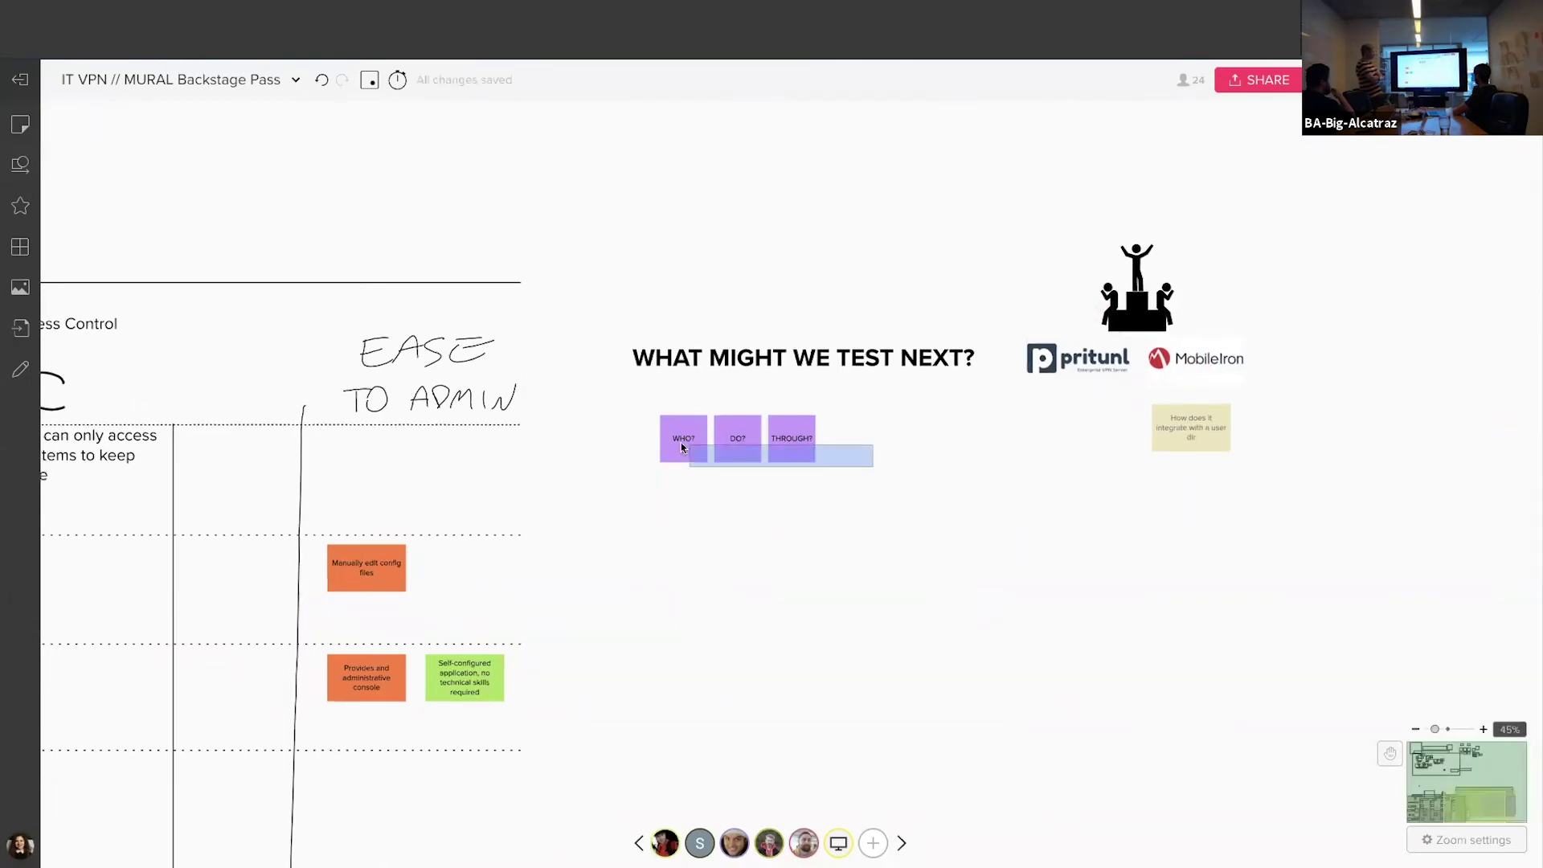
{"action": "left_click", "coordinate": [904, 454]}
{"action": "left_click_drag", "start_coordinate": [821, 476], "coordinate": [648, 412]}
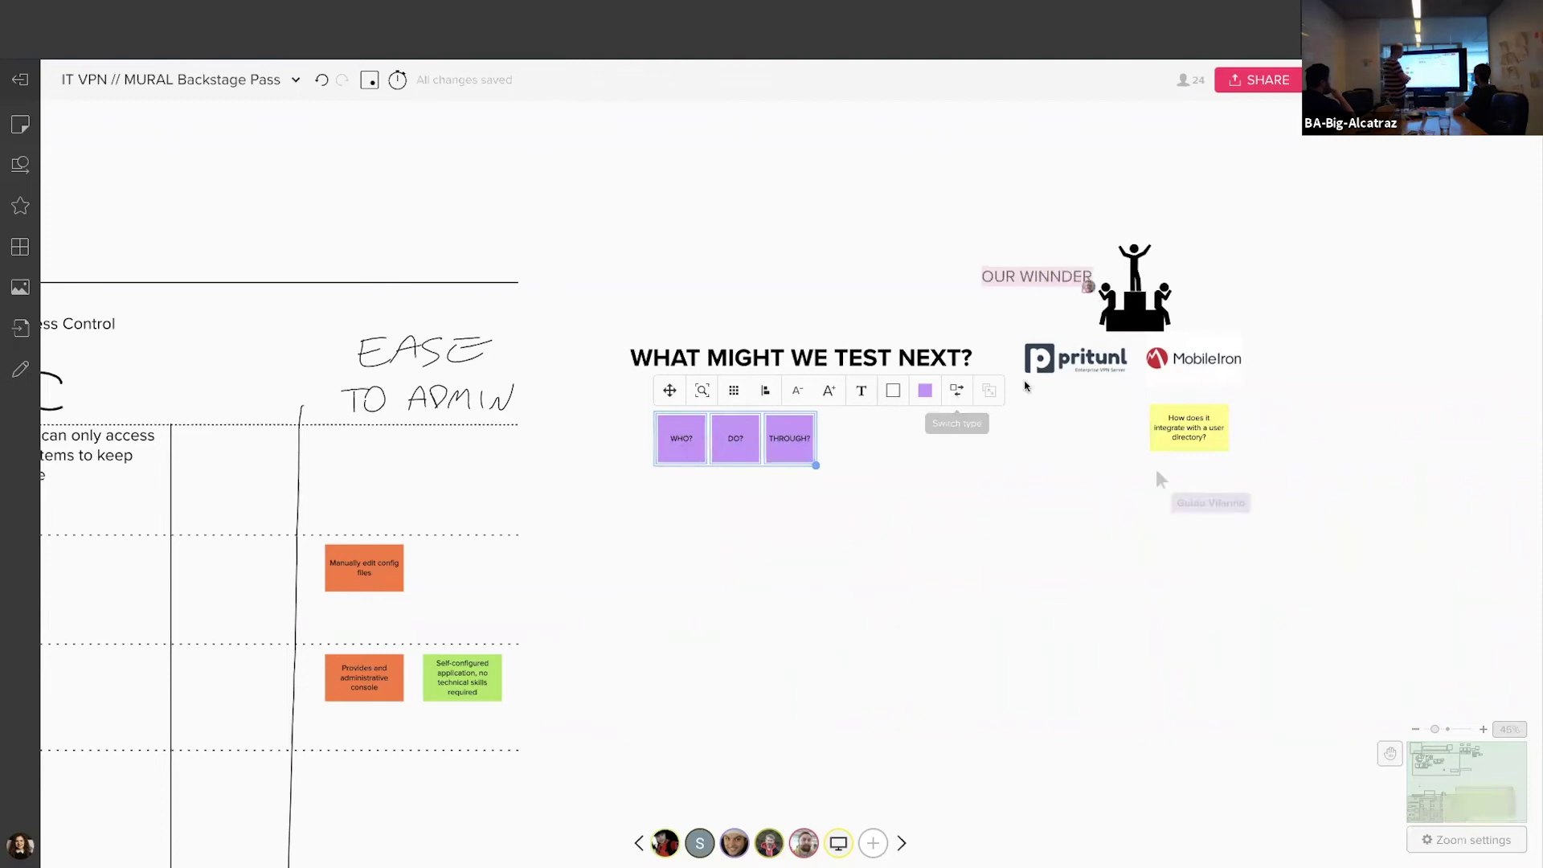
{"action": "left_click", "coordinate": [885, 441]}
{"action": "left_click_drag", "start_coordinate": [727, 458], "coordinate": [843, 458]}
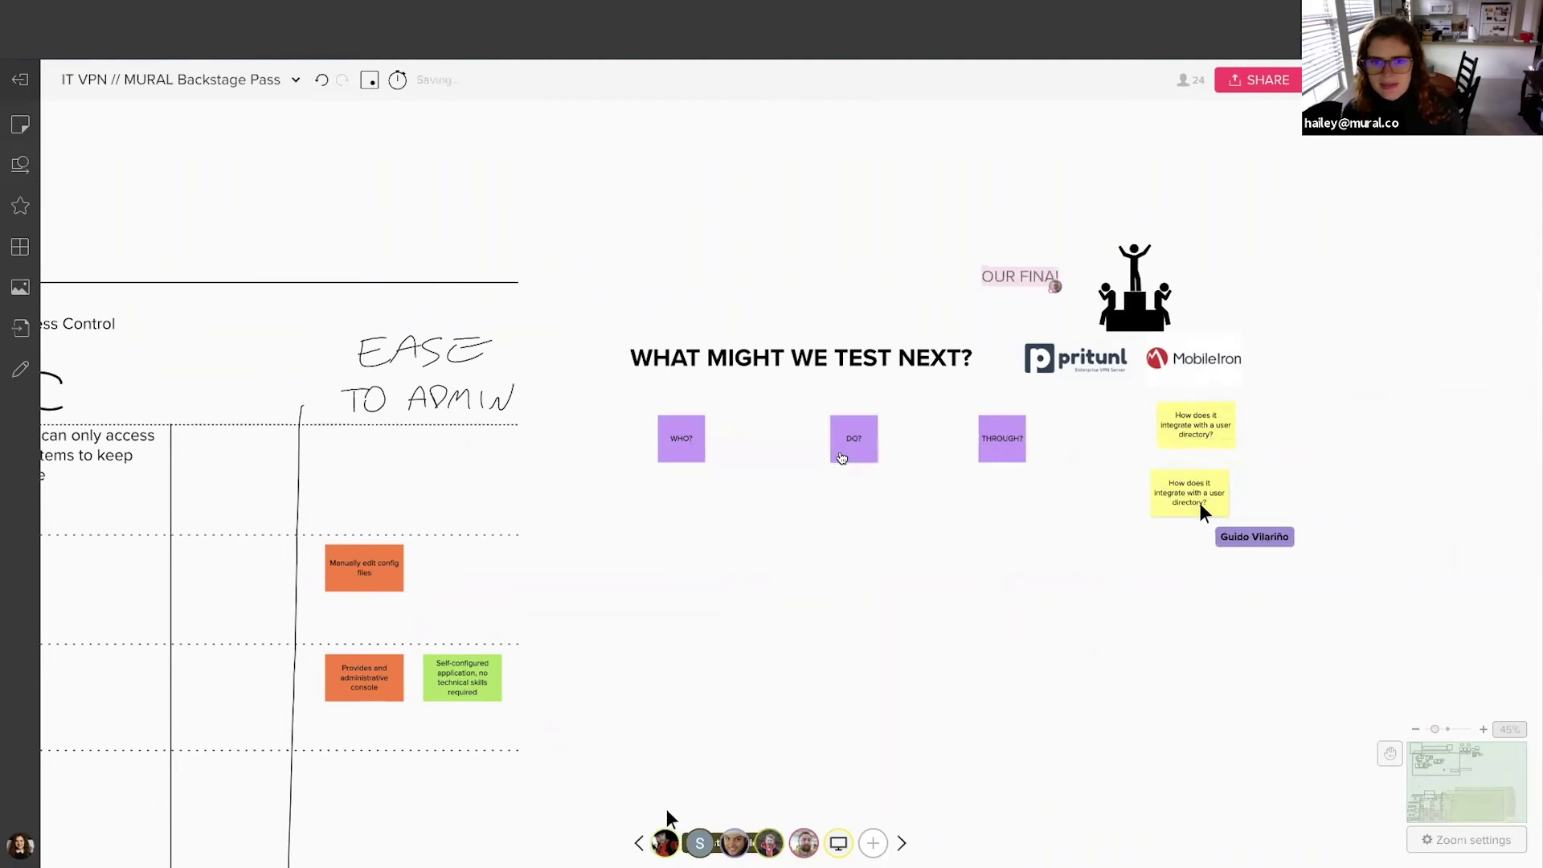
- Convert the "WHO?", "DO?" and "THROUGH?" notes to 3x5 sticky notes
{"action": "left_click_drag", "start_coordinate": [642, 440], "coordinate": [1029, 465]}
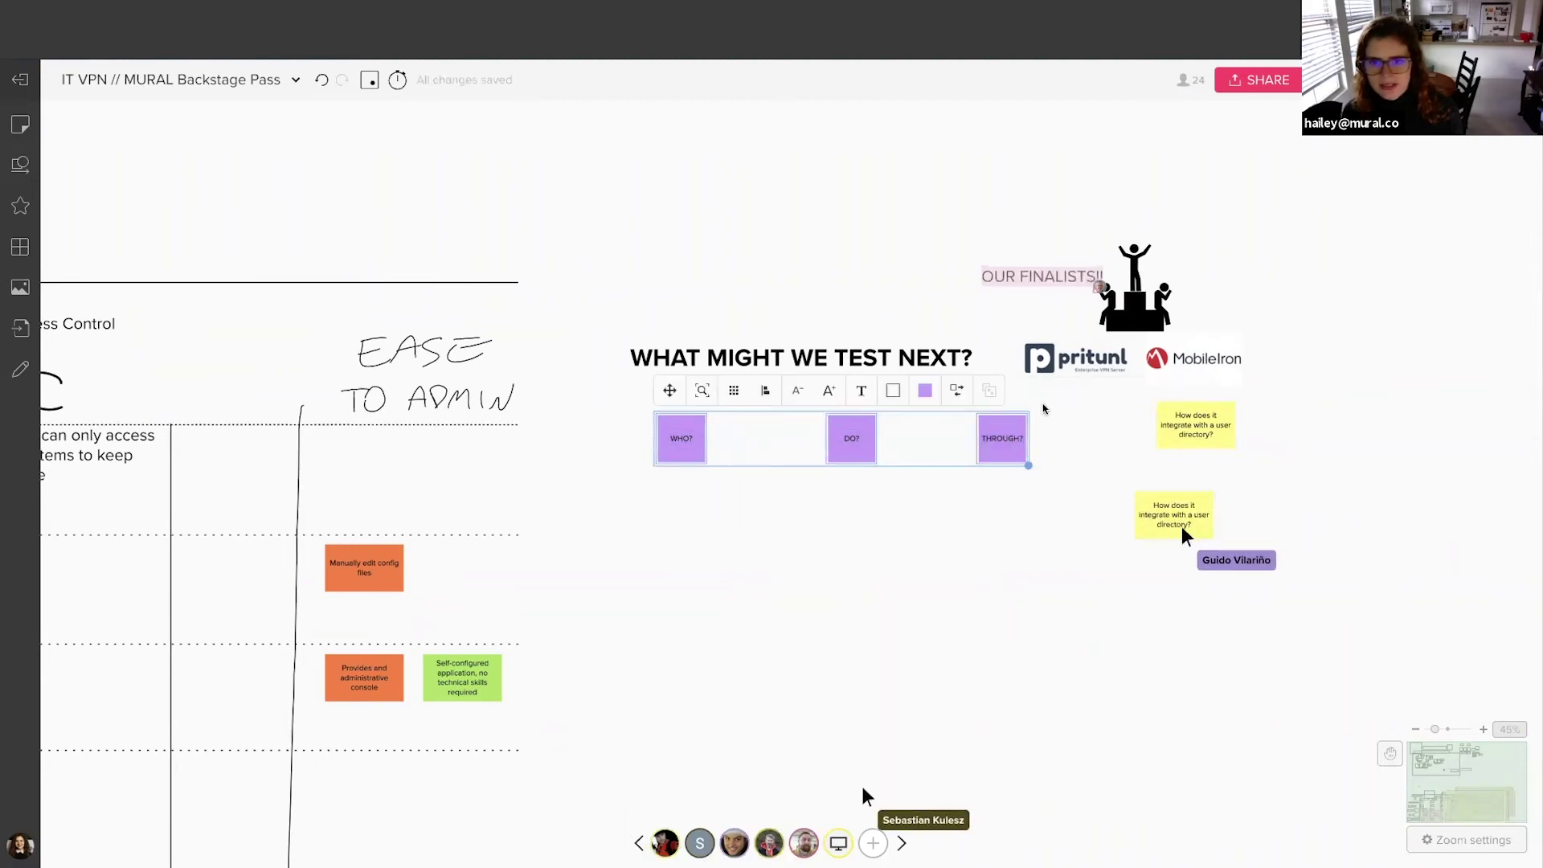
{"action": "left_click", "coordinate": [955, 394]}
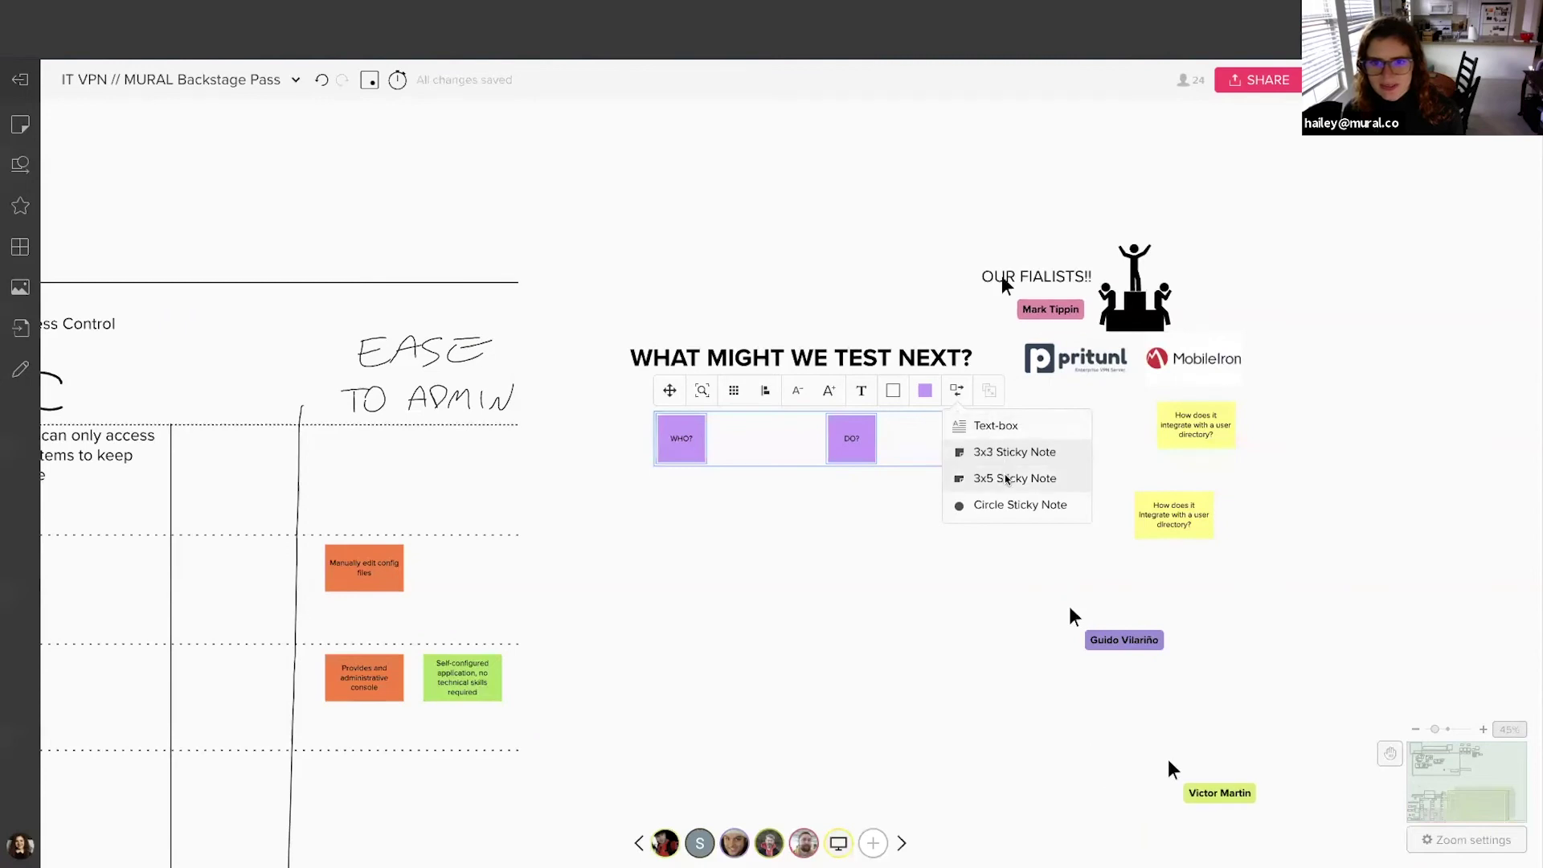
{"action": "left_click", "coordinate": [1002, 477]}
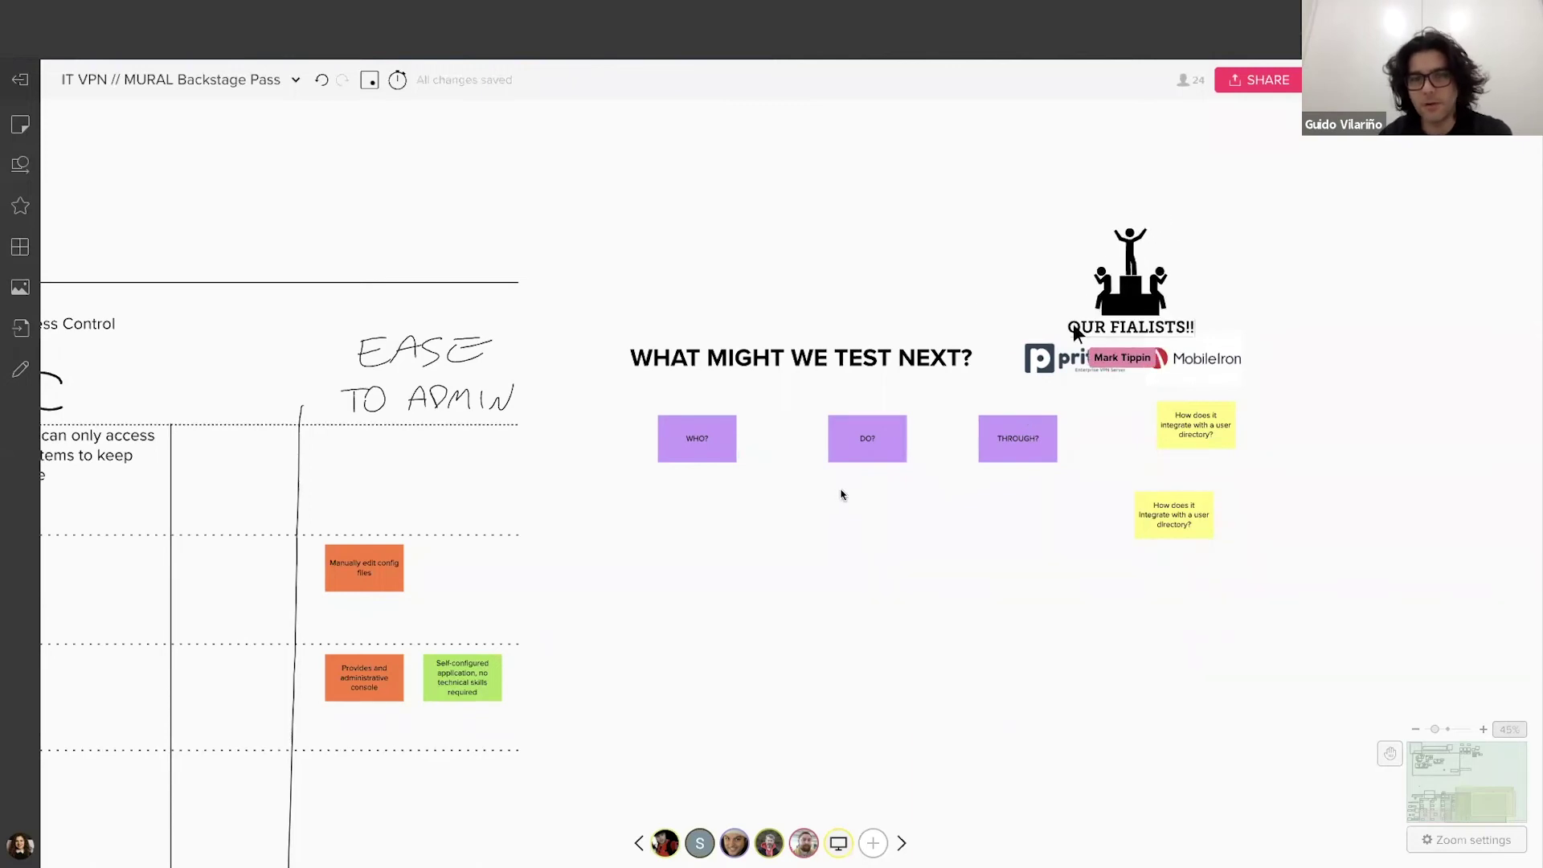
- Add a column of five purple sticky notes beneath "WHO?", four holding one tester's first name each and the last left blank
{"action": "double_click", "coordinate": [693, 488]}
{"action": "type", "text": "Joel"}
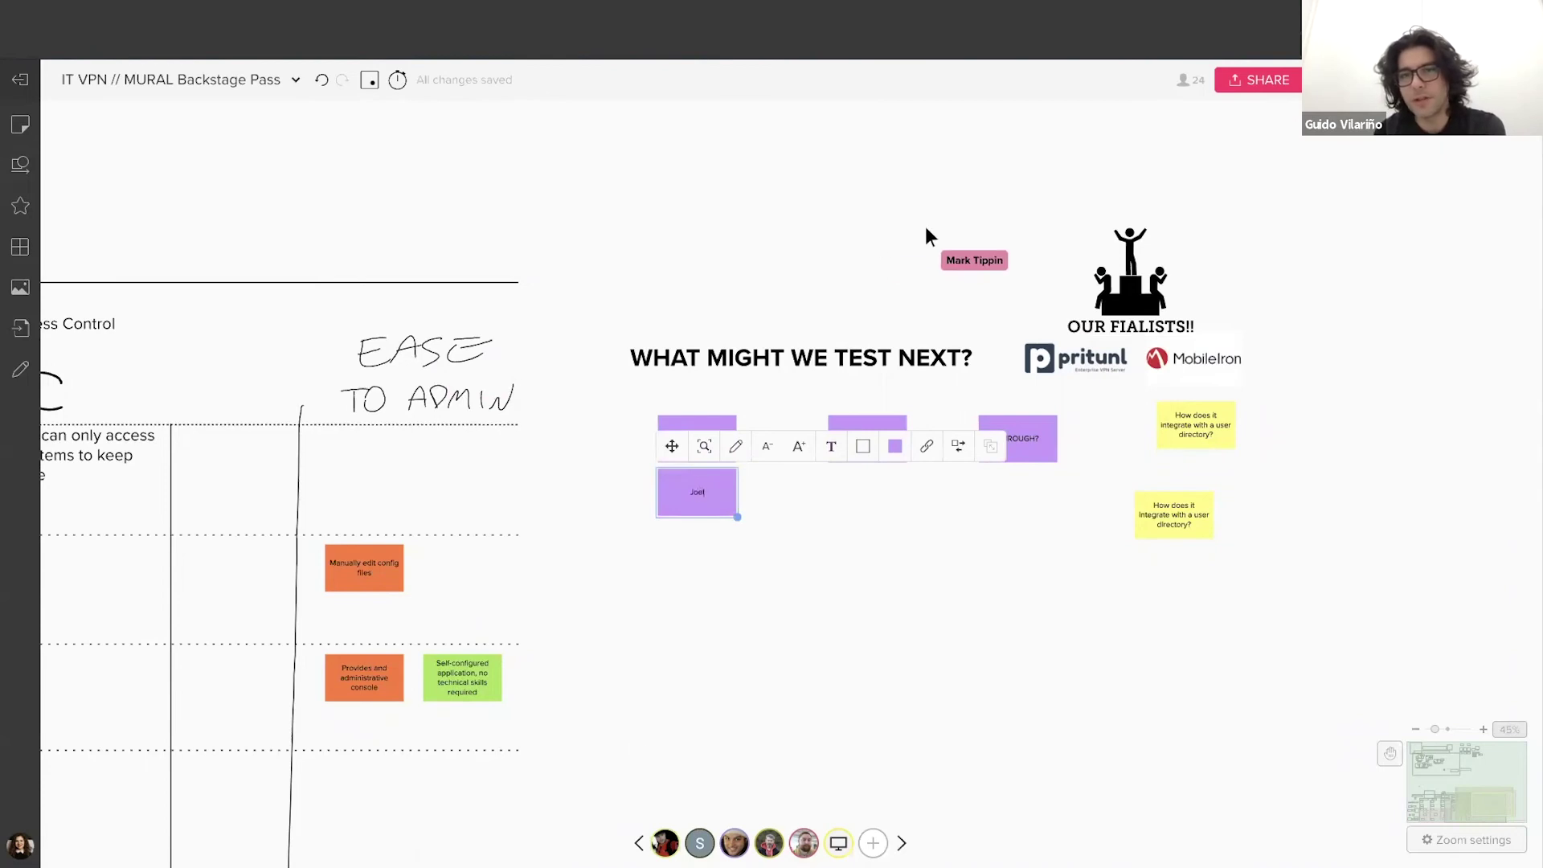
{"action": "double_click", "coordinate": [694, 532]}
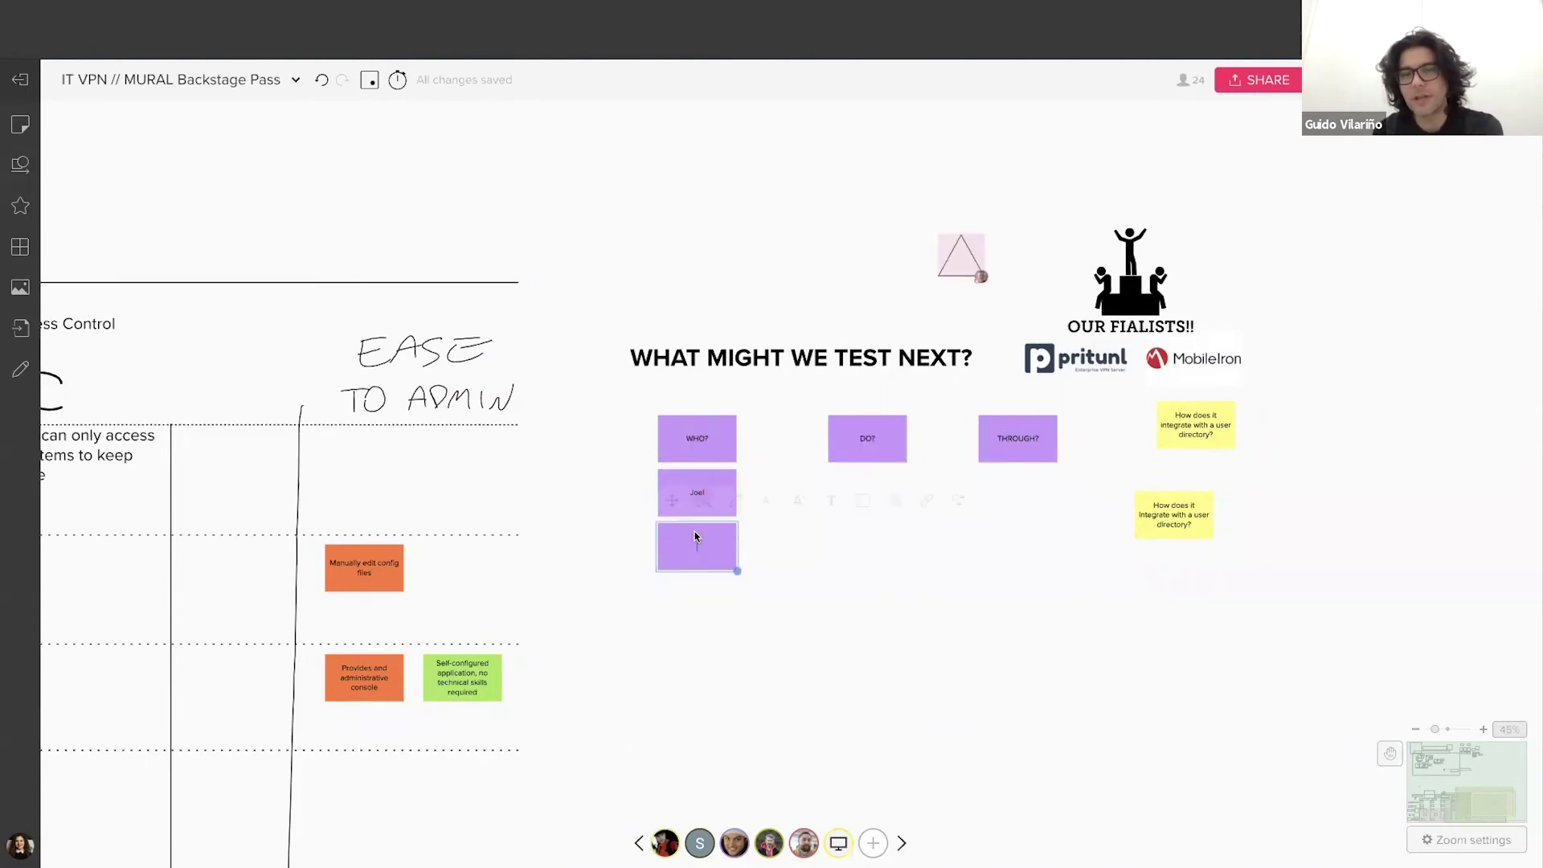
{"action": "type", "text": "Guido"}
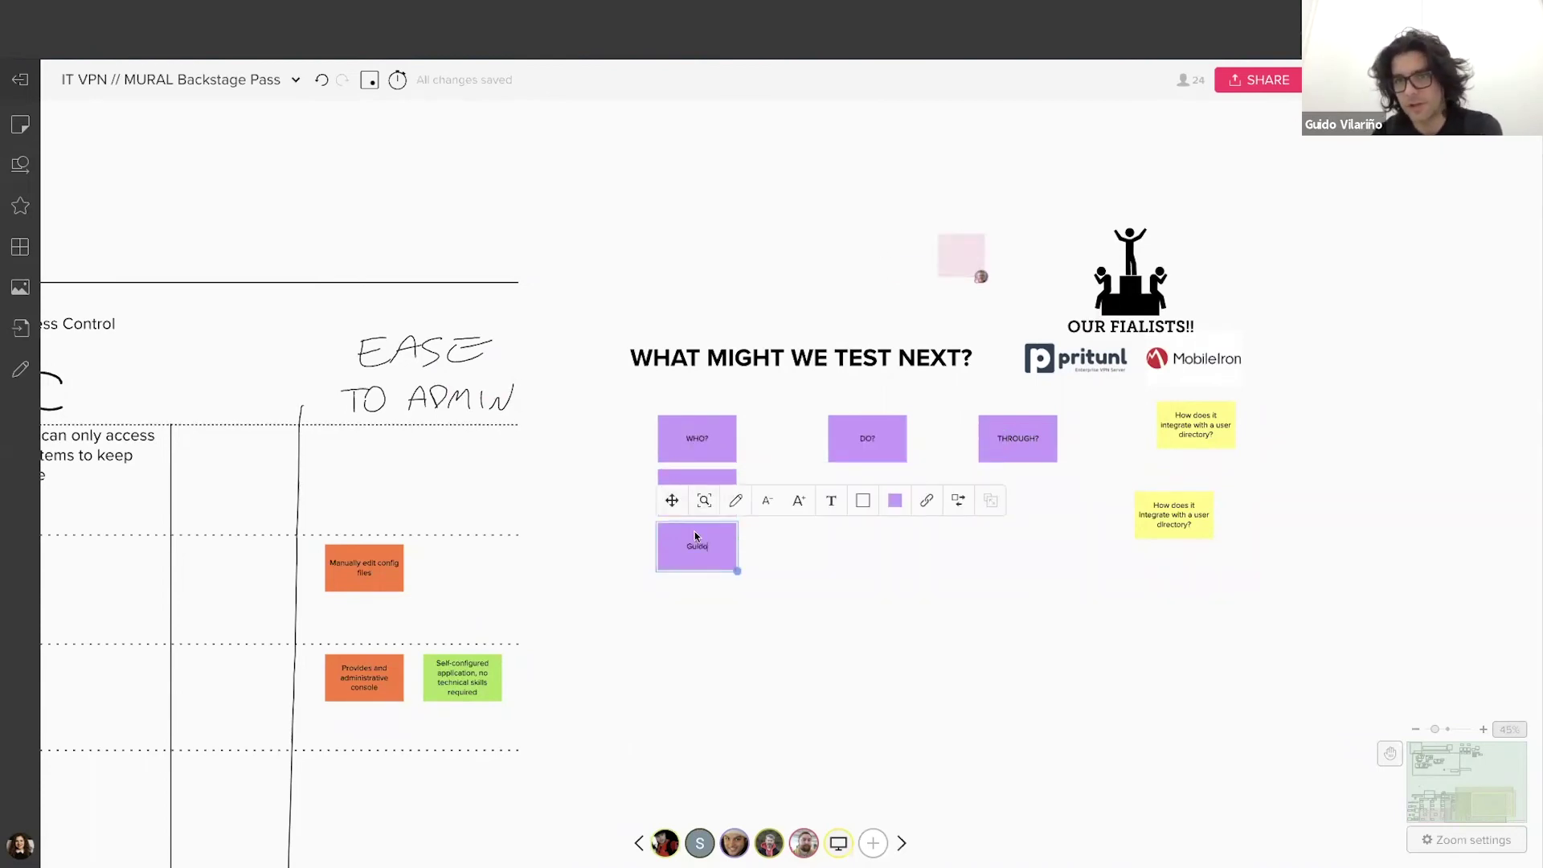
{"action": "double_click", "coordinate": [694, 602]}
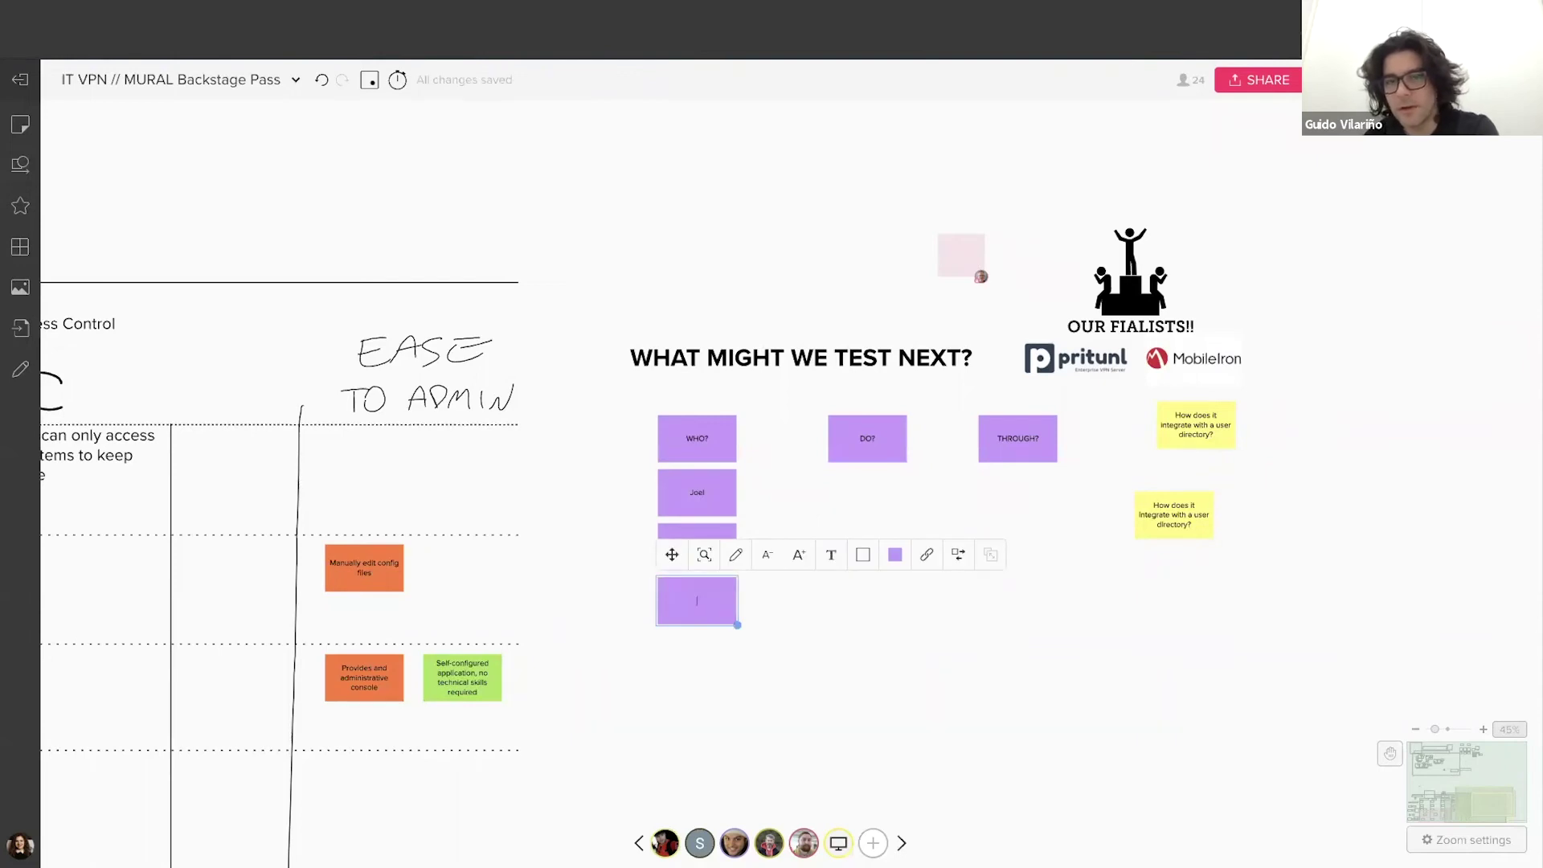
{"action": "double_click", "coordinate": [687, 651]}
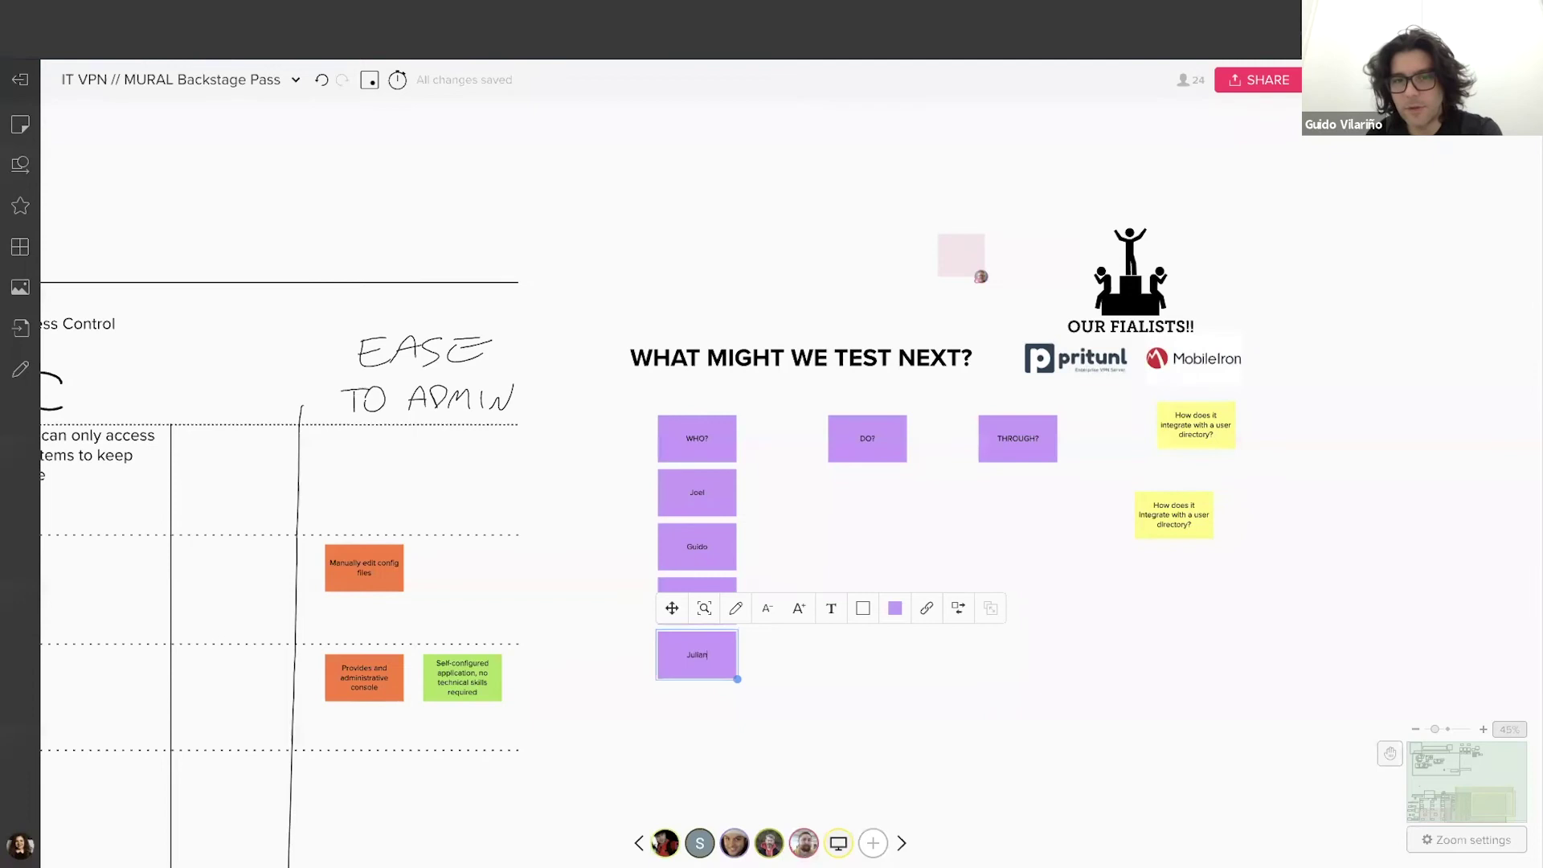
{"action": "double_click", "coordinate": [690, 706]}
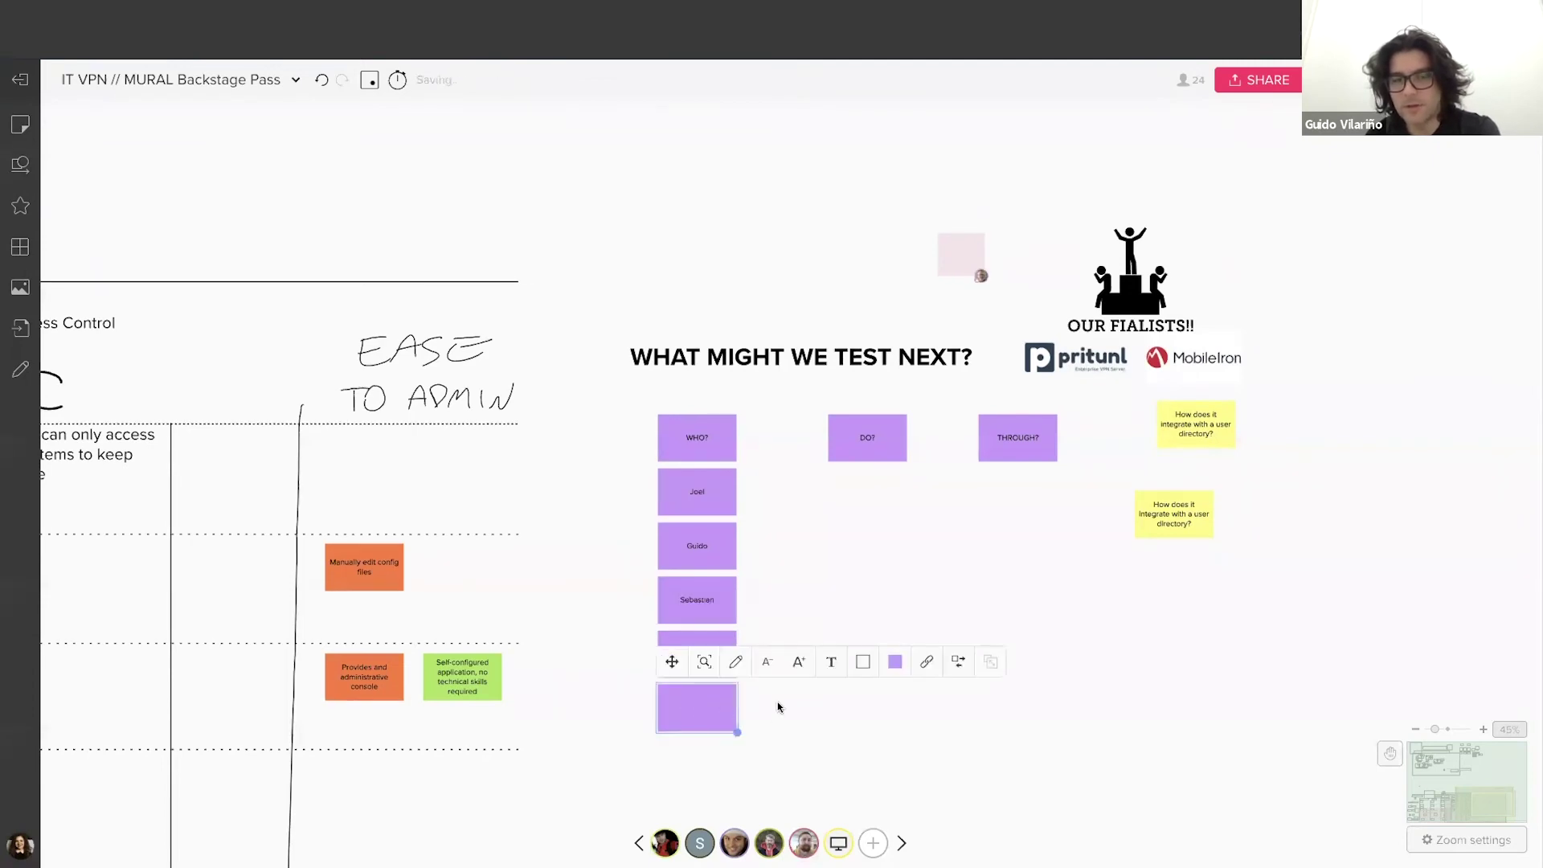
- Give the "WHO?", "DO?" and "THROUGH?" header notes a dark border
{"action": "left_click", "coordinate": [747, 462]}
{"action": "left_click", "coordinate": [725, 452]}
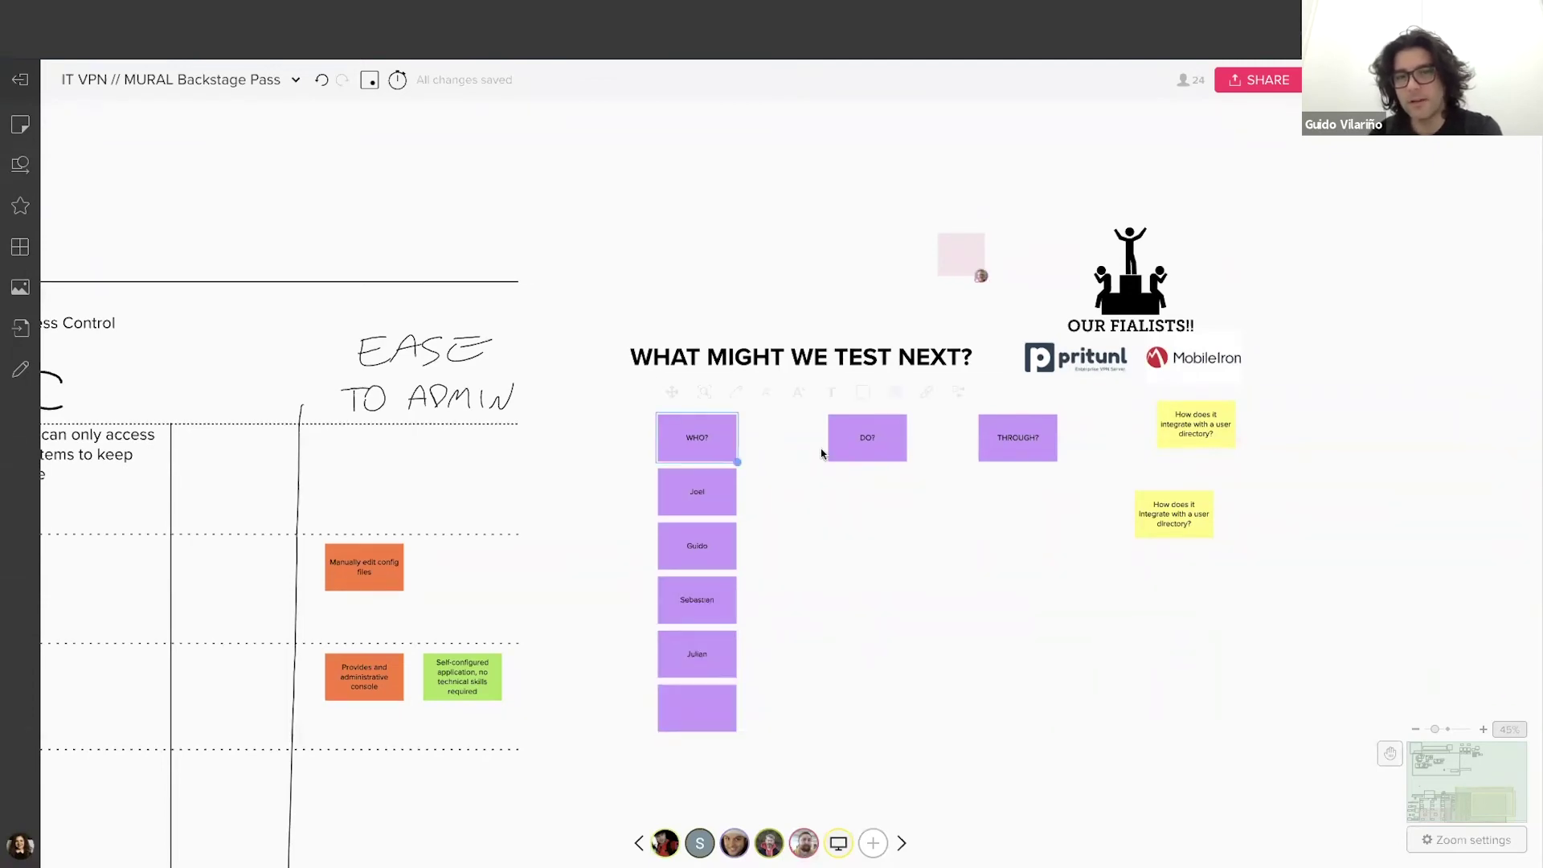
{"action": "left_click", "coordinate": [840, 448], "text": "shift"}
{"action": "left_click", "coordinate": [999, 442], "text": "shift"}
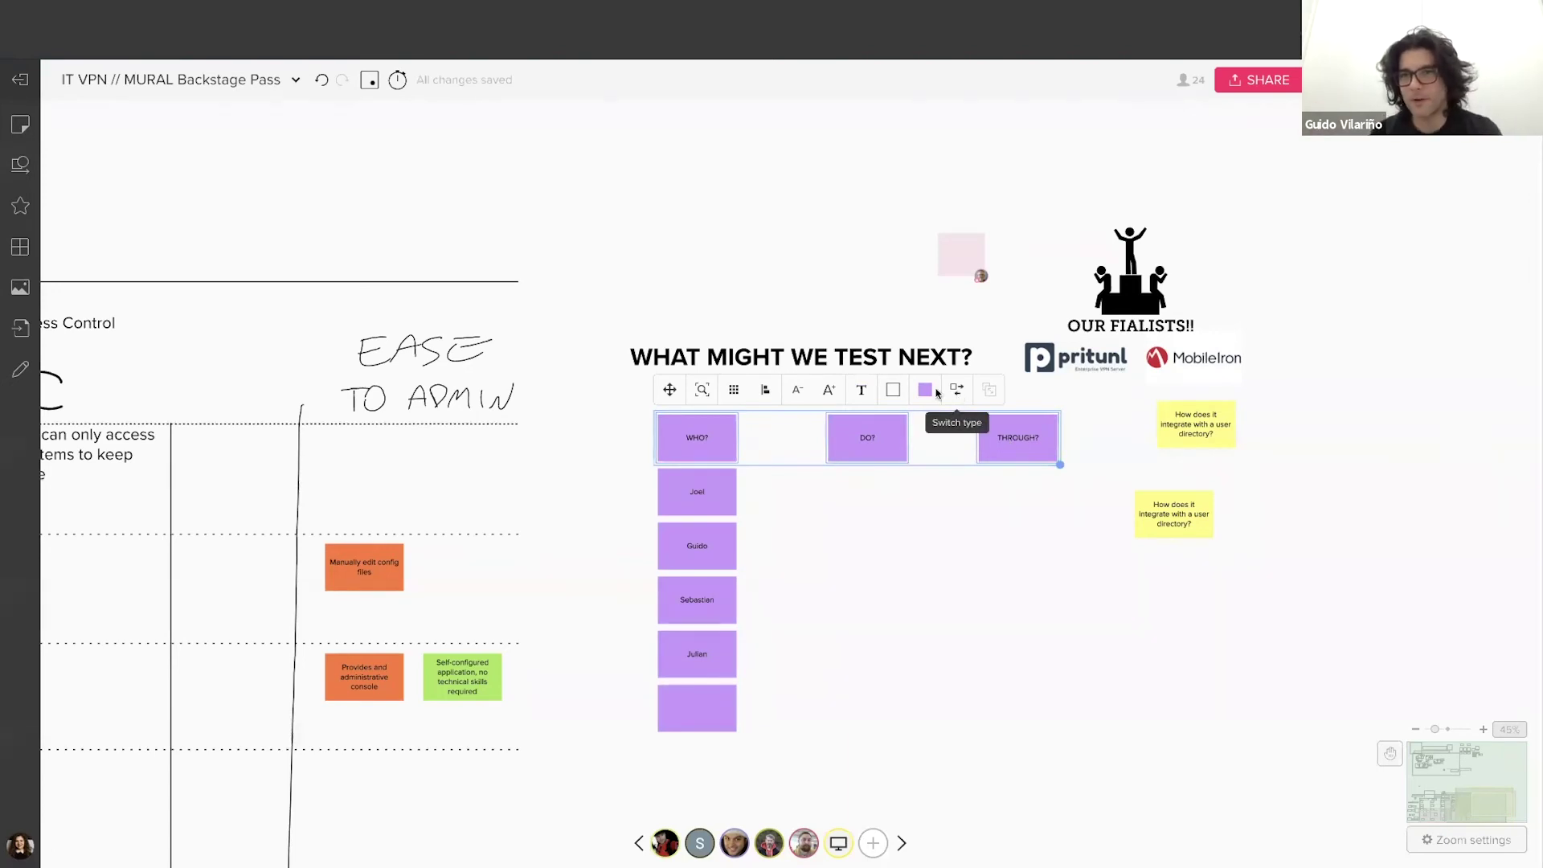
{"action": "left_click", "coordinate": [893, 390]}
{"action": "left_click", "coordinate": [916, 524]}
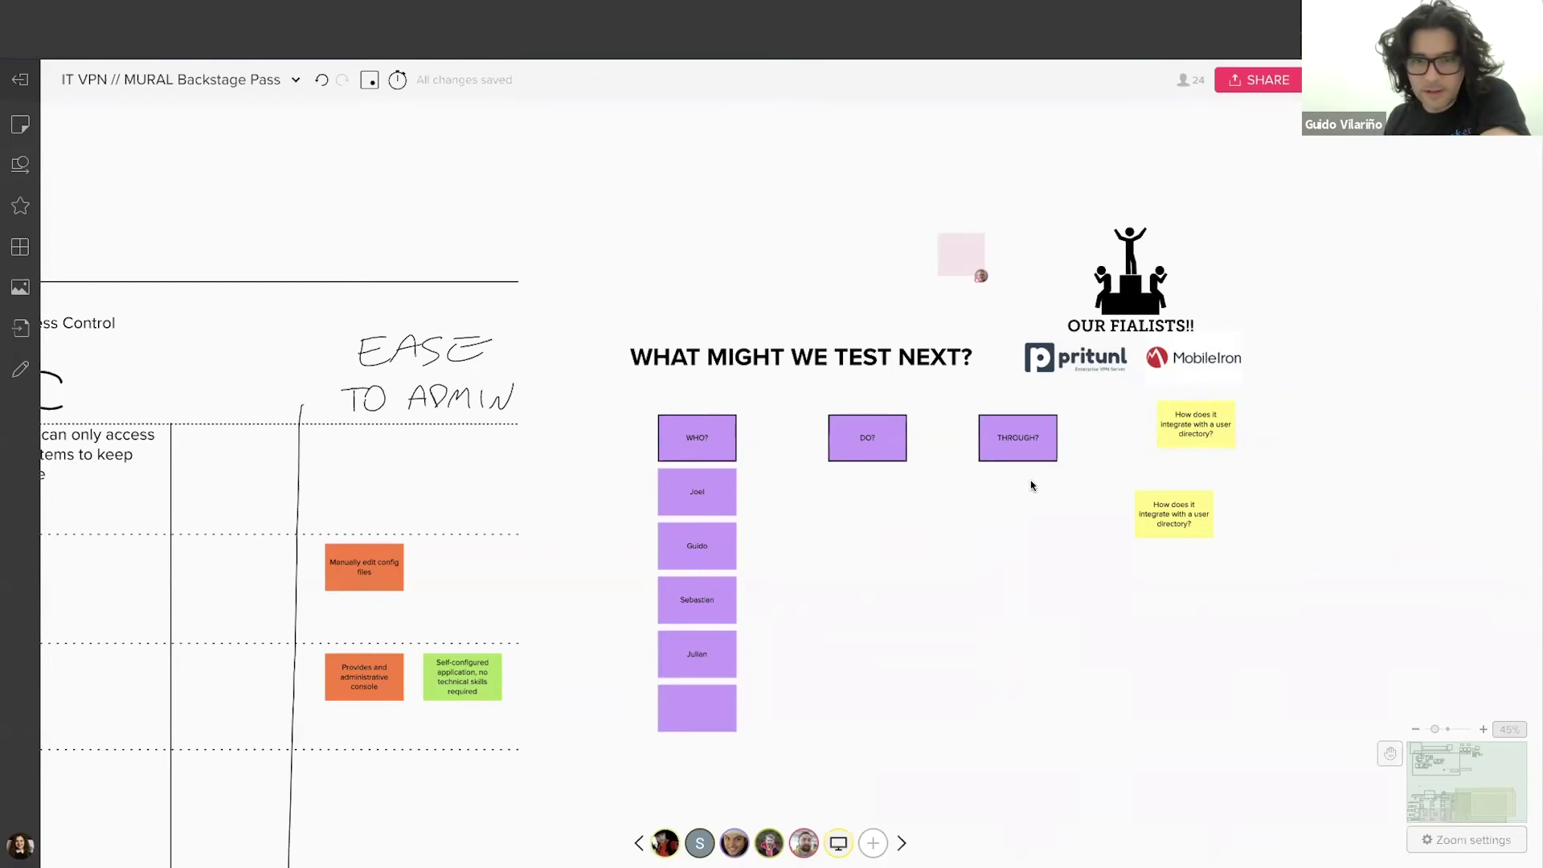
- Correct the misspelled caption above the Pritunl and MobileIron logos to "OUR FINALISTS!!"
{"action": "left_click", "coordinate": [716, 552]}
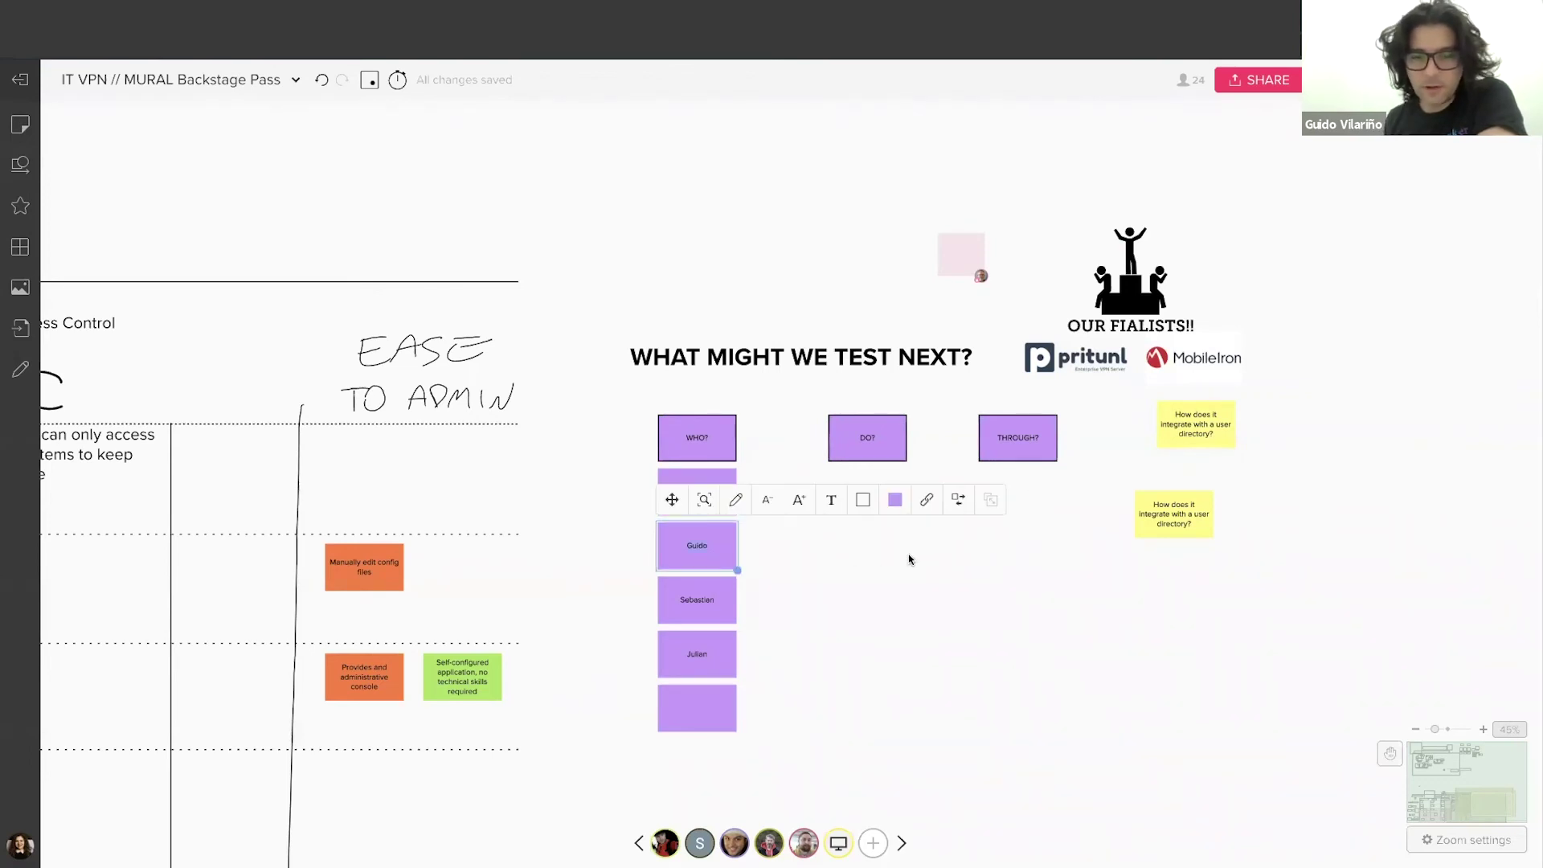
{"action": "left_click", "coordinate": [1129, 326]}
{"action": "type", "text": "N"}
{"action": "left_click", "coordinate": [1146, 528]}
{"action": "left_click", "coordinate": [1163, 567]}
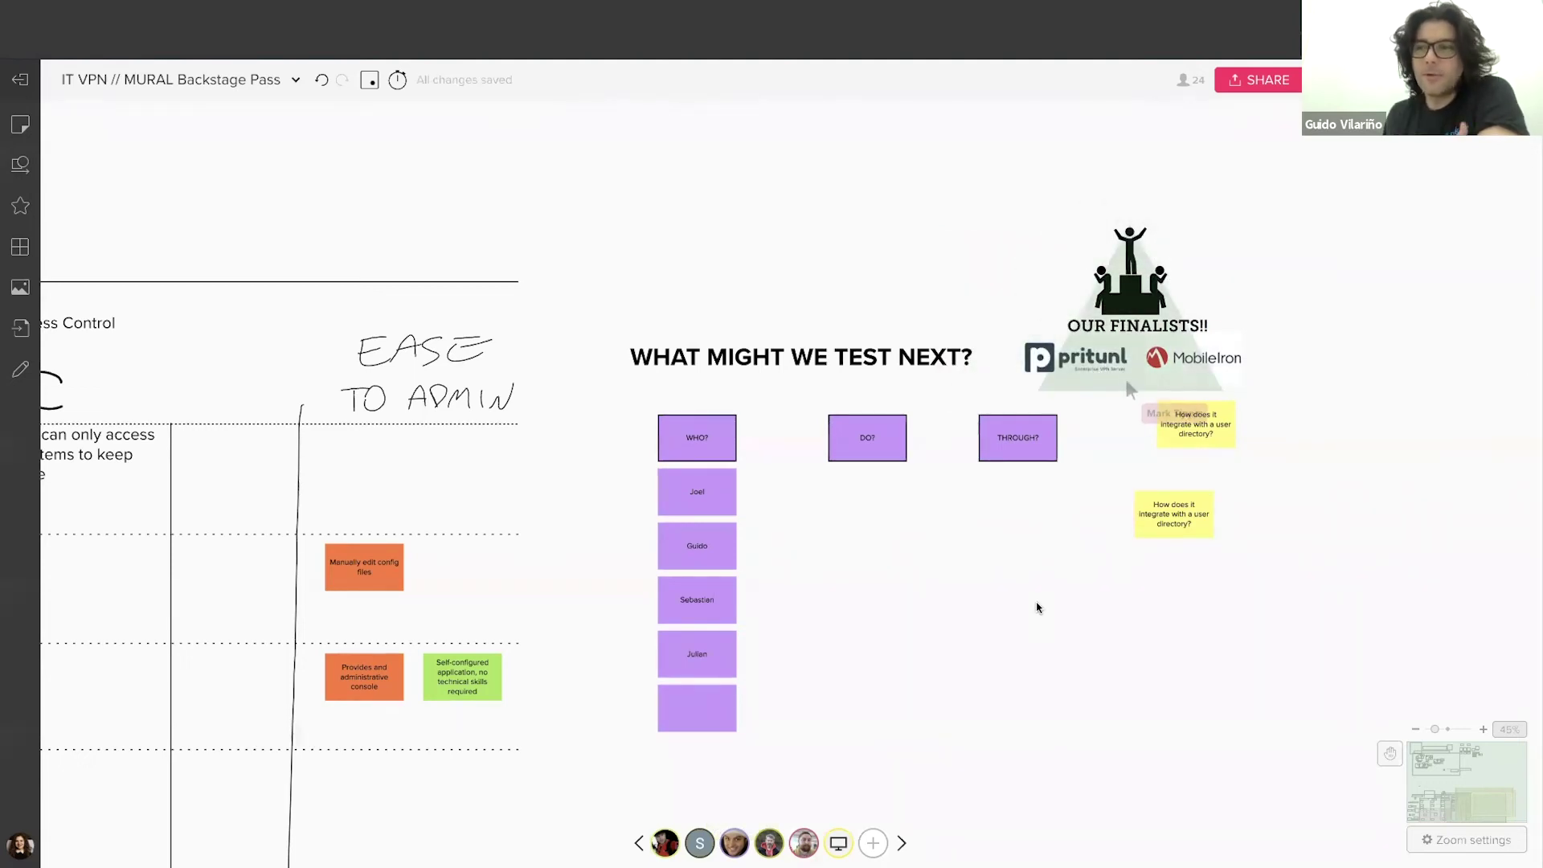
{"action": "scroll", "coordinate": [935, 573], "scroll_direction": "up", "scroll_amount": 3}
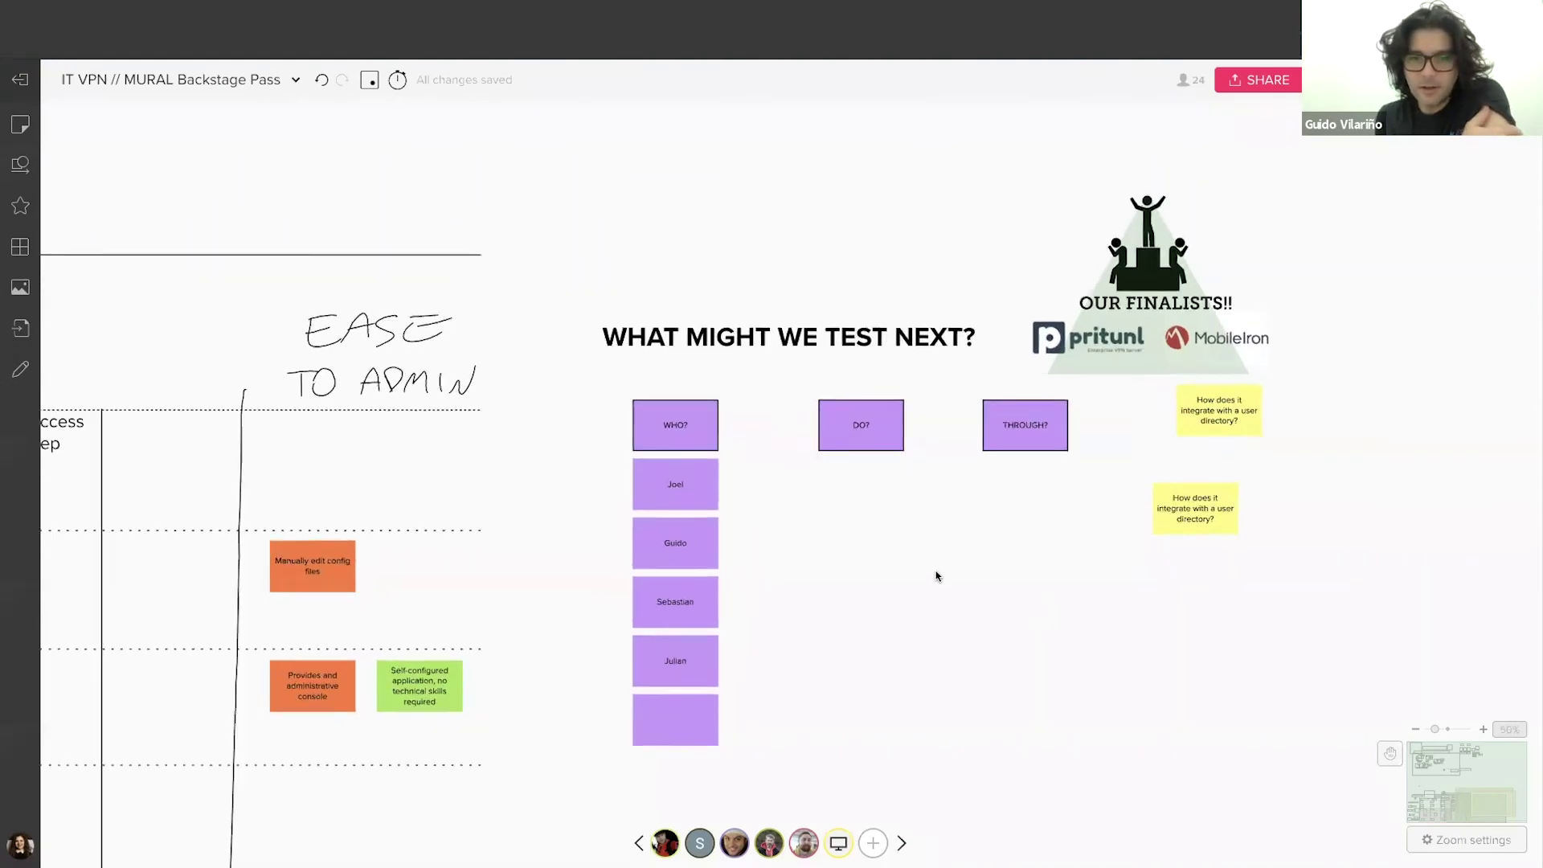